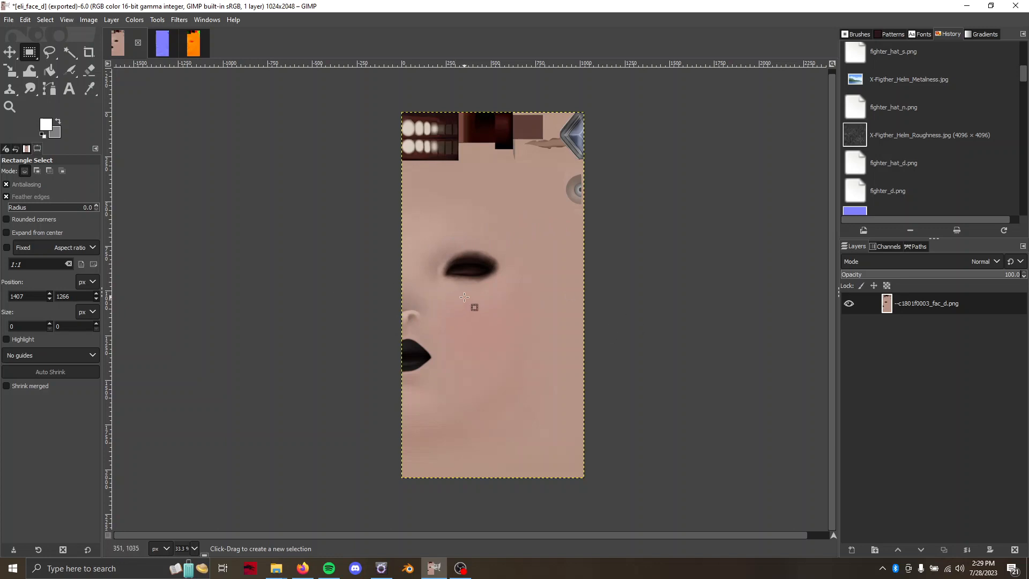
# Add a new 1024 × 2048 px layer filled with transparency above the face texture layer
pyautogui.keyDown('ctrl'); pyautogui.scroll(2, 466, 294); pyautogui.keyUp('ctrl')
pyautogui.keyDown('ctrl'); pyautogui.scroll(-2, 466, 295); pyautogui.keyUp('ctrl')
pyautogui.rightClick(903, 308)
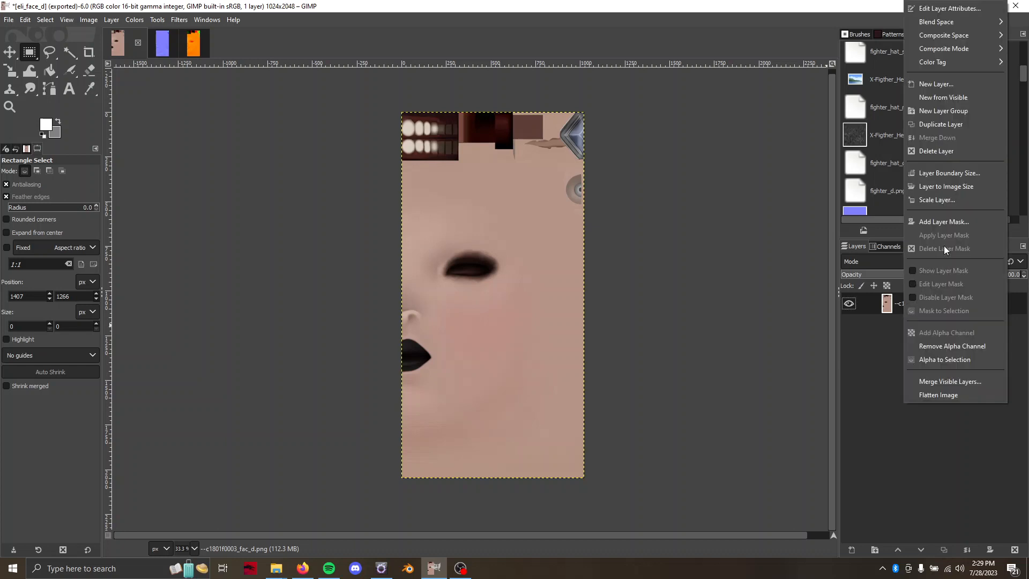
pyautogui.click(929, 85)
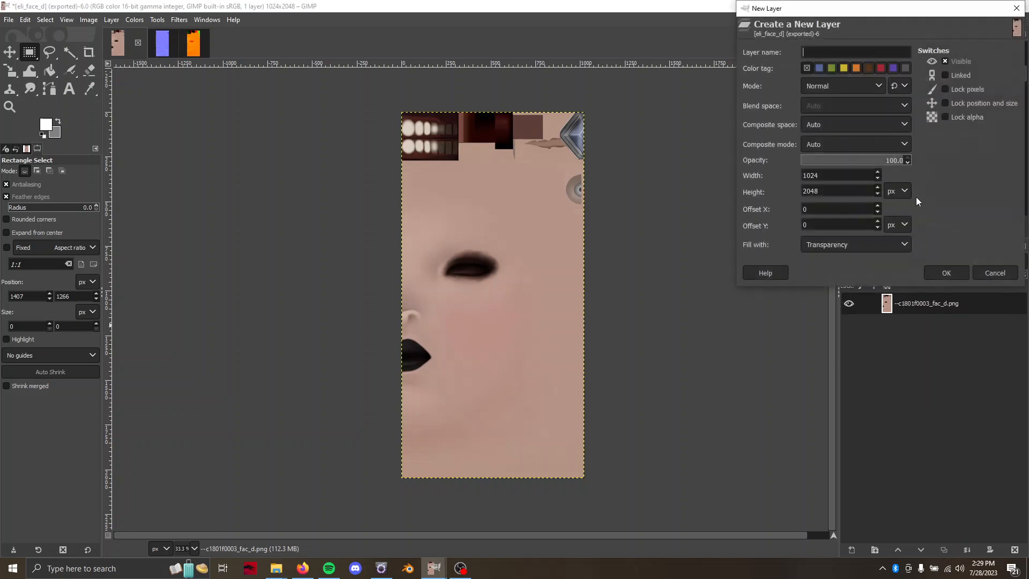
pyautogui.click(954, 276)
# With the Airbrush active, sample the plain dark brown rectangle near the texture's upper edge as the foreground color
pyautogui.press('a')
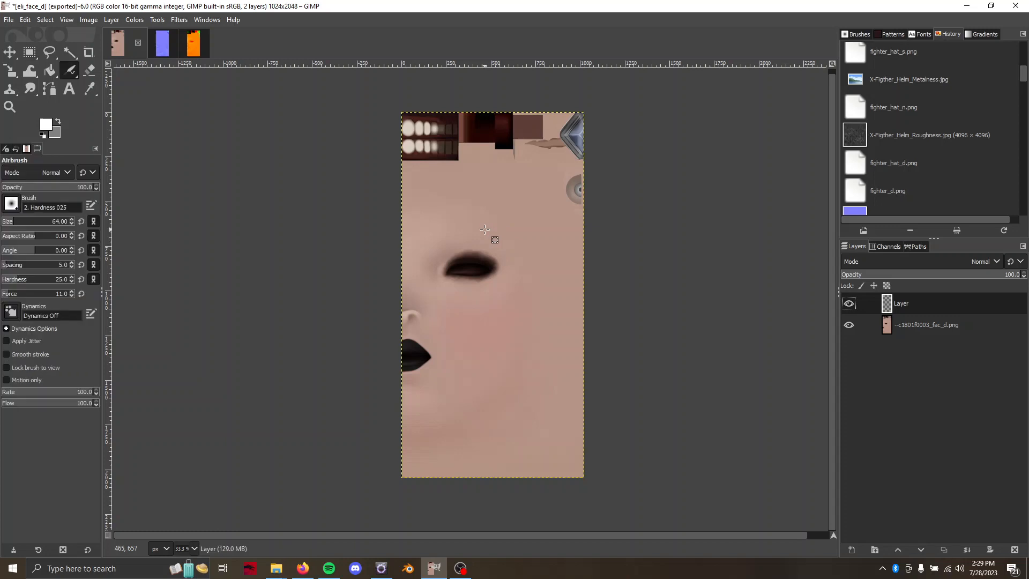
pyautogui.keyDown('ctrl'); pyautogui.scroll(1, 484, 230); pyautogui.keyUp('ctrl')
pyautogui.keyDown('ctrl'); pyautogui.scroll(3, 484, 230); pyautogui.keyUp('ctrl')
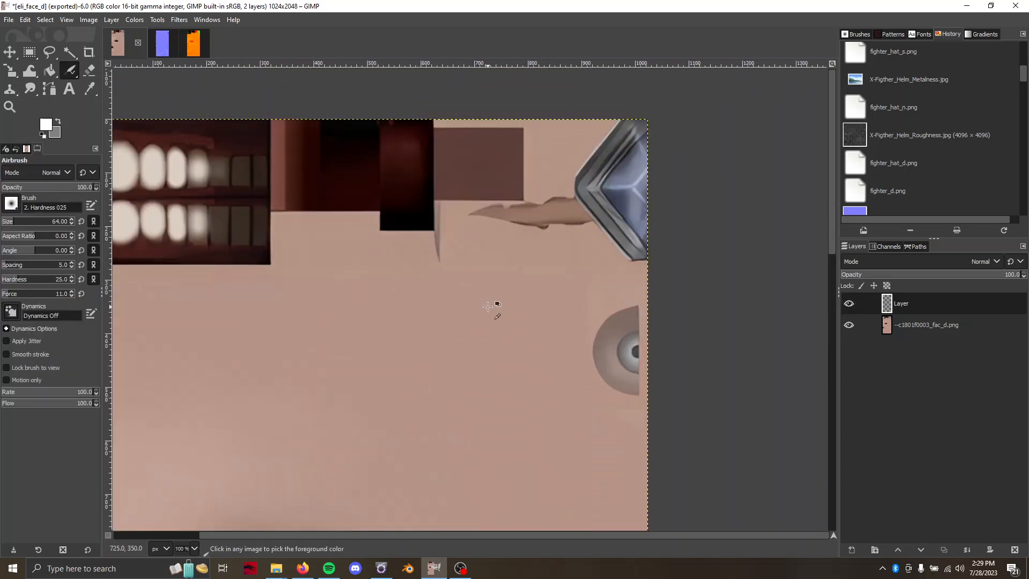
pyautogui.keyDown('ctrl'); pyautogui.click(487, 171); pyautogui.keyUp('ctrl')
# Try to frame the scar beside the blue gem with a rectangular selection about 231 × 74 px
pyautogui.press('r')
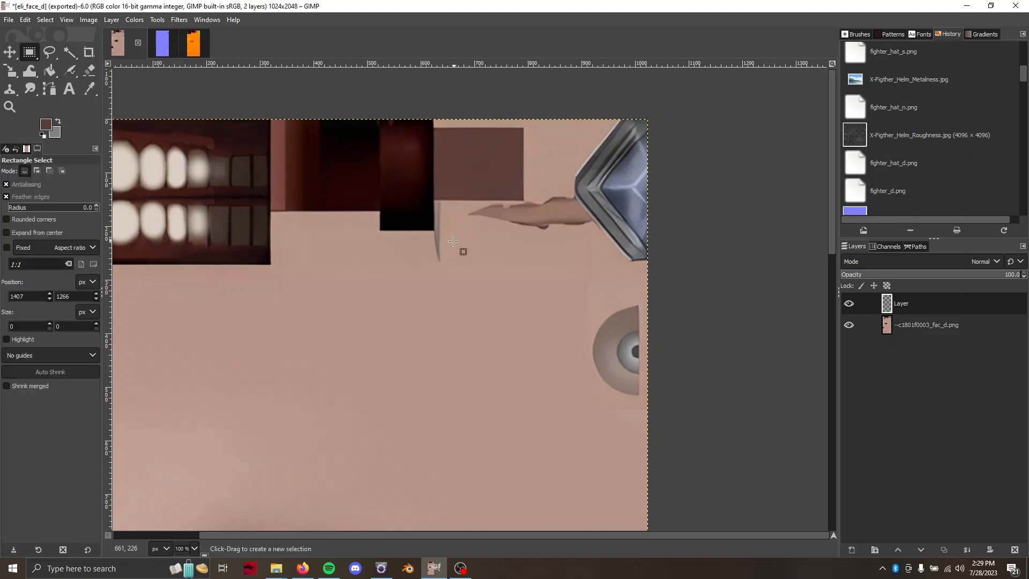
pyautogui.moveTo(449, 244); pyautogui.dragTo(573, 205)
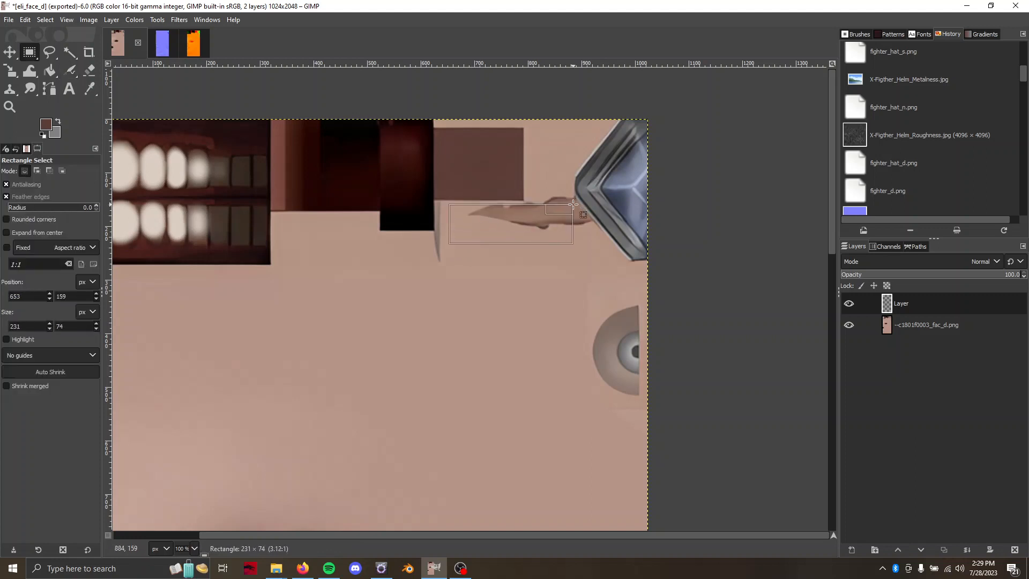
# Clear the existing selection and outline the scar beside the blue gem with a closed polygonal Free Select selection
pyautogui.click(53, 54)
pyautogui.hotkey('ctrl', 'a')
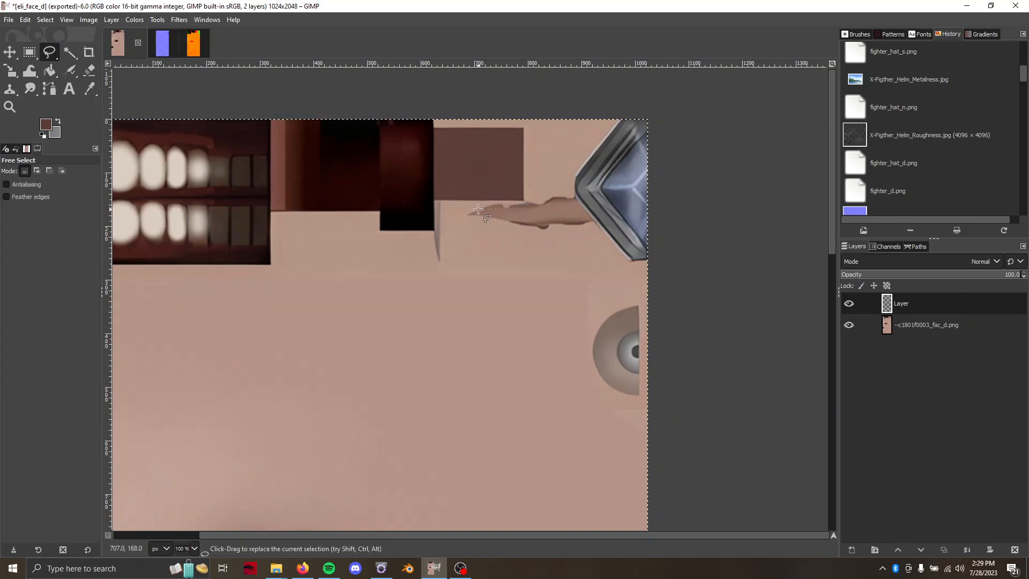
pyautogui.hotkey('ctrl', 'shift', 'a')
pyautogui.click(462, 208)
pyautogui.click(495, 202)
pyautogui.click(510, 202)
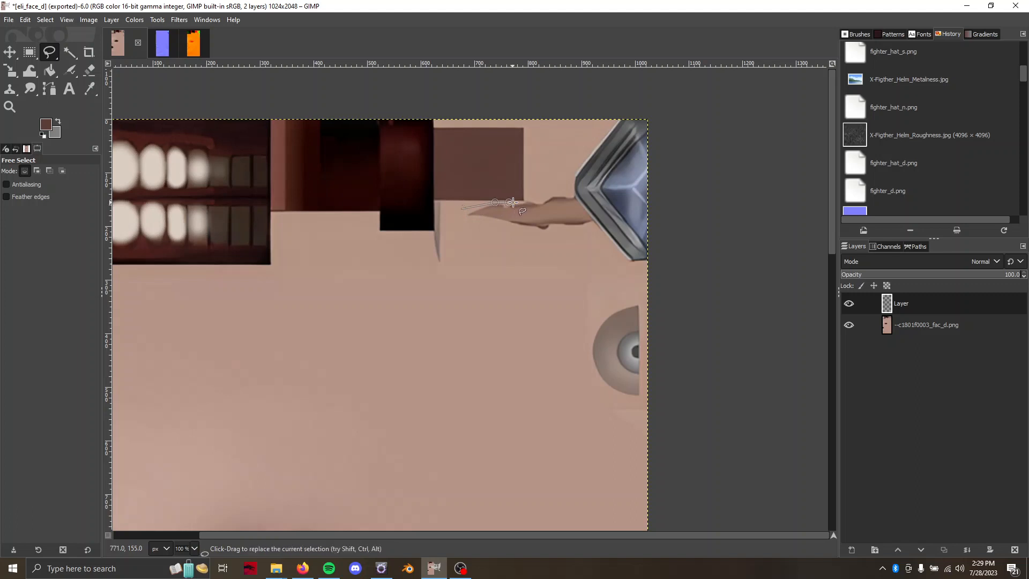
pyautogui.click(573, 192)
pyautogui.click(575, 232)
pyautogui.click(469, 232)
pyautogui.click(461, 209)
# Copy the outlined scar from the face texture layer, paste it onto the new layer and activate the Move tool
pyautogui.hotkey('ctrl', 'c')
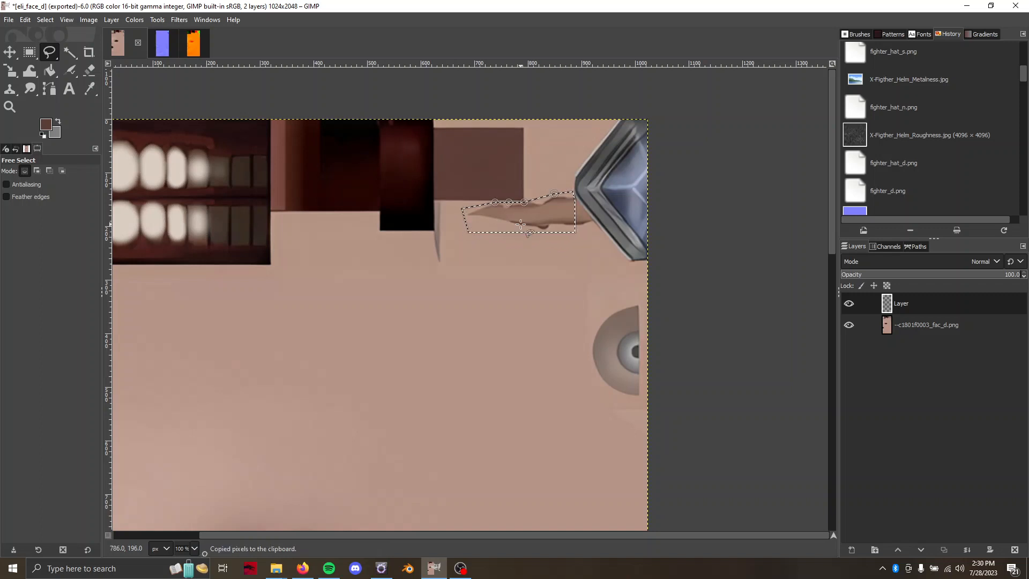
pyautogui.scroll(-1, 484, 284)
pyautogui.moveTo(432, 324); pyautogui.dragTo(563, 188)
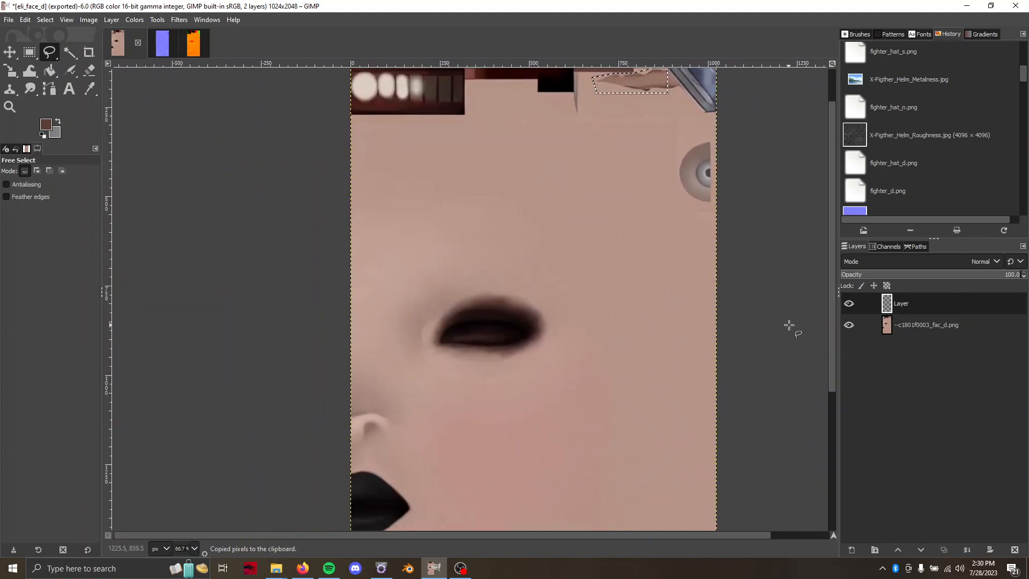
pyautogui.click(911, 322)
pyautogui.moveTo(529, 238); pyautogui.dragTo(446, 239)
pyautogui.click(898, 303)
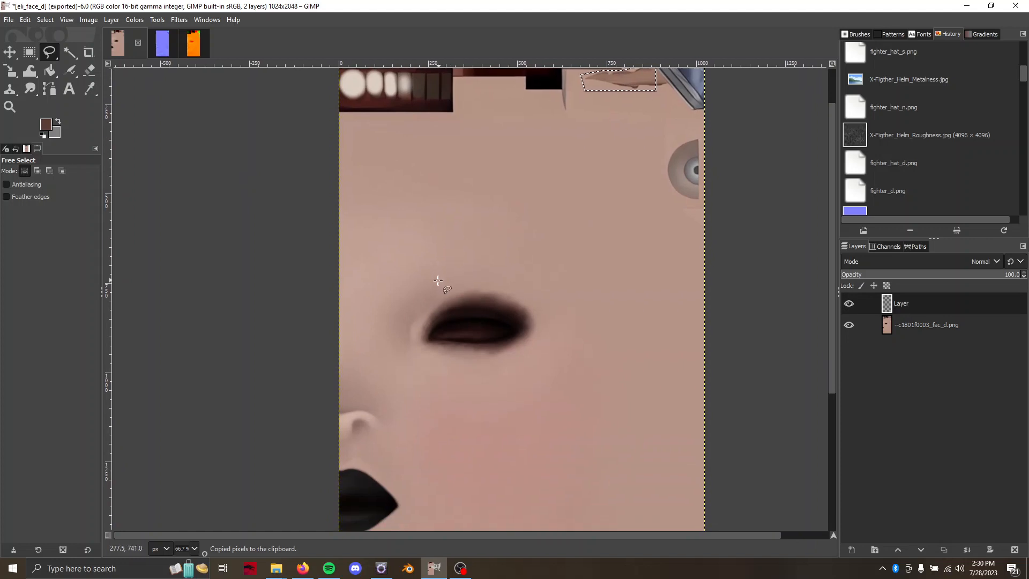
pyautogui.hotkey('ctrl', 'v')
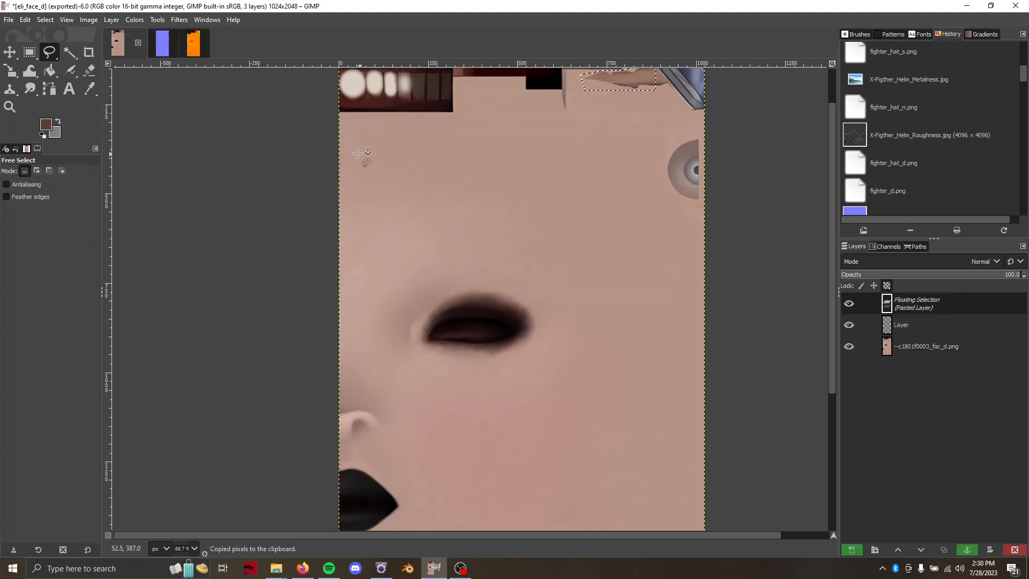
pyautogui.press('m')
# Try to flip the whole image horizontally
pyautogui.click(89, 20)
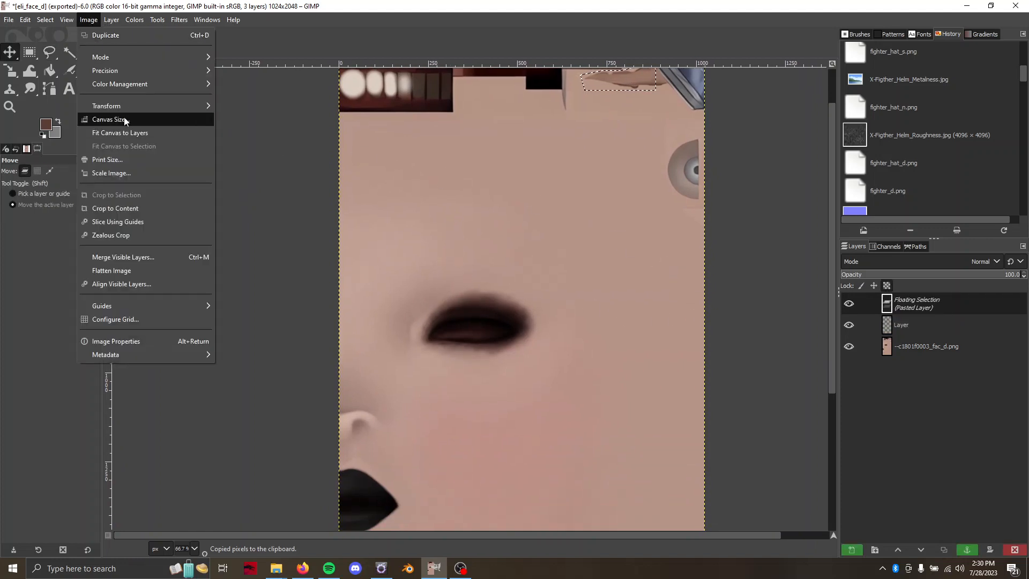
pyautogui.moveTo(127, 107)
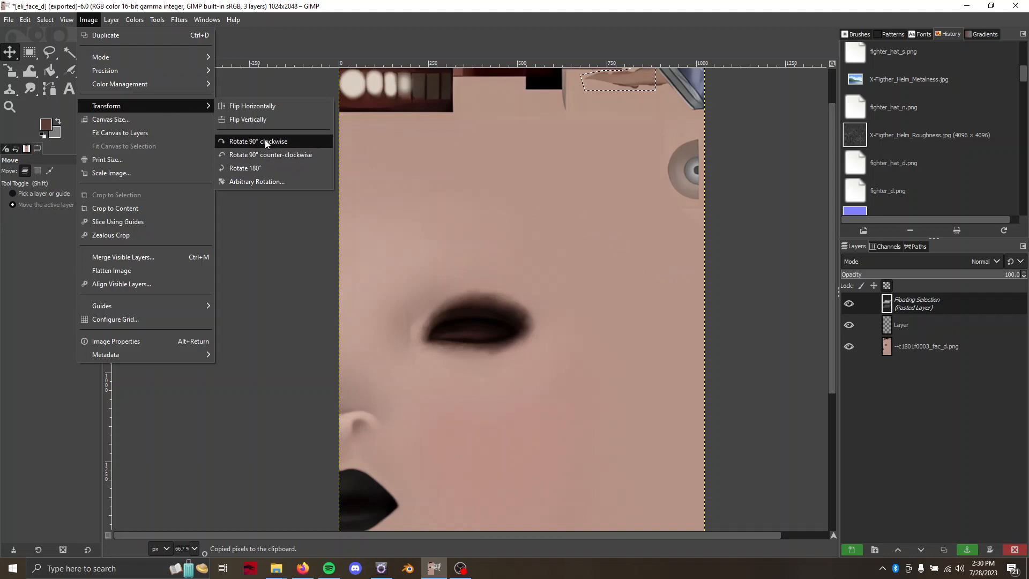
pyautogui.click(262, 106)
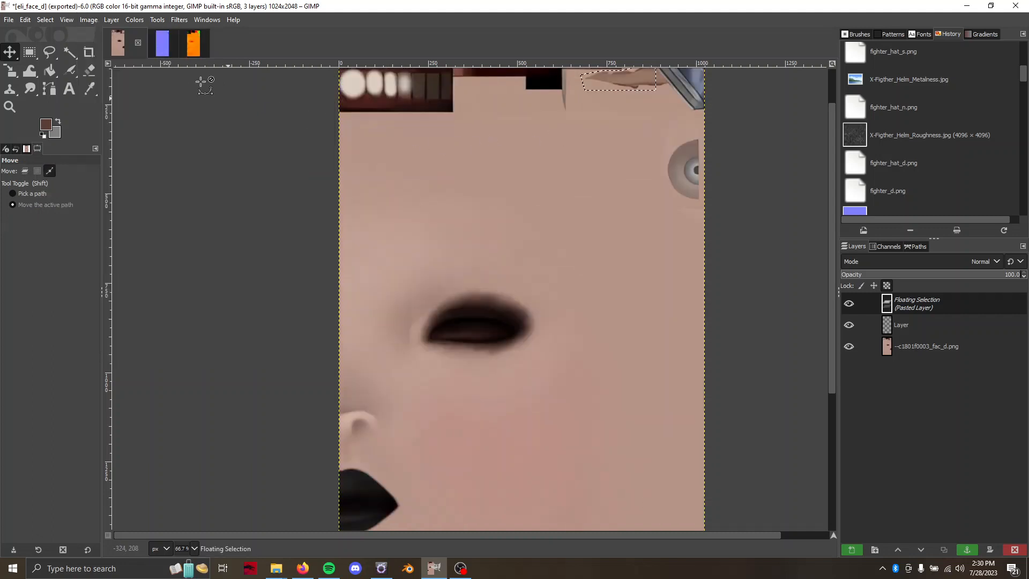
# Flip the pasted scar horizontally and move it to the face's center edge, between the eye and the nostril
pyautogui.click(111, 20)
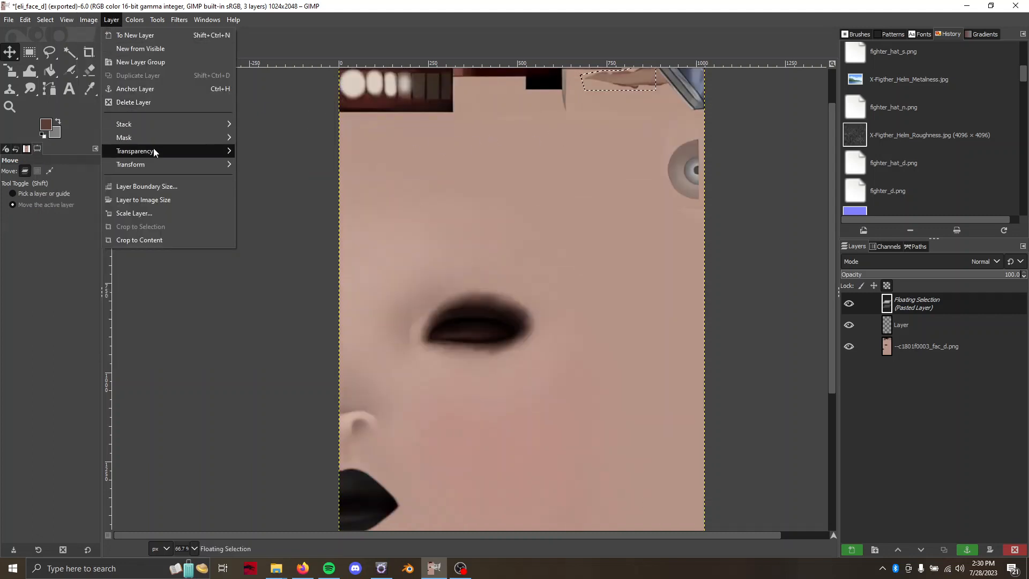
pyautogui.moveTo(152, 164)
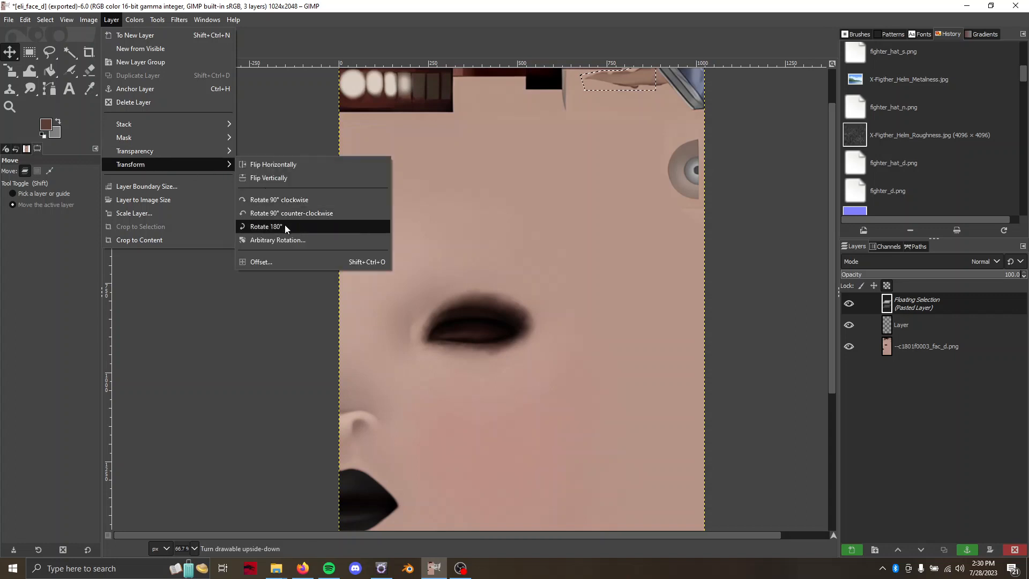
pyautogui.click(279, 168)
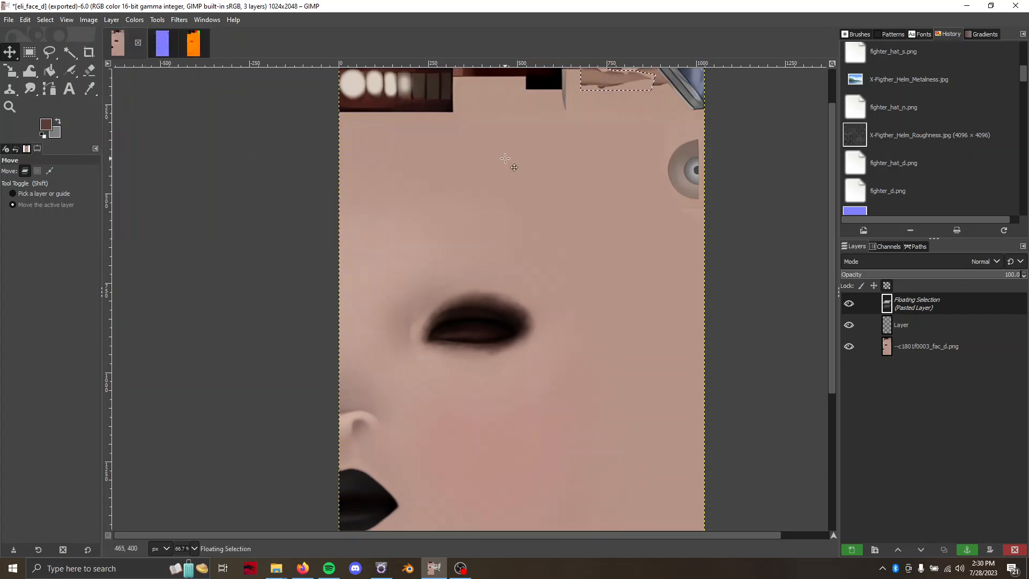
pyautogui.moveTo(593, 98); pyautogui.dragTo(363, 387)
# Examine the scar's placement on the nose bridge up close and in relation to the eye and lips
pyautogui.scroll(5, 364, 386)
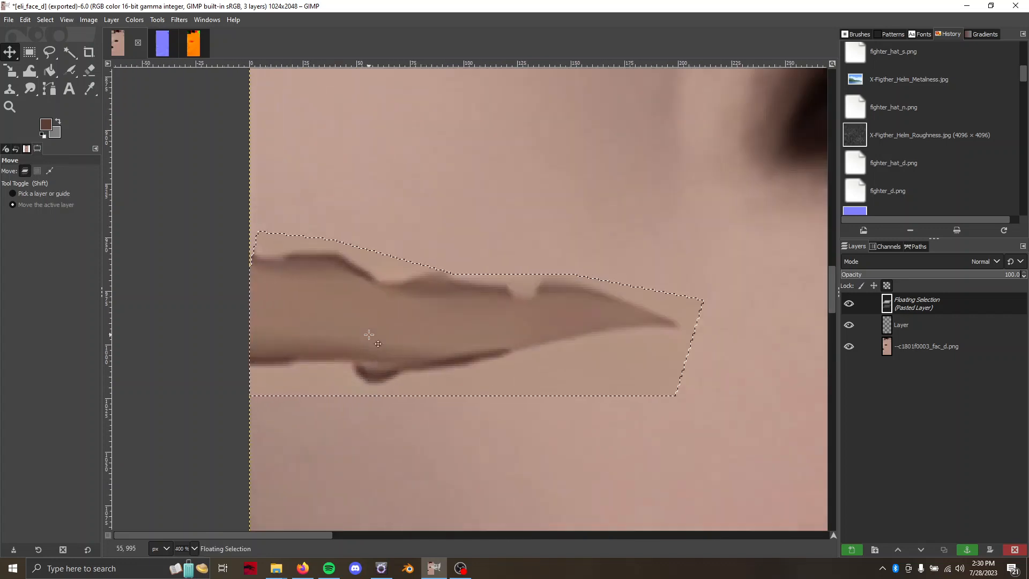
pyautogui.scroll(-4, 400, 326)
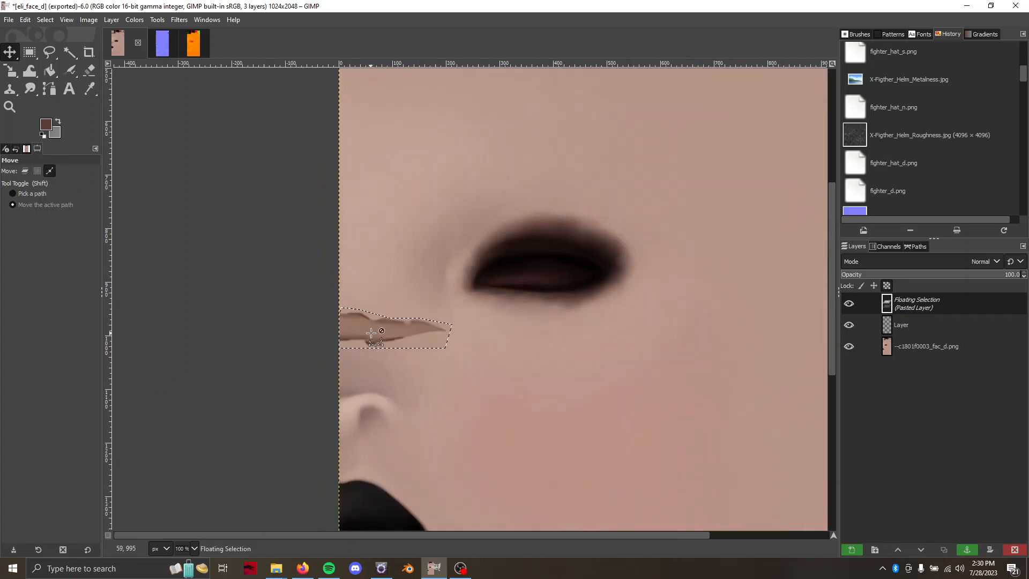
pyautogui.scroll(-1, 401, 325)
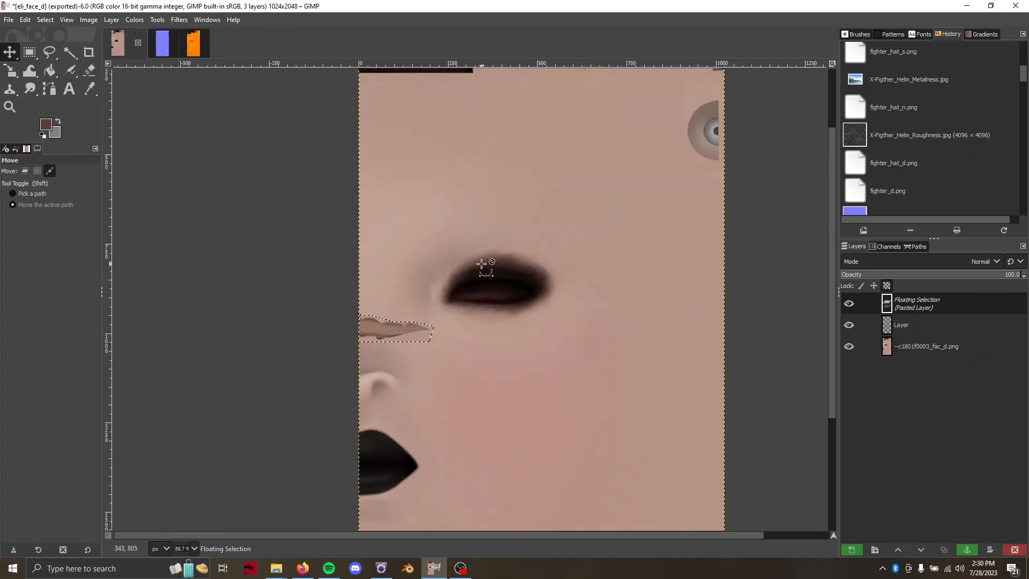
pyautogui.scroll(-1, 472, 283)
pyautogui.scroll(1, 466, 309)
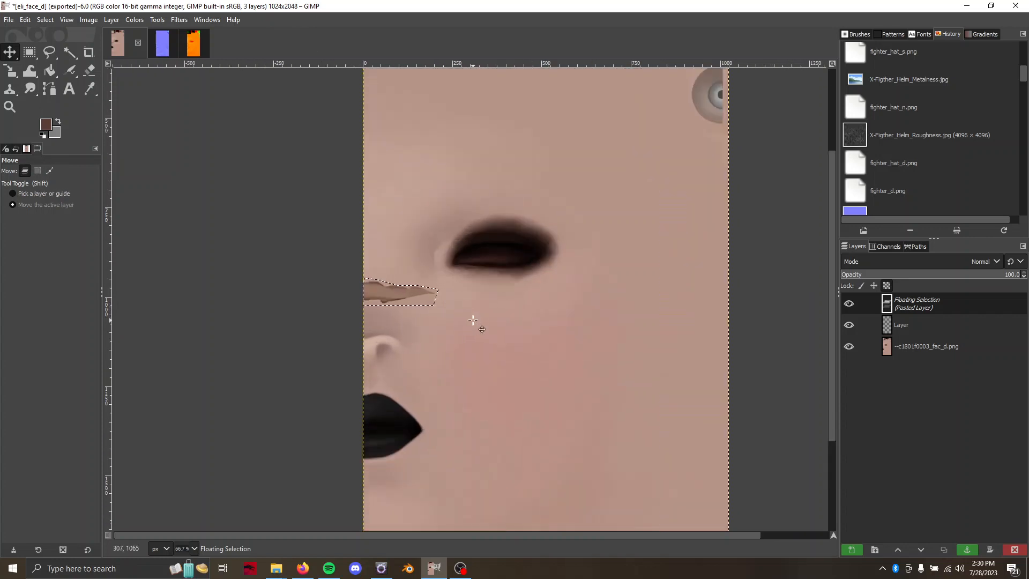
pyautogui.scroll(1, 474, 321)
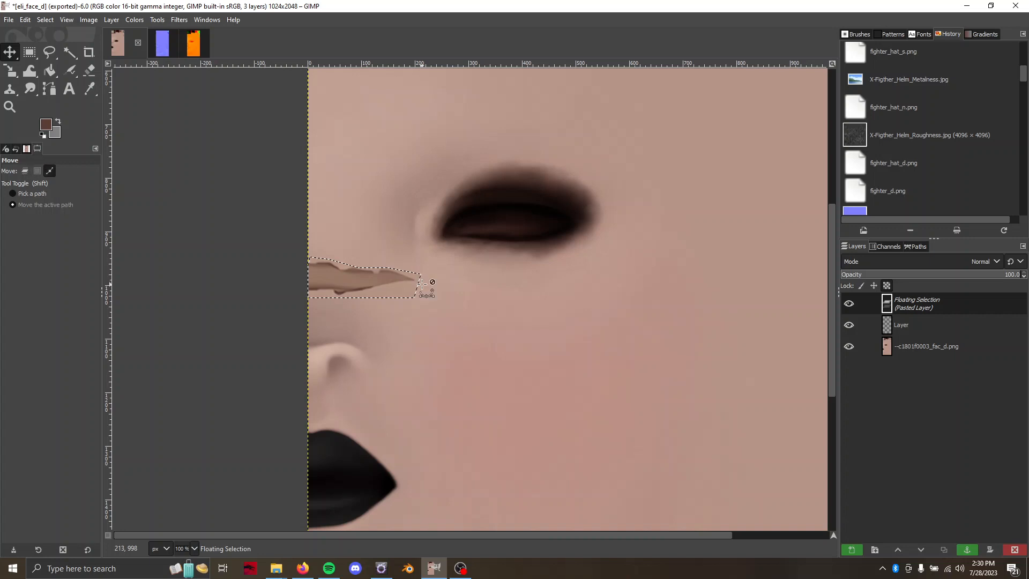
pyautogui.scroll(-1, 422, 284)
pyautogui.scroll(1, 440, 302)
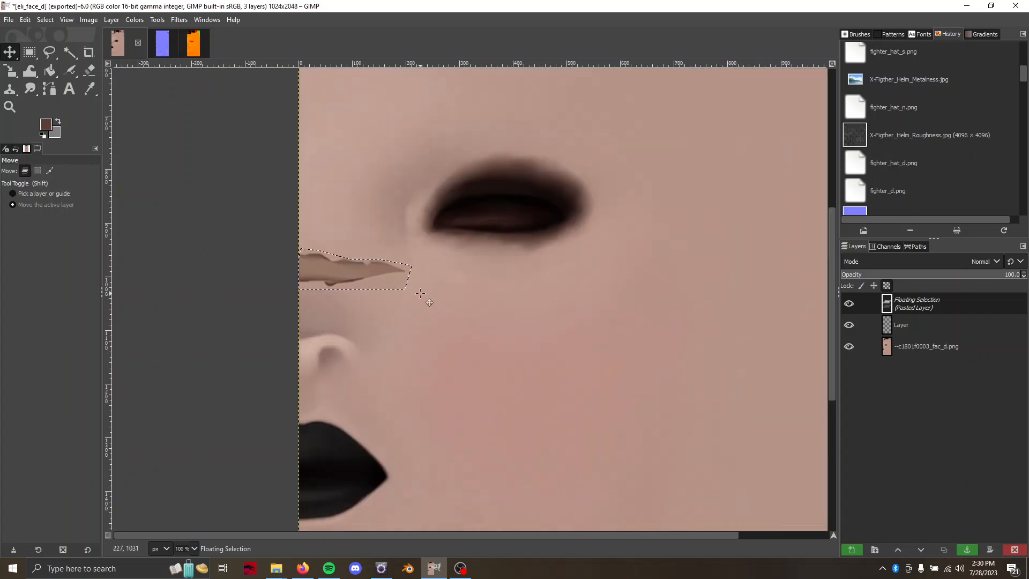
# Show the eli_face_n normal map and inspect its eye, nose and lip details
pyautogui.click(163, 49)
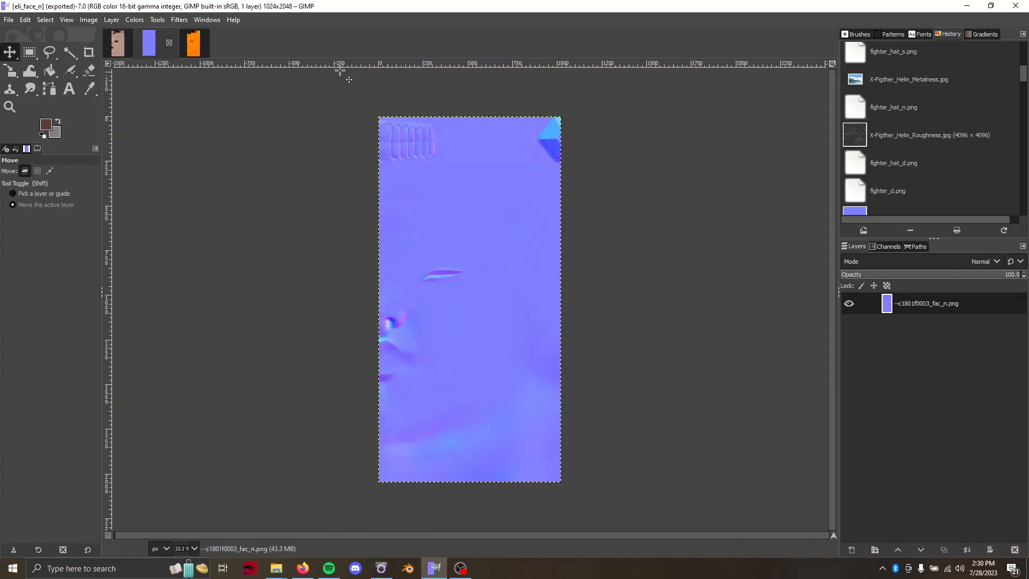
pyautogui.scroll(1, 488, 287)
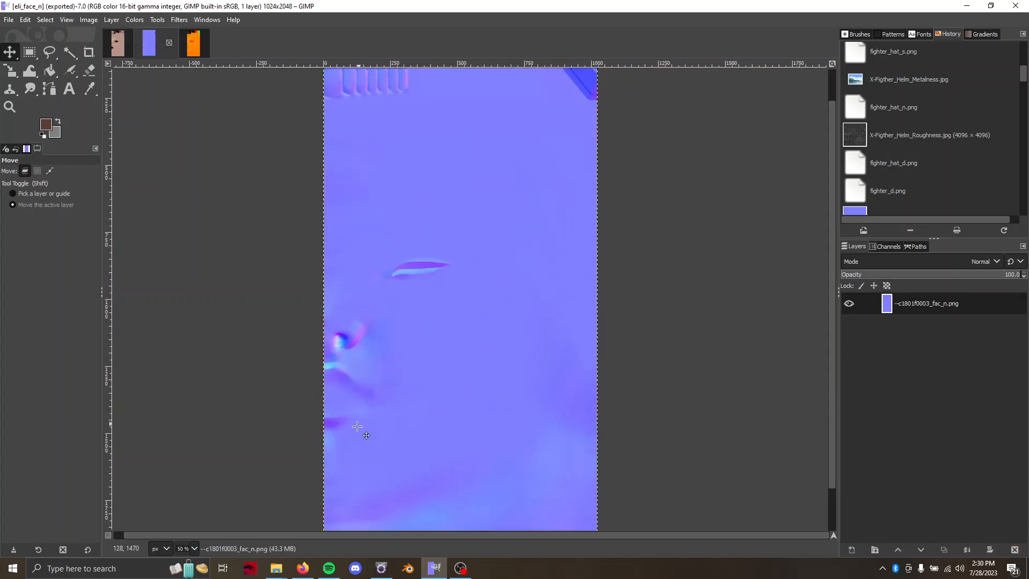
# Switch to Firefox and look through the "DevKit - Viera faces" page on XIV Mod Archive
pyautogui.click(303, 568)
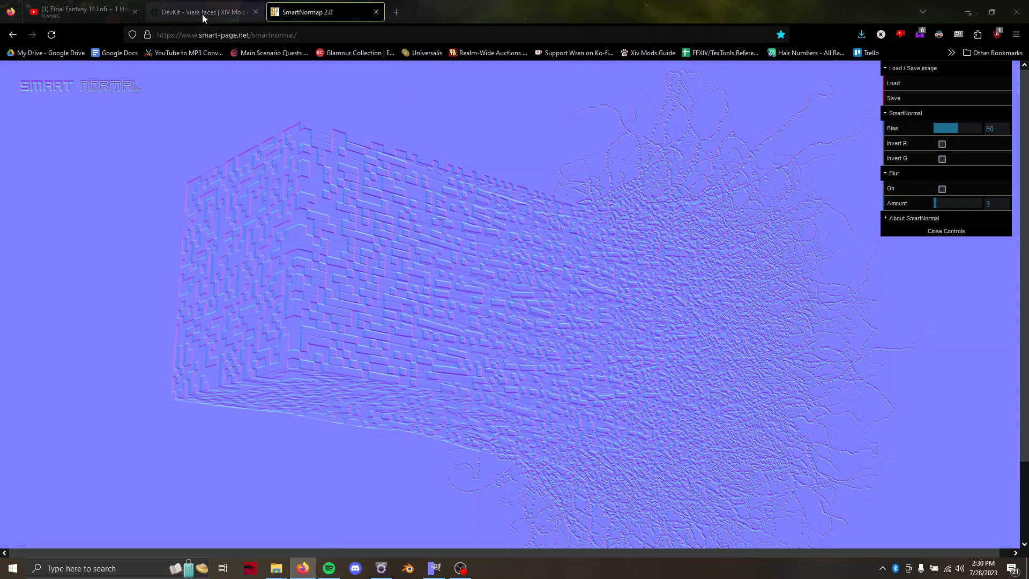
pyautogui.click(201, 13)
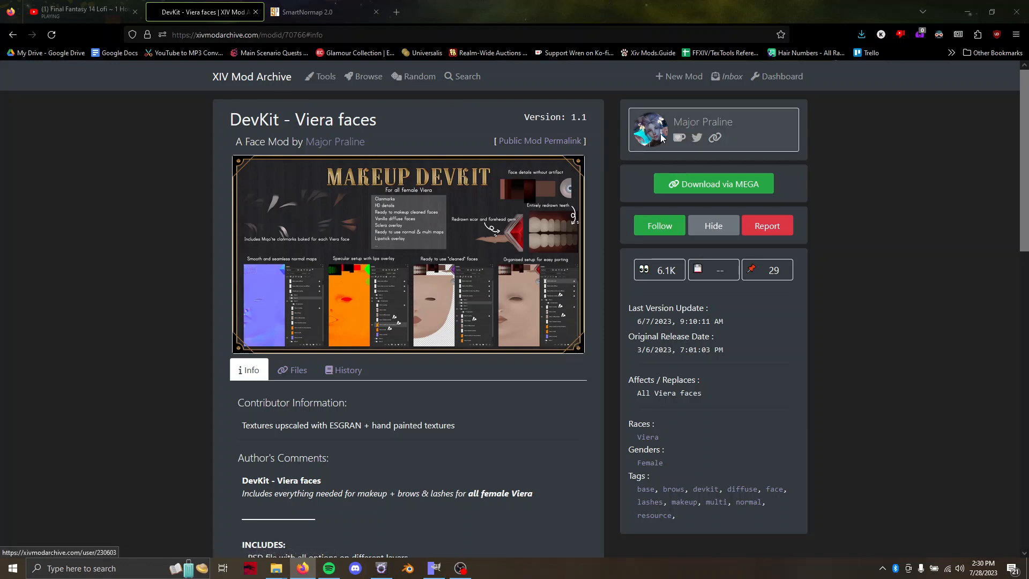
pyautogui.scroll(-15, 410, 207)
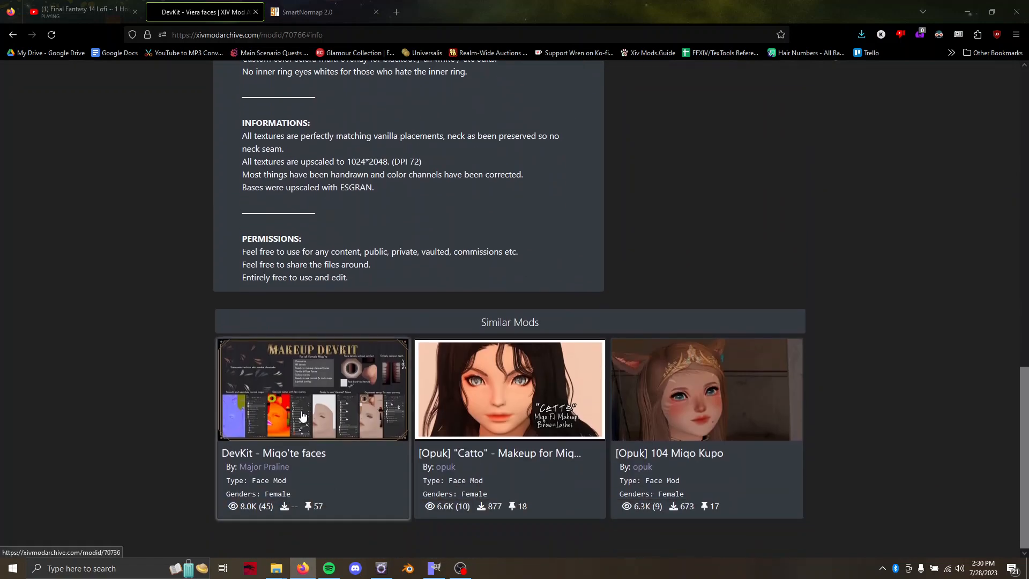
pyautogui.scroll(15, 305, 412)
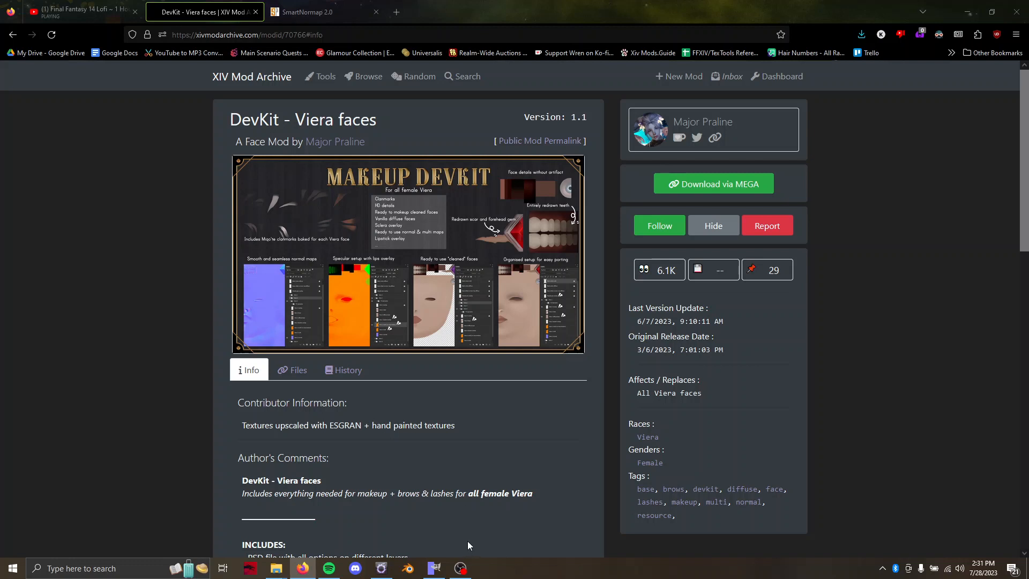
# Return to GIMP and examine the orange eli_face_m map around the eye, nose and lips
pyautogui.click(434, 568)
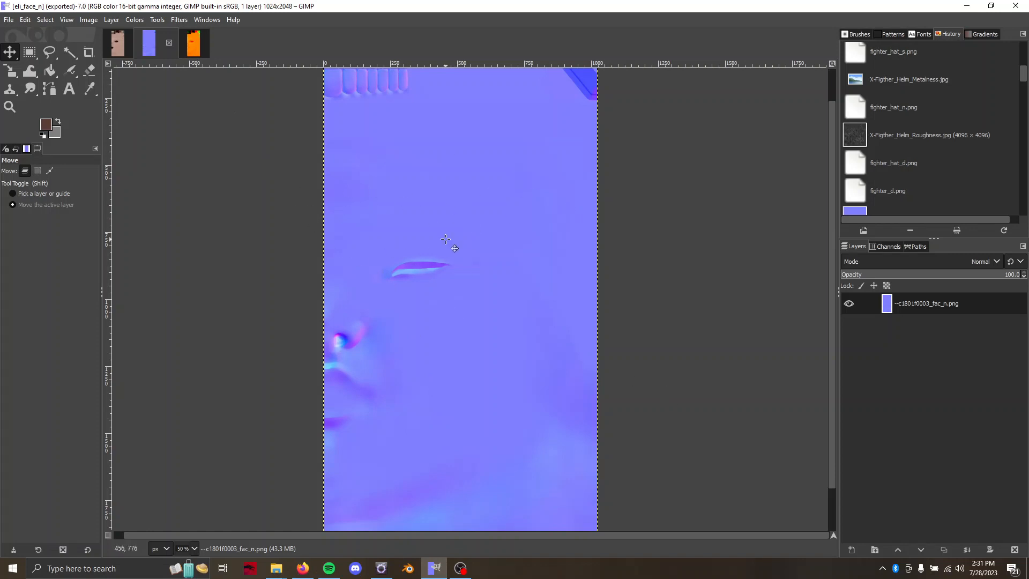
pyautogui.click(192, 45)
pyautogui.scroll(1, 436, 311)
pyautogui.scroll(-1, 437, 311)
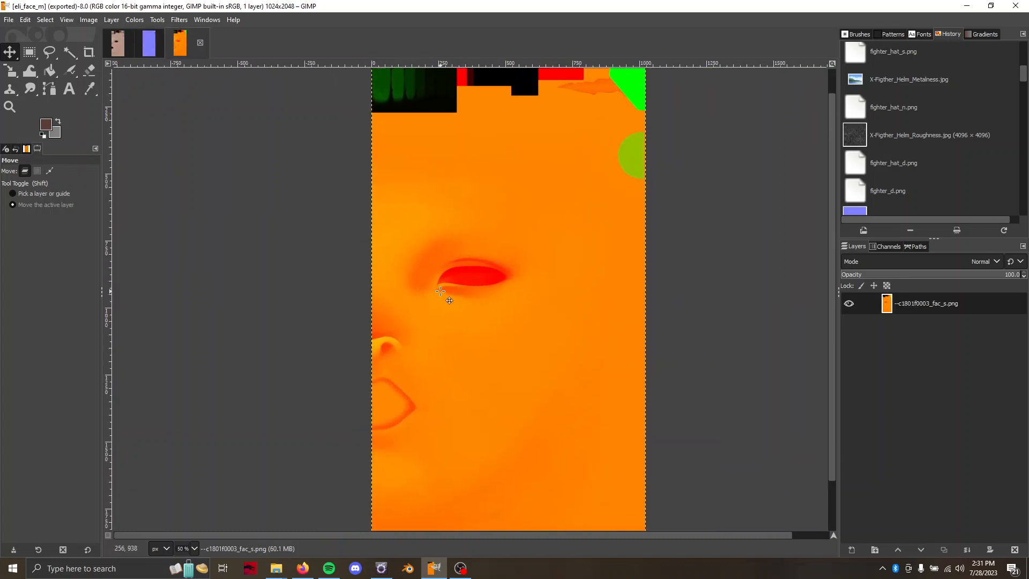
pyautogui.scroll(1, 372, 316)
pyautogui.scroll(-1, 382, 315)
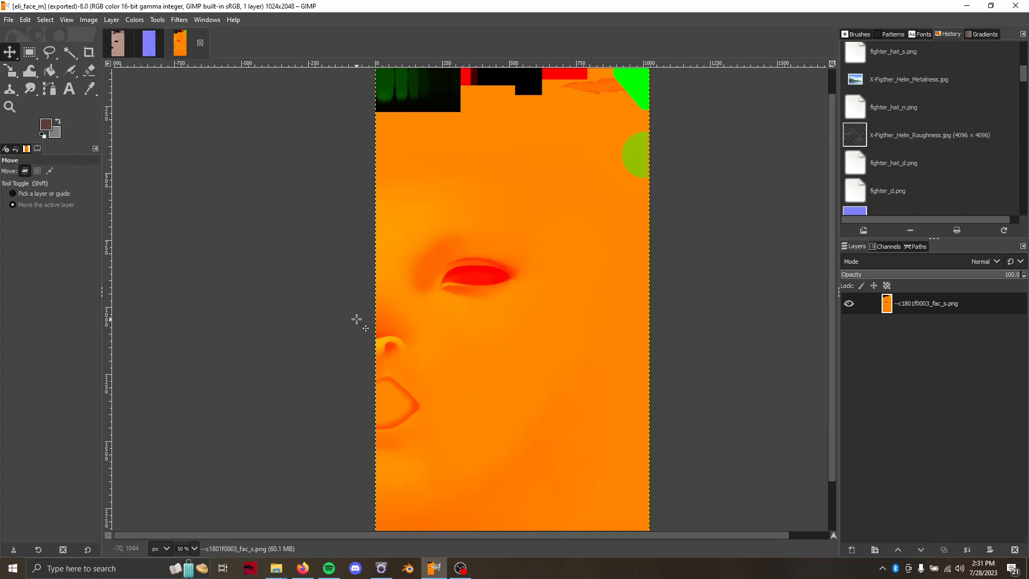
pyautogui.scroll(1, 357, 319)
pyautogui.scroll(-1, 356, 319)
# Show the eli_face_d diffuse map and anchor the pasted scar onto the transparent layer above the base texture
pyautogui.click(118, 44)
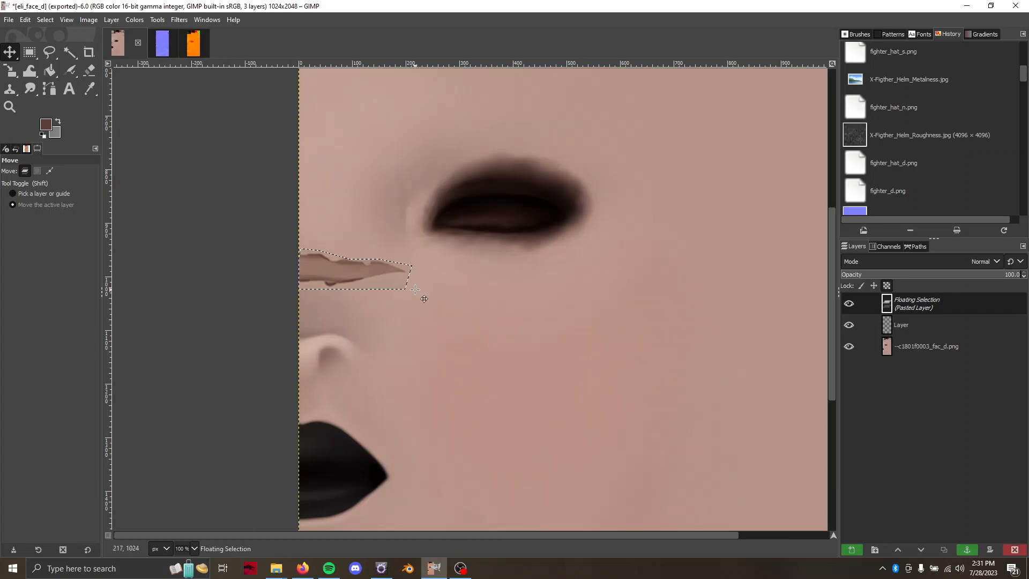
pyautogui.scroll(-1, 416, 289)
pyautogui.press('r')
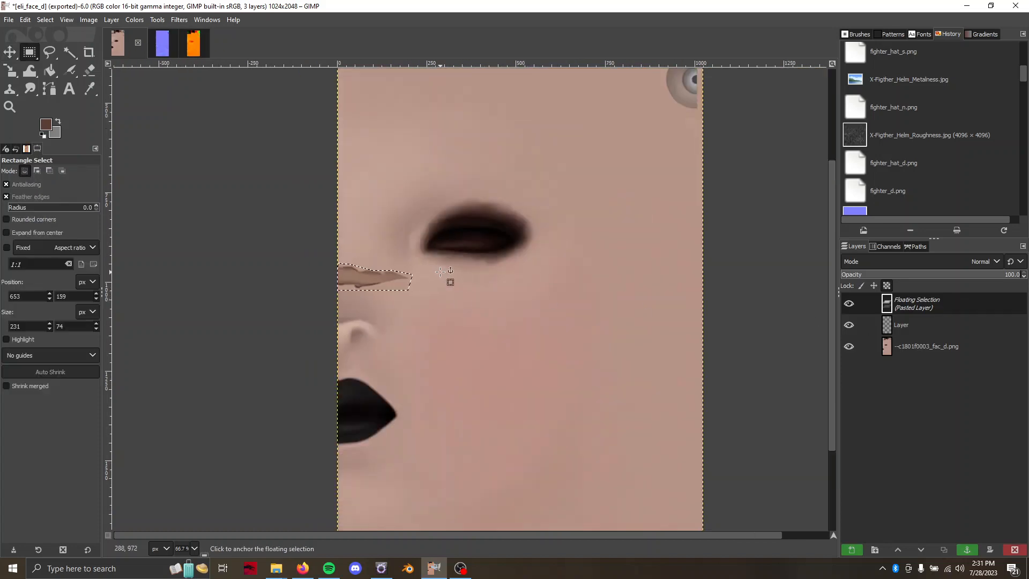
pyautogui.click(440, 272)
pyautogui.scroll(2, 429, 295)
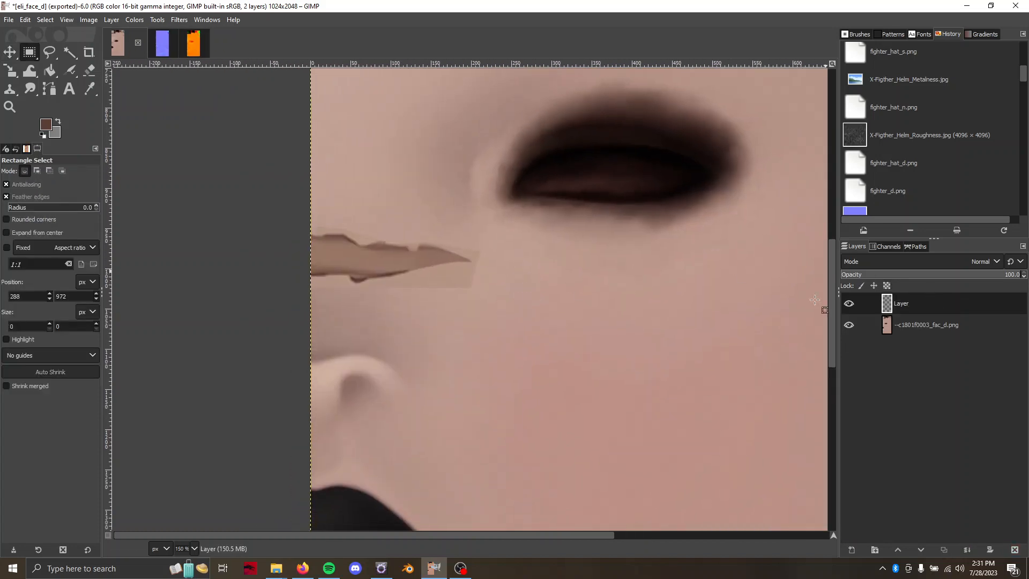
# Remove the leftover skin patches around the scar with Fuzzy Select and clear the selection
pyautogui.click(69, 52)
pyautogui.click(427, 279)
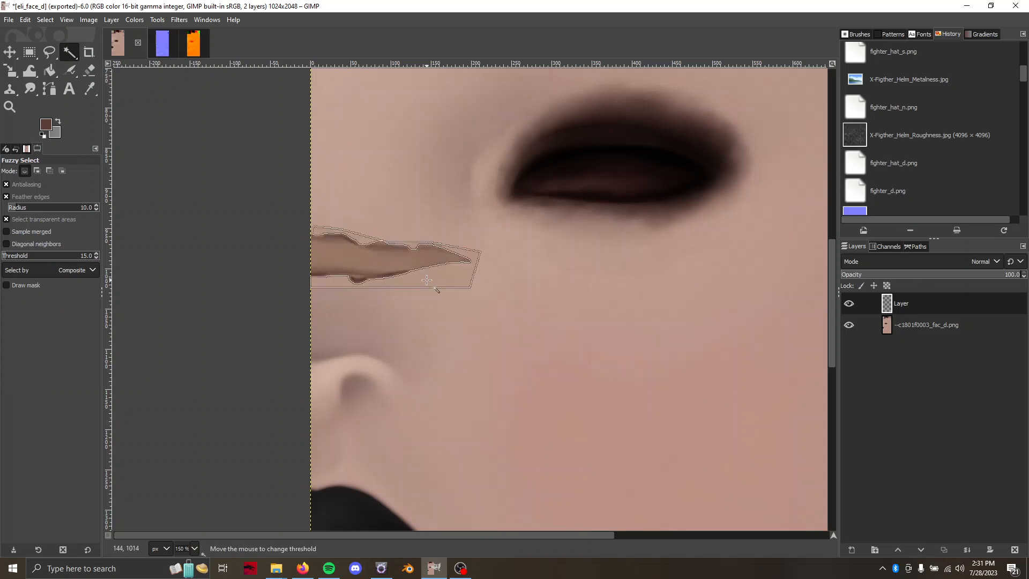
pyautogui.hotkey('ctrl', 'shift', 'a')
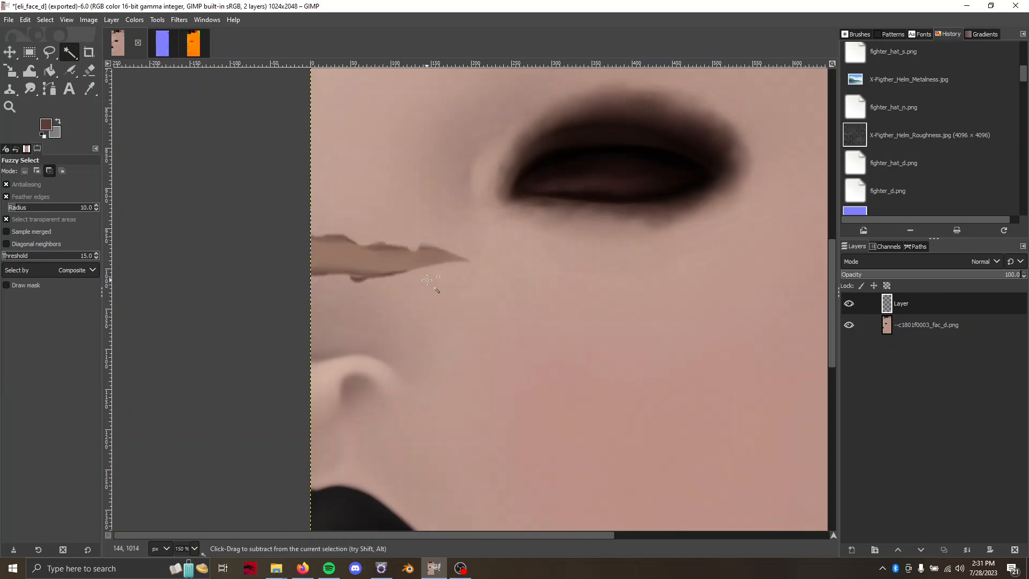
pyautogui.scroll(2, 432, 280)
pyautogui.click(508, 274)
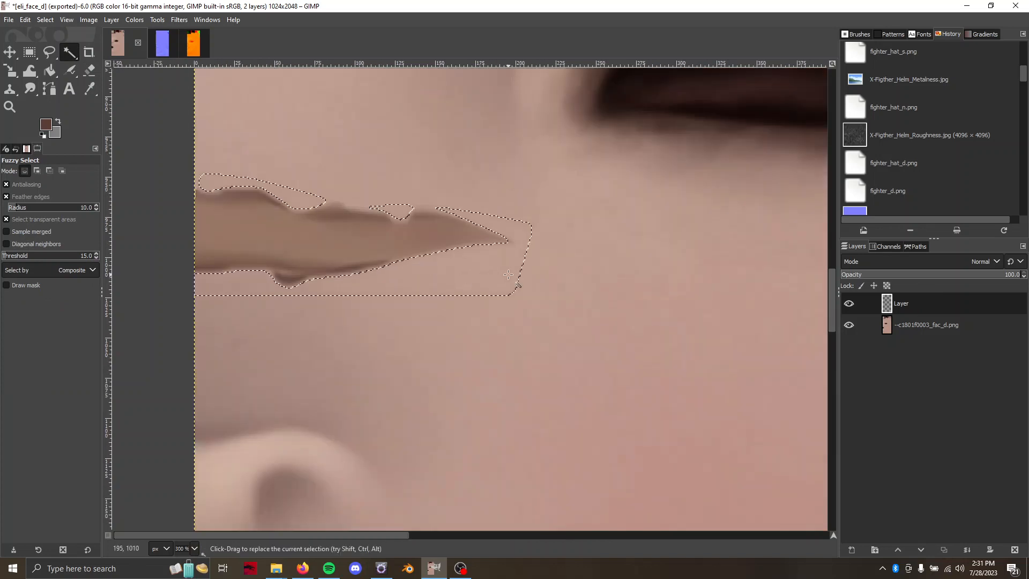
pyautogui.press('Delete')
pyautogui.press('Delete')
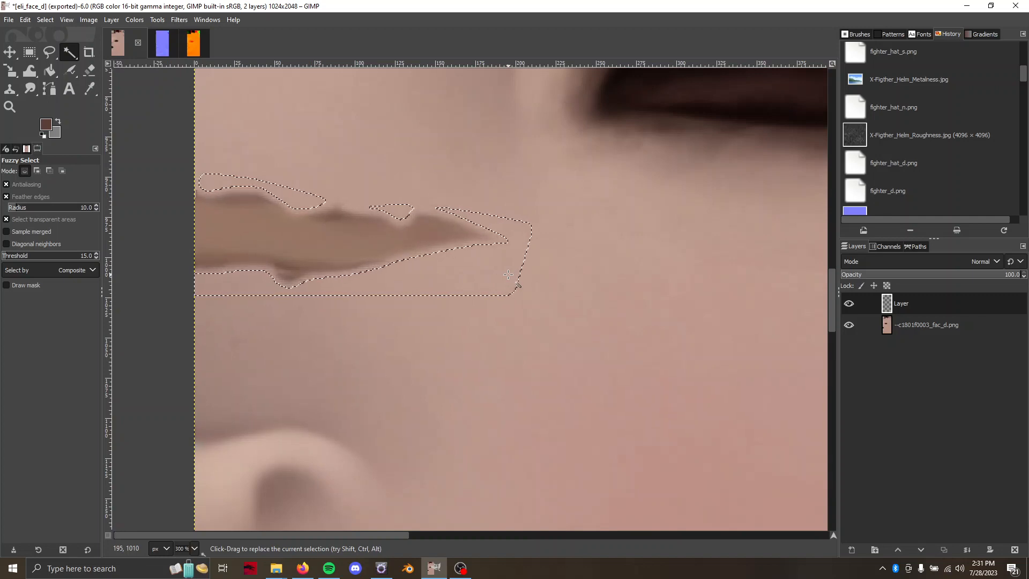
pyautogui.hotkey('ctrl', 'shift', 'a')
# Check the cleaned scar's edges on the nose bridge, toggling the base face texture off and on
pyautogui.scroll(-1, 516, 284)
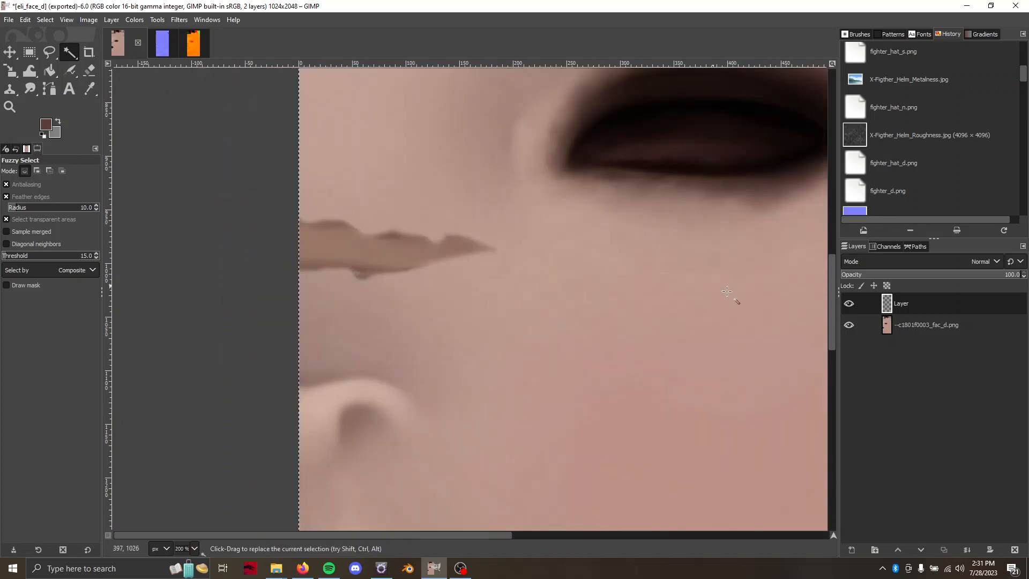
pyautogui.click(849, 325)
pyautogui.click(849, 325)
pyautogui.scroll(-1, 547, 293)
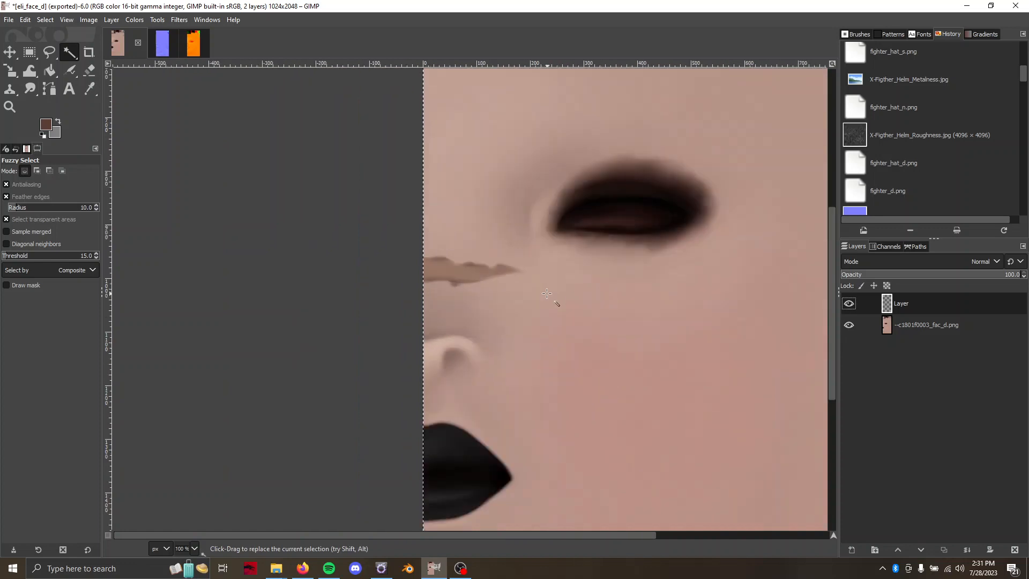
pyautogui.scroll(1, 484, 324)
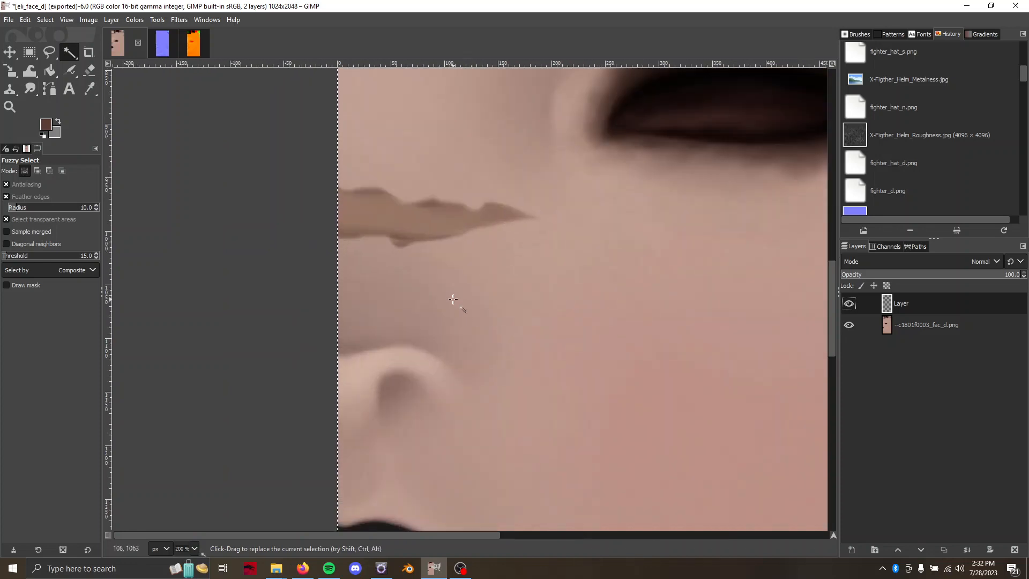
pyautogui.scroll(-2, 453, 299)
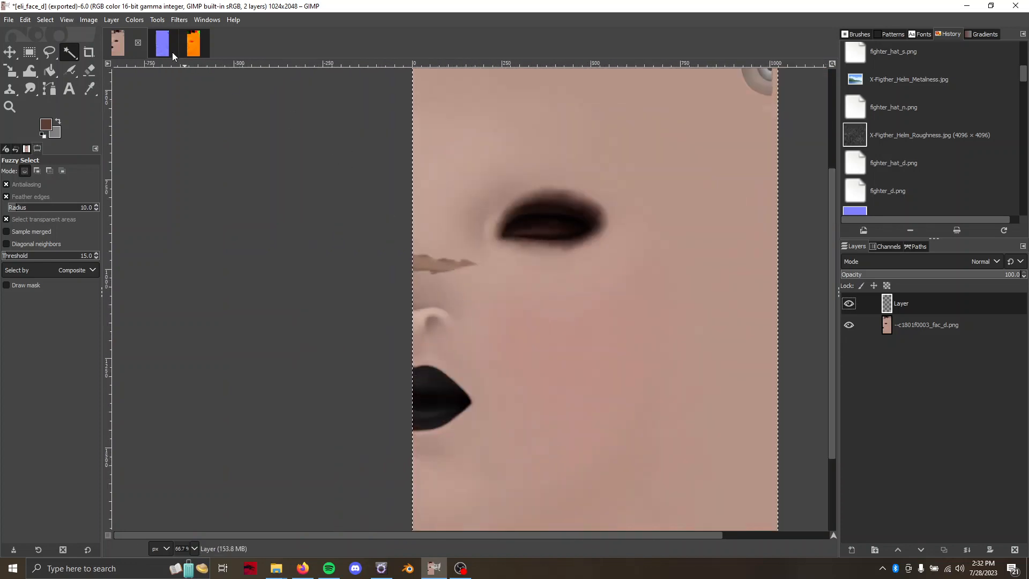
# Show the eli_face_m map and inspect the original scar near the green forehead gem
pyautogui.click(194, 43)
pyautogui.scroll(2, 531, 179)
pyautogui.scroll(2, 639, 174)
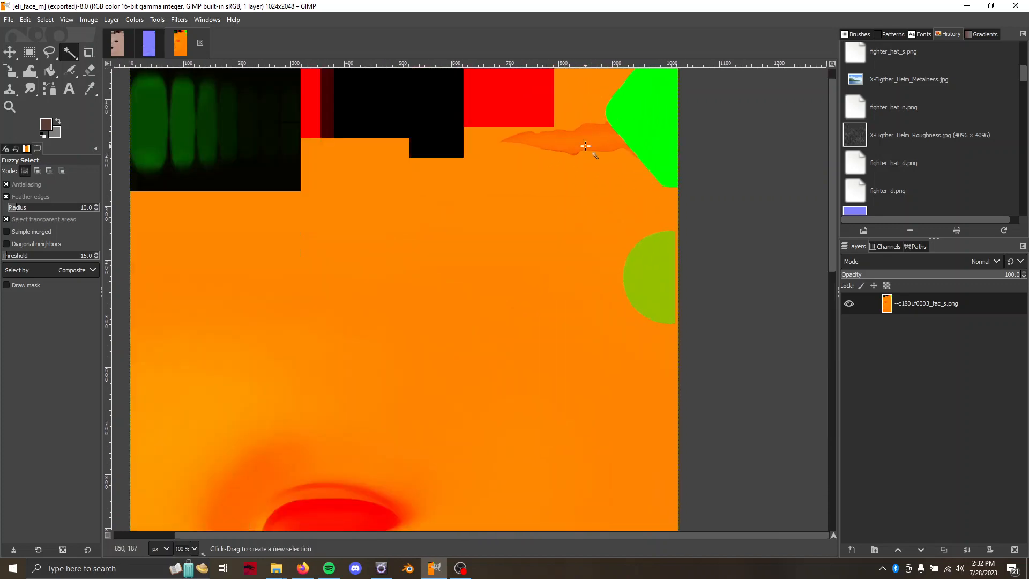
pyautogui.scroll(-1, 547, 168)
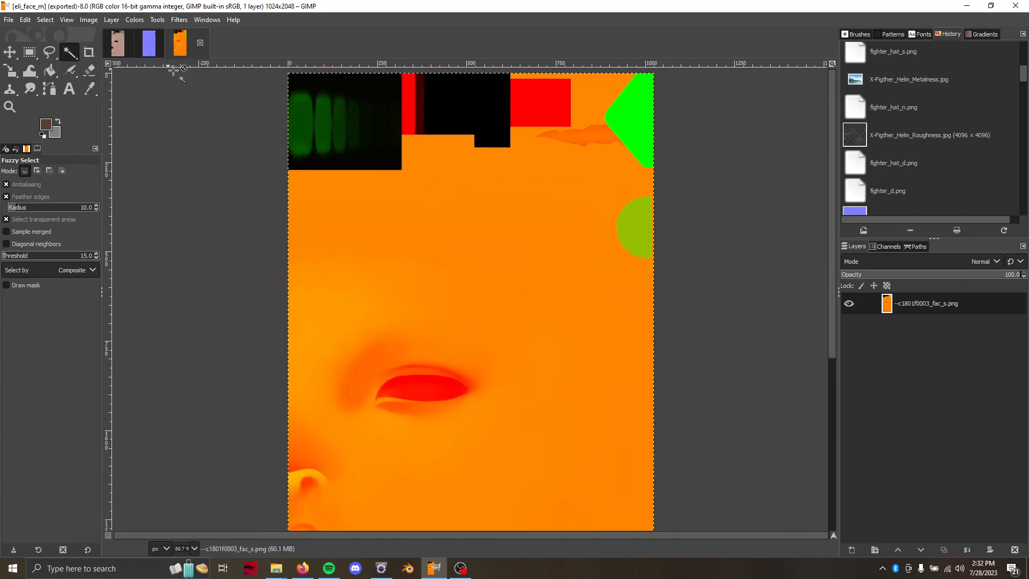
# Switch to Firefox, open the FFXIV/TexTools reference spreadsheet, and review the skin shader's face presets in the Shader Reference Table
pyautogui.click(302, 568)
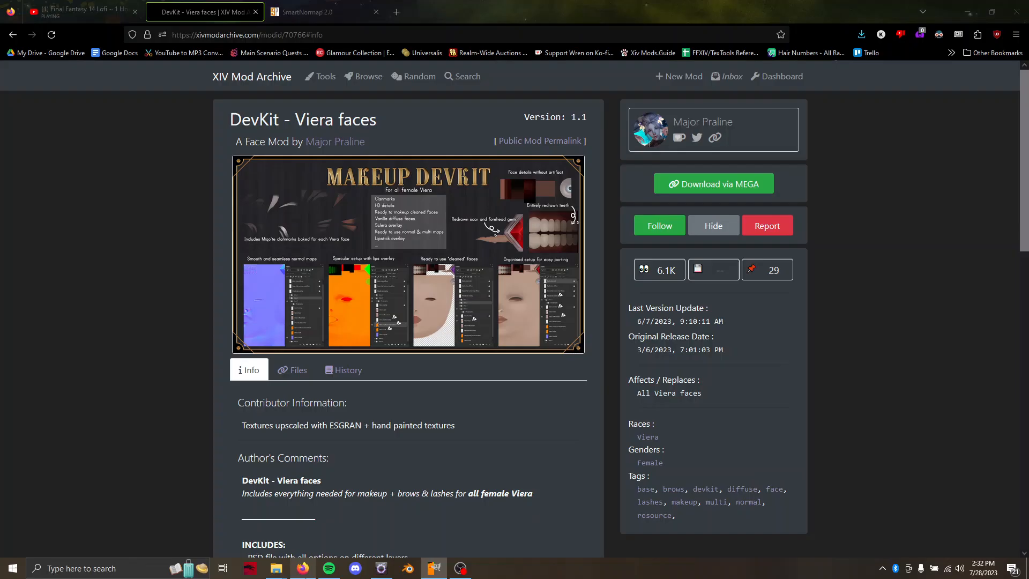
pyautogui.rightClick(730, 53)
pyautogui.click(761, 67)
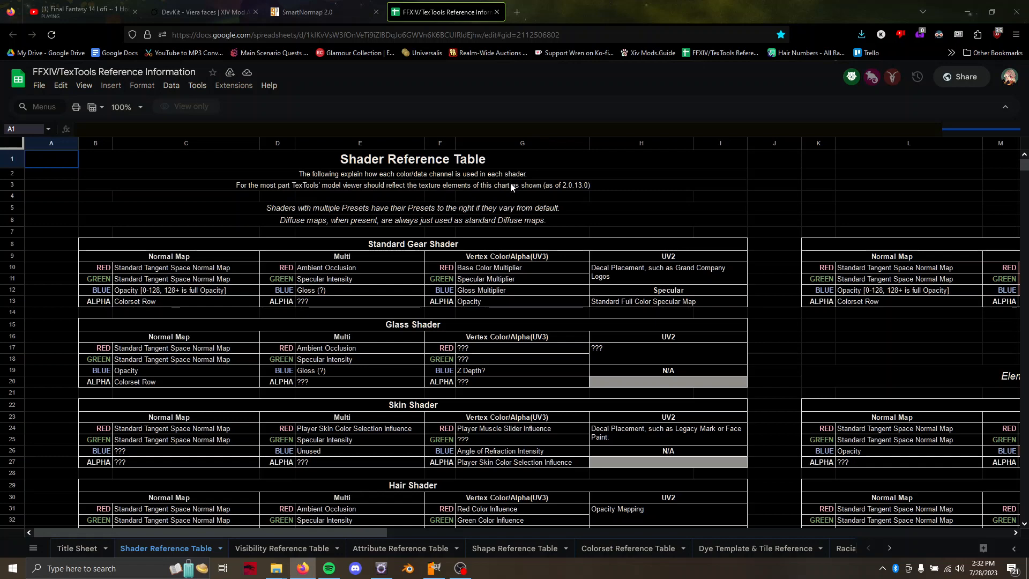
pyautogui.moveTo(332, 530); pyautogui.dragTo(590, 504)
pyautogui.scroll(-2, 590, 488)
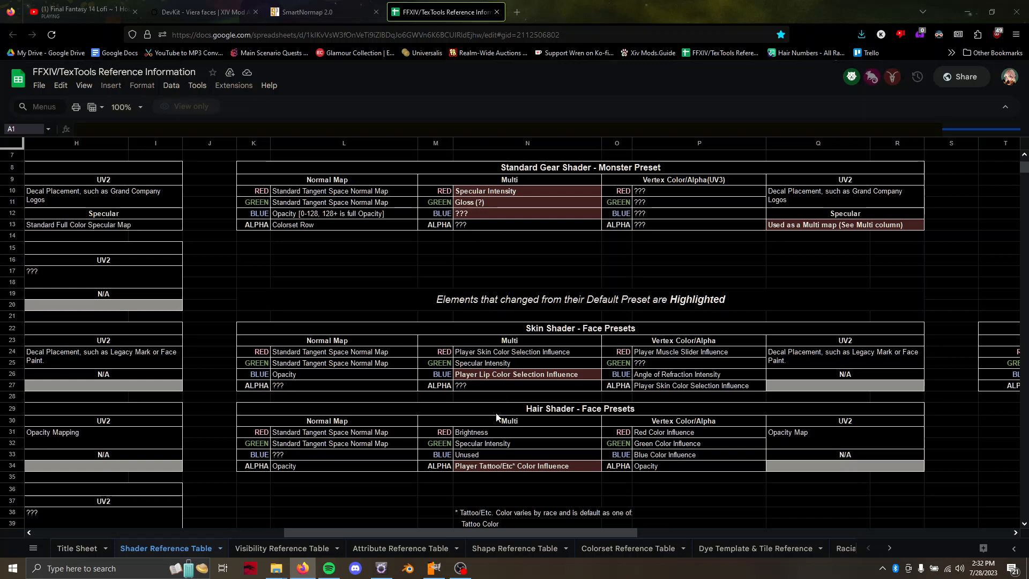
# Return to GIMP and compare the eli_face_m map with the eli_face_d diffuse map
pyautogui.click(435, 568)
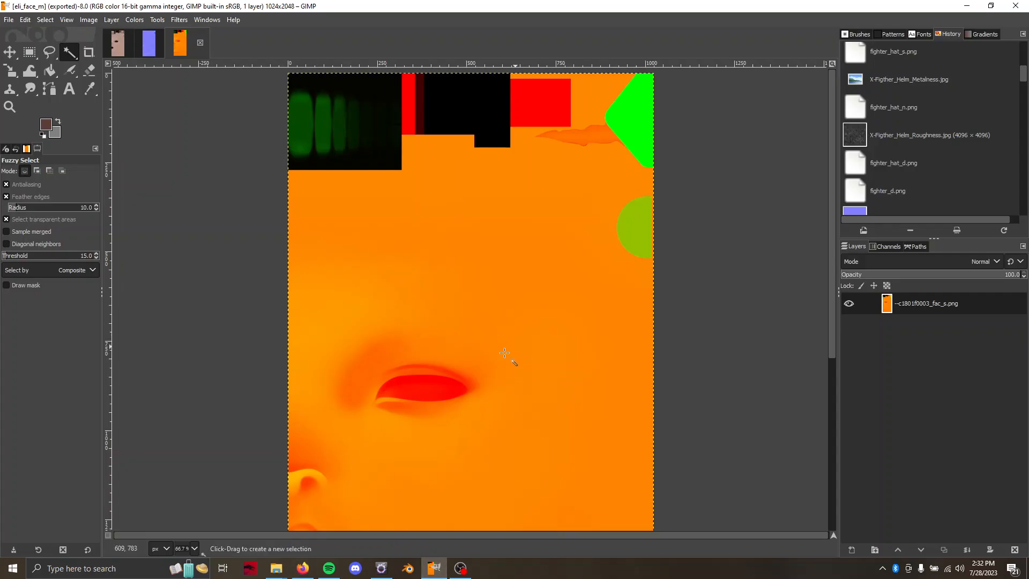
pyautogui.scroll(3, 501, 350)
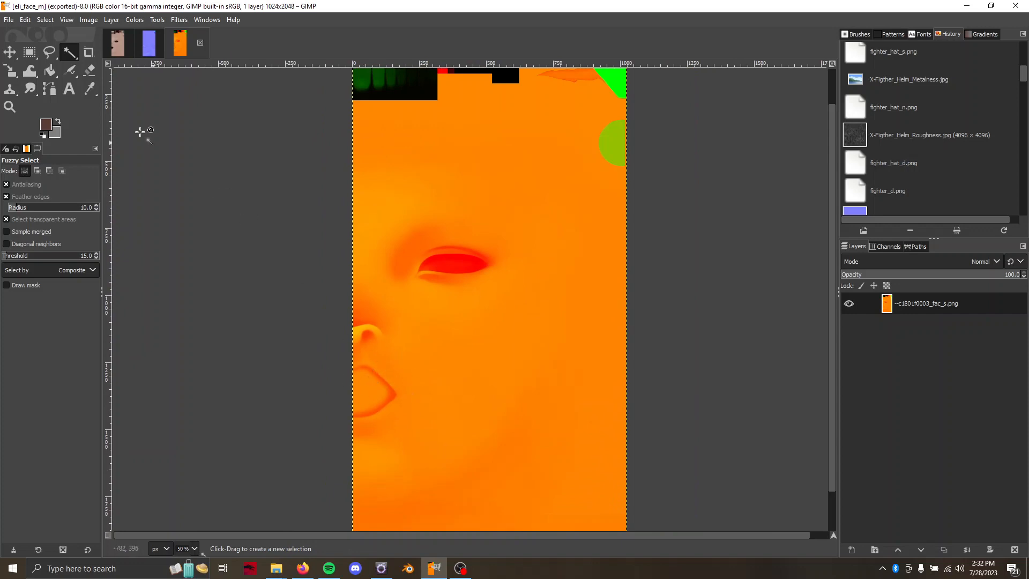
pyautogui.press('r')
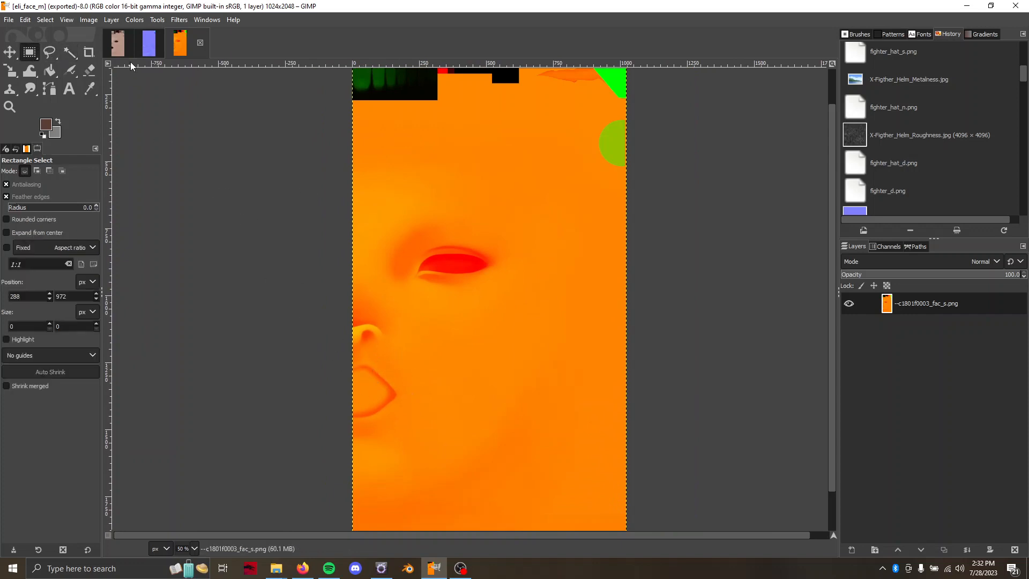
pyautogui.click(117, 52)
pyautogui.moveTo(441, 356); pyautogui.dragTo(431, 353)
pyautogui.click(193, 43)
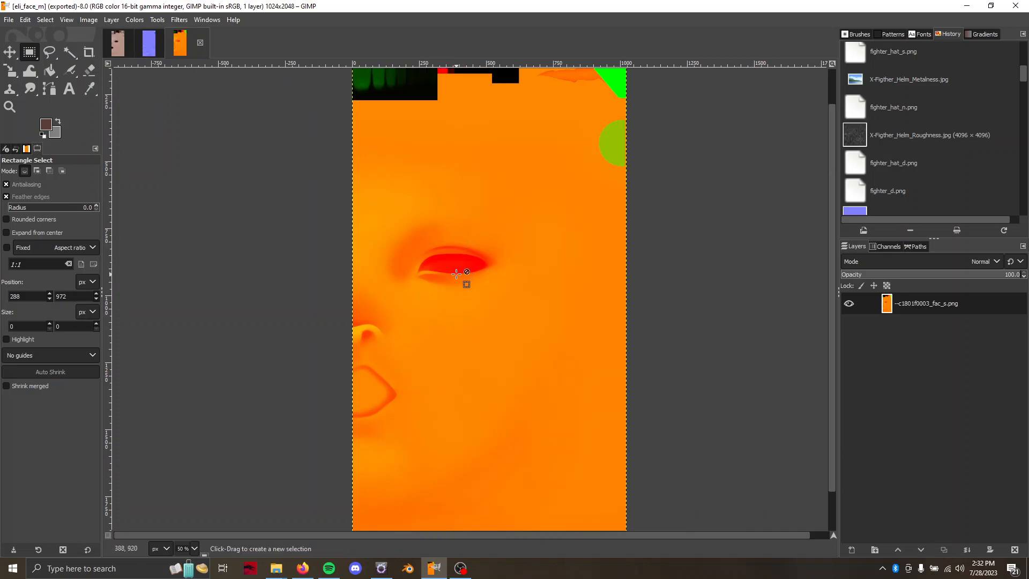
# Examine the eli_face_m map's channel colours around the eye, teeth area, scar and forehead gem
pyautogui.scroll(1, 456, 274)
pyautogui.scroll(-1, 456, 274)
pyautogui.moveTo(446, 259); pyautogui.dragTo(450, 295)
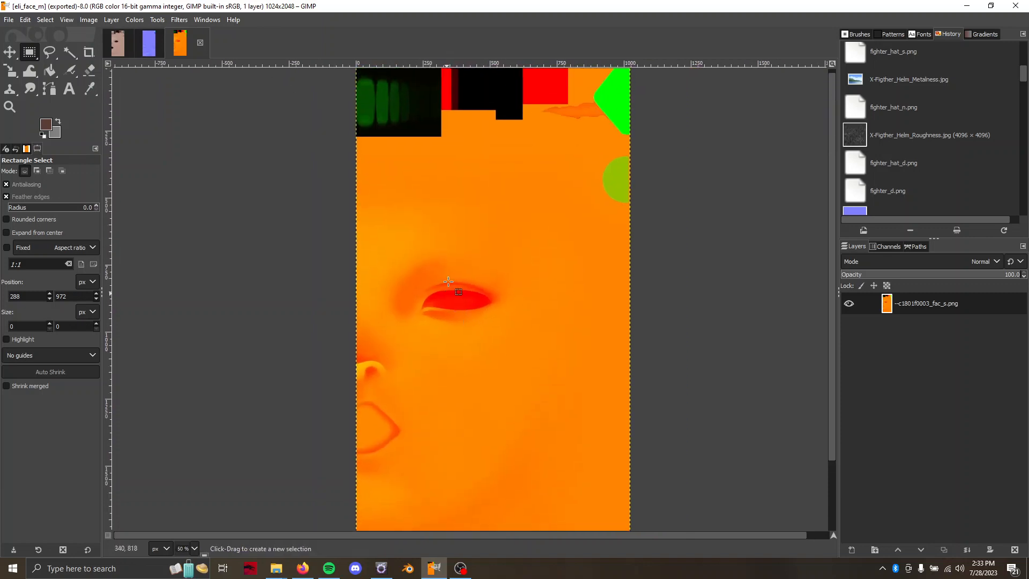
pyautogui.moveTo(490, 252); pyautogui.dragTo(507, 319)
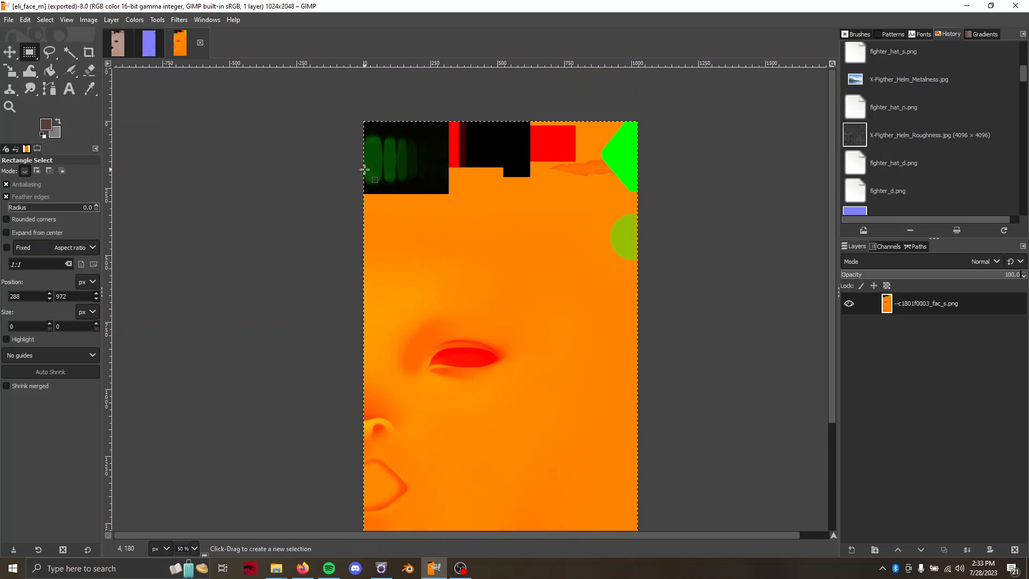
pyautogui.moveTo(497, 330); pyautogui.dragTo(481, 322)
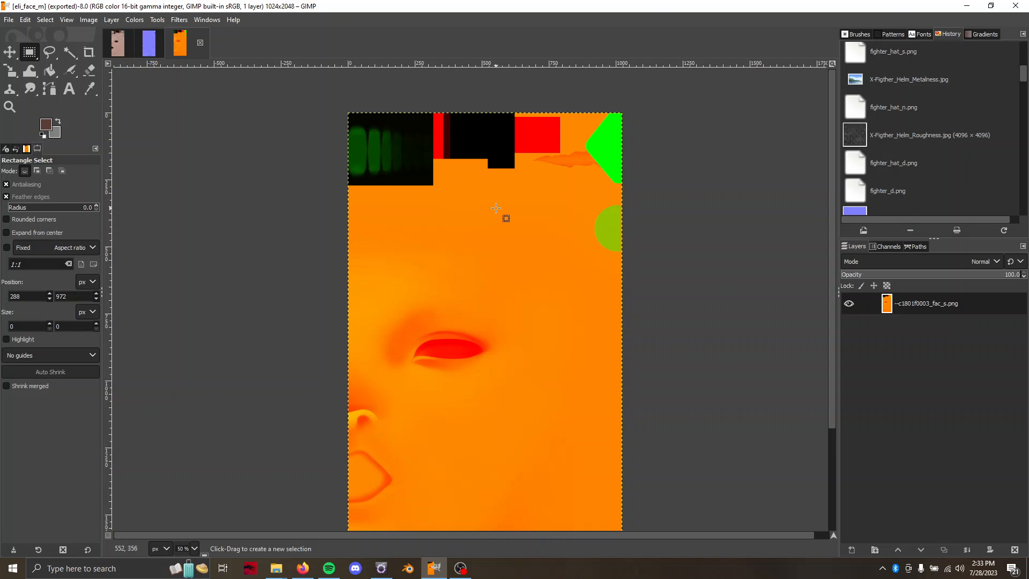
pyautogui.press('1')
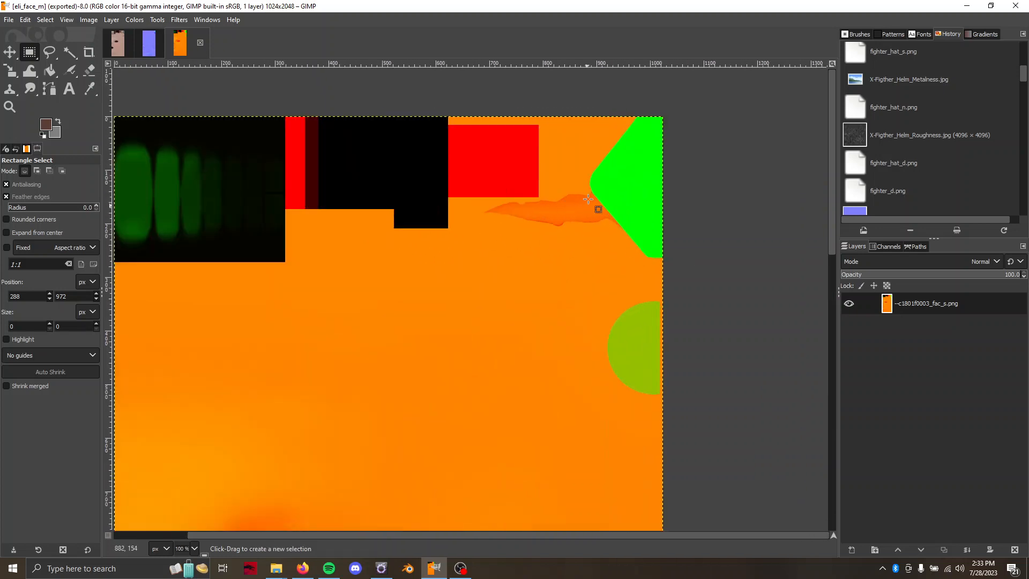
pyautogui.scroll(-2, 565, 217)
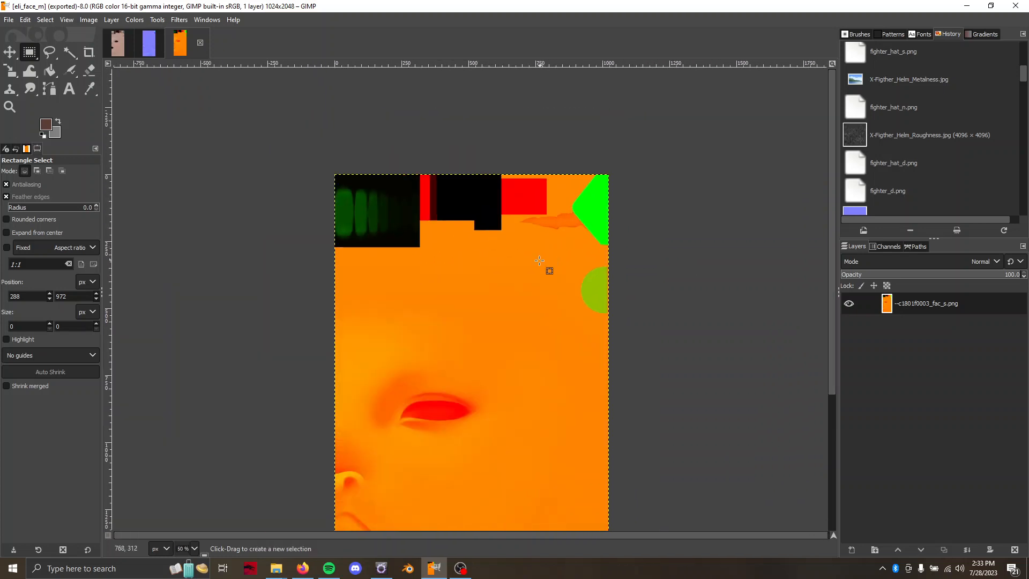
pyautogui.scroll(-5, 539, 261)
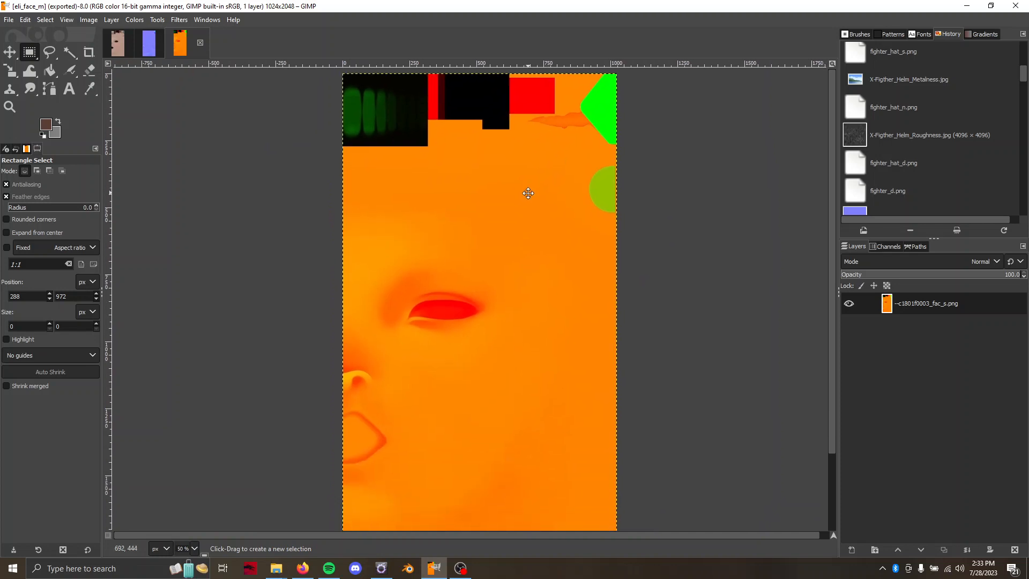
pyautogui.scroll(1, 444, 345)
pyautogui.scroll(-2, 443, 343)
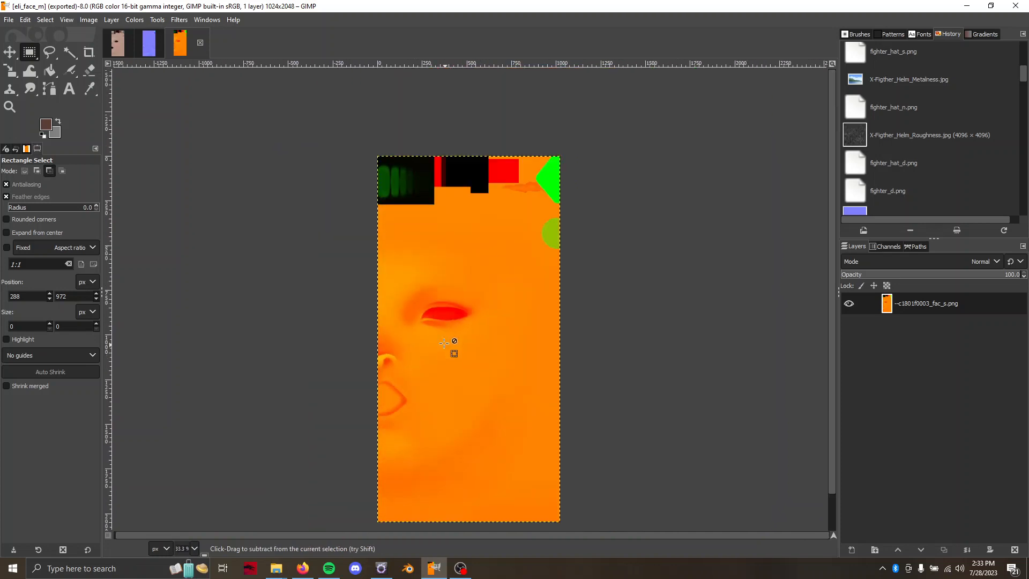
# Show the diffuse map and inspect the scar by toggling the scar layer and the base face layer off and on
pyautogui.click(122, 48)
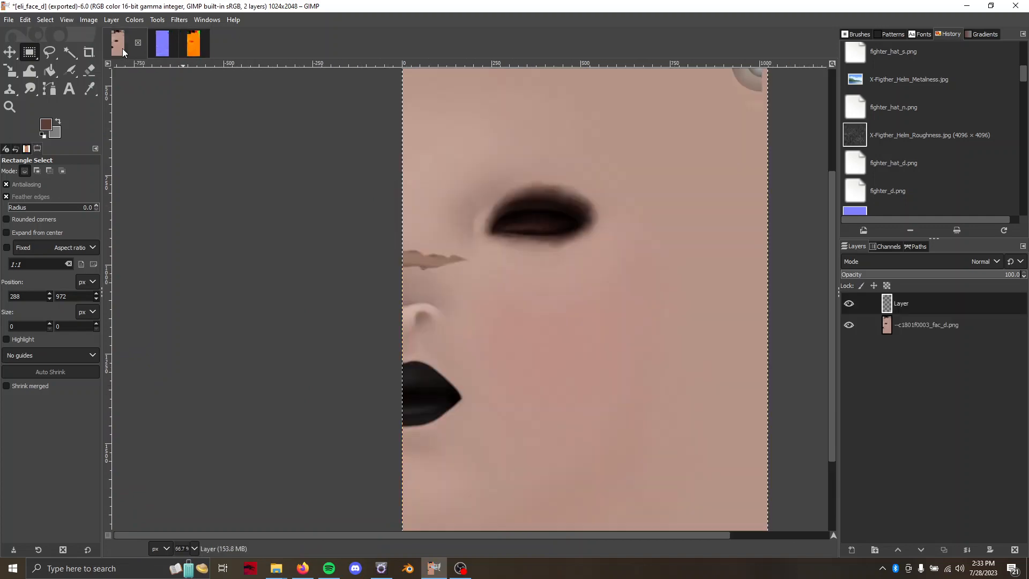
pyautogui.click(849, 304)
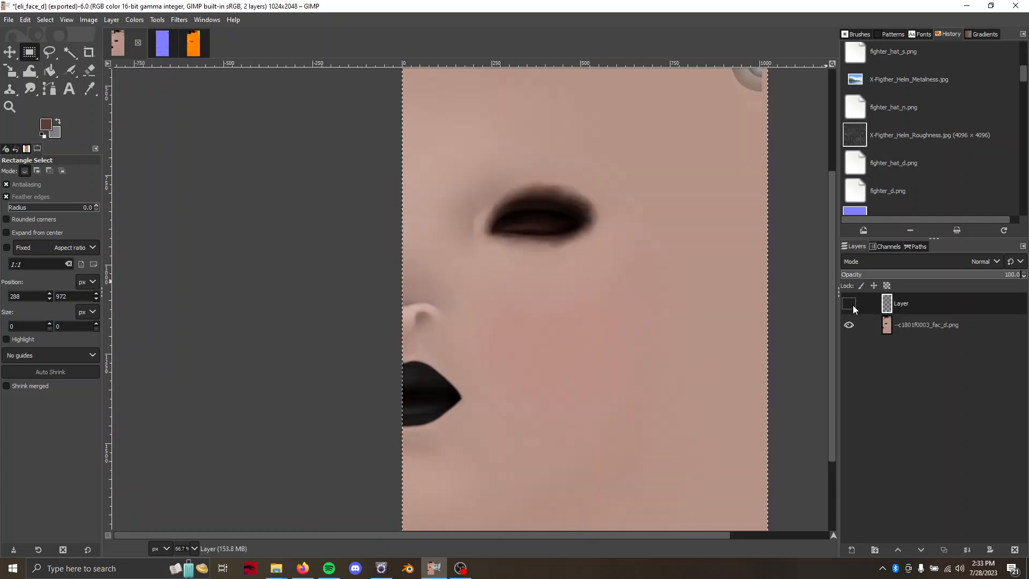
pyautogui.click(849, 304)
pyautogui.moveTo(505, 276); pyautogui.dragTo(480, 275)
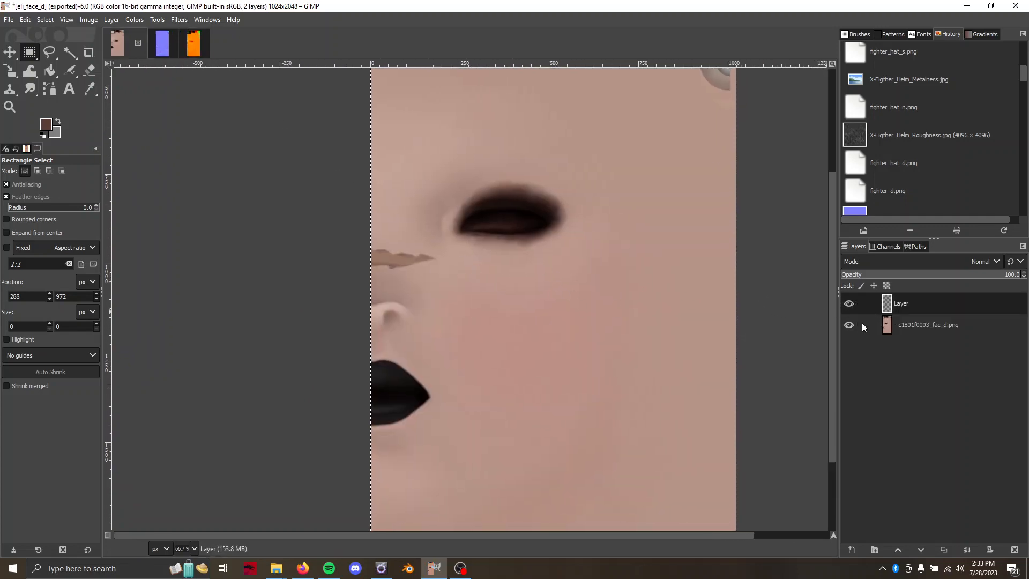
pyautogui.click(849, 324)
pyautogui.scroll(2, 443, 267)
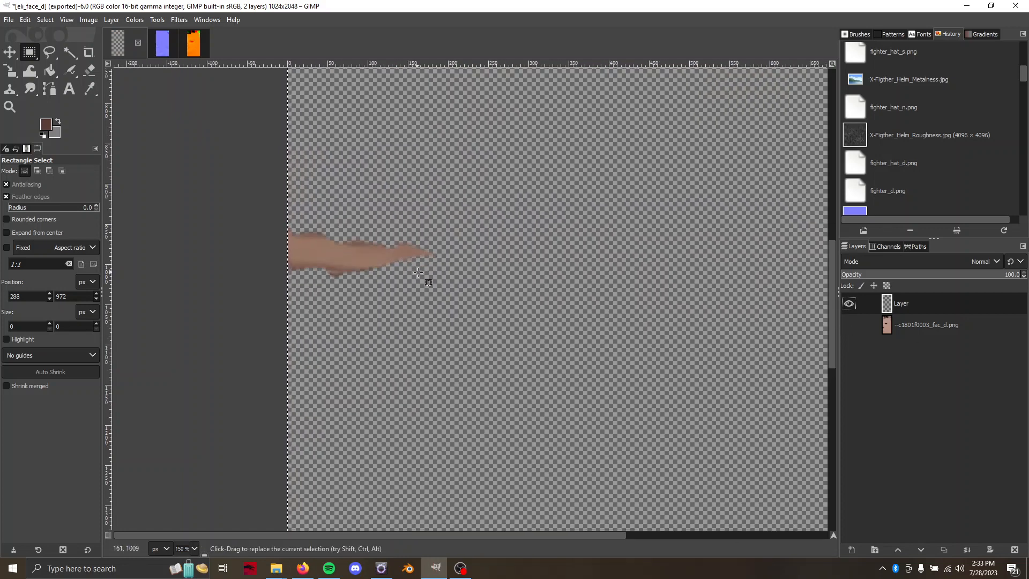
pyautogui.click(850, 325)
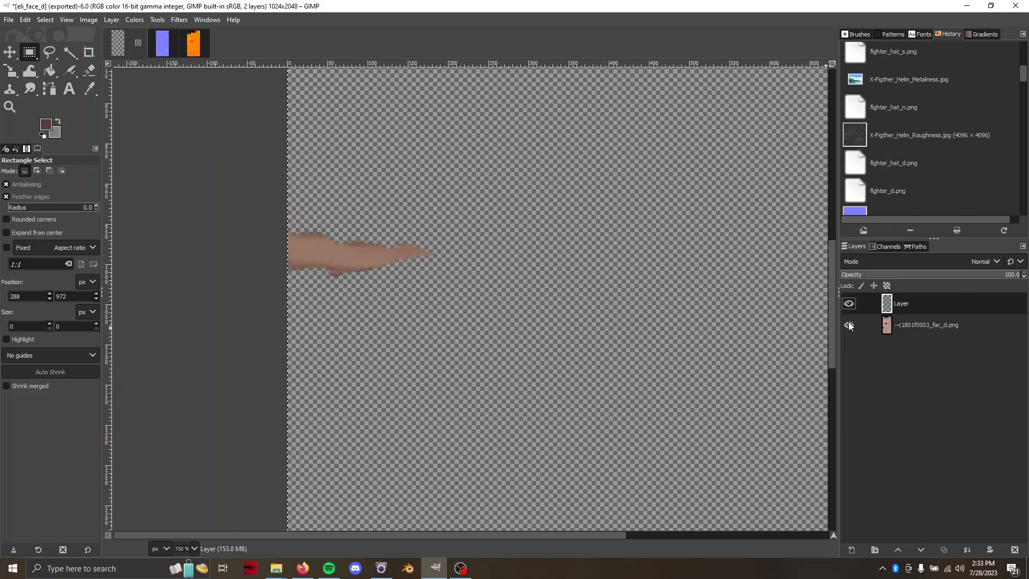
pyautogui.scroll(-2, 488, 303)
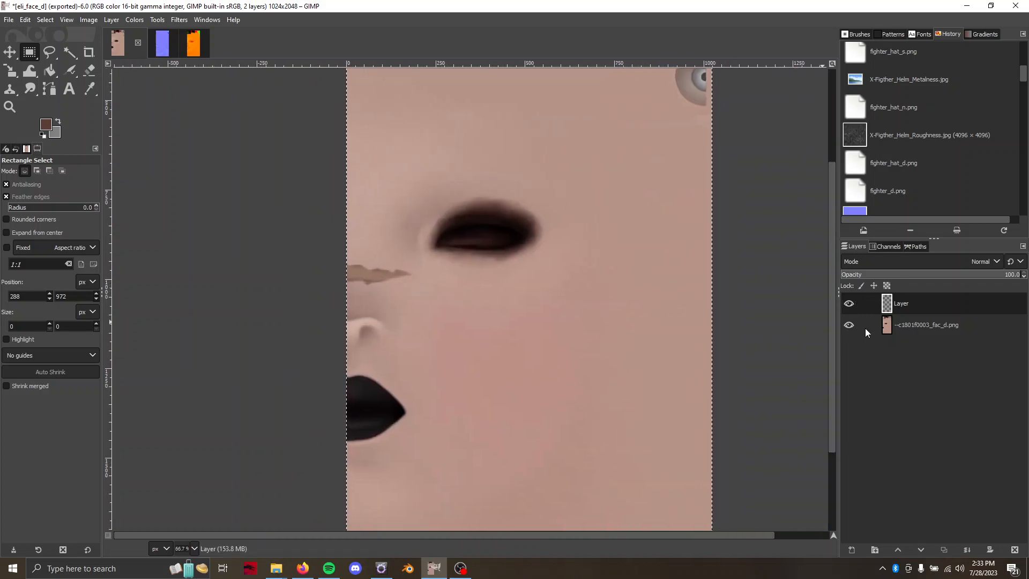
# Hide the base face layer and start exporting the isolated scar layer as eli_scar.png in the Elinor folder
pyautogui.click(849, 325)
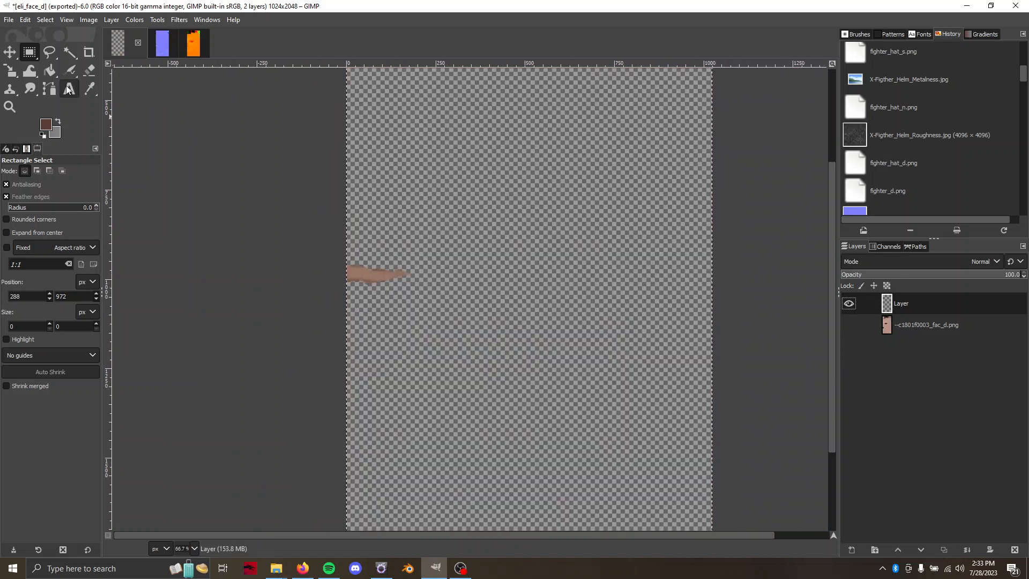
pyautogui.click(8, 20)
pyautogui.click(32, 200)
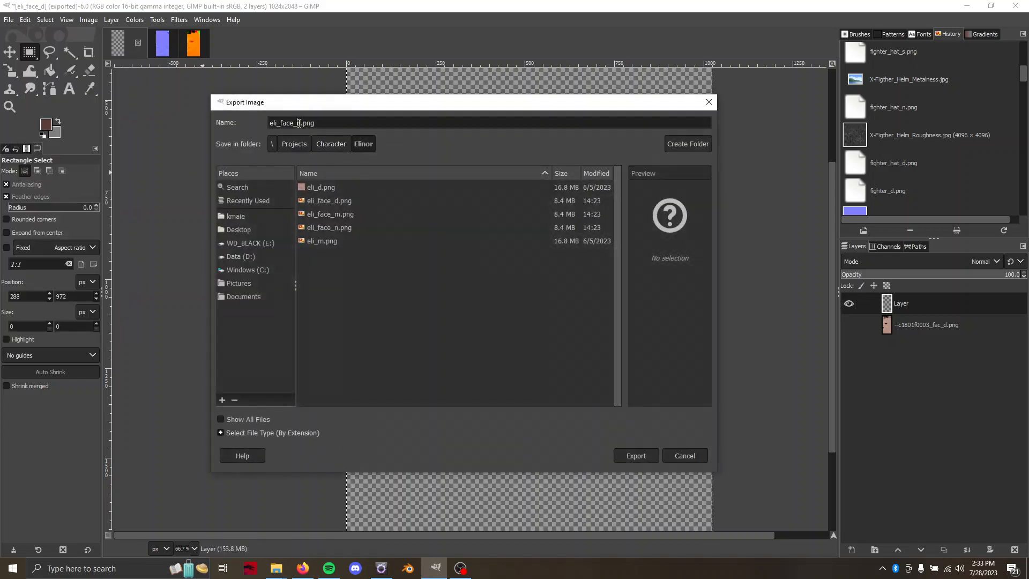
pyautogui.press('BackSpace')
pyautogui.press('BackSpace')
pyautogui.press('BackSpace')
pyautogui.press('BackSpace')
pyautogui.press('BackSpace')
pyautogui.write('s')
pyautogui.press('Return')
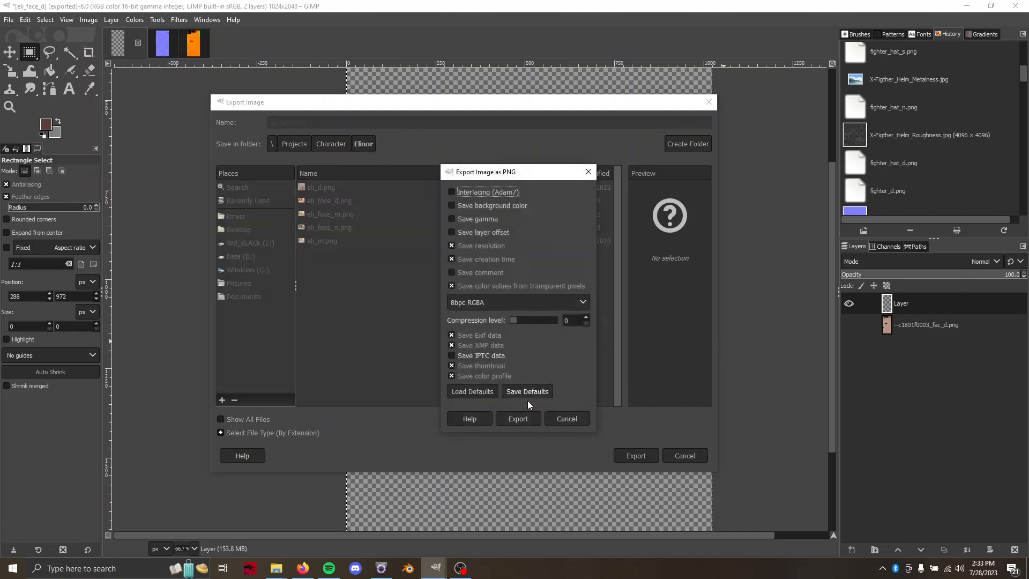
# Review the pixel format options for the PNG export and choose 8bpc RGBA
pyautogui.click(479, 303)
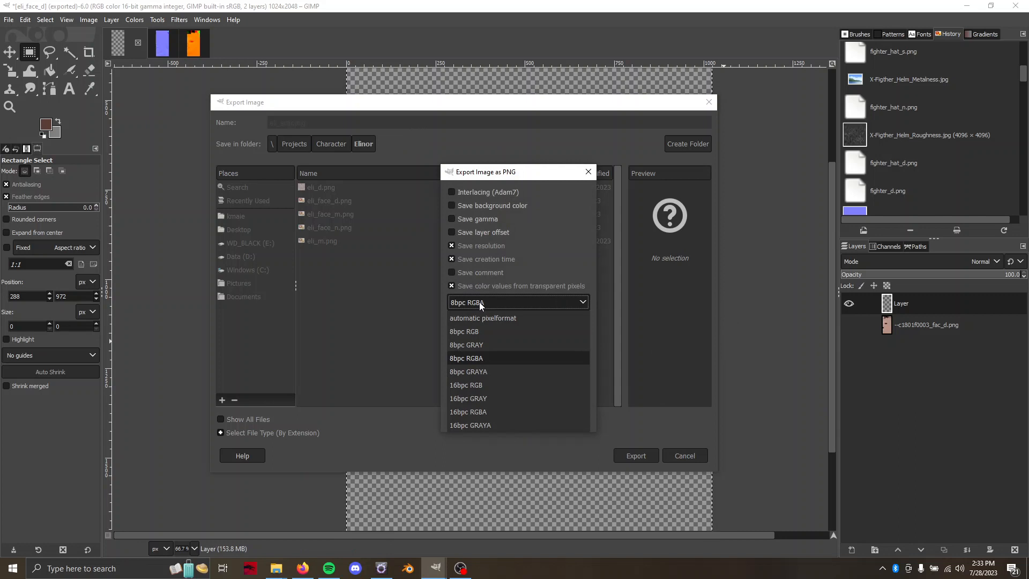
pyautogui.click(480, 302)
pyautogui.click(480, 301)
pyautogui.click(484, 360)
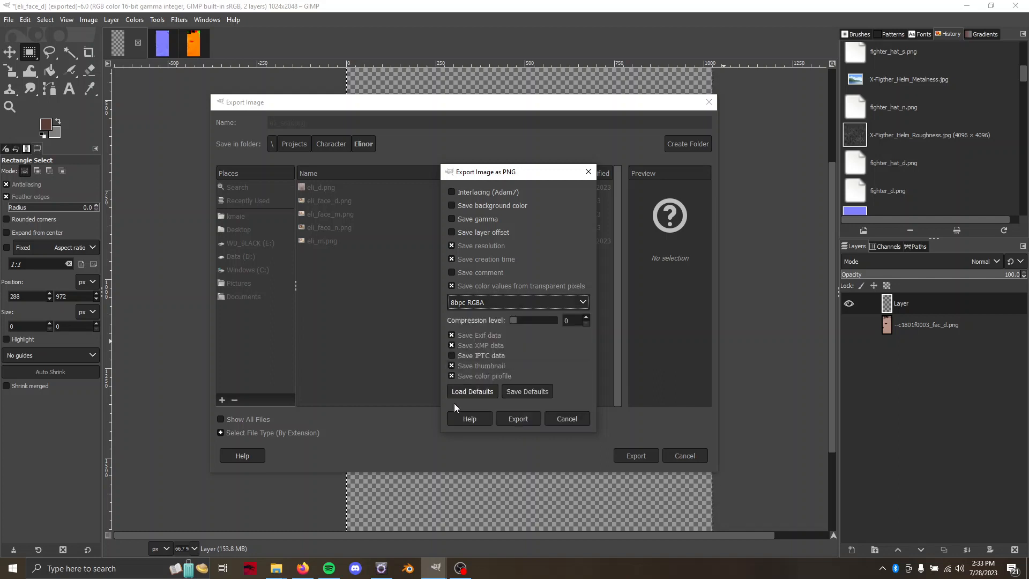
# Switch to FFXIV TexTools and view the Viera Female Face 0003 diffuse, normal and multi texture maps in turn
pyautogui.click(381, 568)
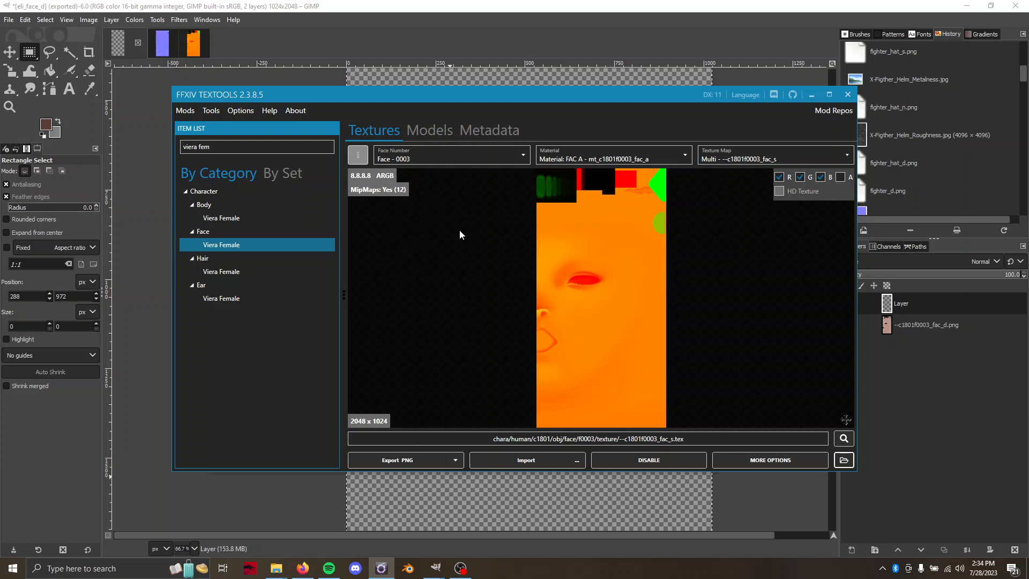
pyautogui.click(740, 161)
pyautogui.click(729, 171)
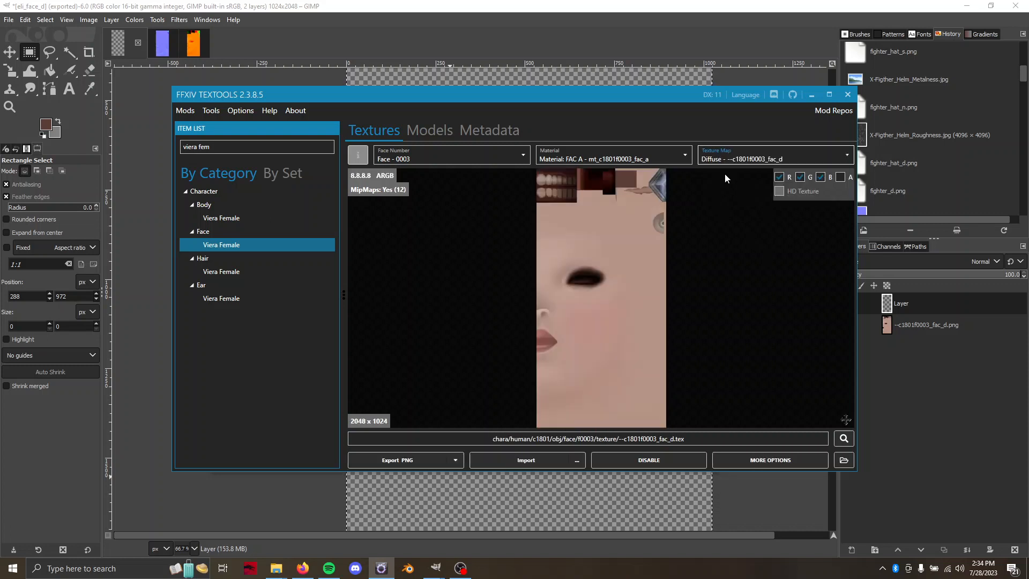
pyautogui.click(728, 160)
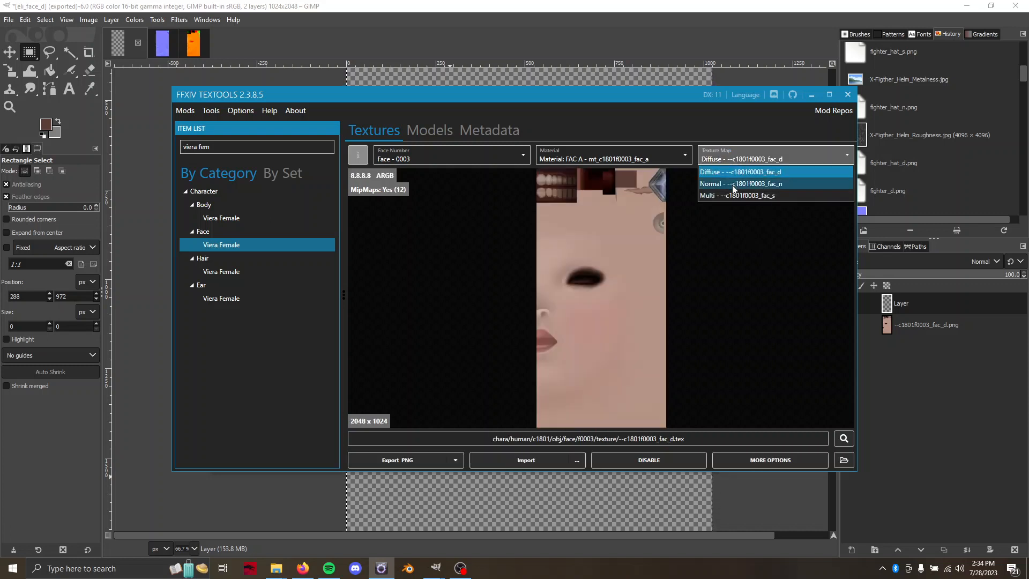
pyautogui.click(732, 186)
pyautogui.click(732, 159)
pyautogui.click(728, 193)
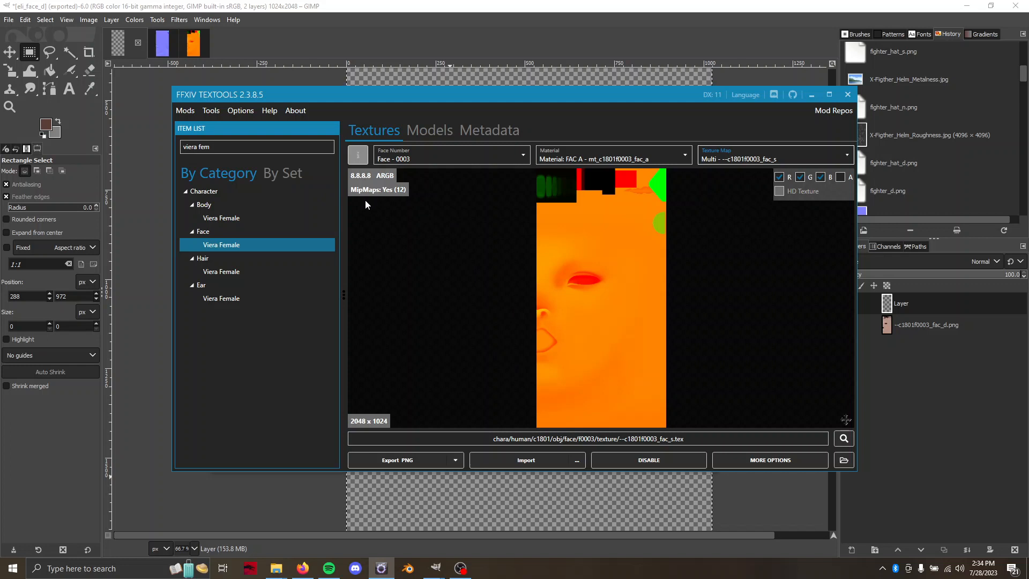
# Return to GIMP, cancel the PNG export options and try exporting the scar as a DDS file named eli_scar.dds
pyautogui.click(471, 70)
pyautogui.hotkey('ctrl', 'shift', 'e')
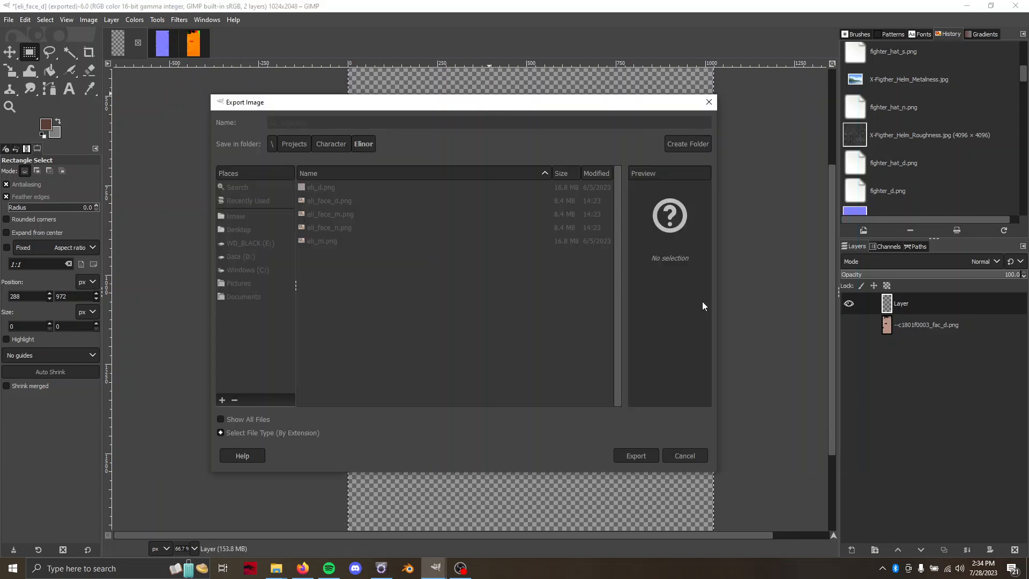
pyautogui.click(435, 568)
pyautogui.click(497, 524)
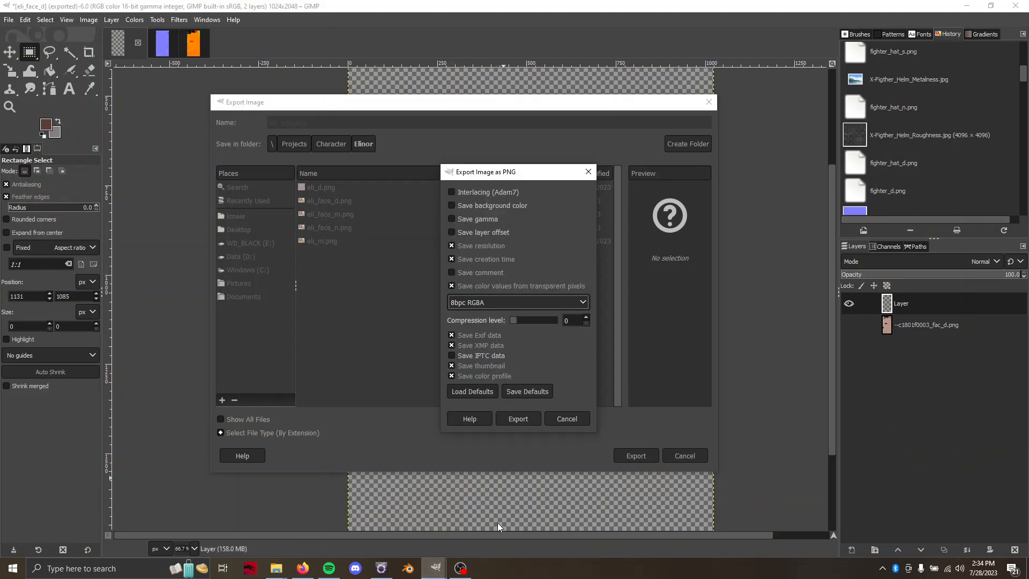
pyautogui.click(560, 424)
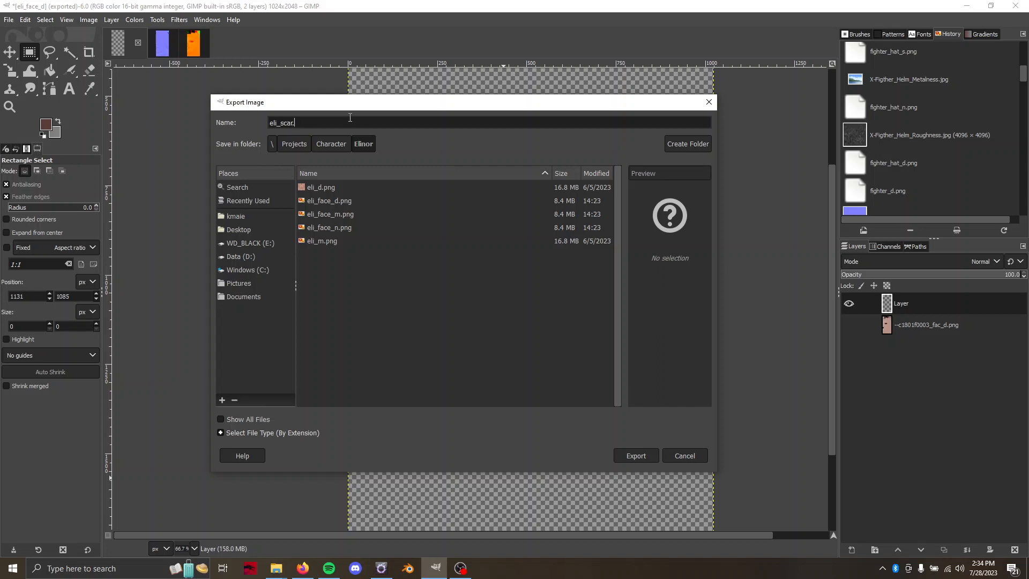
pyautogui.press('Return')
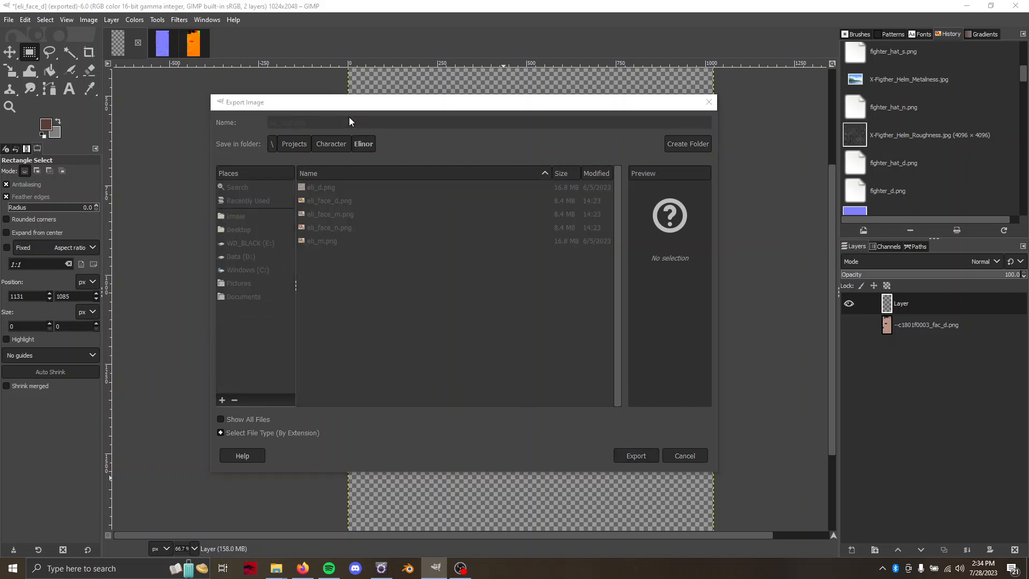
# Try BC3 / DXT5 compression for the DDS export, check the mipmap options, and cancel the DDS settings
pyautogui.click(204, 126)
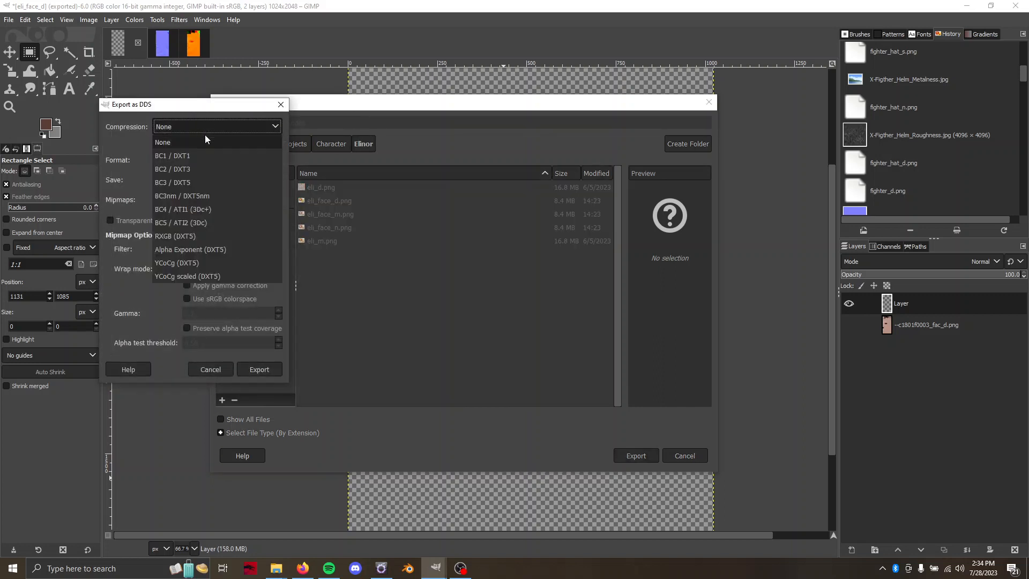
pyautogui.click(196, 182)
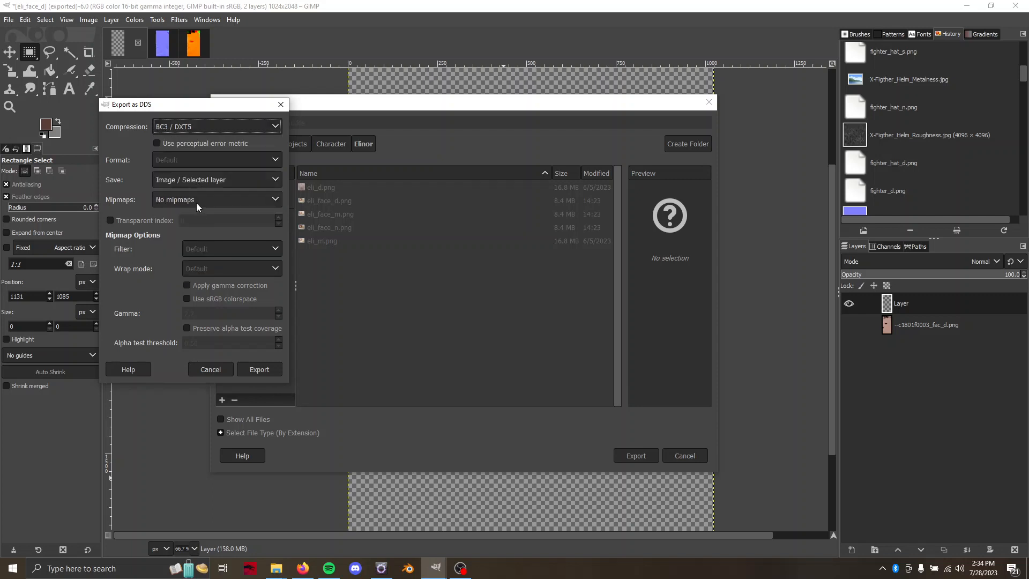
pyautogui.click(196, 203)
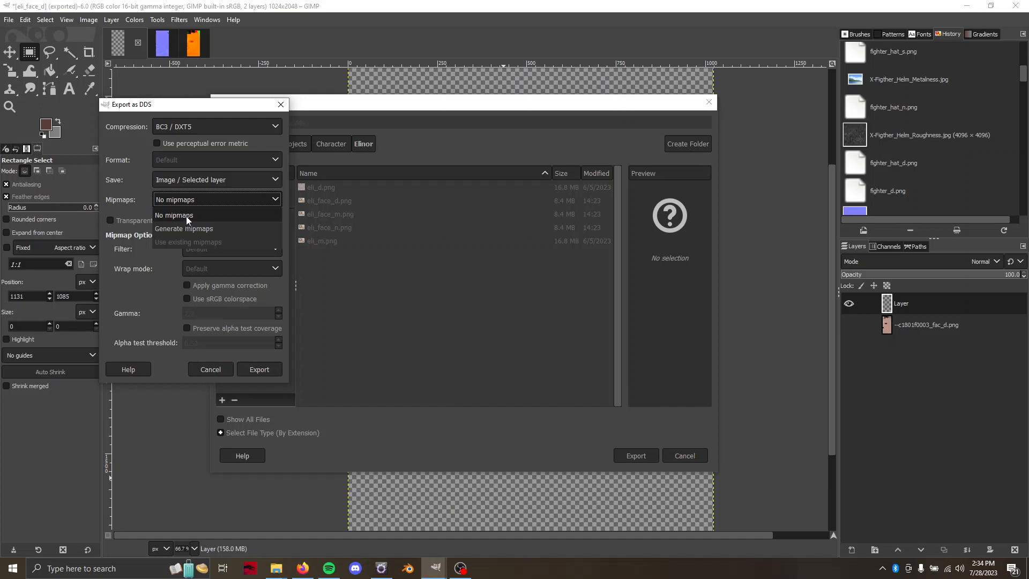
pyautogui.click(182, 201)
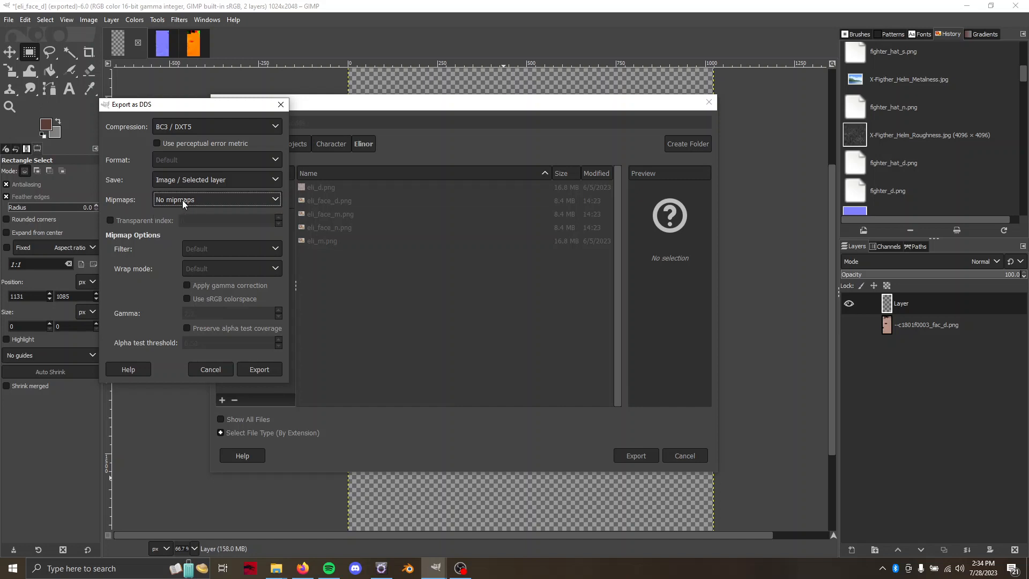
pyautogui.click(208, 127)
pyautogui.click(208, 127)
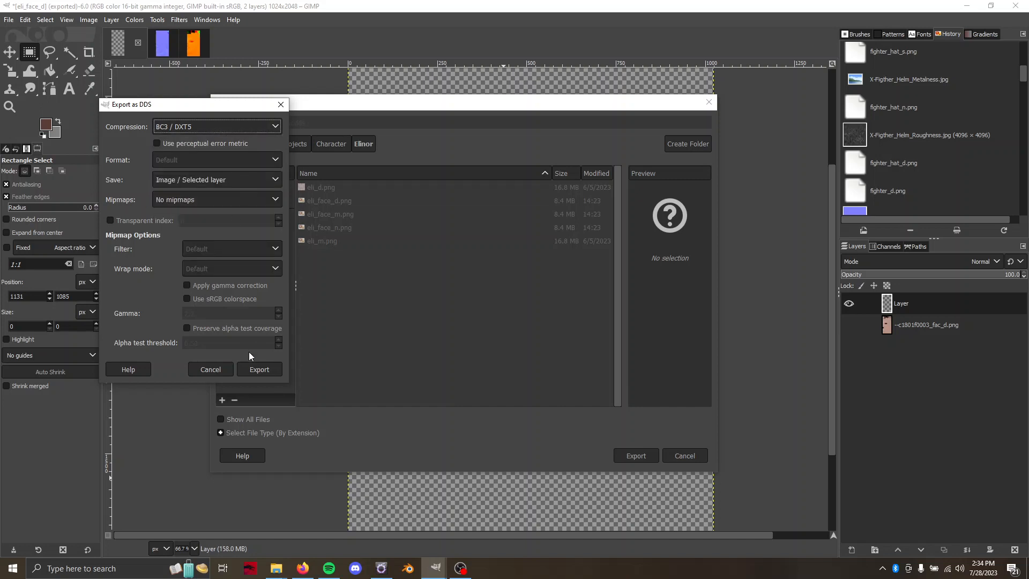
pyautogui.click(211, 370)
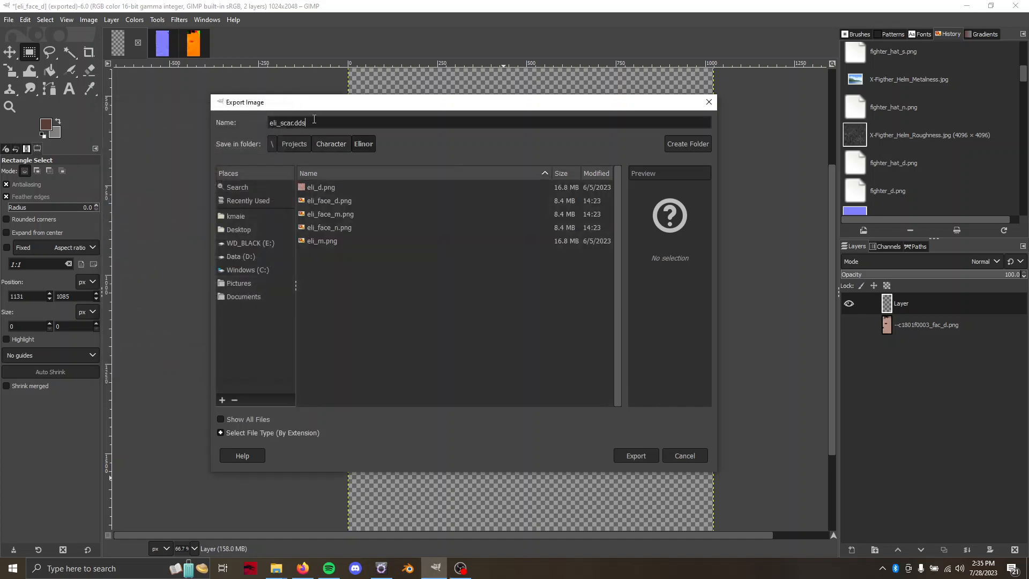
# Rename the export file eli_scar.png and export the scar as an 8bpc RGBA PNG
pyautogui.write('g')
pyautogui.press('Return')
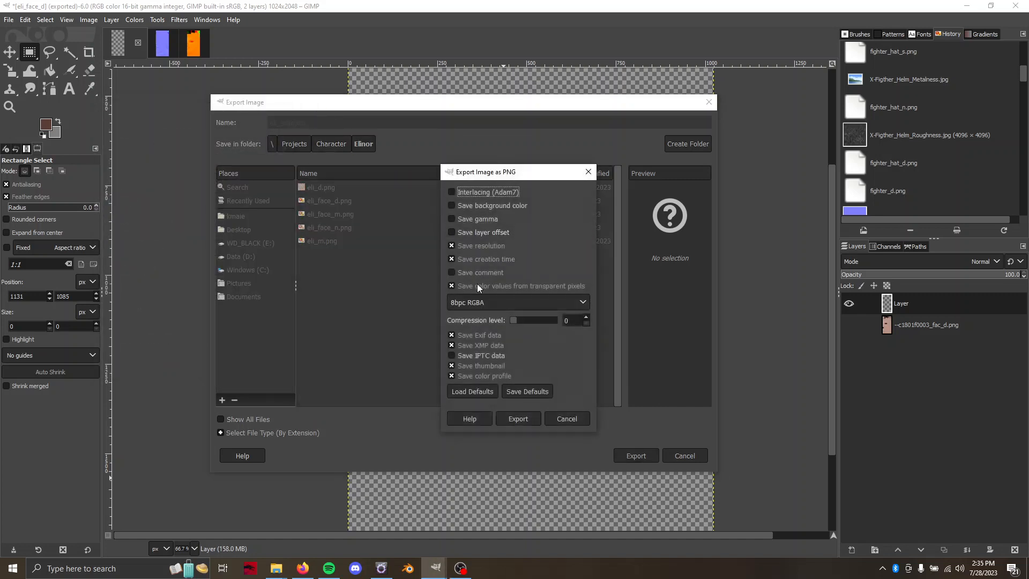
pyautogui.click(518, 418)
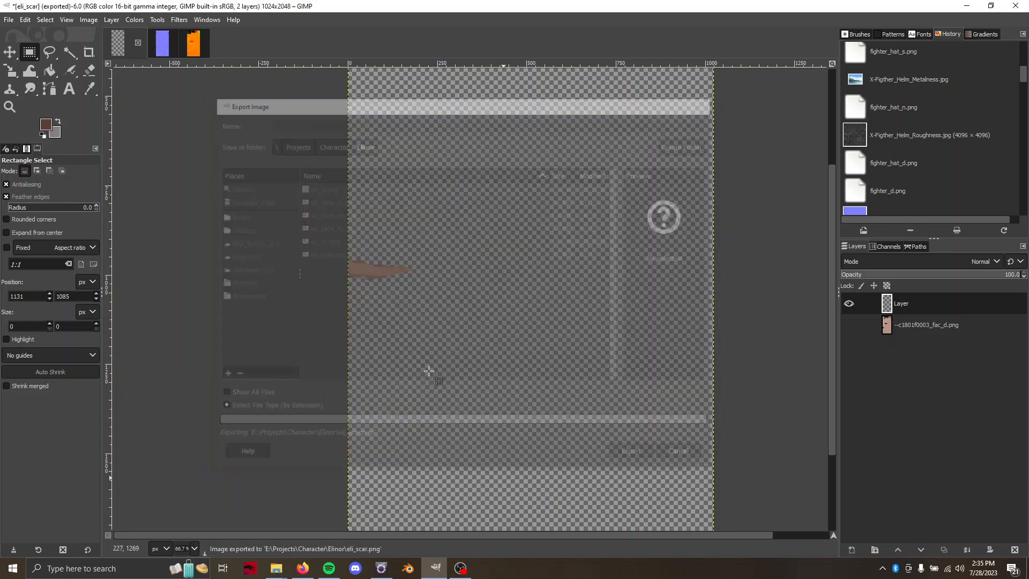
# Switch to Firefox and bring up the SmartNormap 2.0 page
pyautogui.moveTo(308, 573)
pyautogui.click(317, 551)
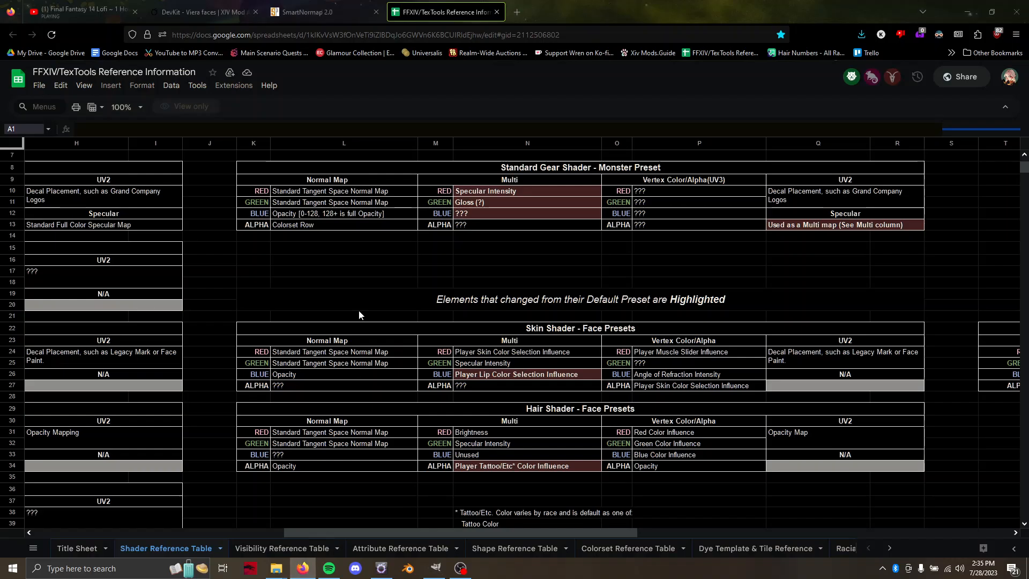
pyautogui.click(330, 11)
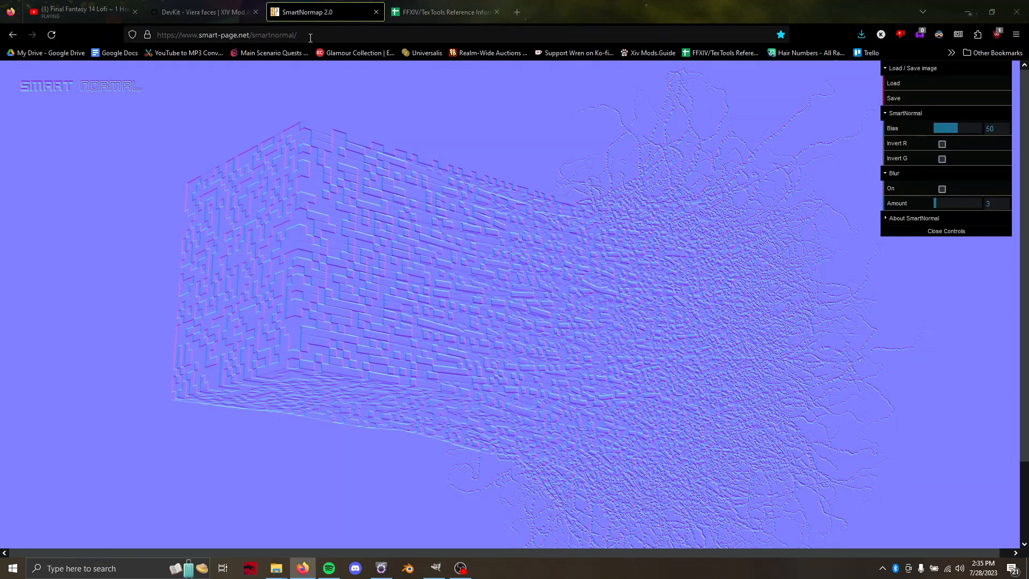
pyautogui.click(276, 35)
pyautogui.click(100, 151)
# Load the eli_scar image from Projects > Character > Elinor into the normal map generator
pyautogui.click(898, 83)
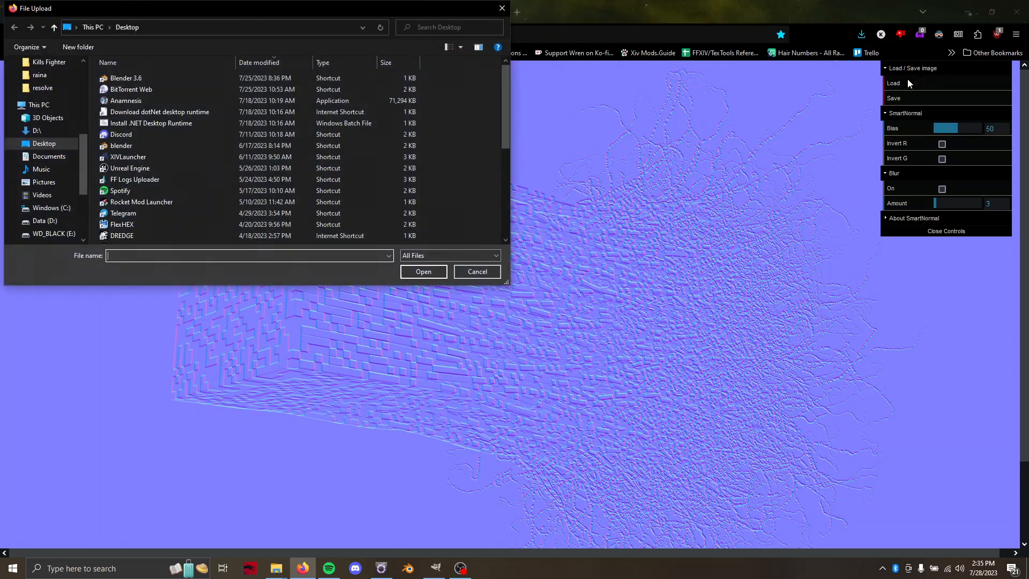
pyautogui.scroll(10, 42, 134)
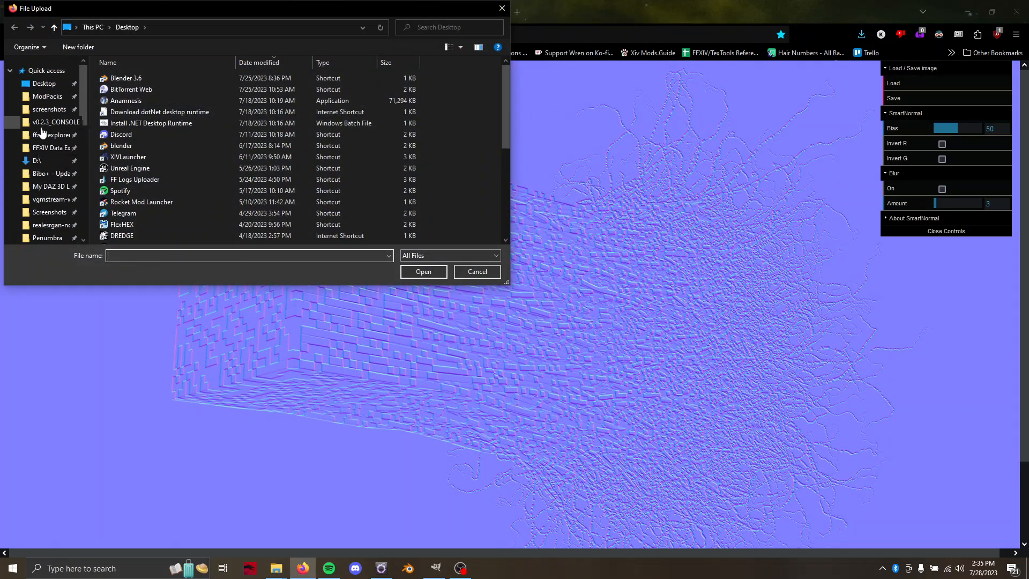
pyautogui.scroll(-4, 42, 161)
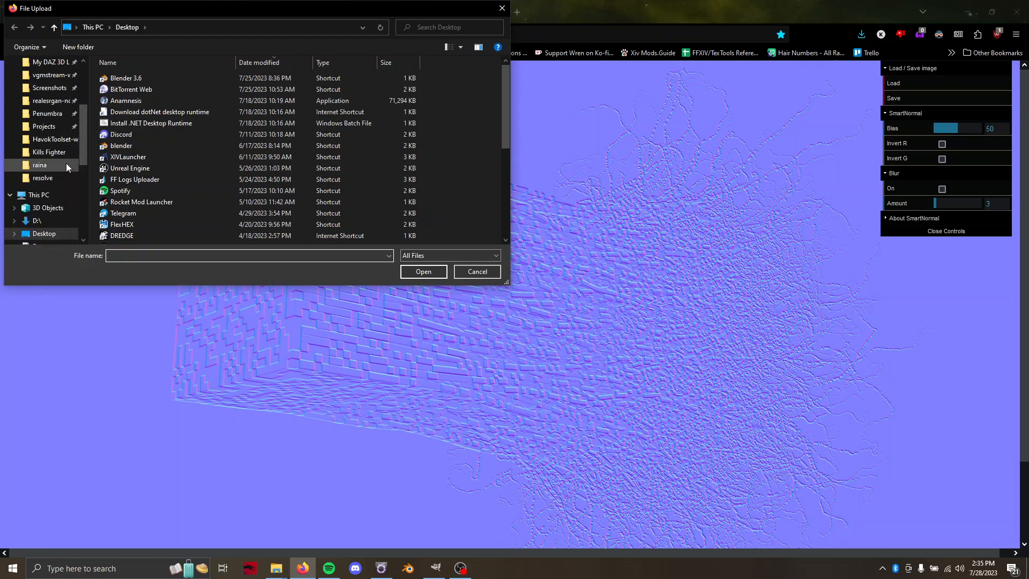
pyautogui.scroll(2, 56, 137)
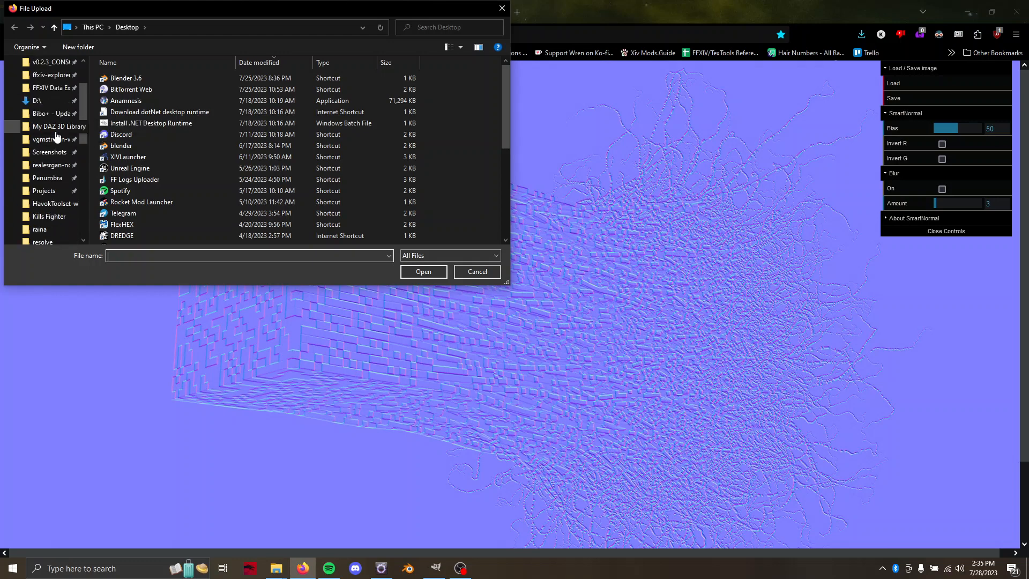
pyautogui.scroll(-2, 53, 161)
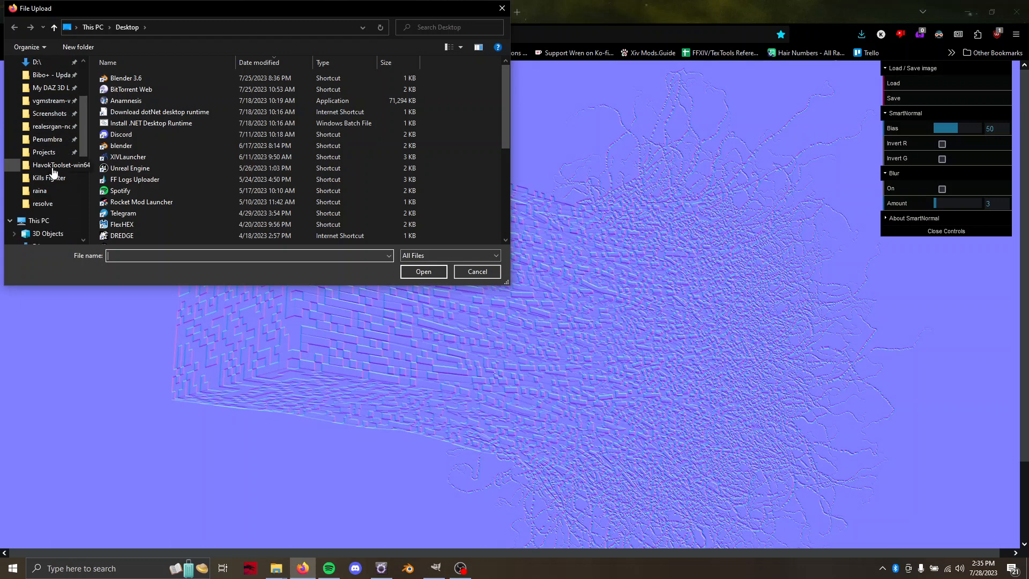
pyautogui.scroll(-1, 53, 171)
pyautogui.click(46, 139)
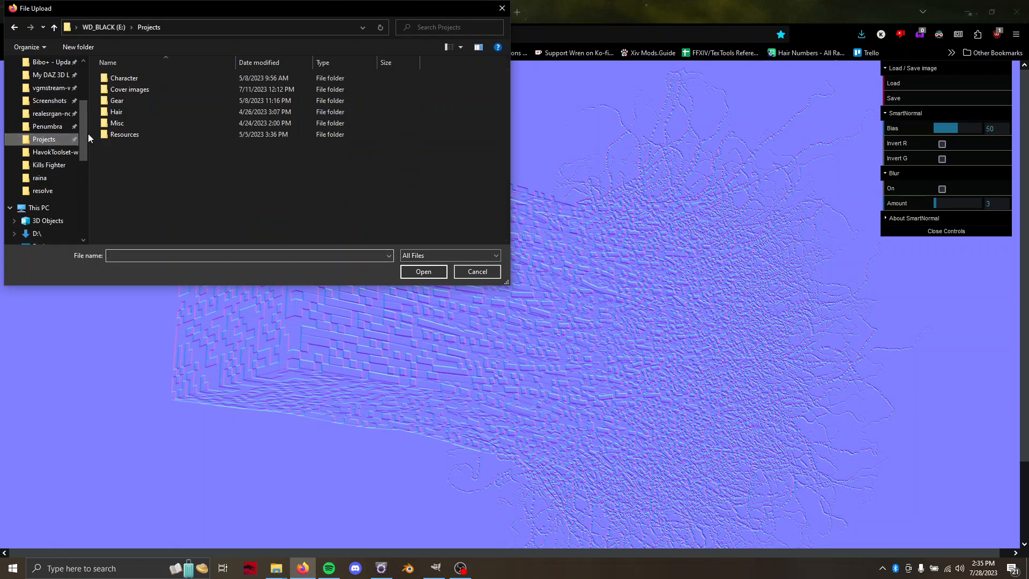
pyautogui.doubleClick(140, 79)
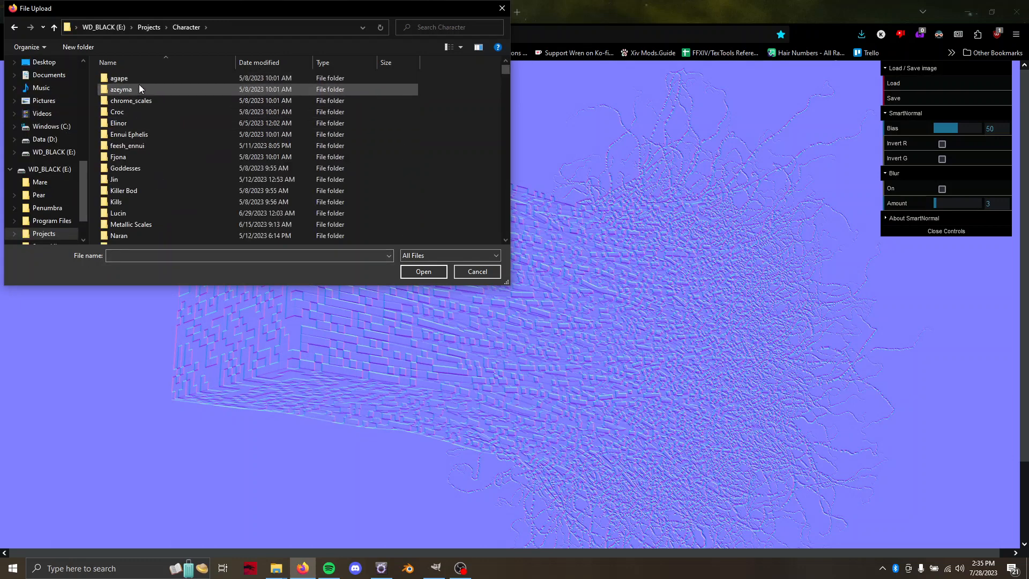
pyautogui.doubleClick(140, 127)
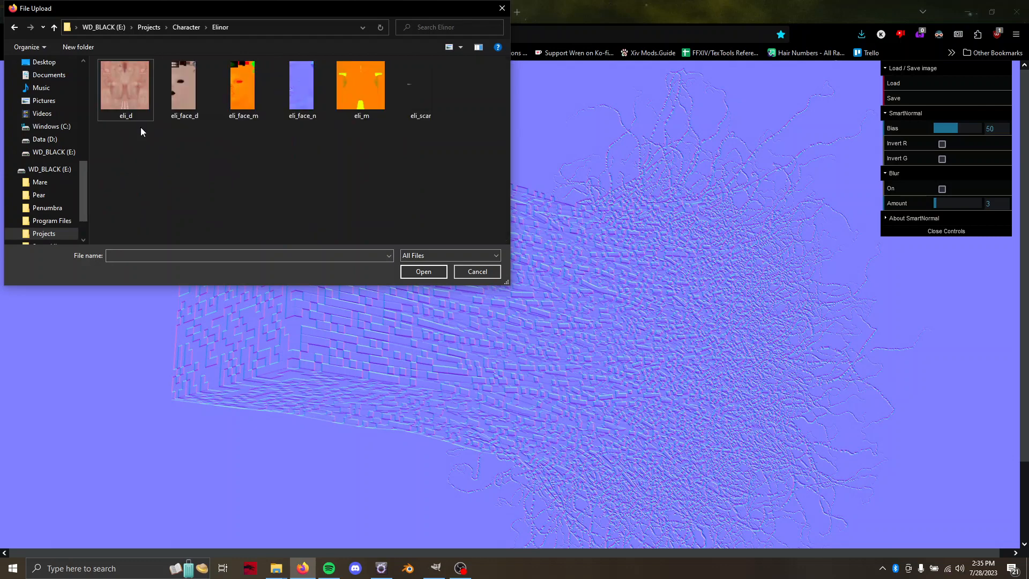
pyautogui.doubleClick(406, 88)
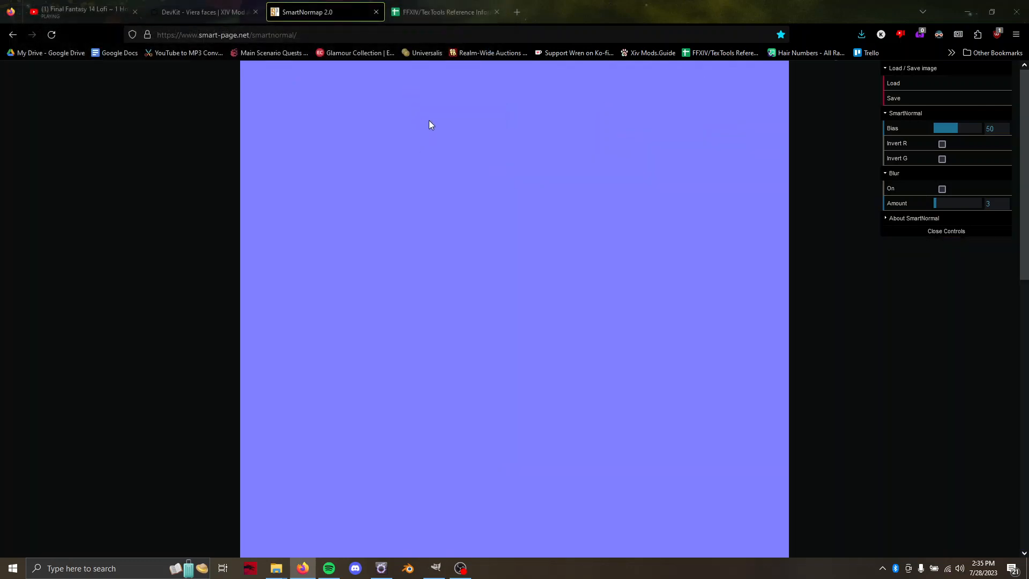
# Examine the generated normal map around the scar shape up close
pyautogui.scroll(-8, 433, 182)
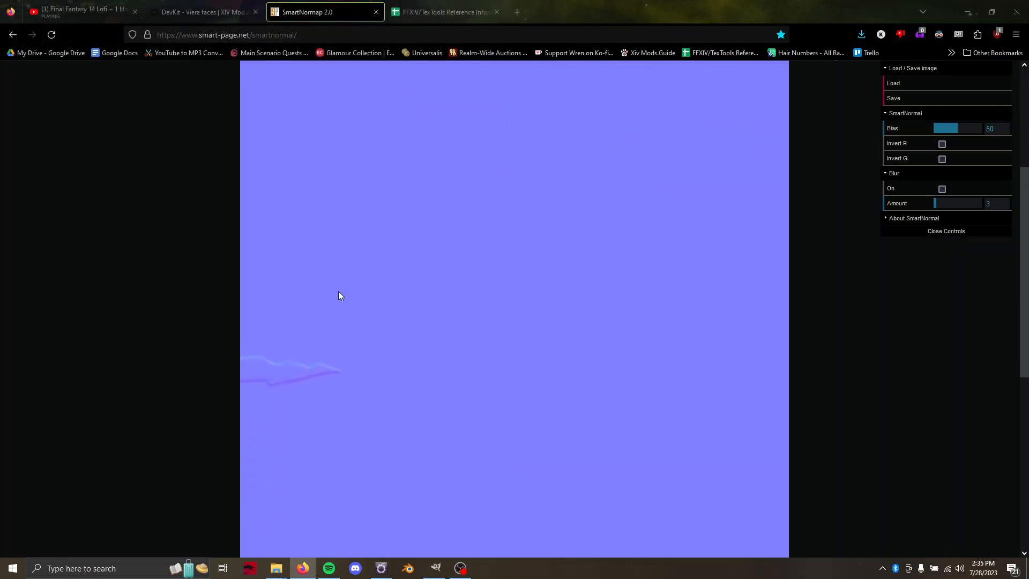
pyautogui.keyDown('ctrl'); pyautogui.scroll(-2, 314, 268); pyautogui.keyUp('ctrl')
pyautogui.scroll(3, 332, 225)
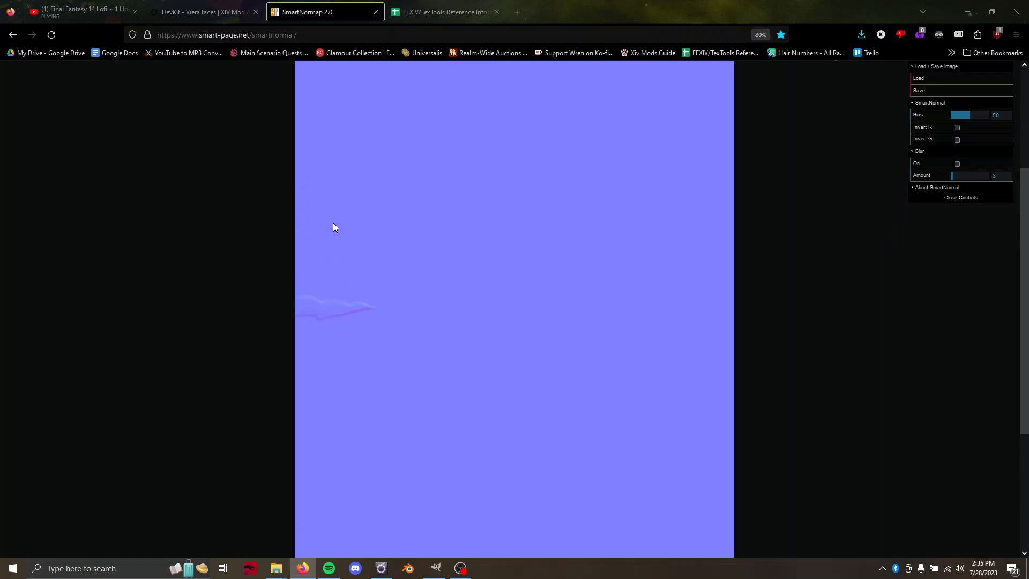
pyautogui.keyDown('ctrl'); pyautogui.scroll(3, 316, 297); pyautogui.keyUp('ctrl')
pyautogui.keyDown('ctrl'); pyautogui.scroll(2, 315, 298); pyautogui.keyUp('ctrl')
pyautogui.scroll(-2, 254, 353)
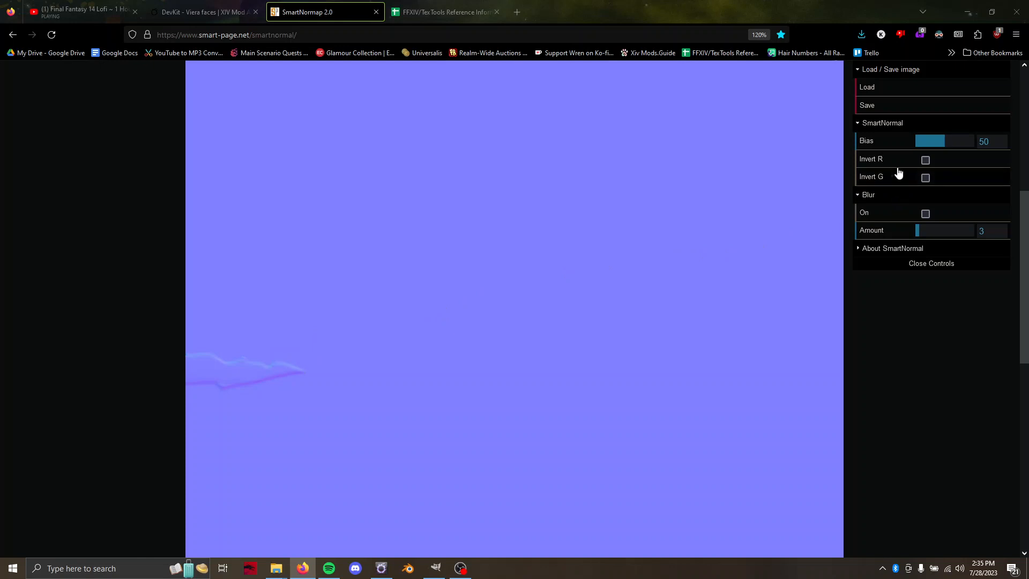
# Set the normal map's bias to 90 to strengthen the scar relief
pyautogui.moveTo(947, 140); pyautogui.dragTo(970, 139)
pyautogui.click(989, 140)
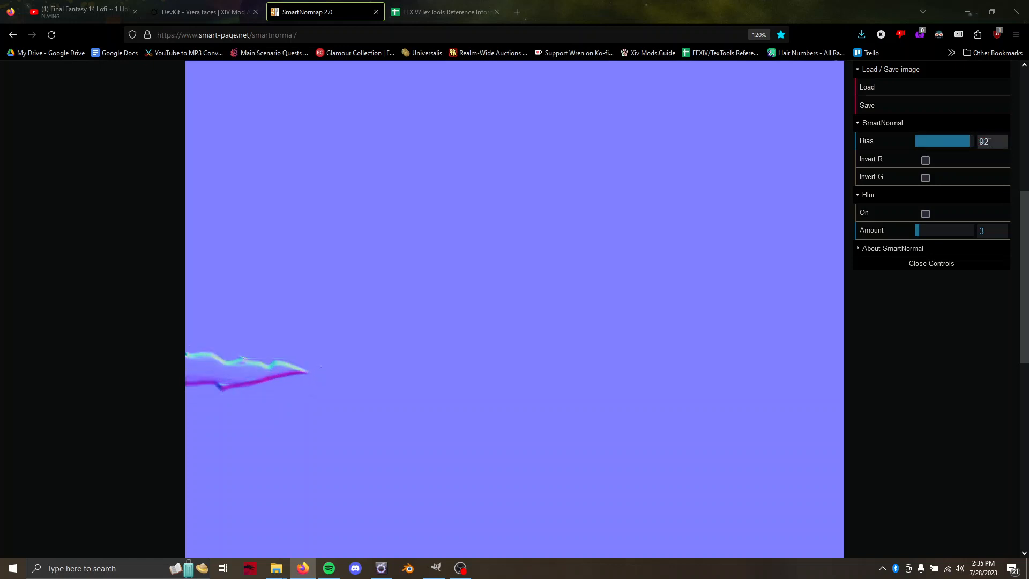
pyautogui.write('75')
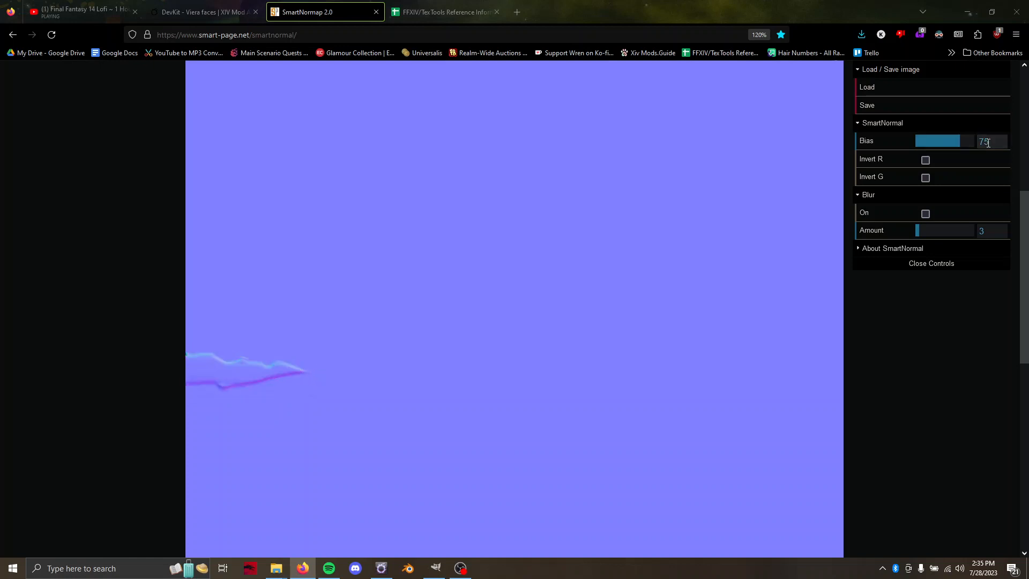
pyautogui.click(967, 139)
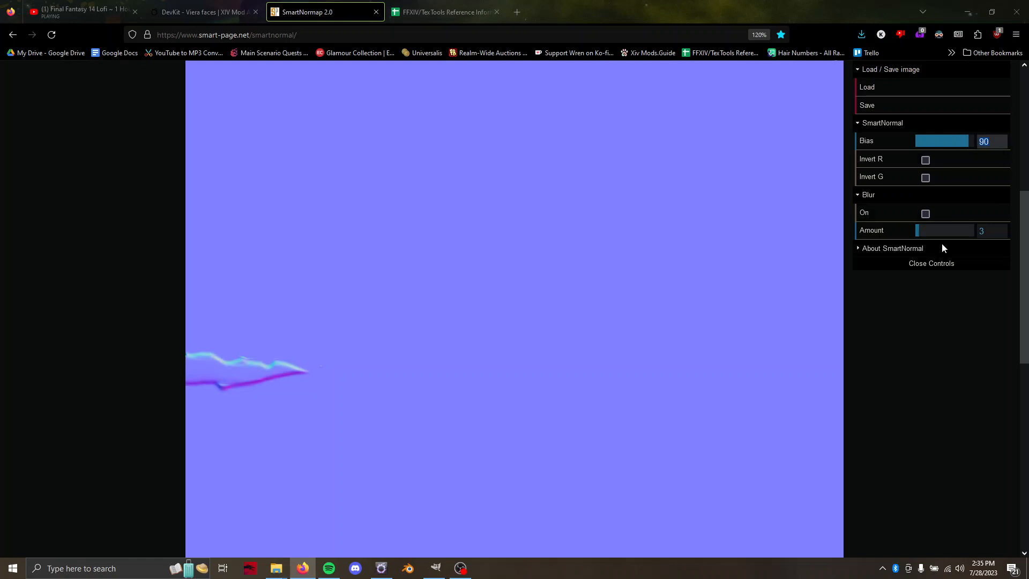
# Try the Invert R, Invert G and Blur options on the scar normal map, switching each one back off
pyautogui.click(925, 163)
pyautogui.click(925, 169)
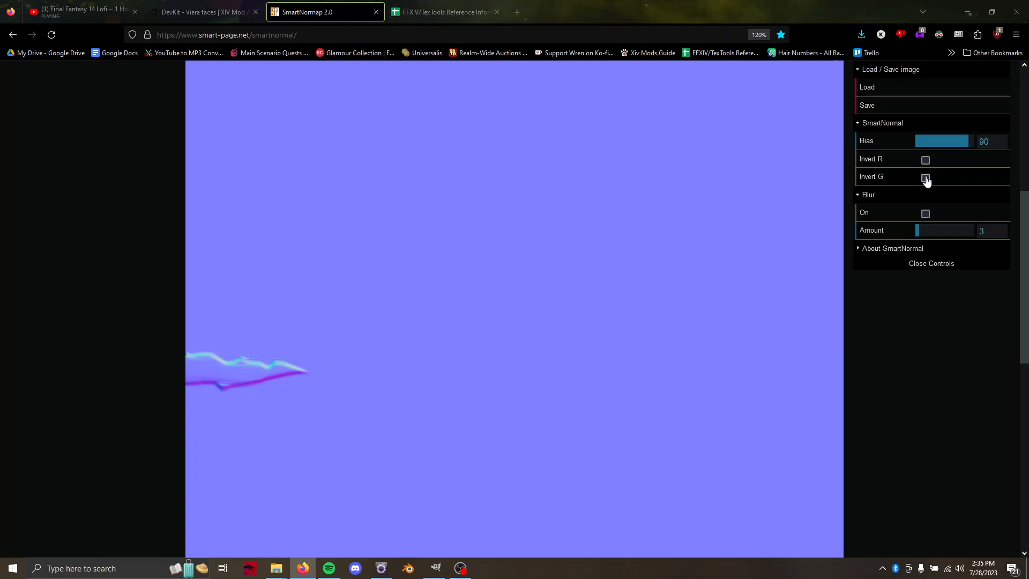
pyautogui.click(926, 177)
pyautogui.click(927, 177)
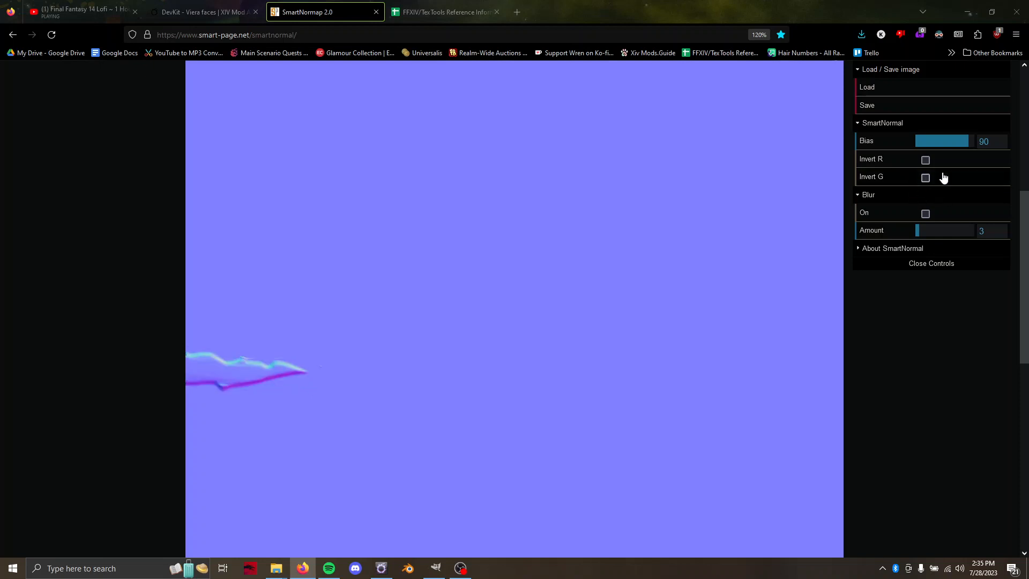
pyautogui.click(925, 216)
pyautogui.click(925, 217)
# Enable blur on the normal map and set its amount to 2
pyautogui.keyDown('ctrl'); pyautogui.scroll(3, 510, 311); pyautogui.keyUp('ctrl')
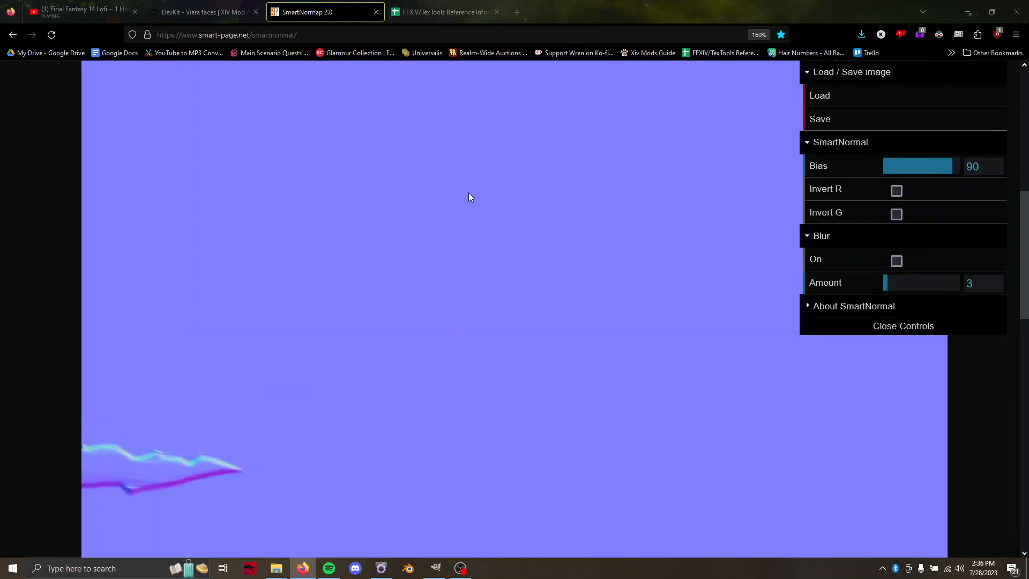
pyautogui.keyDown('ctrl'); pyautogui.scroll(2, 155, 459); pyautogui.keyUp('ctrl')
pyautogui.scroll(-3, 271, 344)
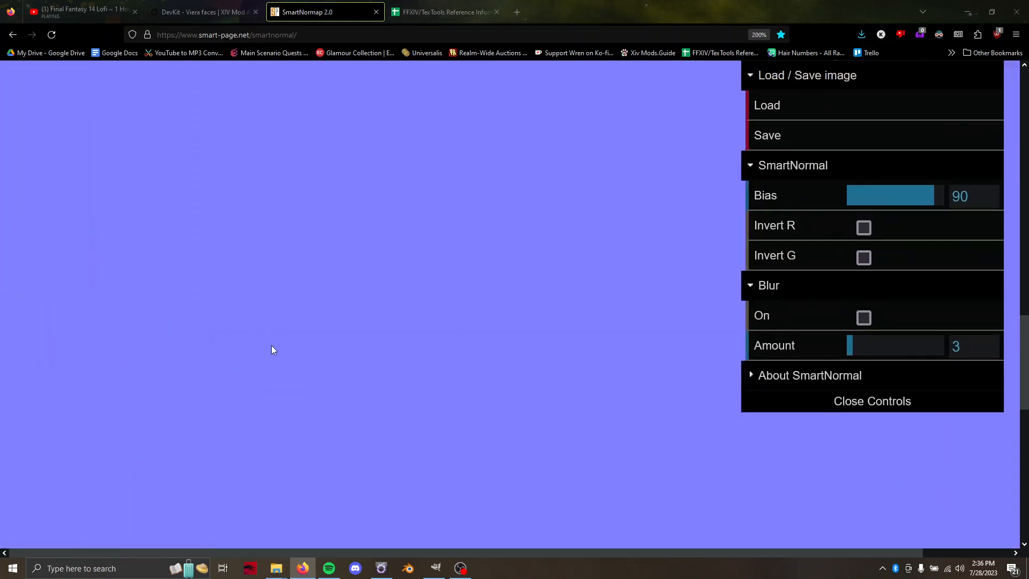
pyautogui.click(864, 319)
pyautogui.moveTo(845, 346); pyautogui.dragTo(851, 349)
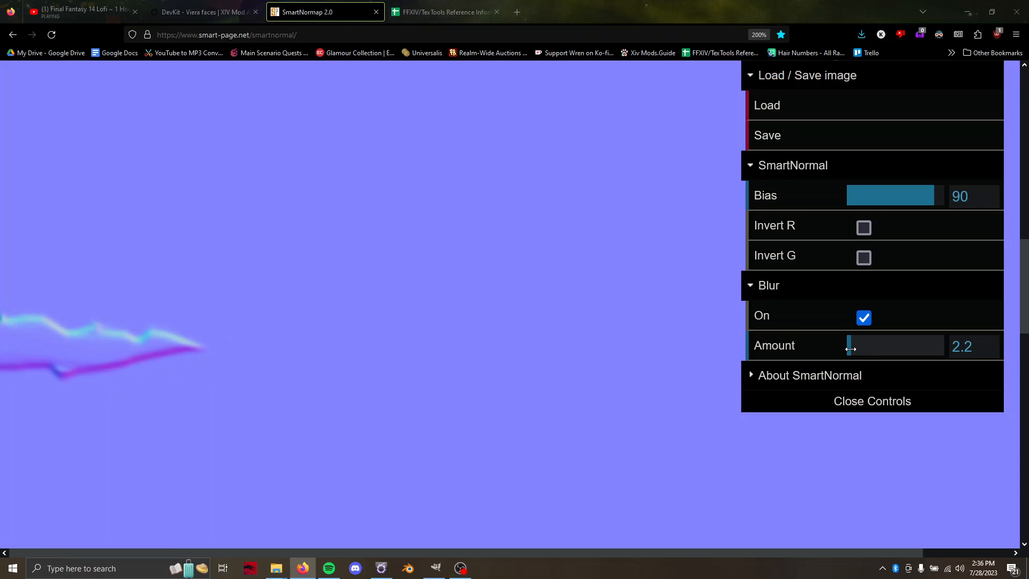
pyautogui.click(977, 346)
pyautogui.press('Return')
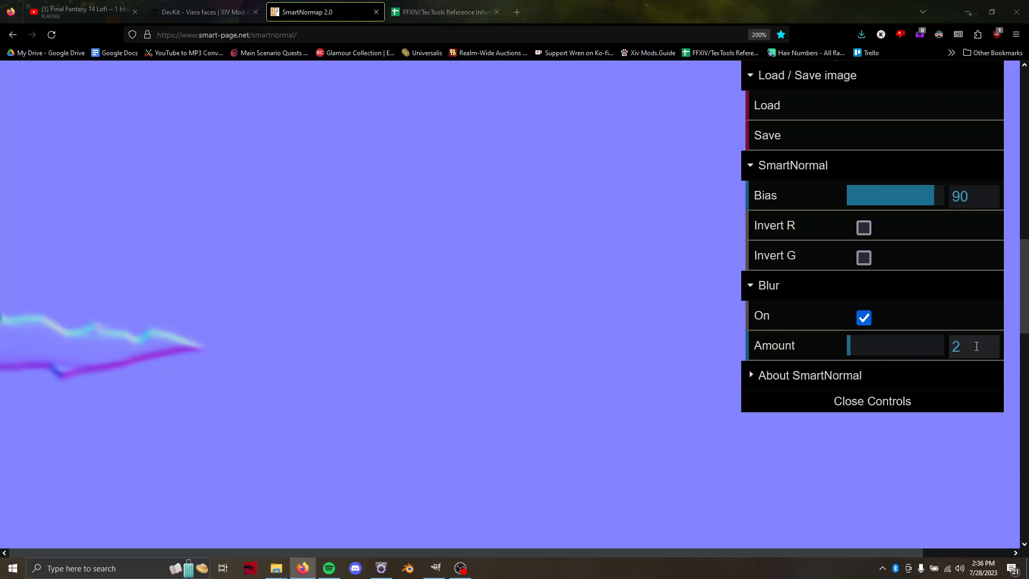
pyautogui.click(828, 384)
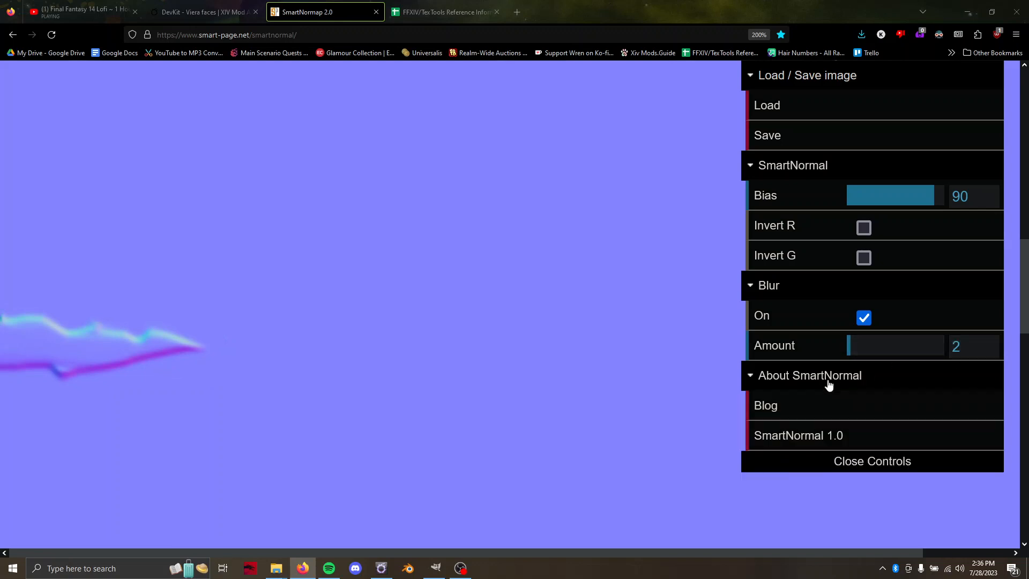
pyautogui.click(828, 385)
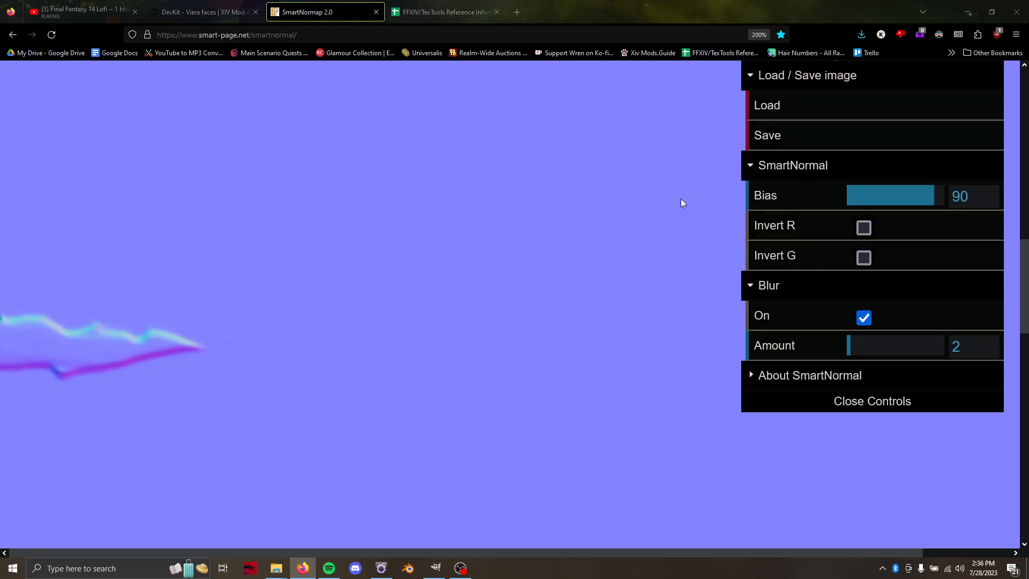
pyautogui.keyDown('ctrl'); pyautogui.scroll(-6, 584, 232); pyautogui.keyUp('ctrl')
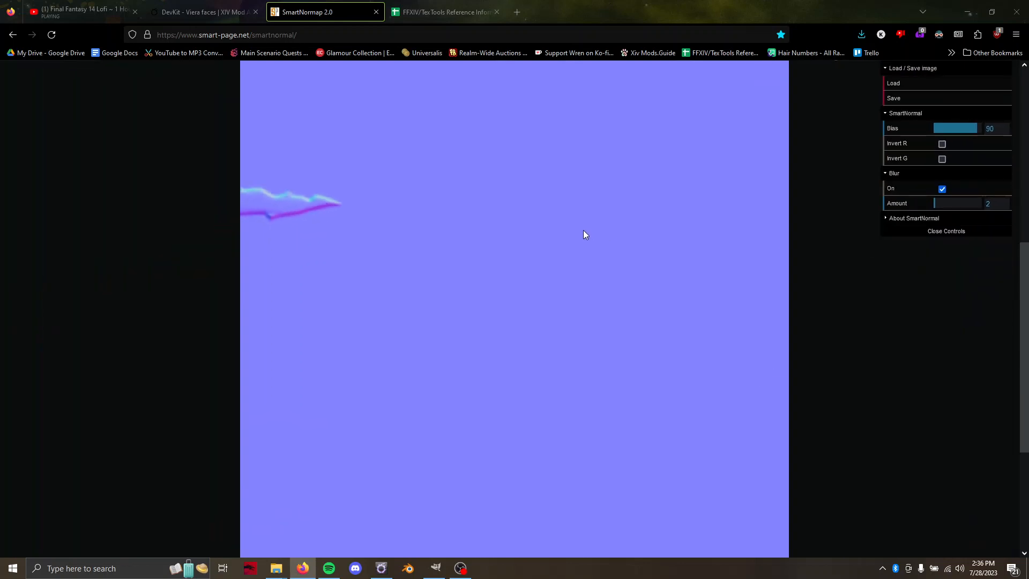
# Output the finished normal map as an image and start saving that image to disk
pyautogui.click(917, 101)
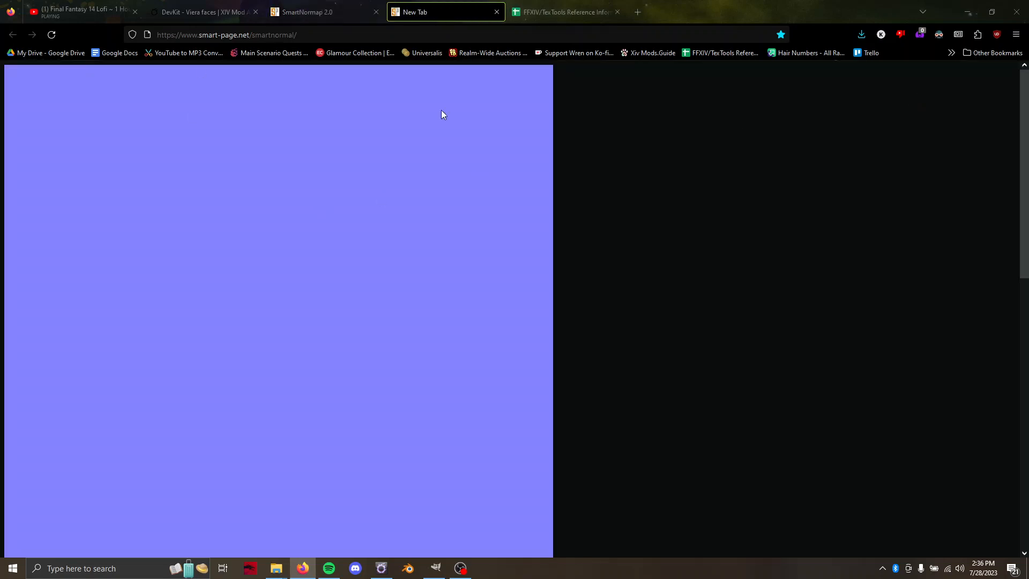
pyautogui.scroll(-7, 266, 170)
pyautogui.rightClick(267, 171)
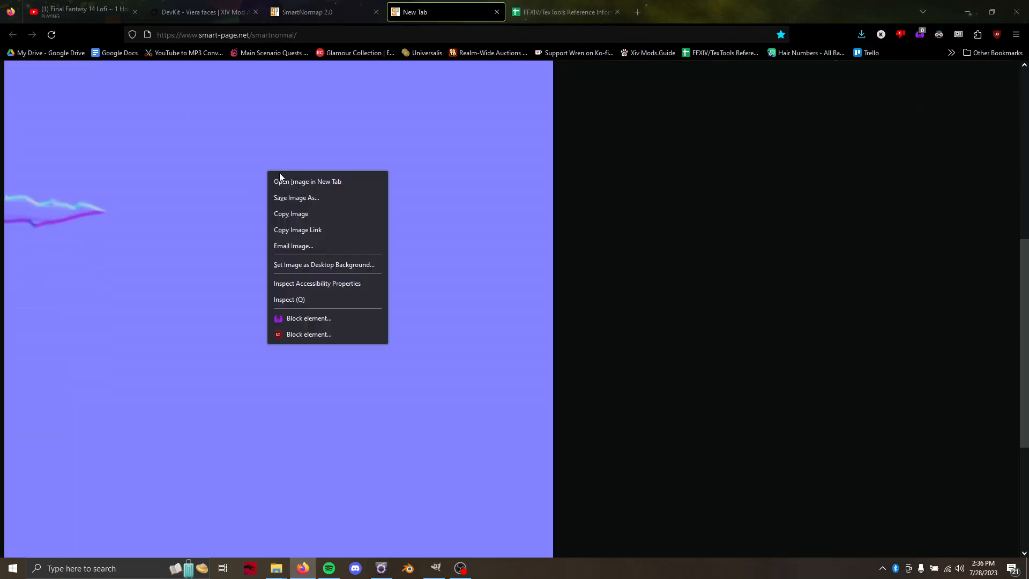
pyautogui.click(309, 199)
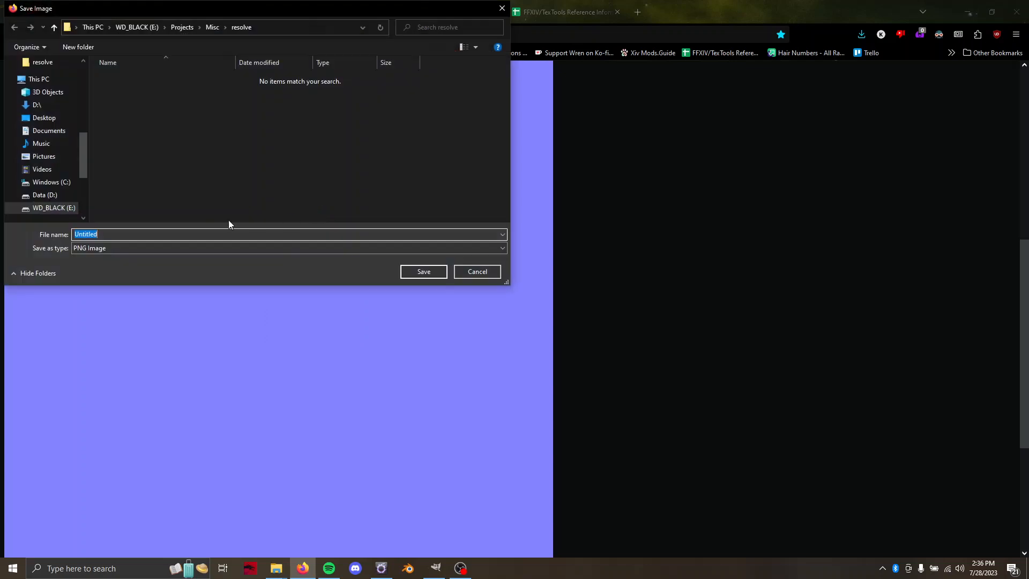
pyautogui.scroll(3, 52, 146)
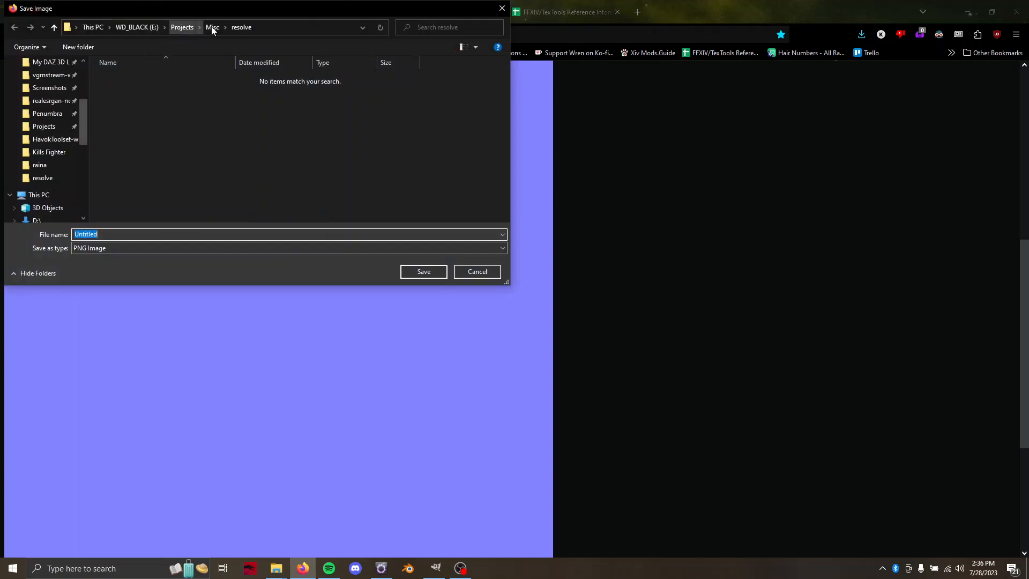
# Set the save location to the Elinor folder under E:\Projects\Character
pyautogui.click(181, 27)
pyautogui.click(127, 79)
pyautogui.doubleClick(126, 79)
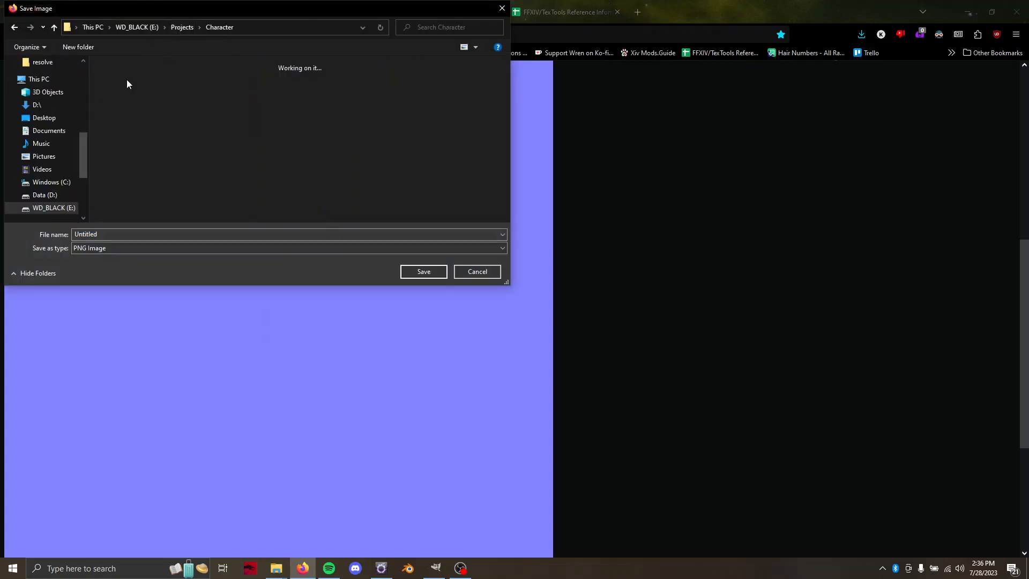
pyautogui.scroll(4, 43, 115)
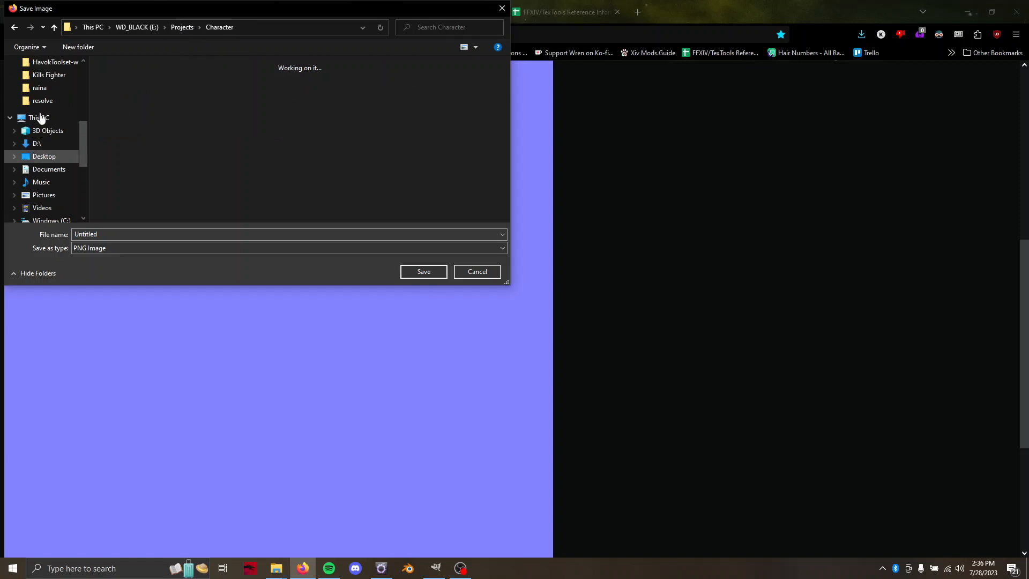
pyautogui.click(248, 30)
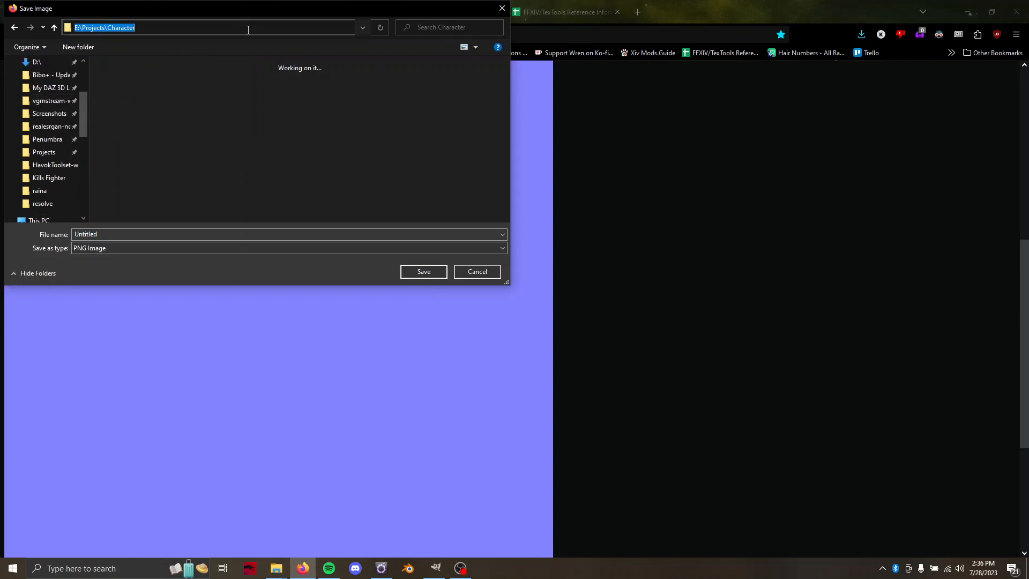
pyautogui.click(248, 30)
pyautogui.write('\\')
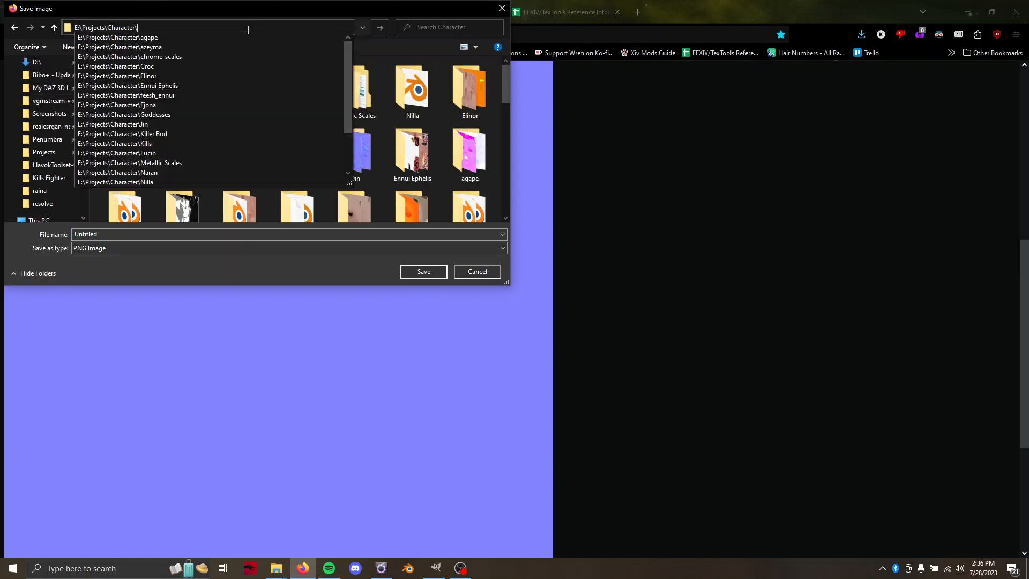
pyautogui.write('Eli')
pyautogui.press('Down')
pyautogui.press('Return')
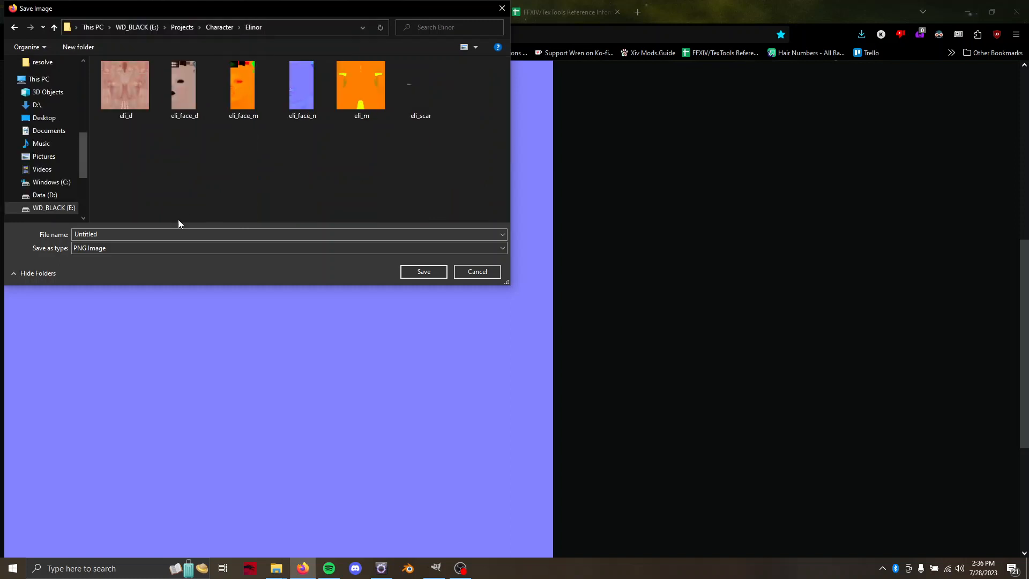
# Name the file scar_normal and save it as a PNG image
pyautogui.doubleClick(89, 235)
pyautogui.write('scar_normal')
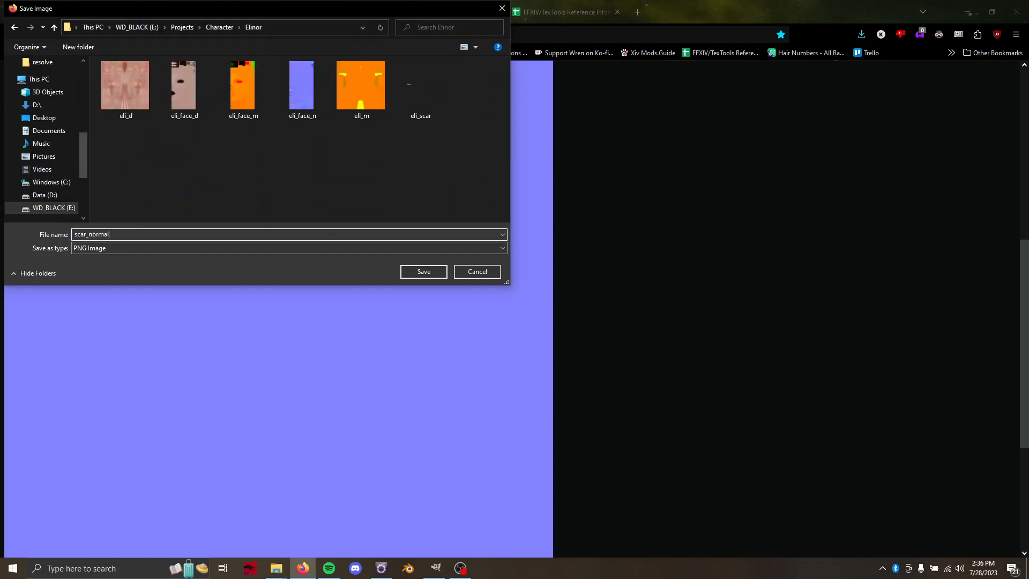
pyautogui.press('Return')
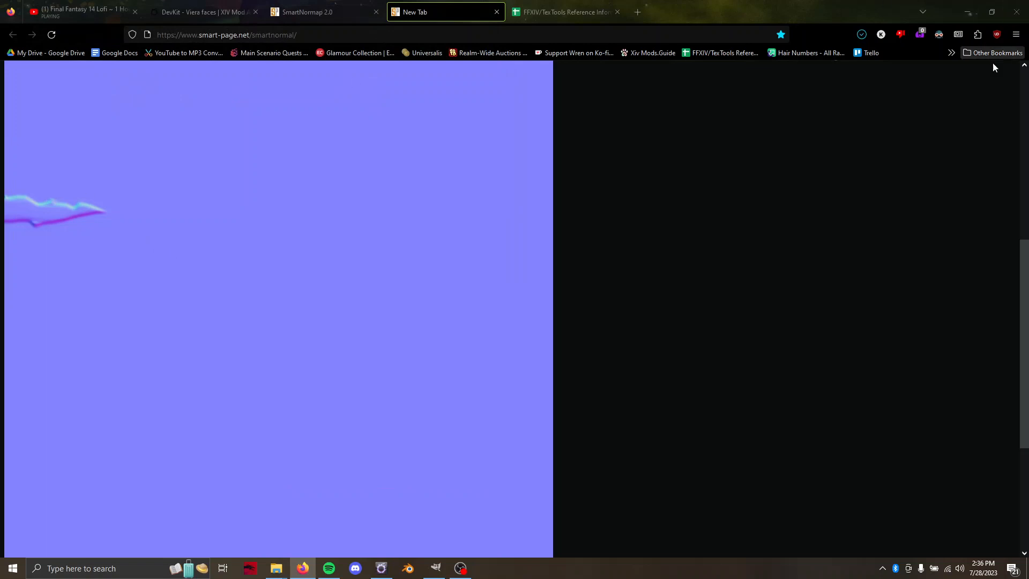
pyautogui.click(860, 36)
pyautogui.click(481, 246)
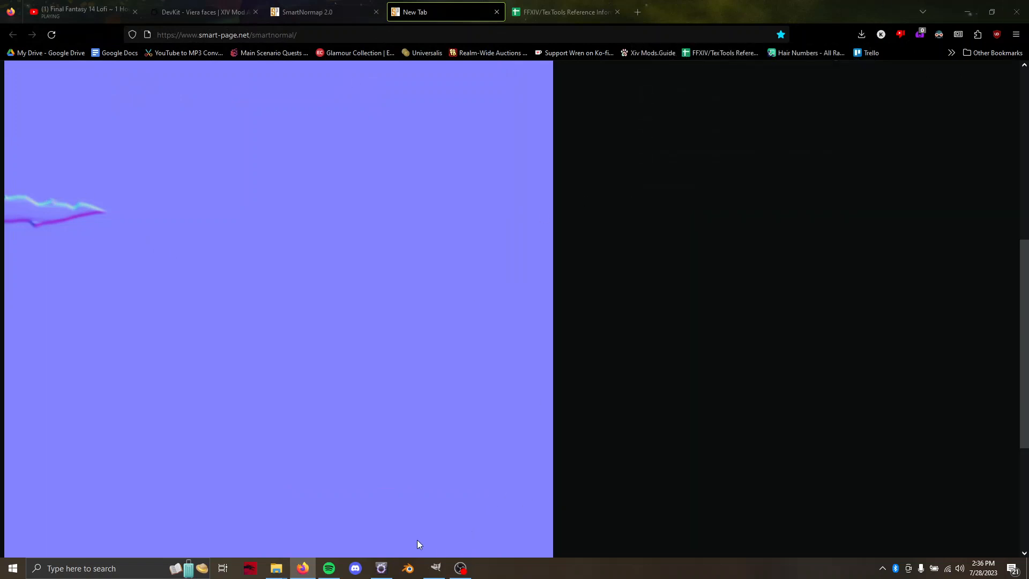
# Switch to GIMP, bring up the eli_face_n image and start opening a file as layers
pyautogui.click(436, 567)
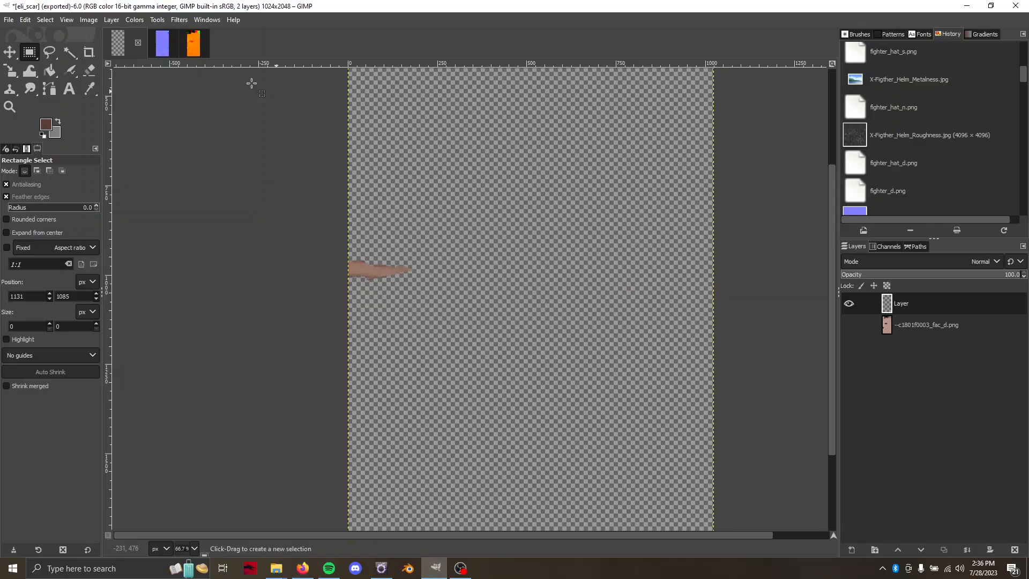
pyautogui.click(164, 54)
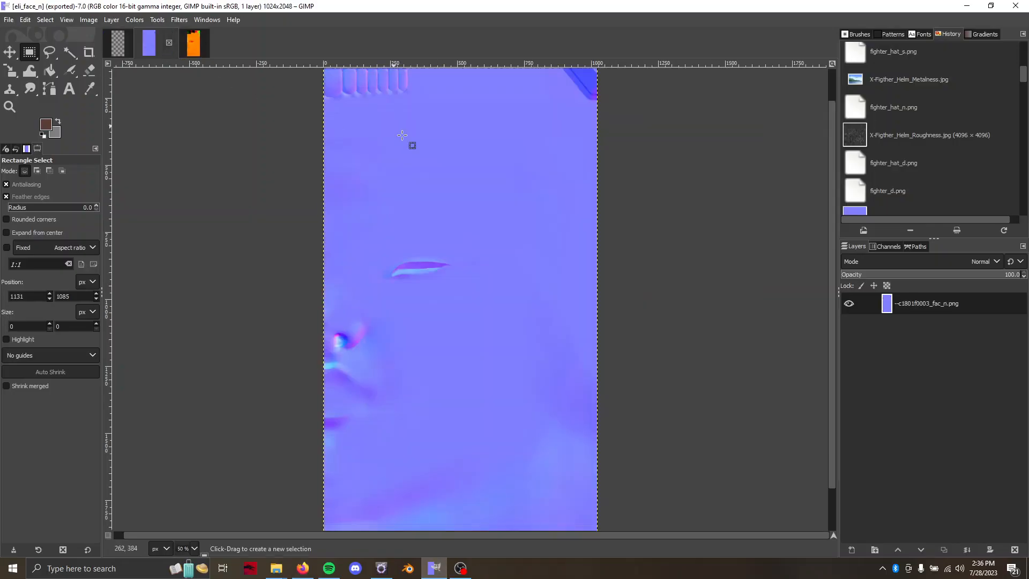
pyautogui.click(8, 20)
pyautogui.moveTo(26, 20)
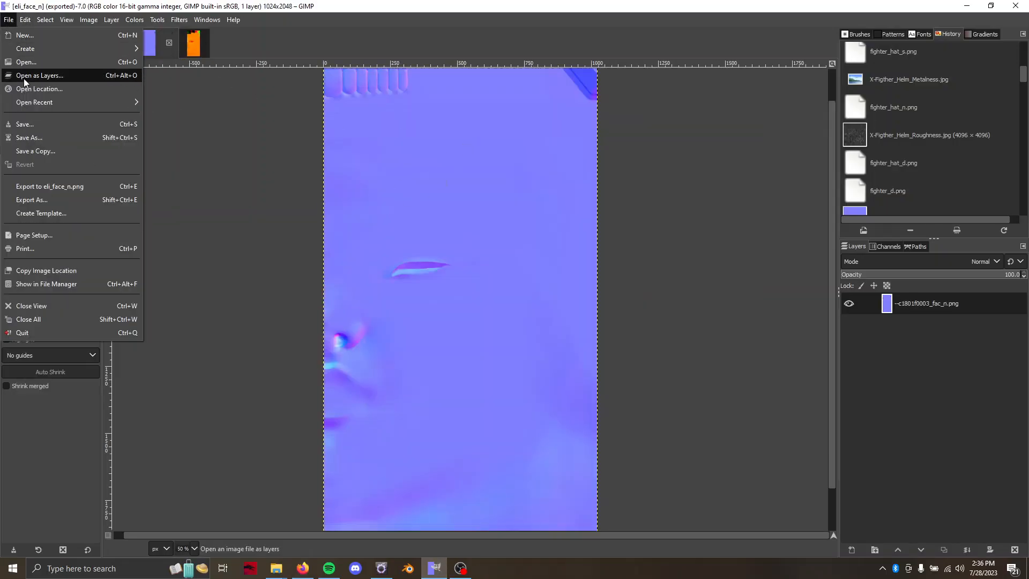
pyautogui.click(49, 75)
pyautogui.click(69, 114)
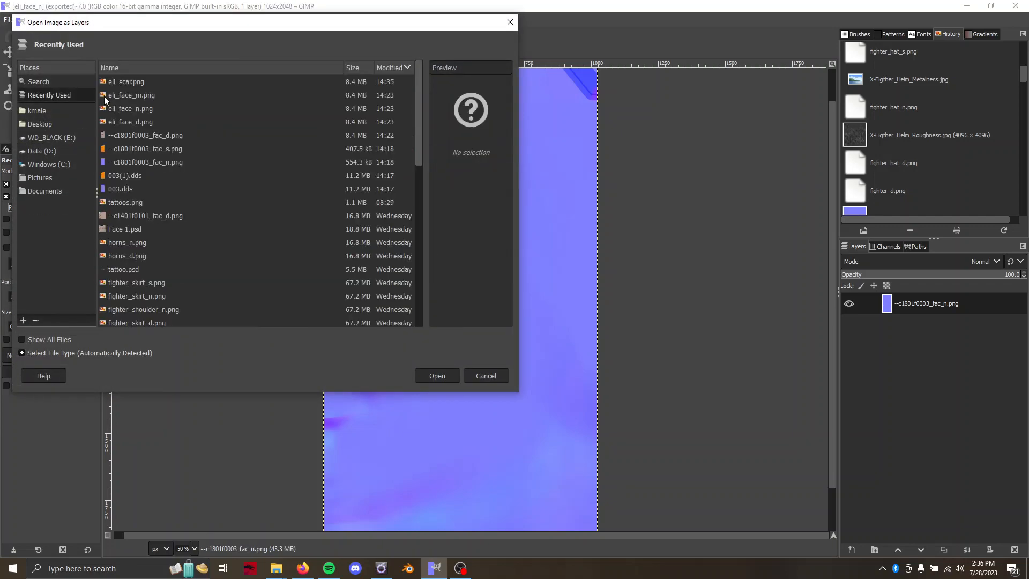
pyautogui.rightClick(138, 82)
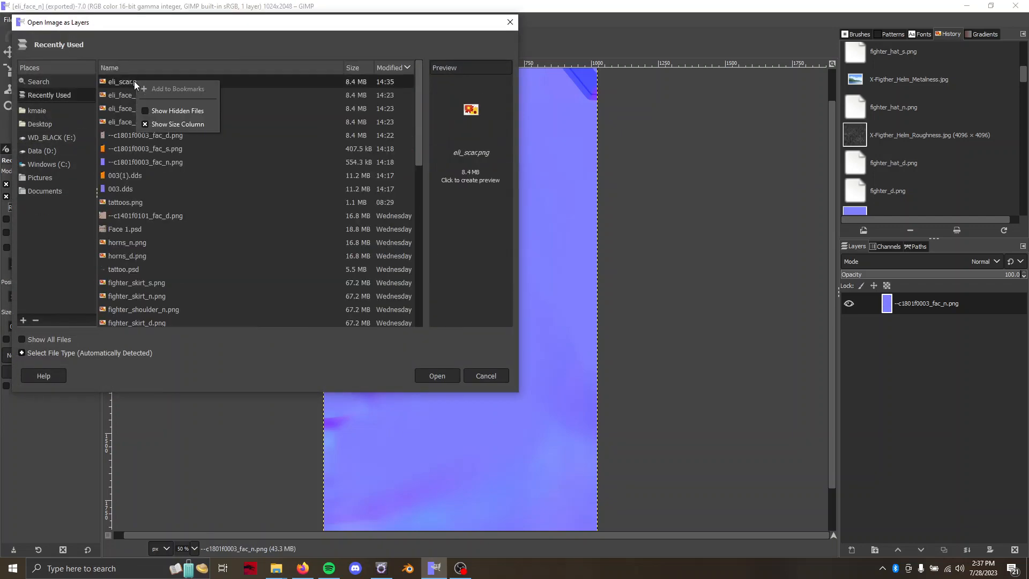
pyautogui.click(133, 81)
pyautogui.rightClick(133, 82)
pyautogui.click(117, 81)
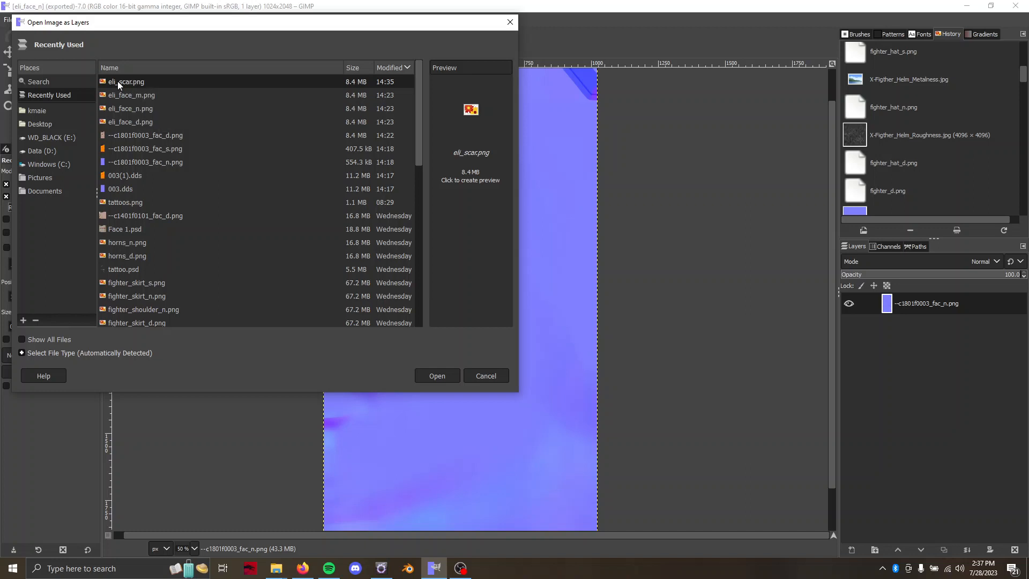
pyautogui.scroll(-5, 143, 138)
pyautogui.scroll(5, 143, 138)
# Add scar_normal.png from Projects > Character > Elinor as a new layer in the face normal map
pyautogui.click(59, 138)
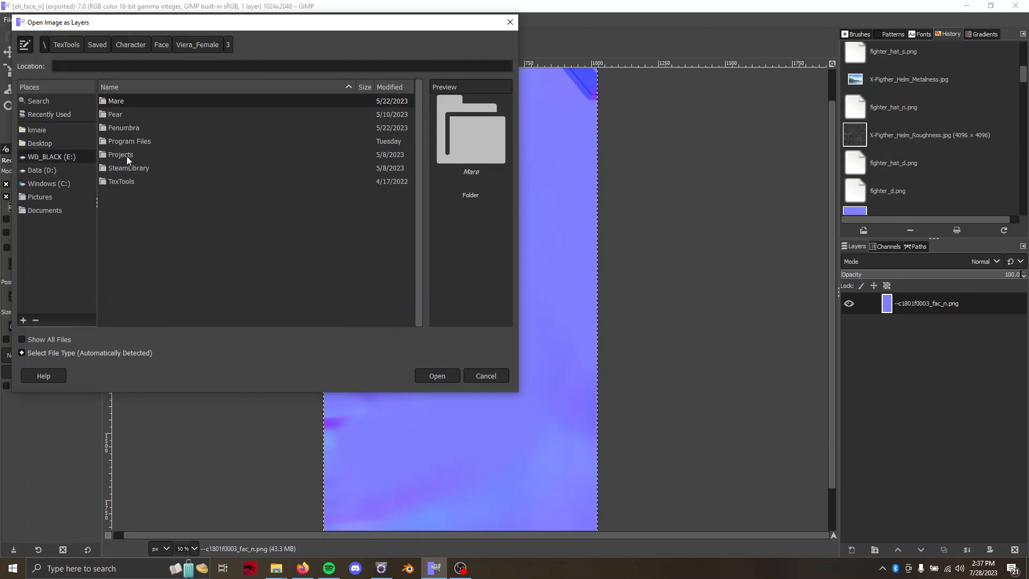
pyautogui.doubleClick(126, 156)
pyautogui.doubleClick(126, 100)
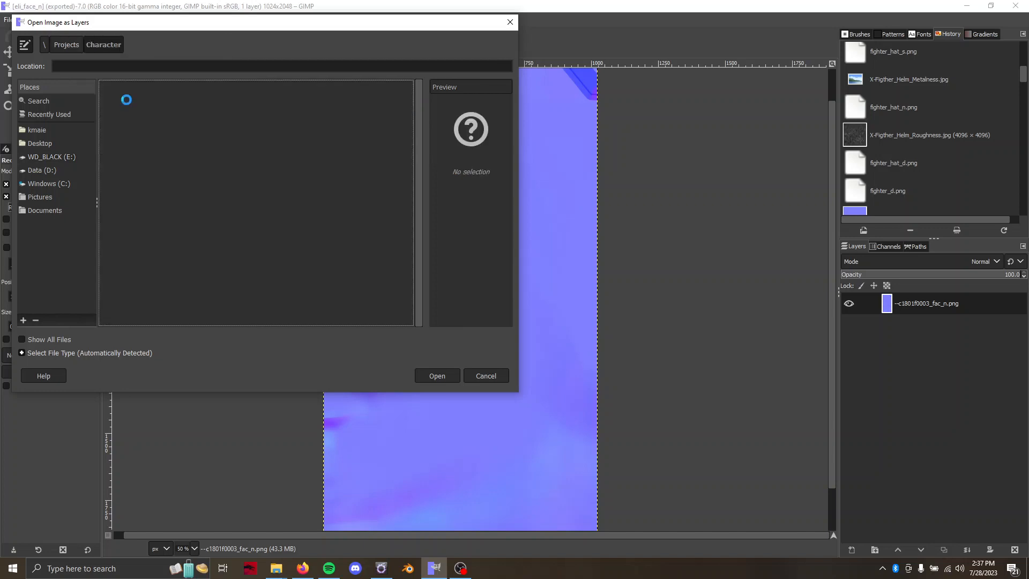
pyautogui.doubleClick(124, 156)
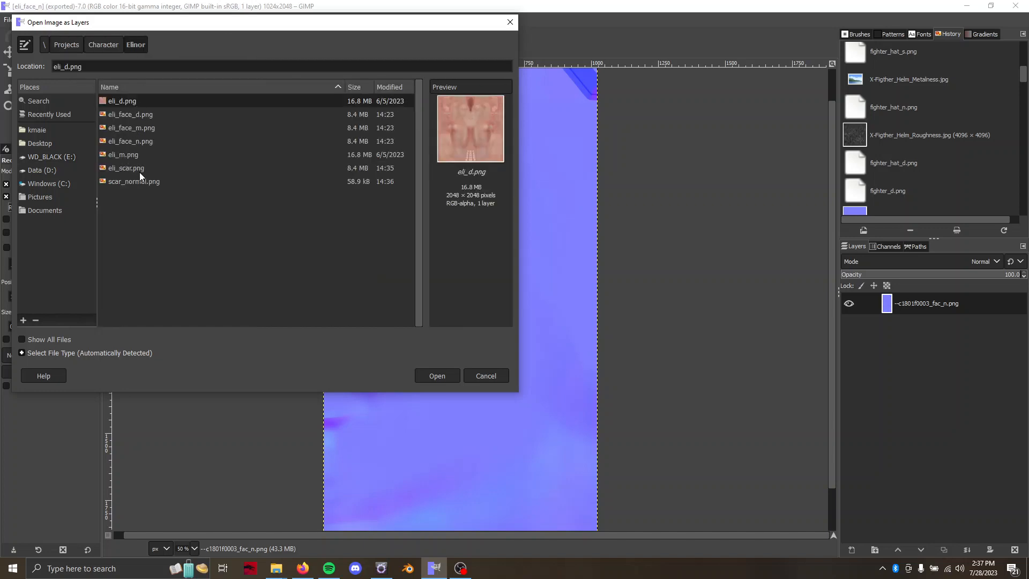
pyautogui.click(137, 181)
pyautogui.click(435, 376)
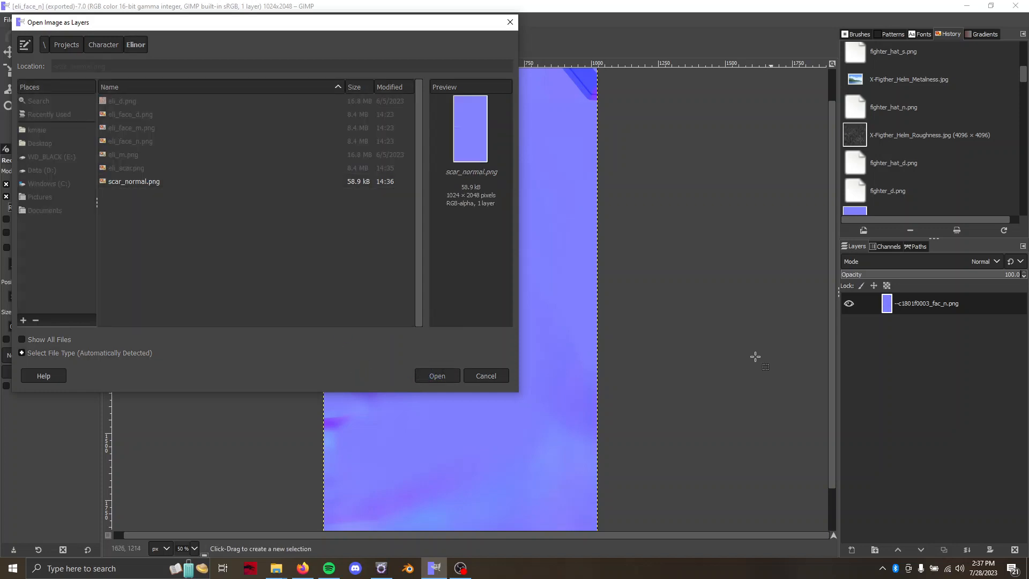
pyautogui.scroll(-1, 586, 316)
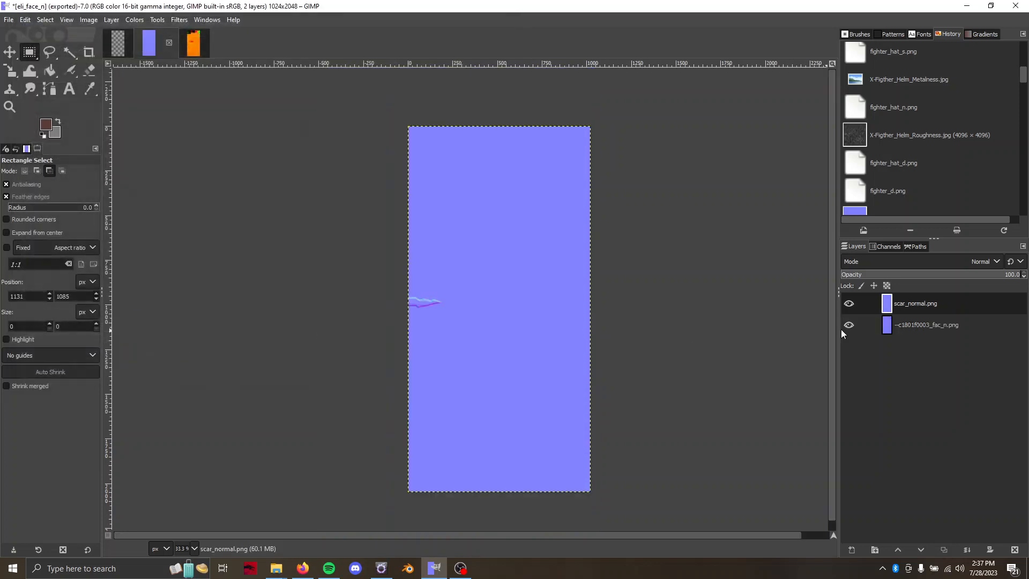
# Compare the face normal map with the scar_normal.png layer hidden and shown
pyautogui.click(849, 303)
pyautogui.click(849, 304)
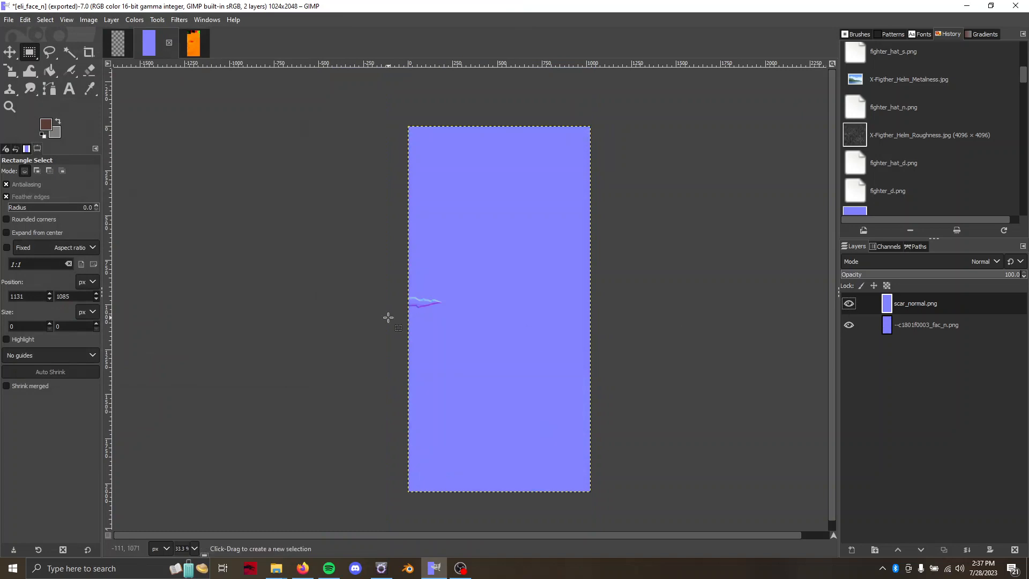
pyautogui.scroll(1, 457, 316)
pyautogui.hscroll(1, 644, 272)
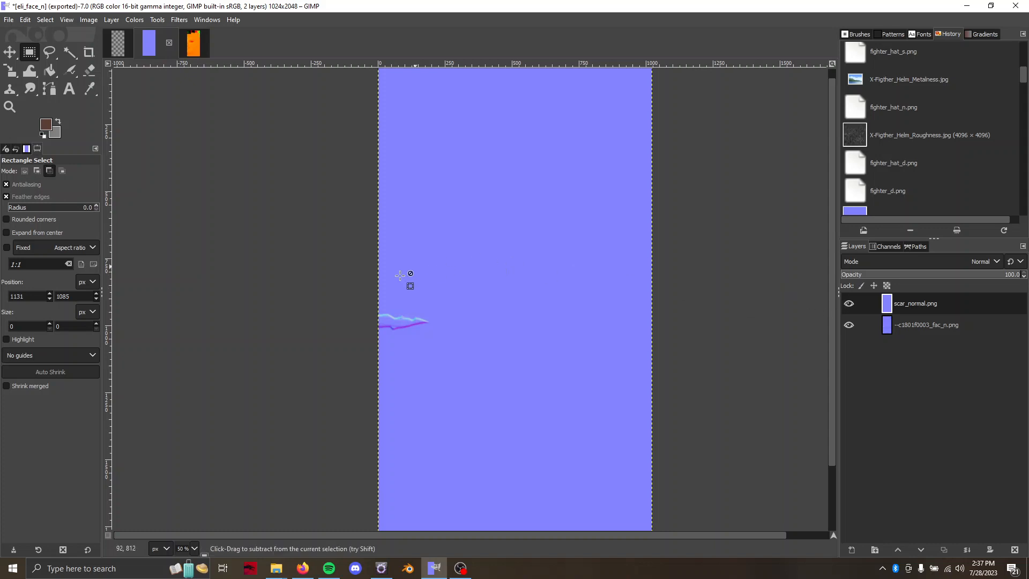
pyautogui.scroll(1, 402, 281)
pyautogui.scroll(-1, 399, 280)
pyautogui.click(849, 303)
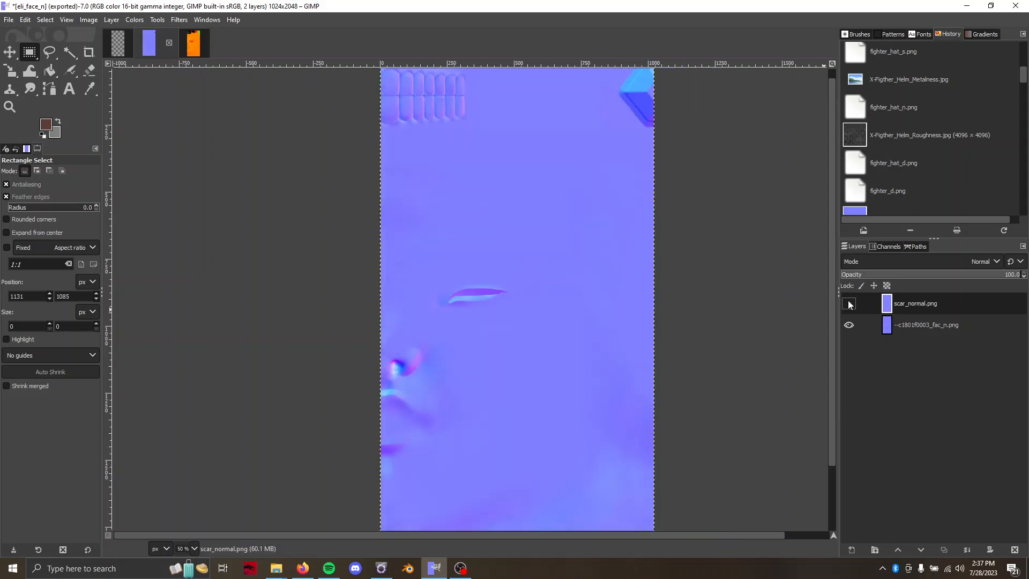
pyautogui.click(848, 304)
pyautogui.click(849, 304)
pyautogui.click(848, 304)
pyautogui.click(848, 304)
pyautogui.click(851, 305)
pyautogui.rightClick(887, 304)
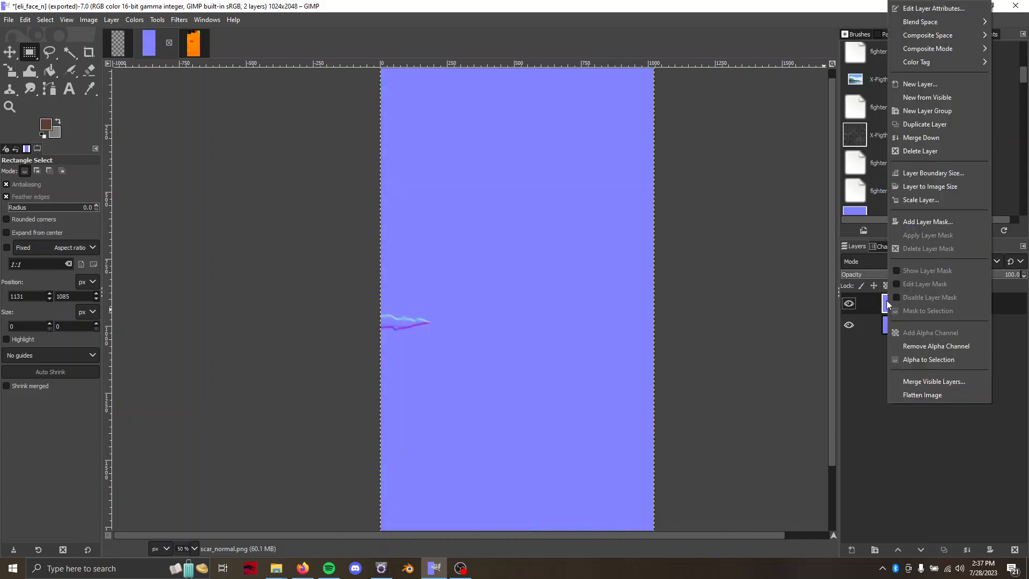
pyautogui.click(861, 315)
# Fuzzy-select the flat blue background around the scar on the scar_normal.png layer and delete it
pyautogui.click(902, 324)
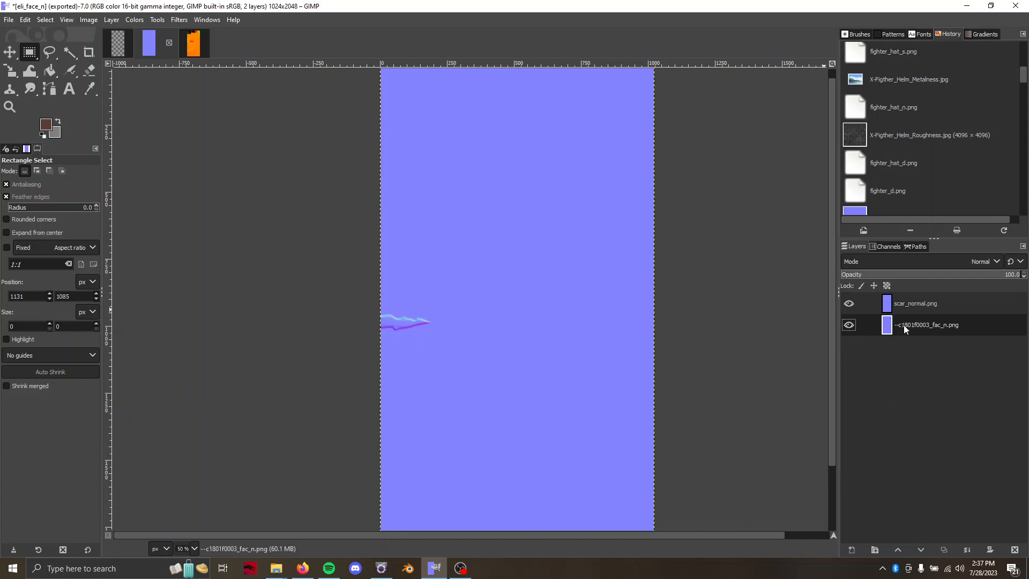
pyautogui.click(67, 56)
pyautogui.click(497, 187)
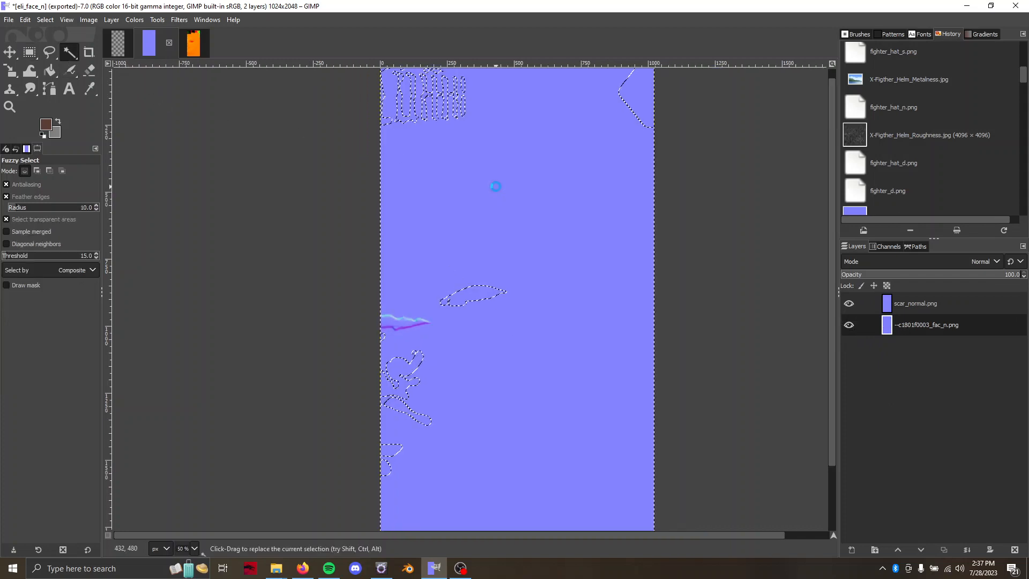
pyautogui.press('pageup')
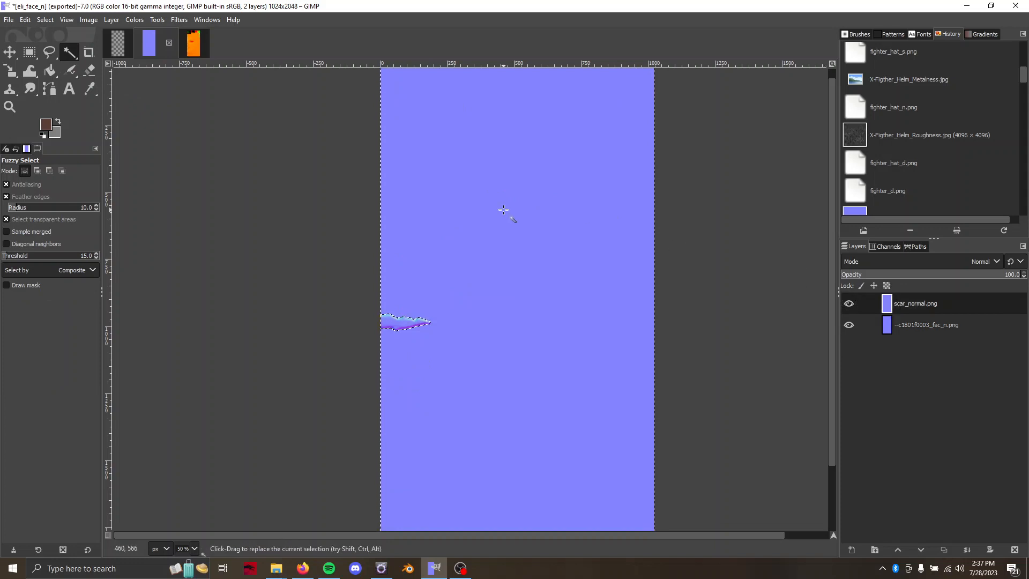
pyautogui.scroll(3, 504, 209)
pyautogui.scroll(-3, 504, 209)
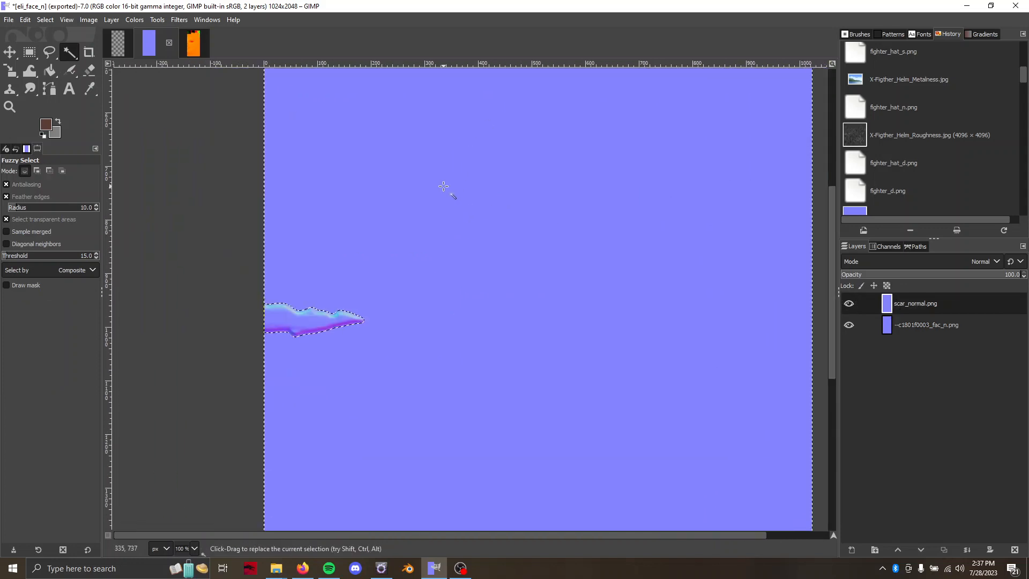
pyautogui.press('Delete')
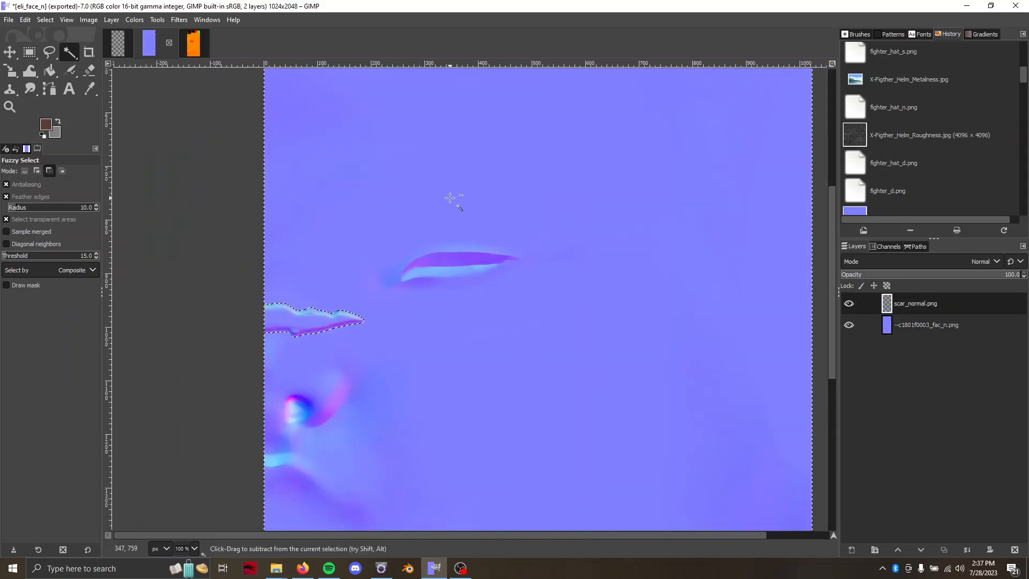
pyautogui.hotkey('ctrl', 'shift', 'a')
# Smudge the scar's upper edge where it meets the image border, setting the brush size to 37 and the force to 26
pyautogui.scroll(2, 365, 263)
pyautogui.scroll(-3, 420, 173)
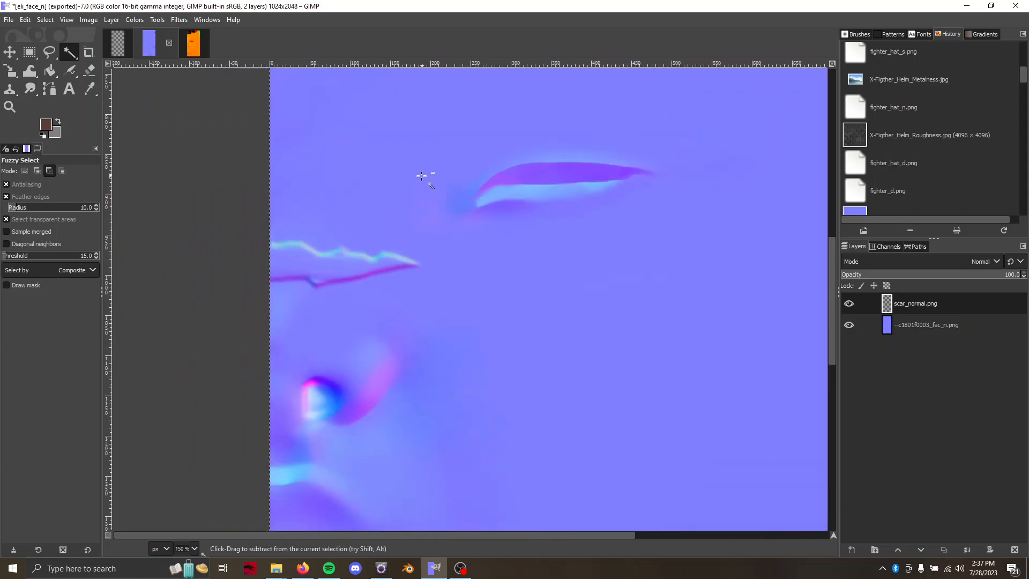
pyautogui.scroll(4, 496, 204)
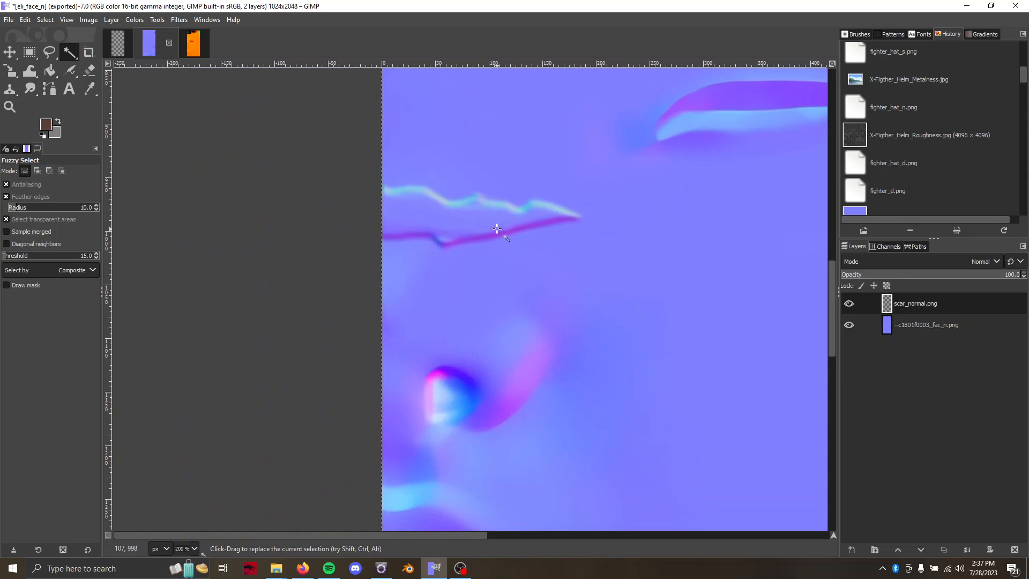
pyautogui.scroll(2, 446, 217)
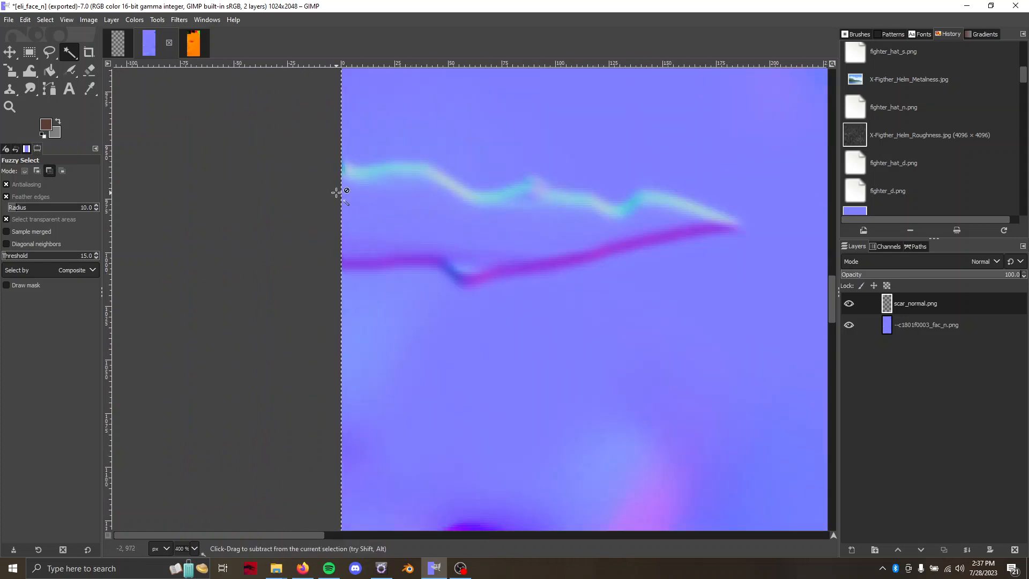
pyautogui.scroll(-2, 338, 192)
pyautogui.moveTo(339, 193); pyautogui.dragTo(352, 210)
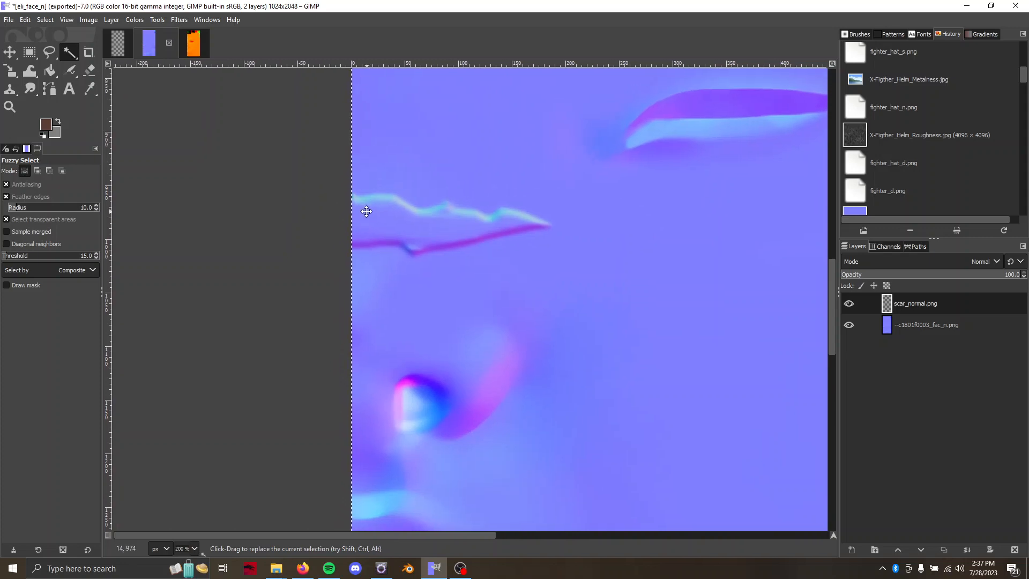
pyautogui.scroll(2, 366, 212)
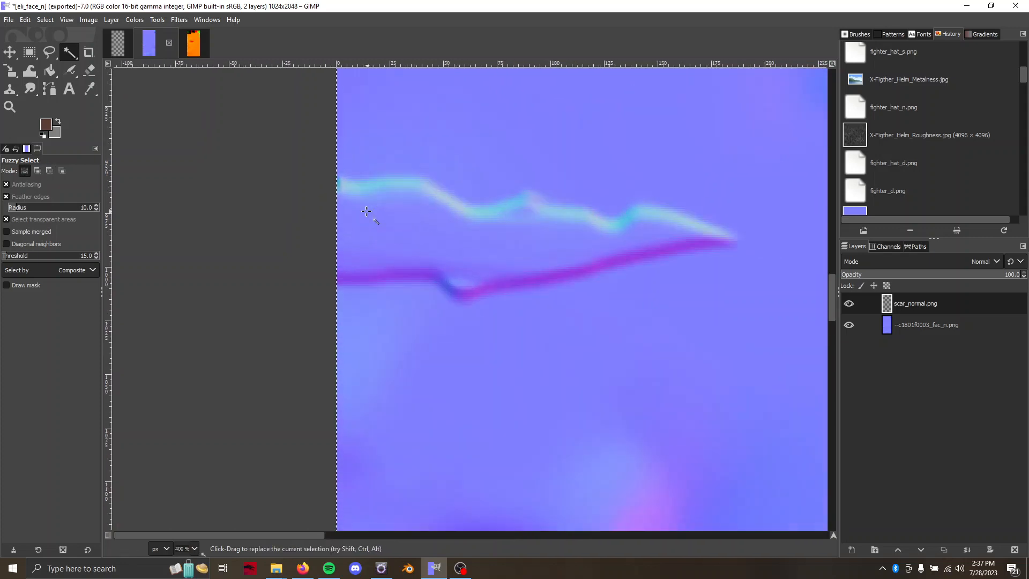
pyautogui.press('s')
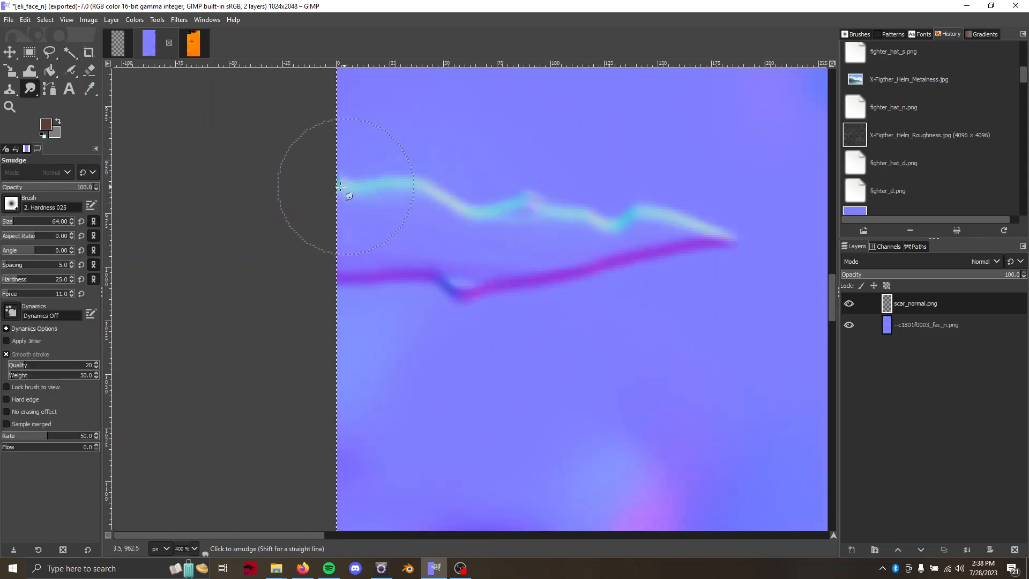
pyautogui.scroll(3, 351, 191)
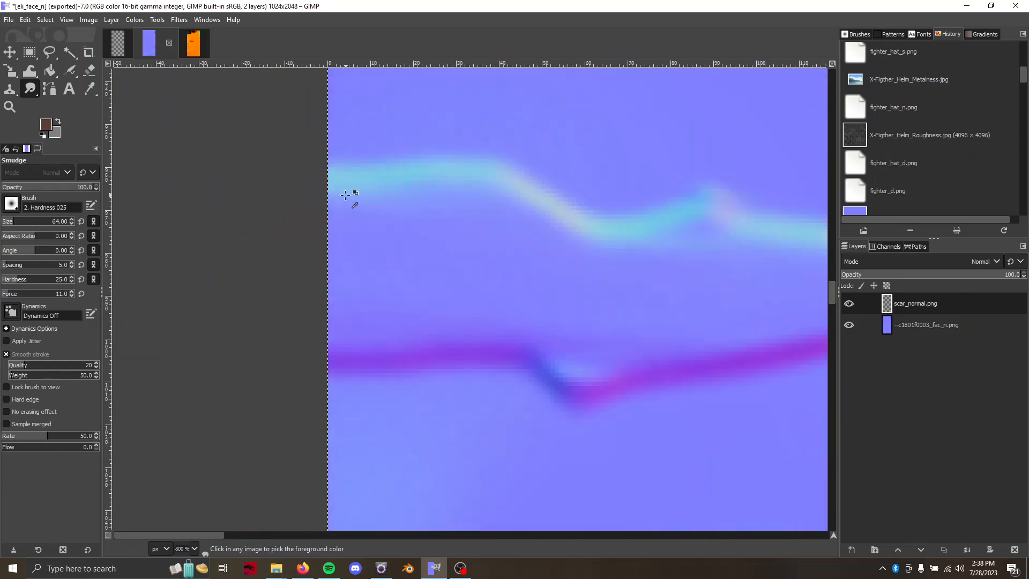
pyautogui.press('ctrl')
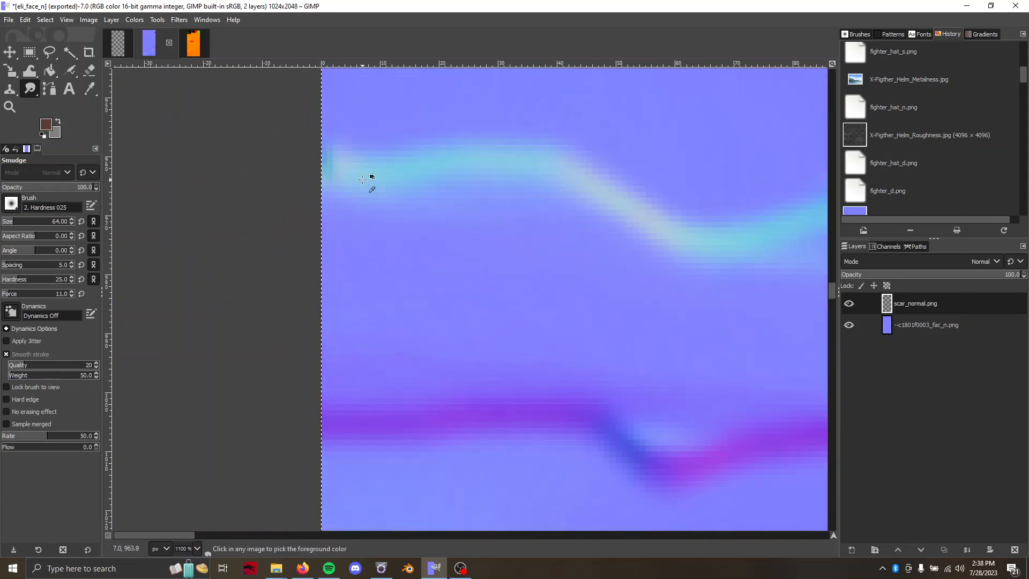
pyautogui.click(7, 224)
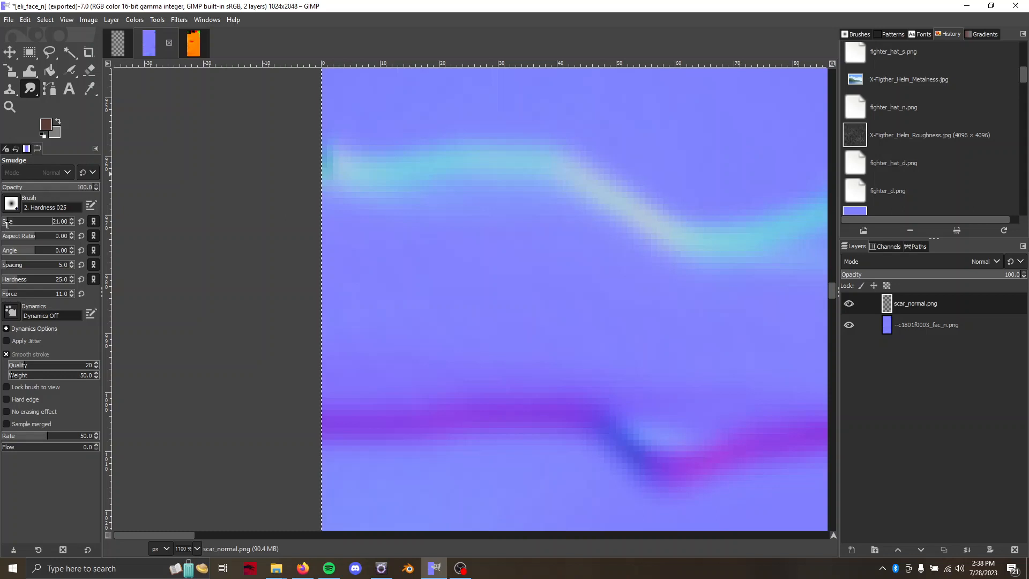
pyautogui.click(27, 296)
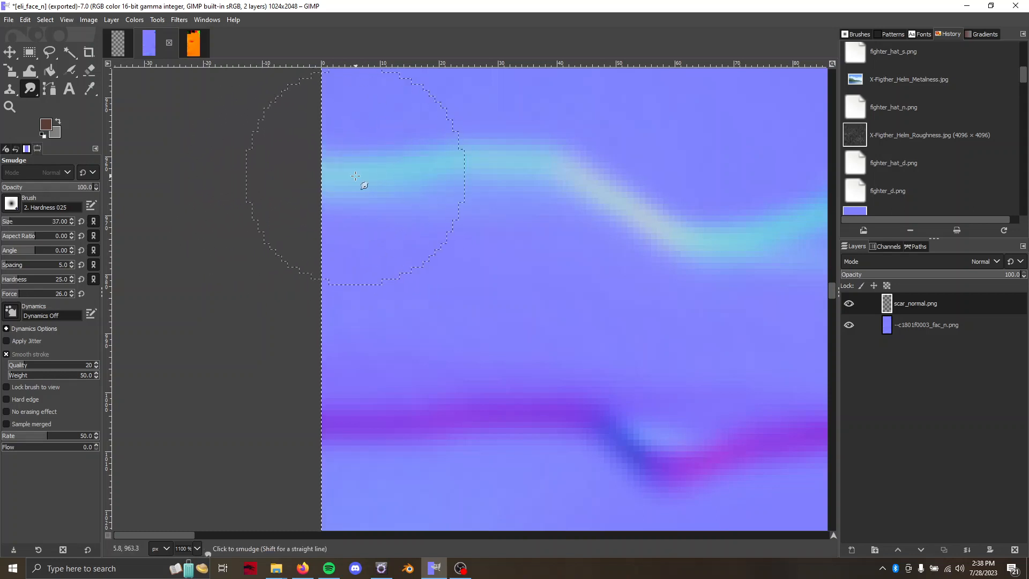
# Examine how the cut-out scar blends with the face, checking each layer on its own and both together
pyautogui.keyDown('ctrl'); pyautogui.scroll(-2, 355, 176); pyautogui.keyUp('ctrl')
pyautogui.keyDown('ctrl'); pyautogui.scroll(-4, 355, 175); pyautogui.keyUp('ctrl')
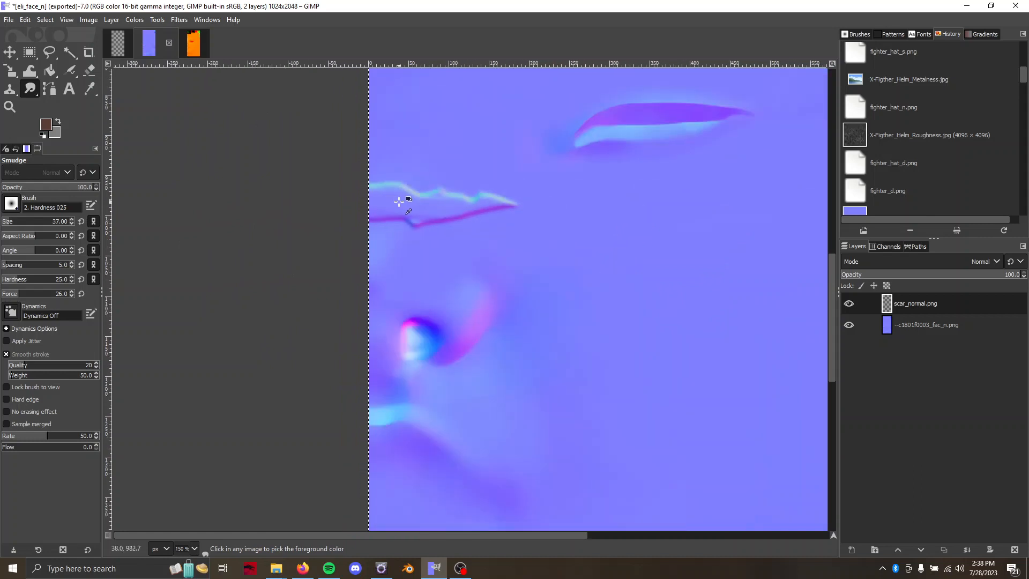
pyautogui.moveTo(447, 266); pyautogui.dragTo(413, 232)
pyautogui.keyDown('ctrl'); pyautogui.scroll(-1, 424, 236); pyautogui.keyUp('ctrl')
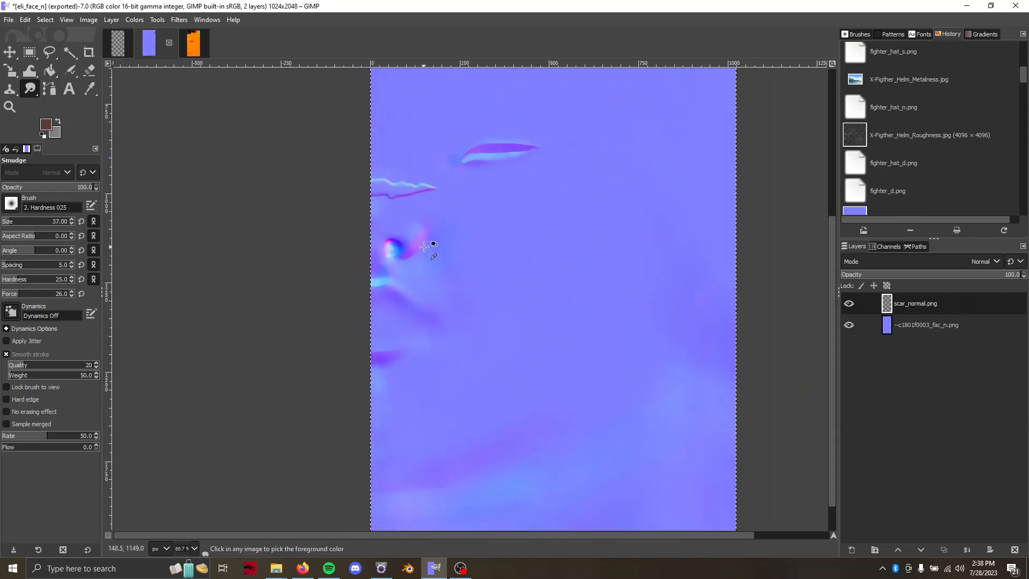
pyautogui.click(851, 305)
pyautogui.click(850, 304)
pyautogui.press('-')
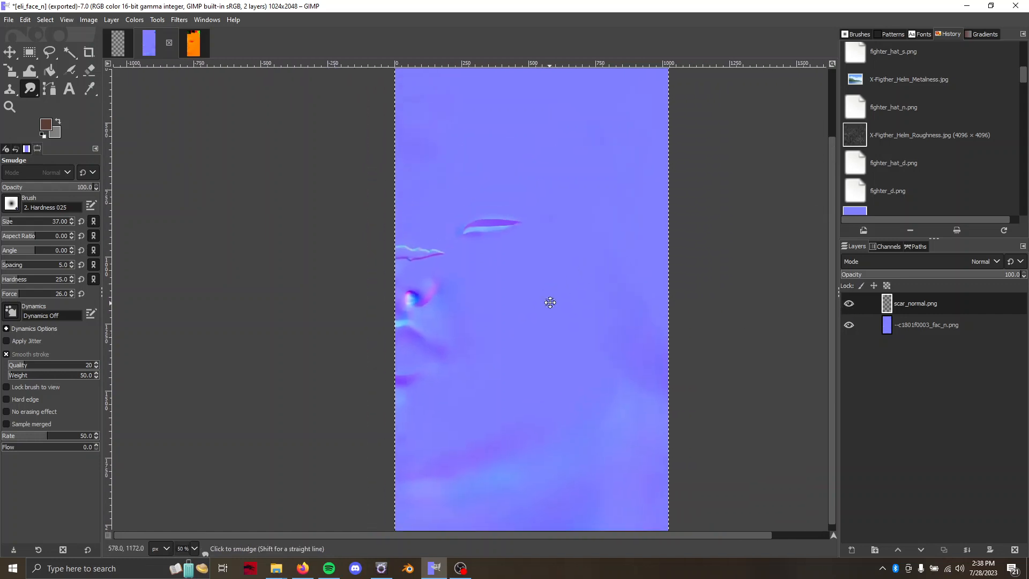
pyautogui.keyDown('ctrl'); pyautogui.scroll(1, 478, 259); pyautogui.keyUp('ctrl')
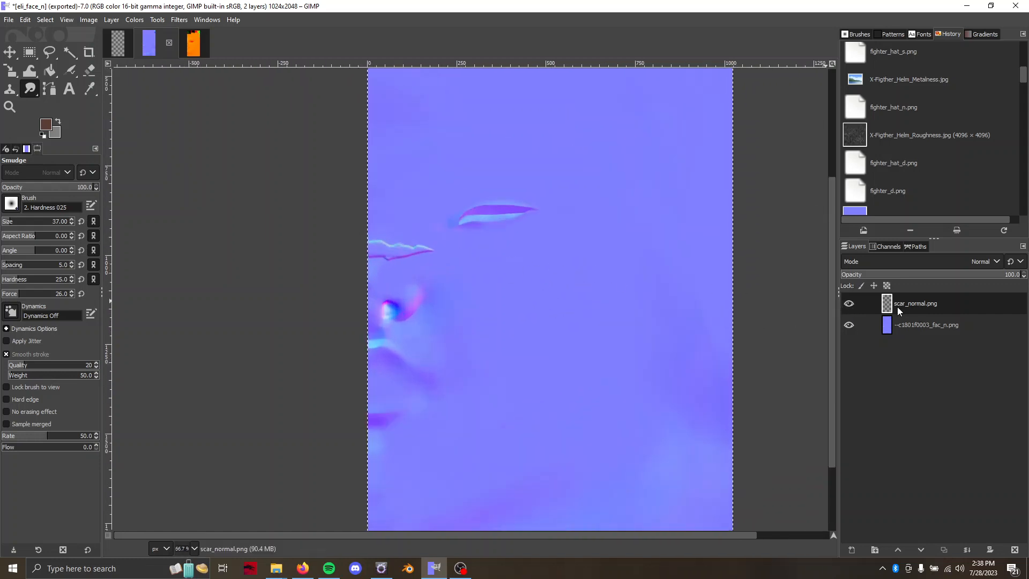
pyautogui.click(848, 325)
pyautogui.keyDown('ctrl'); pyautogui.scroll(3, 397, 266); pyautogui.keyUp('ctrl')
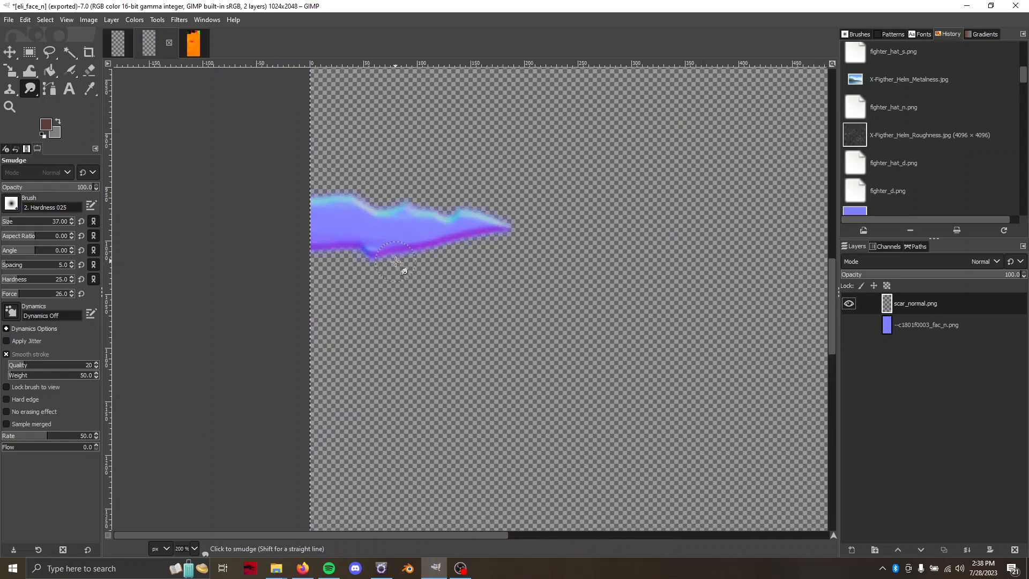
pyautogui.keyDown('ctrl'); pyautogui.scroll(-2, 445, 277); pyautogui.keyUp('ctrl')
pyautogui.click(849, 325)
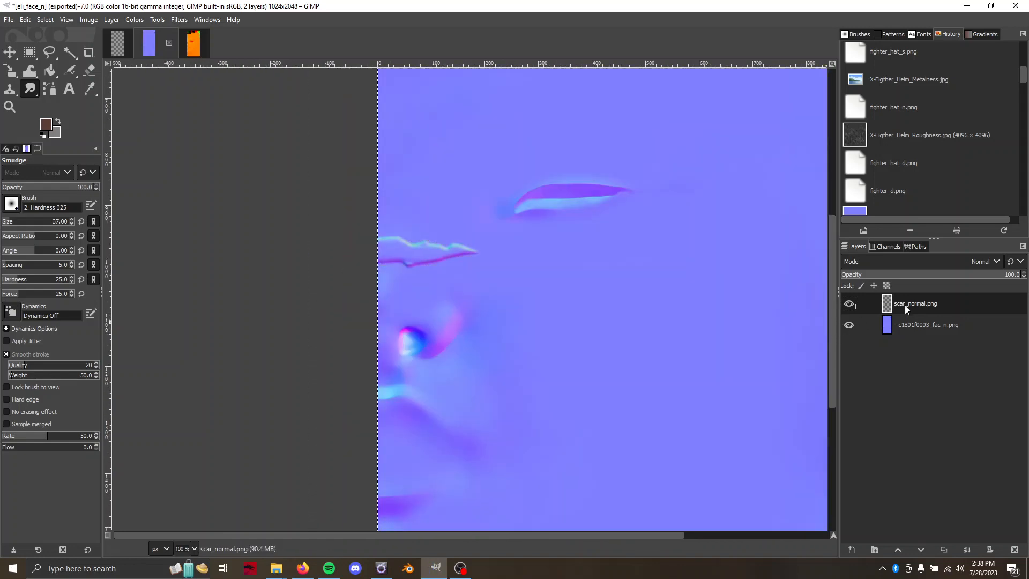
# Try blending the cut-out scar_normal.png layer over the face normal map in Overlay mode
pyautogui.rightClick(911, 305)
pyautogui.click(957, 8)
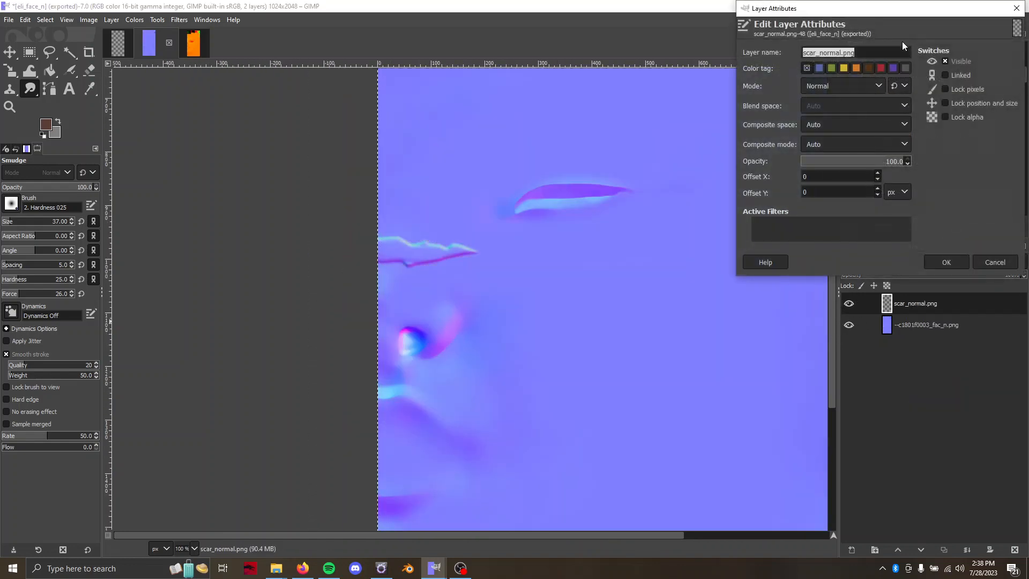
pyautogui.click(862, 85)
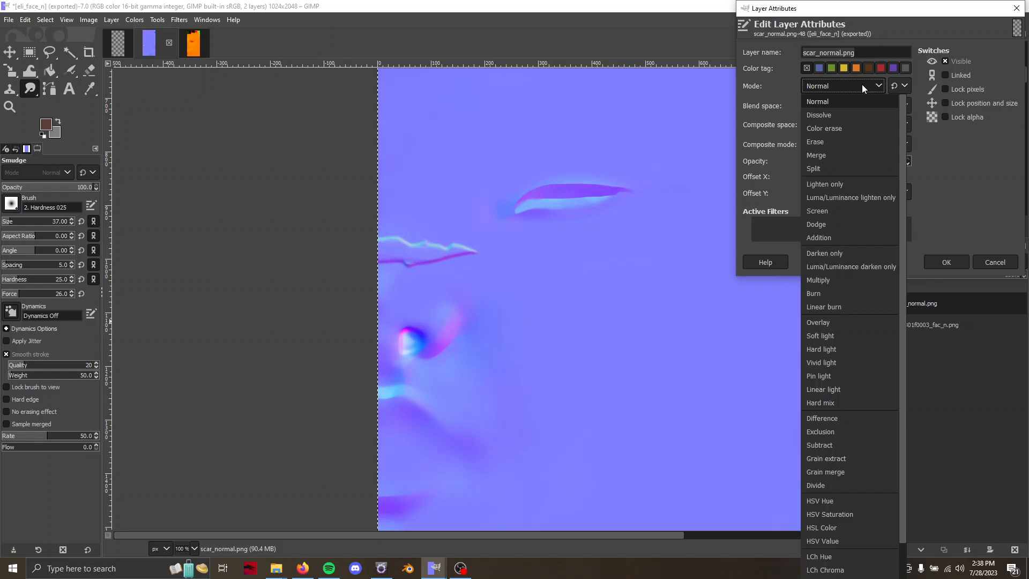
pyautogui.click(825, 324)
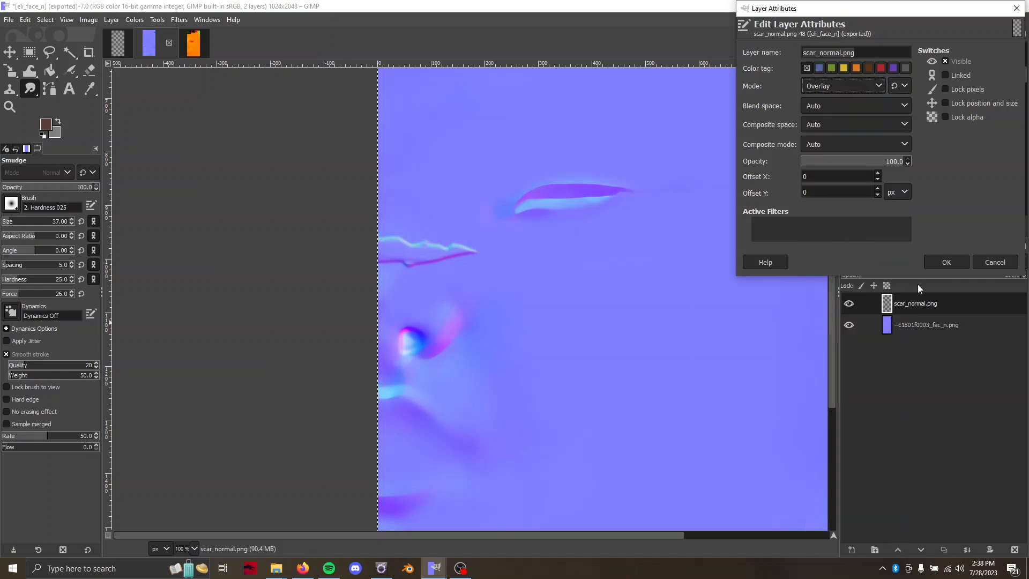
pyautogui.click(944, 261)
pyautogui.scroll(1, 560, 281)
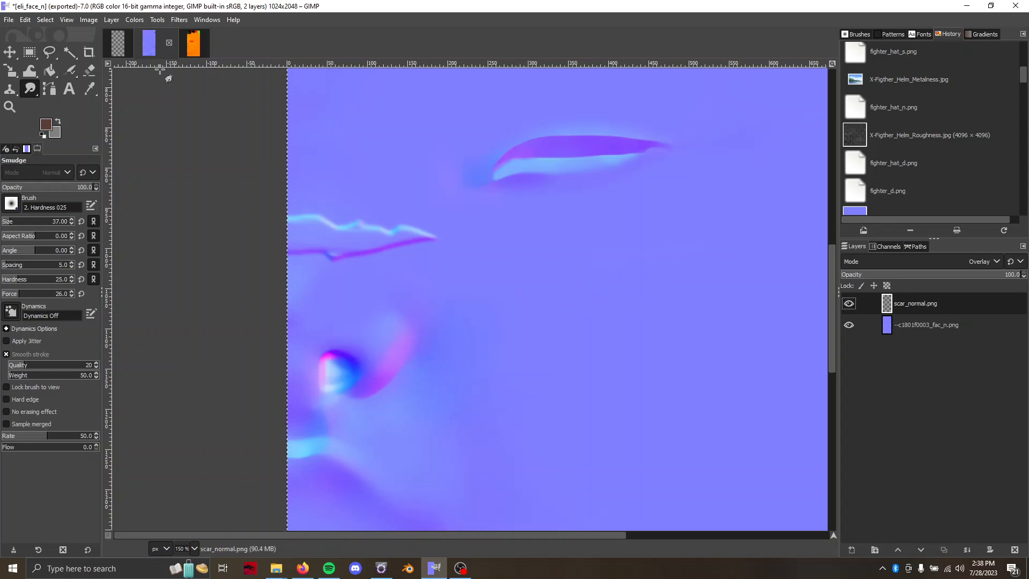
# Undo the Overlay mode, the smudging and the background deletion on the scar_normal.png layer
pyautogui.hotkey('ctrl', 'z')
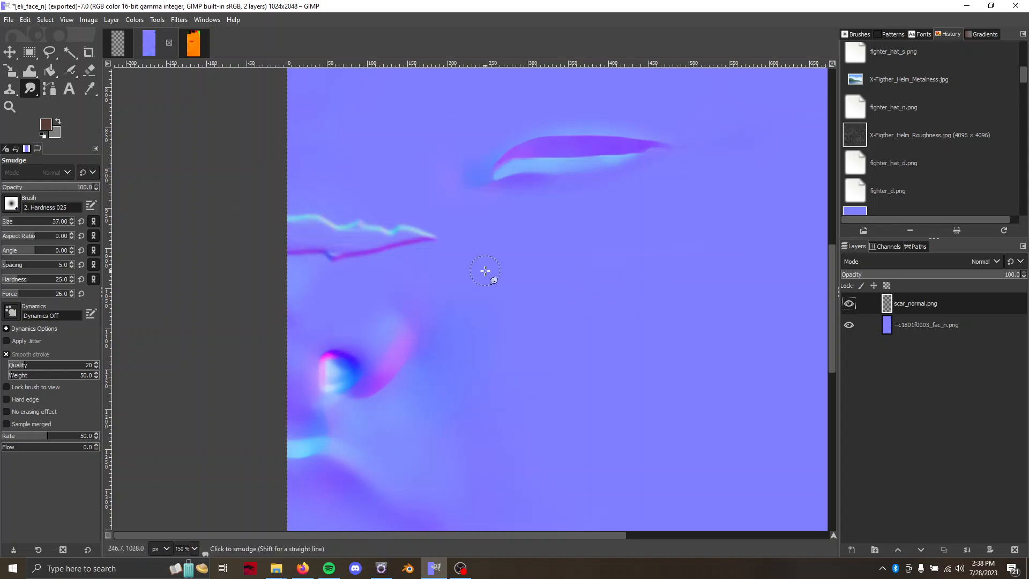
pyautogui.hotkey('ctrl', 'z')
pyautogui.hotkey('ctrl', 'y')
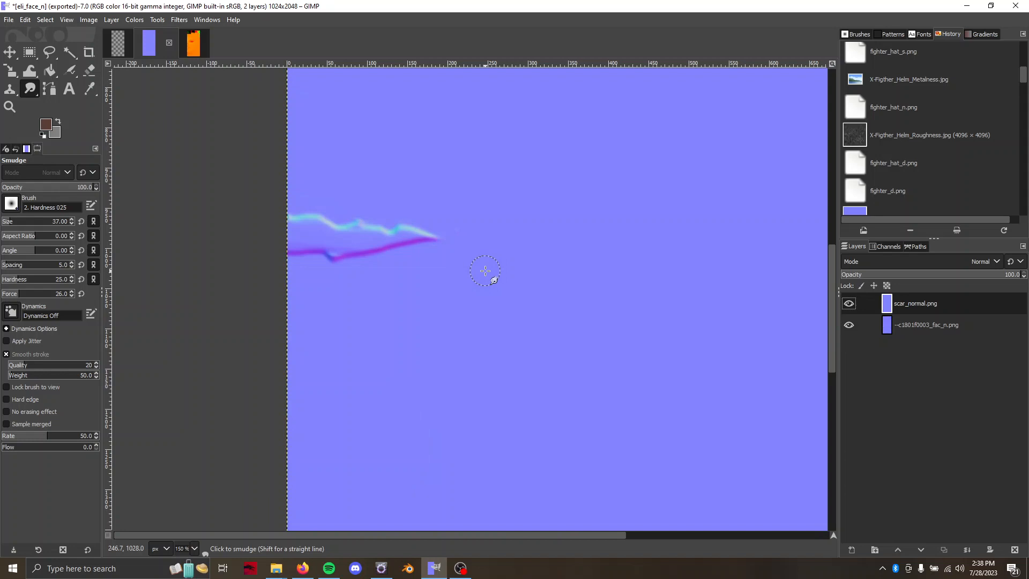
# Set the full scar_normal.png layer's mode to Overlay and compare the face with the layer hidden and shown
pyautogui.rightClick(970, 308)
pyautogui.click(892, 11)
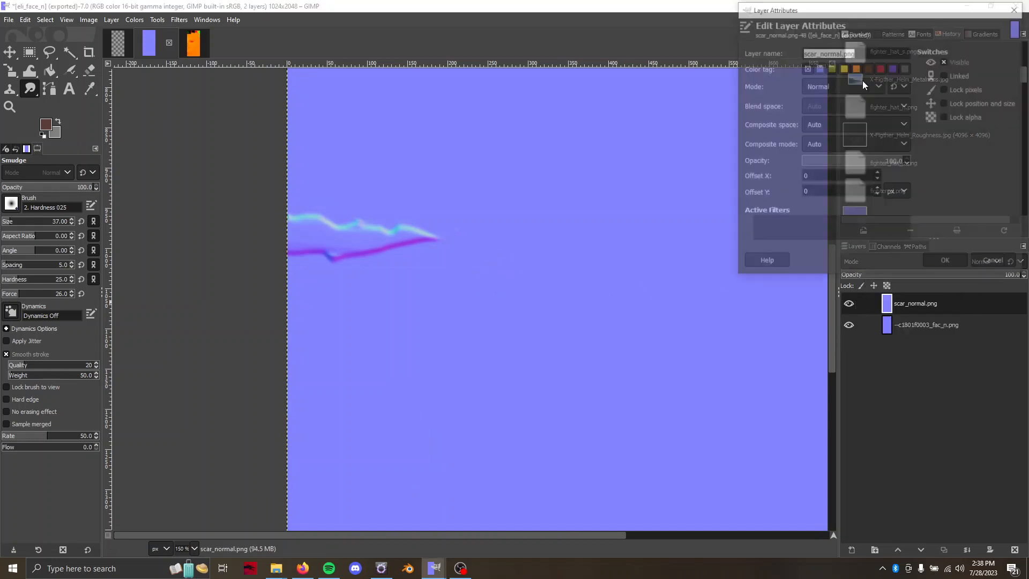
pyautogui.click(836, 87)
pyautogui.click(835, 320)
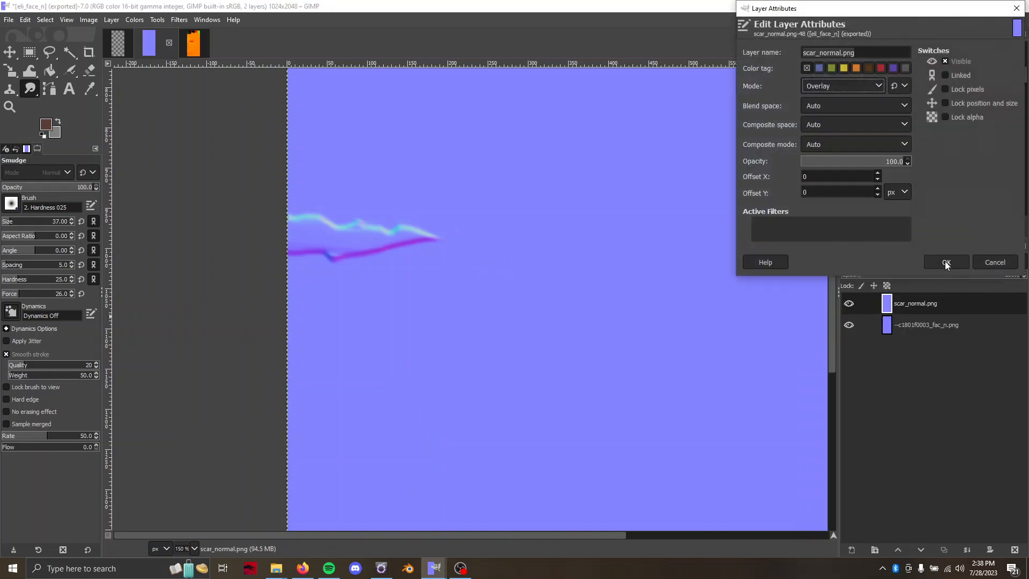
pyautogui.click(946, 262)
pyautogui.scroll(-2, 413, 257)
pyautogui.click(849, 303)
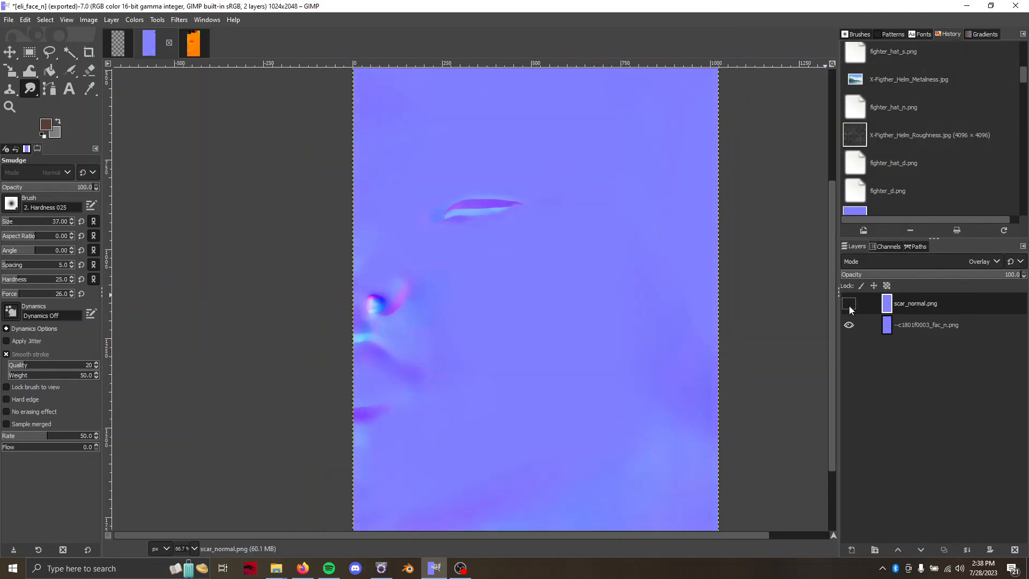
pyautogui.click(849, 305)
pyautogui.click(849, 305)
pyautogui.click(849, 304)
pyautogui.rightClick(901, 306)
pyautogui.click(922, 9)
pyautogui.click(857, 89)
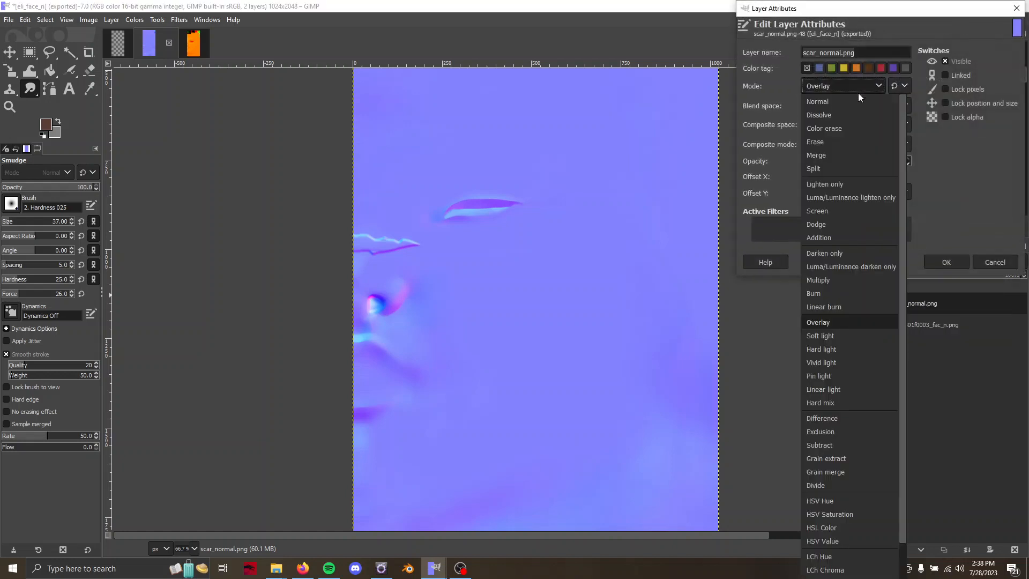
pyautogui.click(857, 92)
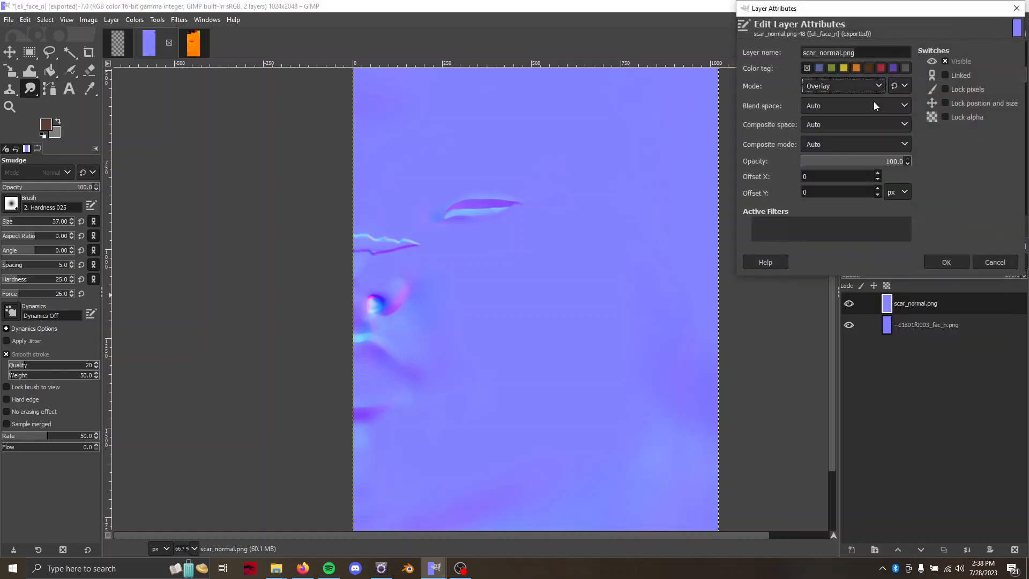
pyautogui.click(992, 264)
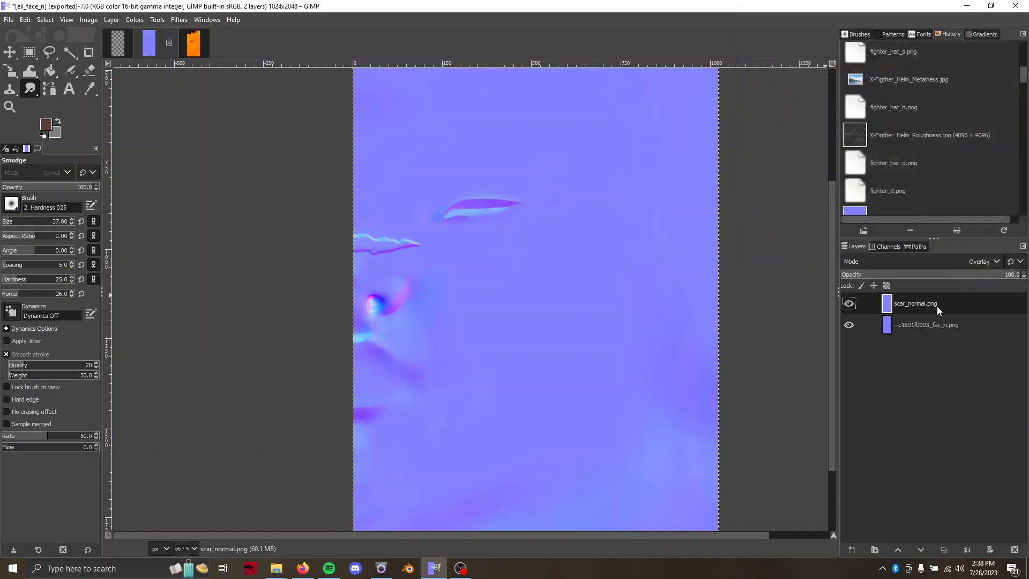
# Undo the Overlay mode and the addition of the scar_normal.png layer to the face normal map
pyautogui.hotkey('ctrl', 'z')
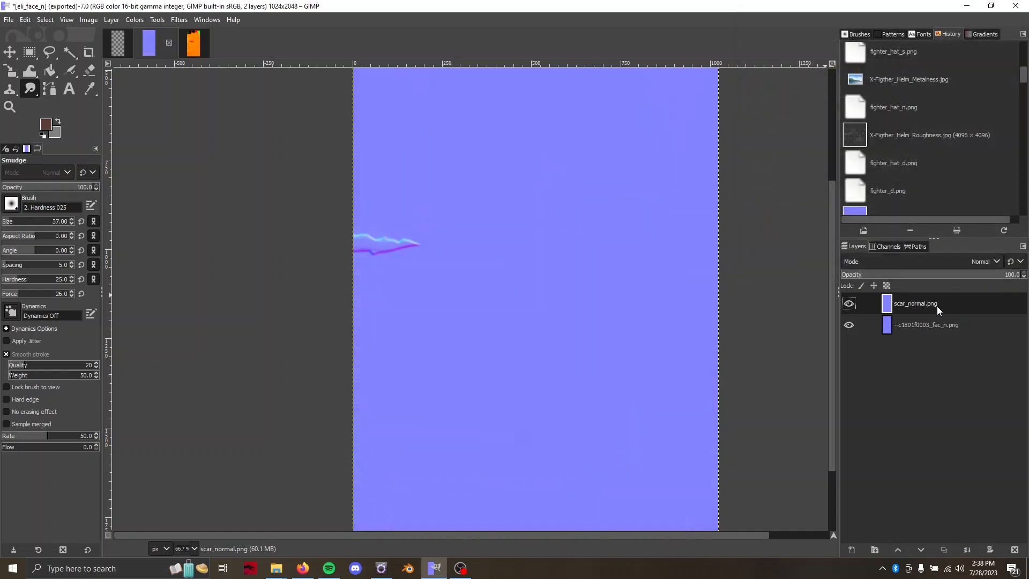
pyautogui.hotkey('ctrl', 'z')
pyautogui.scroll(-1, 476, 238)
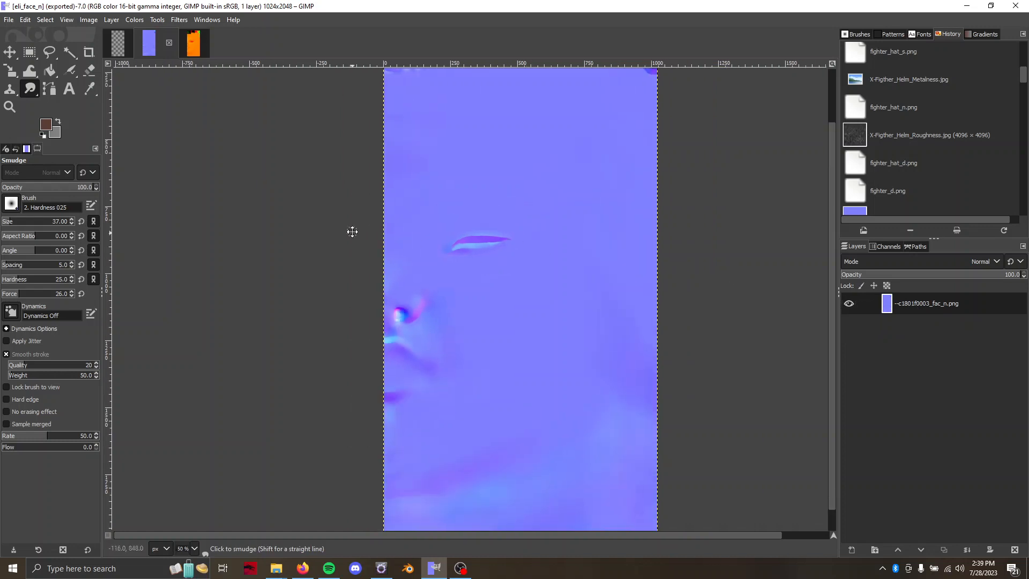
# Decompose the face normal map into separate channel layers using the RGBA color model
pyautogui.click(134, 20)
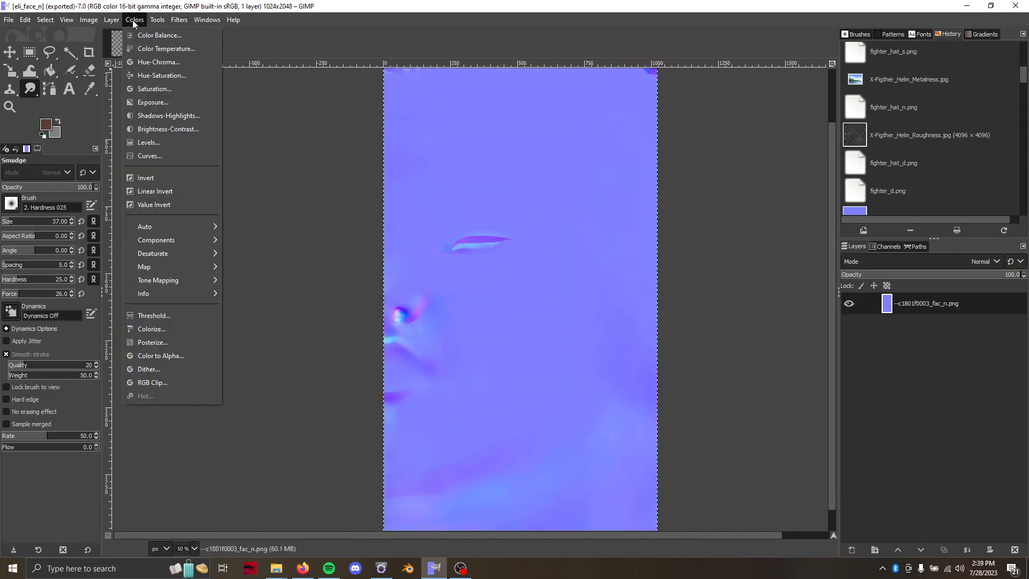
pyautogui.moveTo(174, 240)
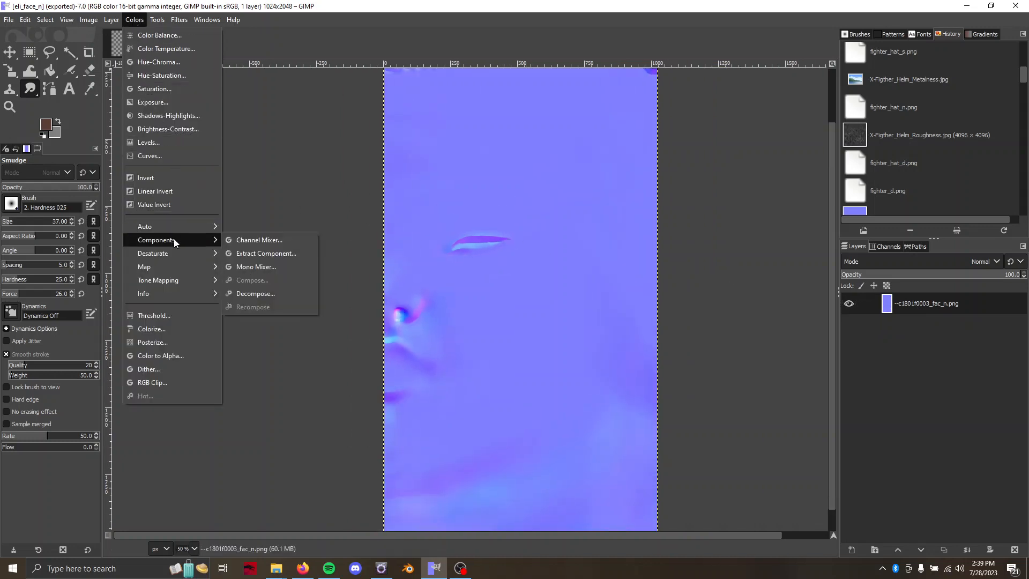
pyautogui.click(267, 294)
pyautogui.click(534, 279)
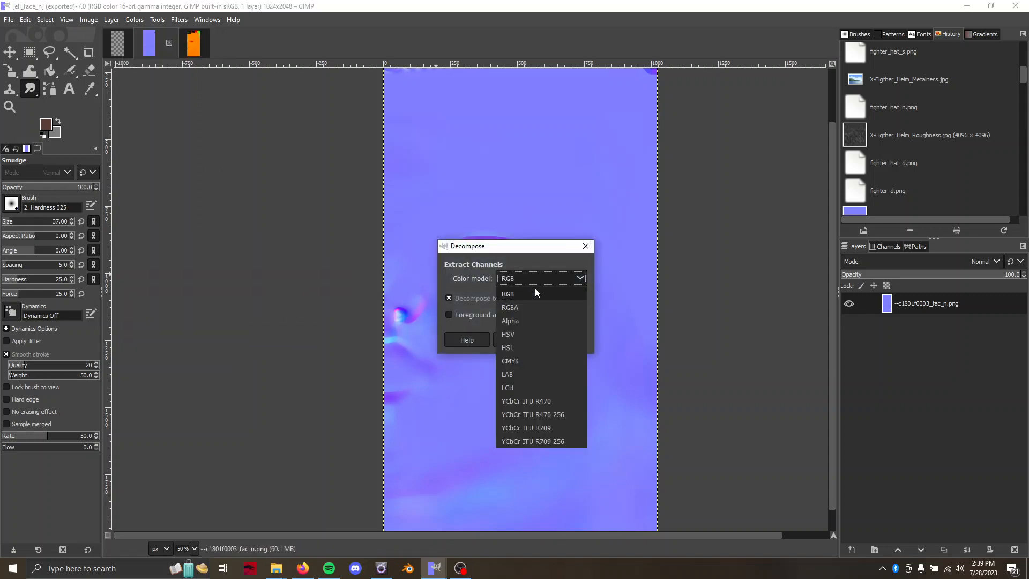
pyautogui.click(532, 305)
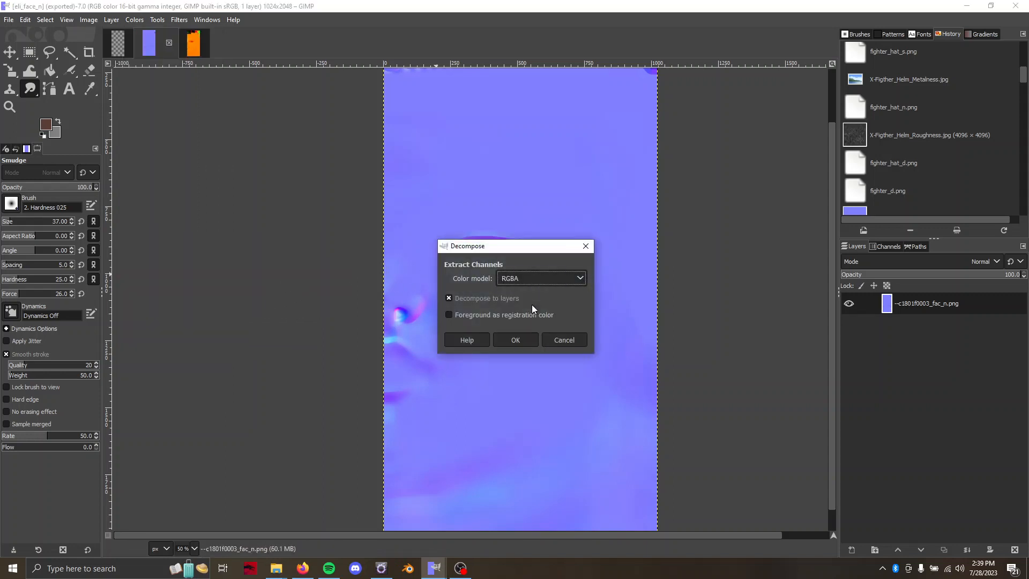
pyautogui.click(515, 340)
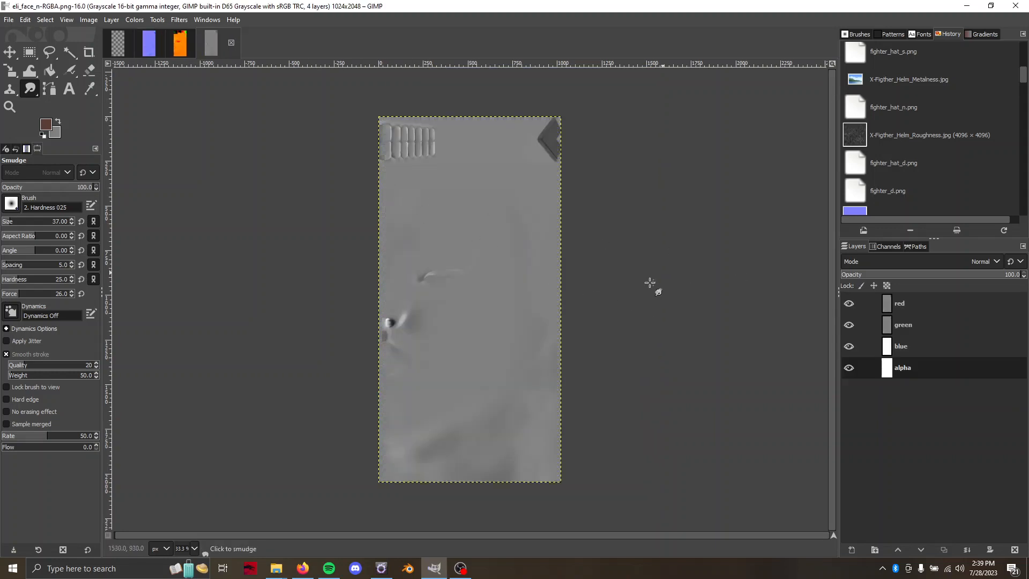
# Examine the decomposed face channels by hiding and showing the layers, ending with the red layer selected
pyautogui.scroll(1, 650, 285)
pyautogui.hscroll(-3, 558, 288)
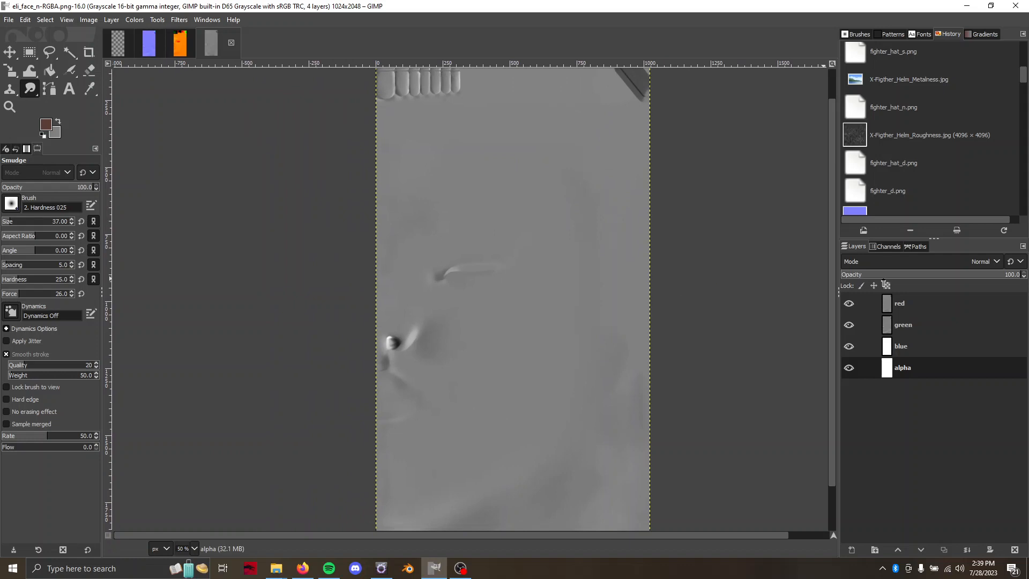
pyautogui.click(849, 303)
pyautogui.click(849, 324)
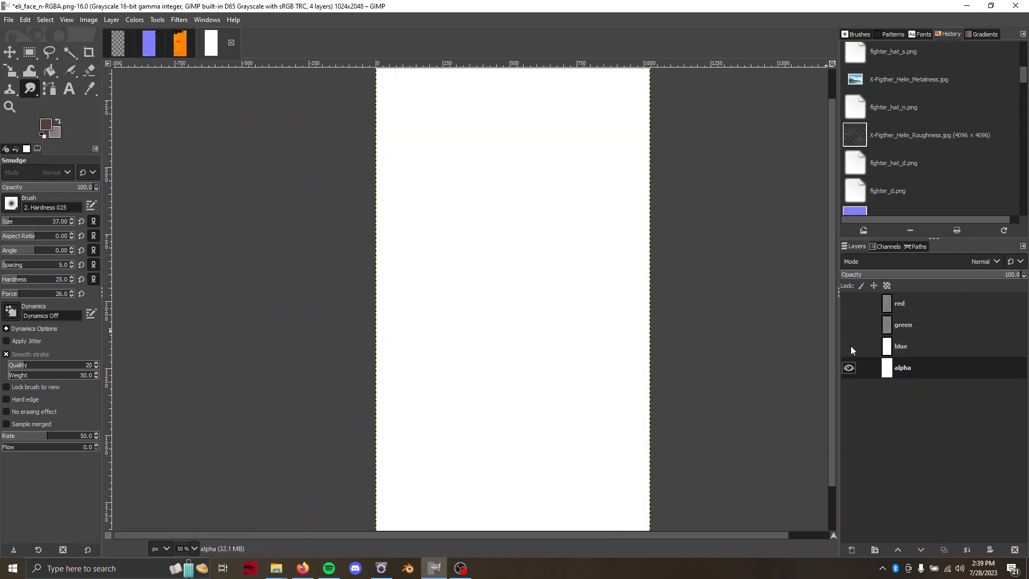
pyautogui.scroll(-1, 586, 340)
pyautogui.scroll(1, 748, 333)
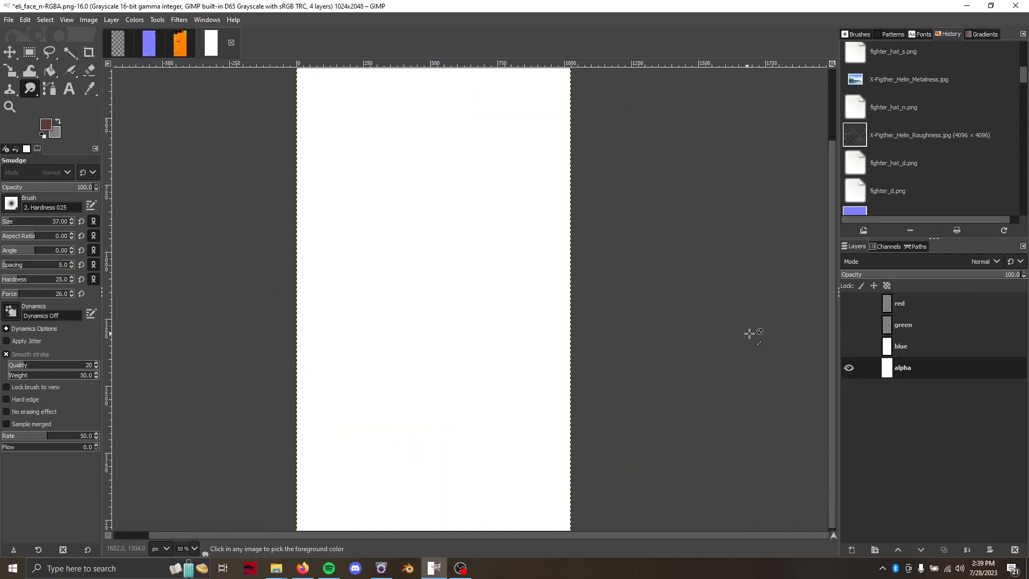
pyautogui.click(849, 325)
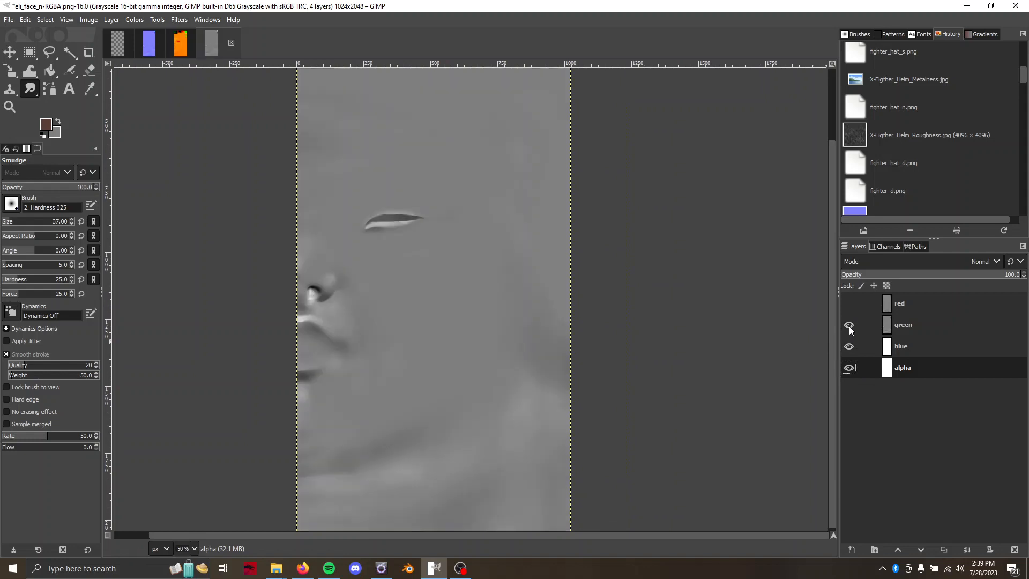
pyautogui.hscroll(-1, 611, 289)
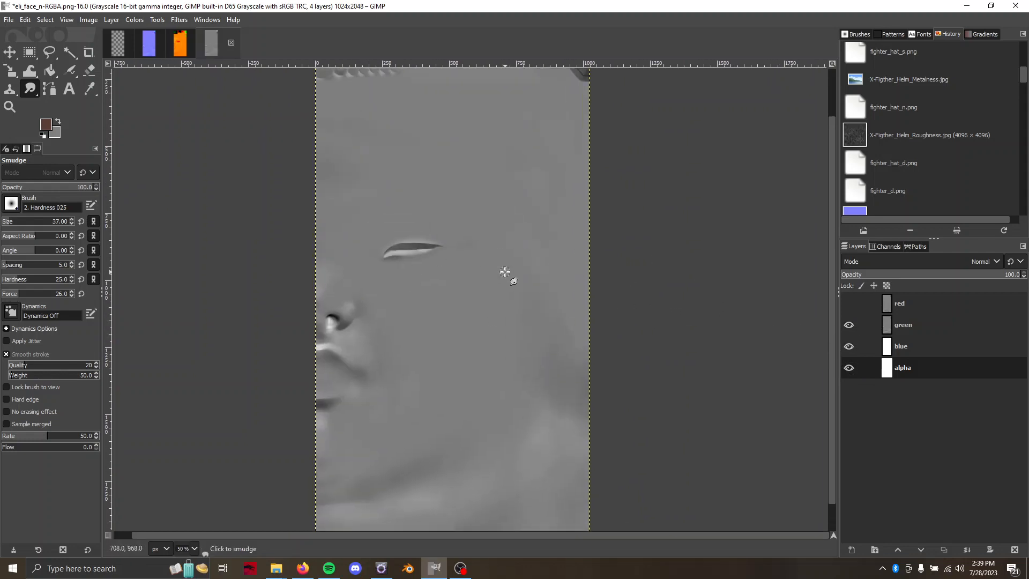
pyautogui.hscroll(-1, 505, 272)
pyautogui.click(849, 304)
pyautogui.click(896, 302)
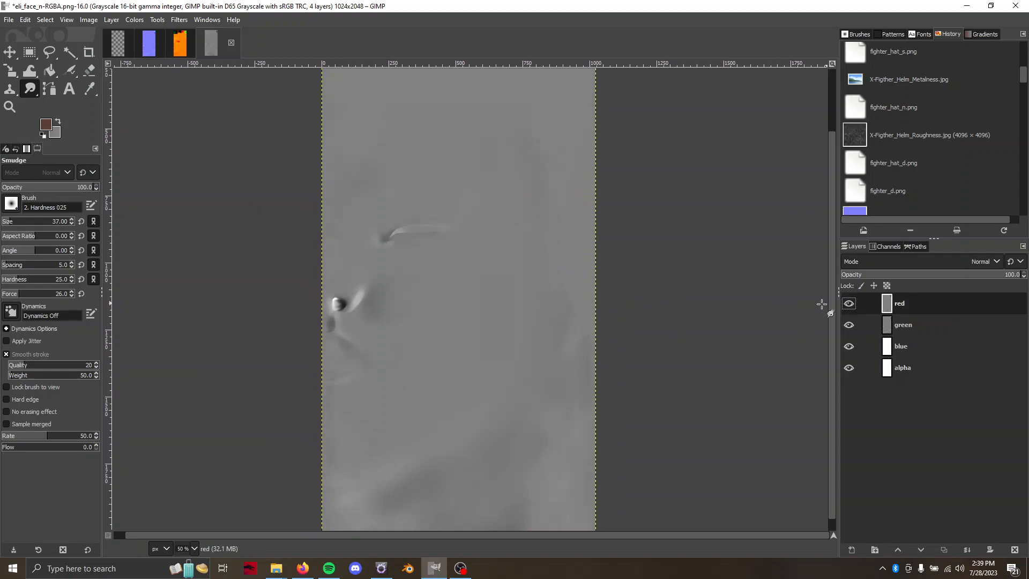
# Open the scar_normal image from the Elinor project folder in GIMP as its own image
pyautogui.click(283, 568)
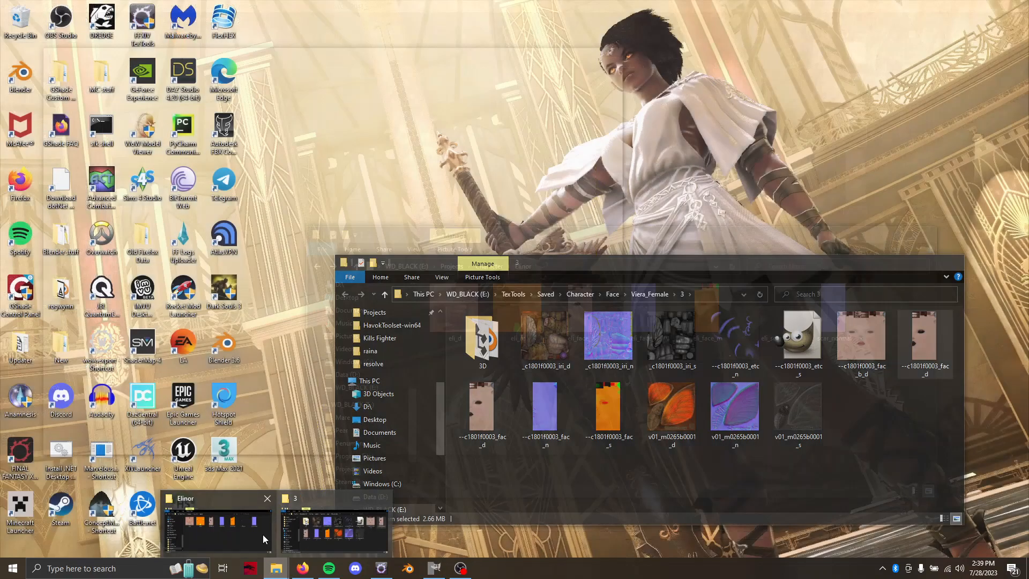
pyautogui.click(262, 535)
pyautogui.click(825, 320)
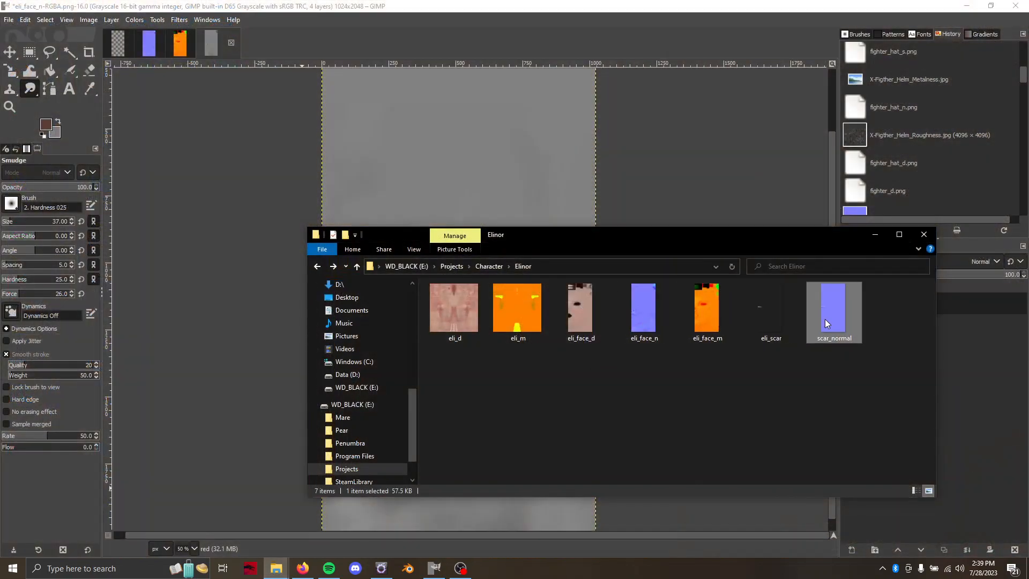
pyautogui.rightClick(825, 320)
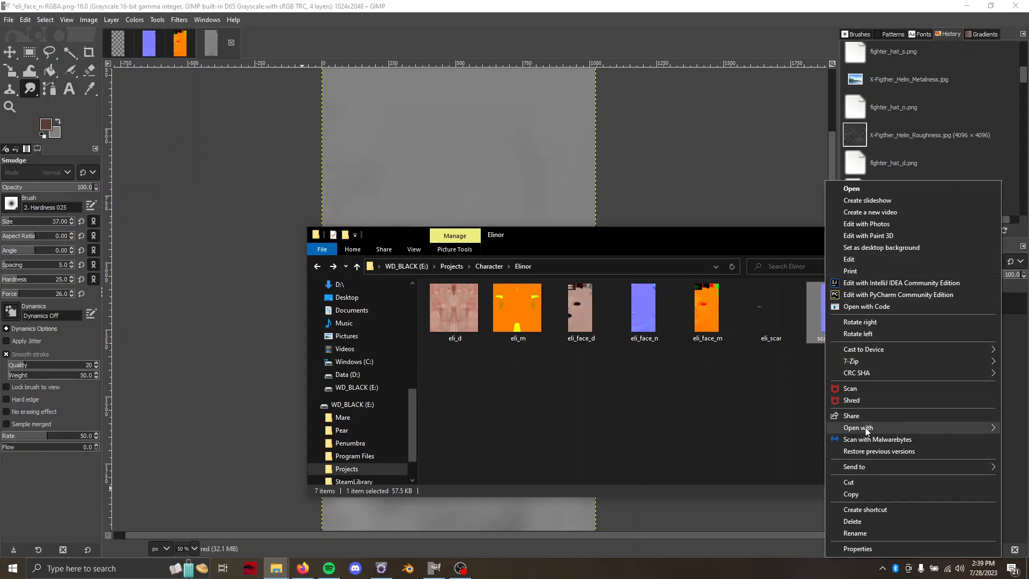
pyautogui.moveTo(865, 427)
pyautogui.click(728, 436)
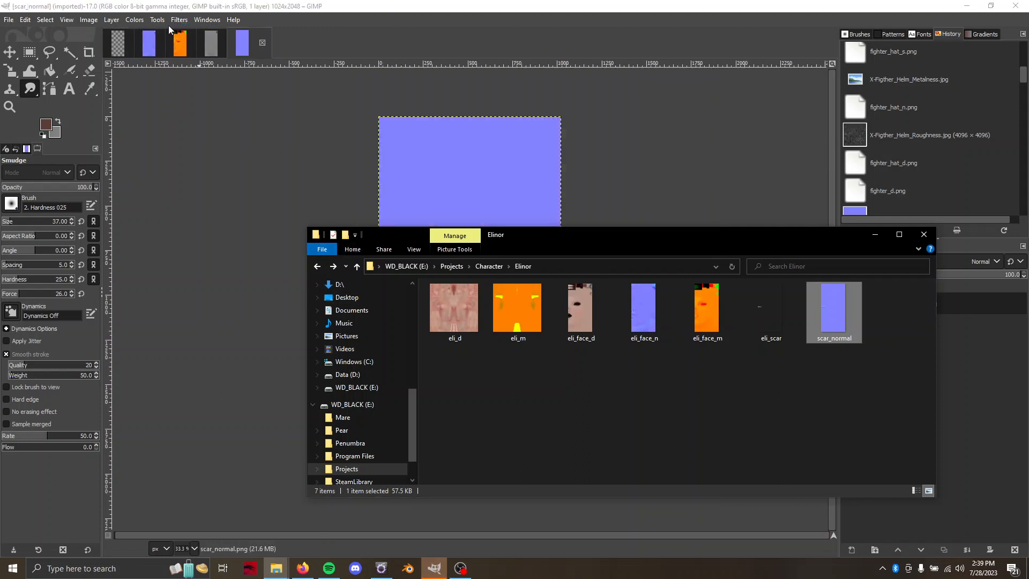
# Decompose the scar_normal image into separate channel layers using the RGBA color model
pyautogui.click(134, 20)
pyautogui.moveTo(175, 242)
pyautogui.click(252, 294)
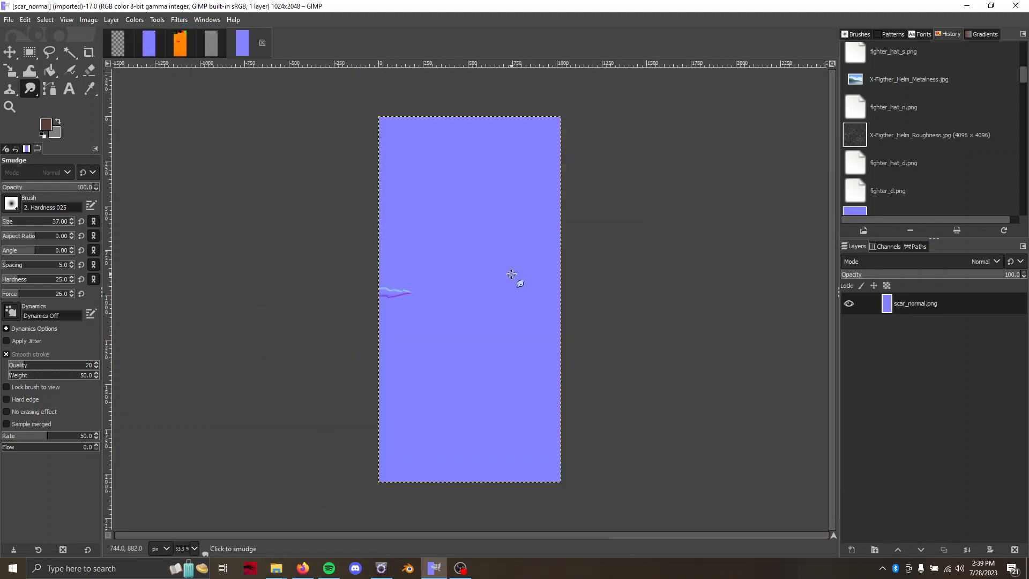
pyautogui.click(511, 340)
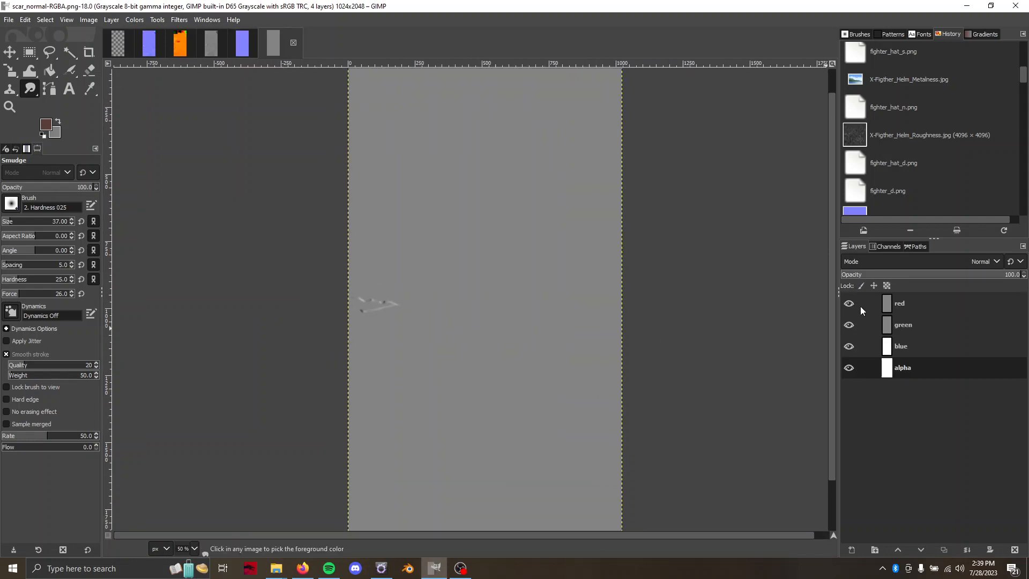
# Copy the scar's whole red channel layer and paste it into the decomposed face image as a new layer
pyautogui.click(860, 306)
pyautogui.keyDown('ctrl'); pyautogui.scroll(3, 378, 295); pyautogui.keyUp('ctrl')
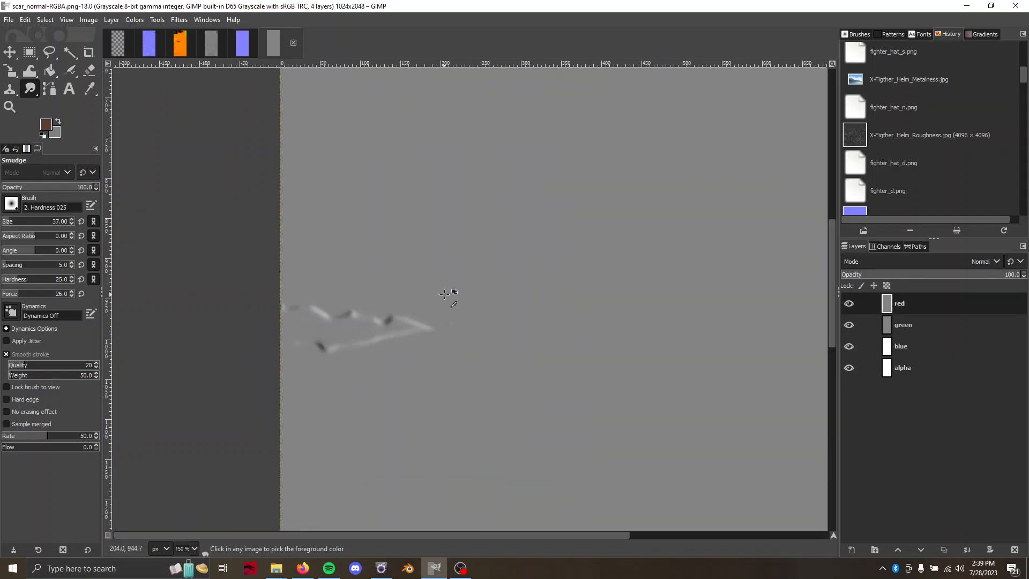
pyautogui.keyDown('ctrl'); pyautogui.scroll(-3, 461, 294); pyautogui.keyUp('ctrl')
pyautogui.keyDown('ctrl'); pyautogui.scroll(3, 469, 292); pyautogui.keyUp('ctrl')
pyautogui.keyDown('ctrl'); pyautogui.scroll(-3, 467, 293); pyautogui.keyUp('ctrl')
pyautogui.hotkey('ctrl', 'a')
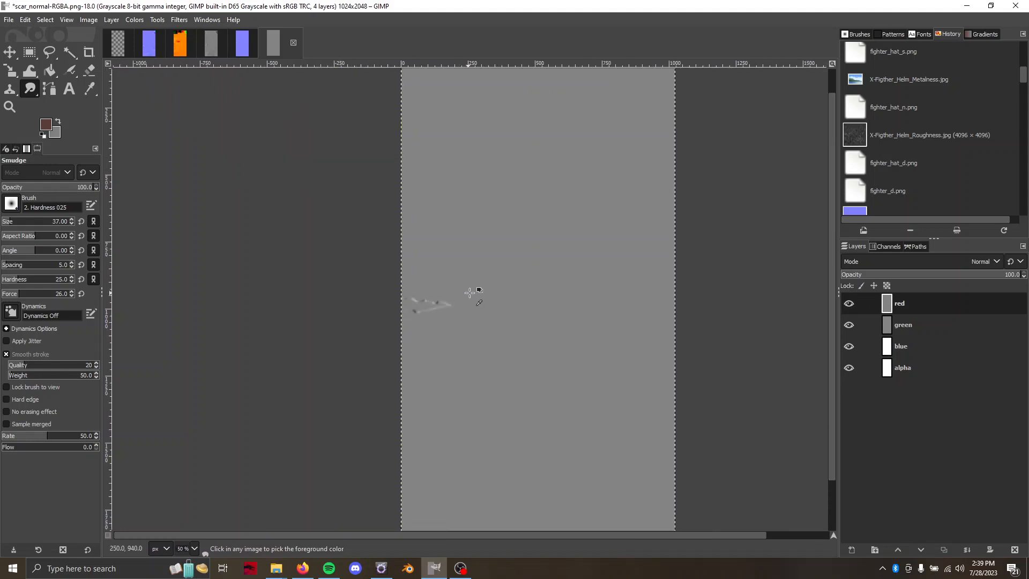
pyautogui.hotkey('ctrl', 'c')
pyautogui.click(220, 47)
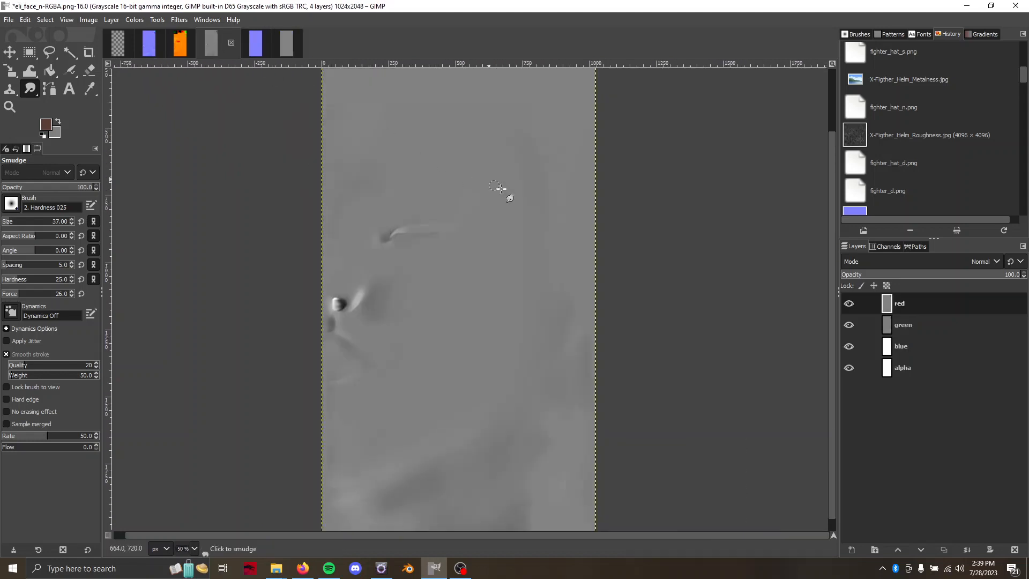
pyautogui.hotkey('ctrl', 'v')
pyautogui.rightClick(907, 303)
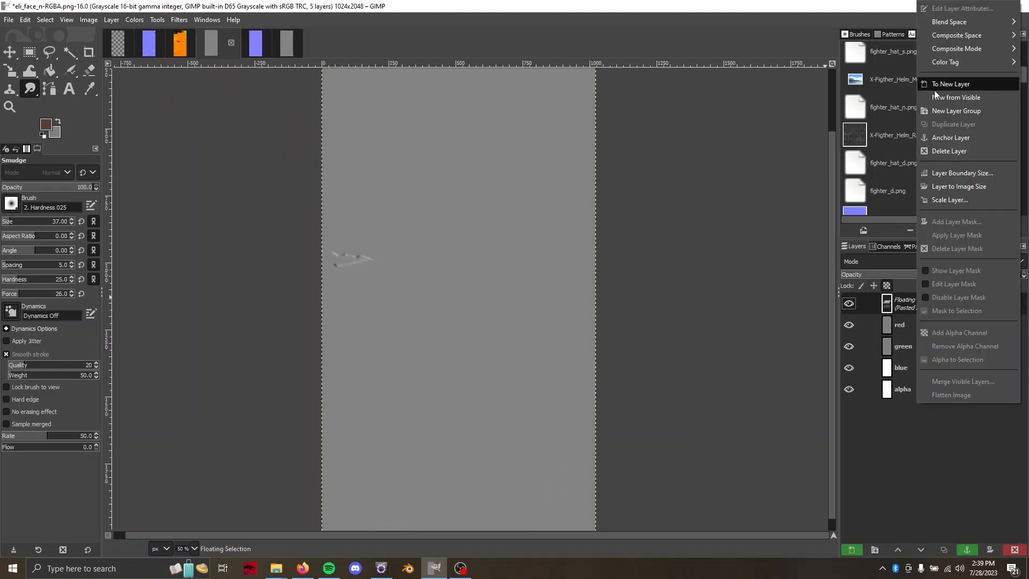
pyautogui.click(934, 84)
# Set the pasted scar layer's mode to Overlay and compare the face's red channel with the layer hidden and shown
pyautogui.rightClick(896, 313)
pyautogui.click(938, 11)
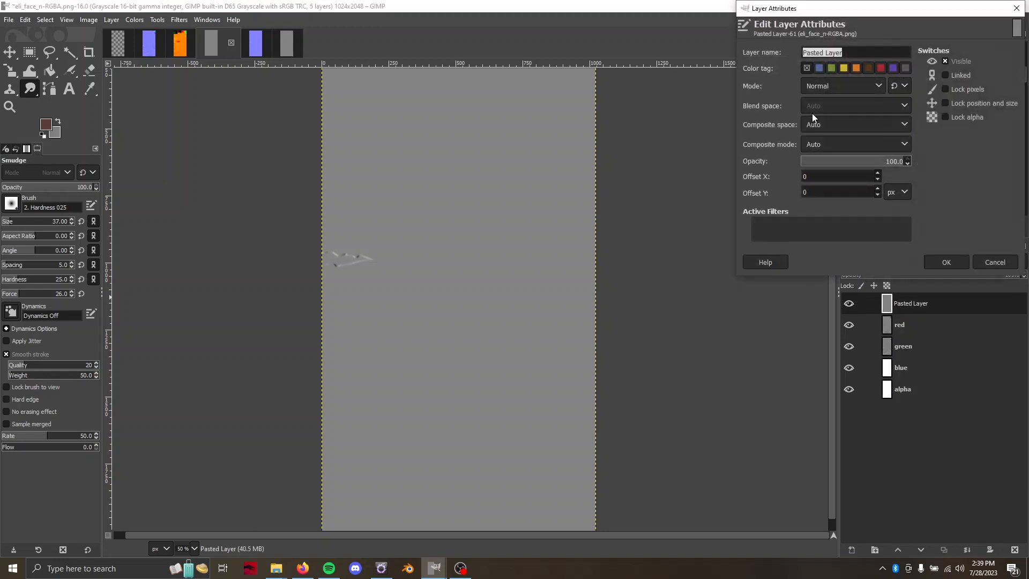
pyautogui.click(838, 86)
pyautogui.click(835, 322)
pyautogui.click(950, 266)
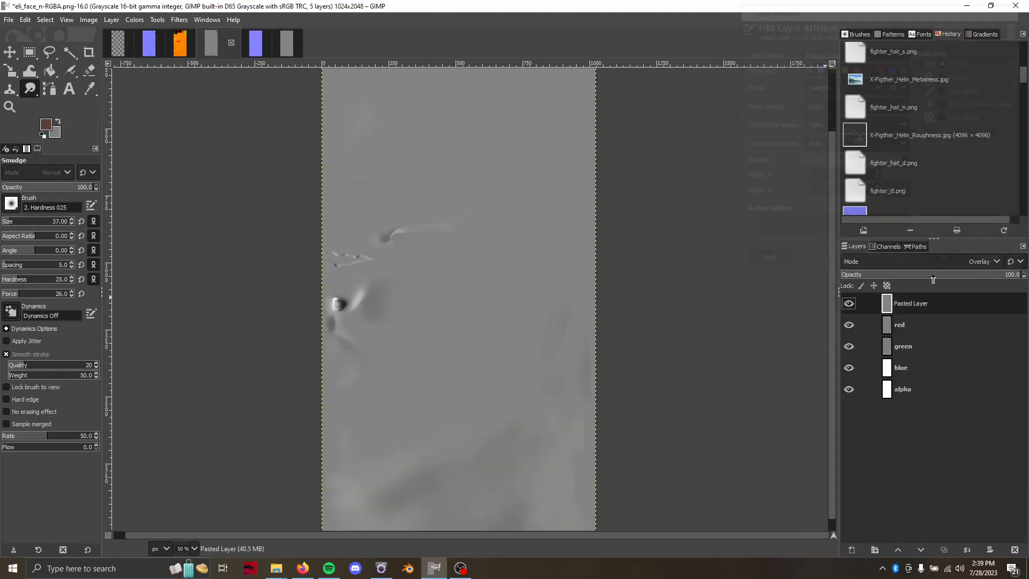
pyautogui.click(849, 303)
pyautogui.scroll(3, 746, 299)
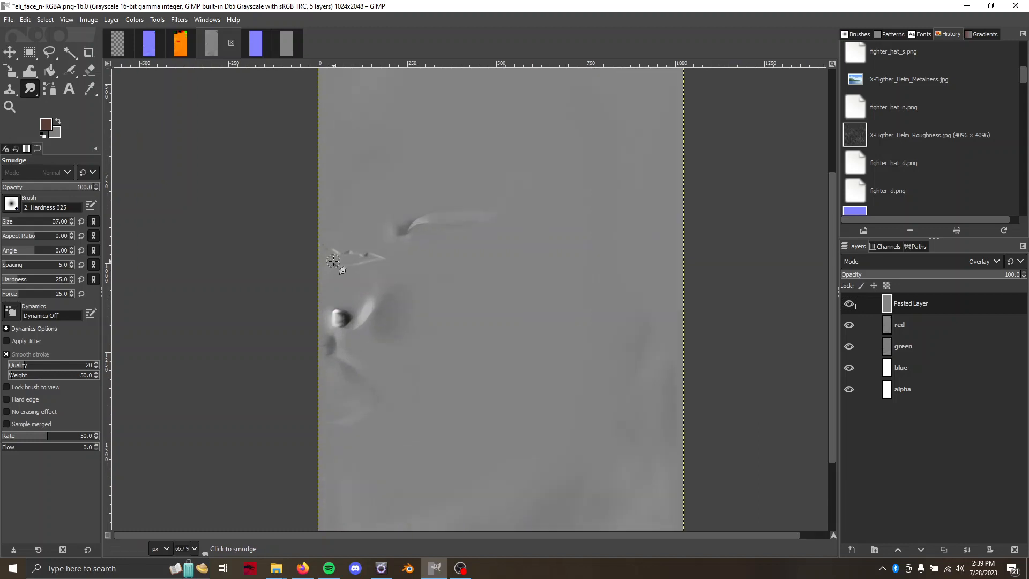
pyautogui.scroll(-1, 746, 298)
pyautogui.click(852, 306)
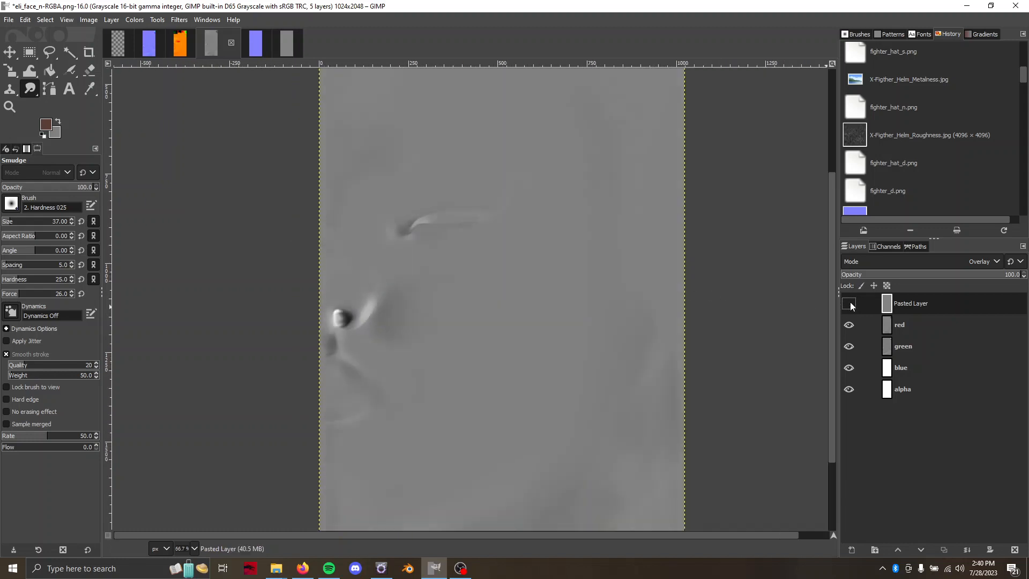
pyautogui.click(851, 304)
pyautogui.scroll(1, 448, 268)
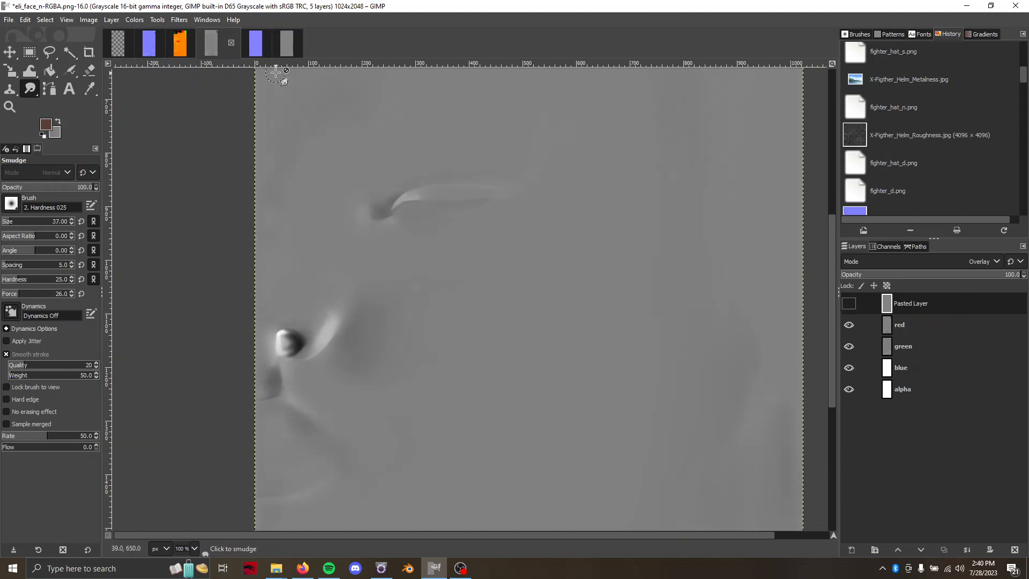
# Sample the flat blue background of the scar_normal image as the foreground color with the Airbrush active
pyautogui.click(256, 43)
pyautogui.press('a')
pyautogui.scroll(3, 464, 212)
pyautogui.keyDown('ctrl'); pyautogui.click(463, 211); pyautogui.keyUp('ctrl')
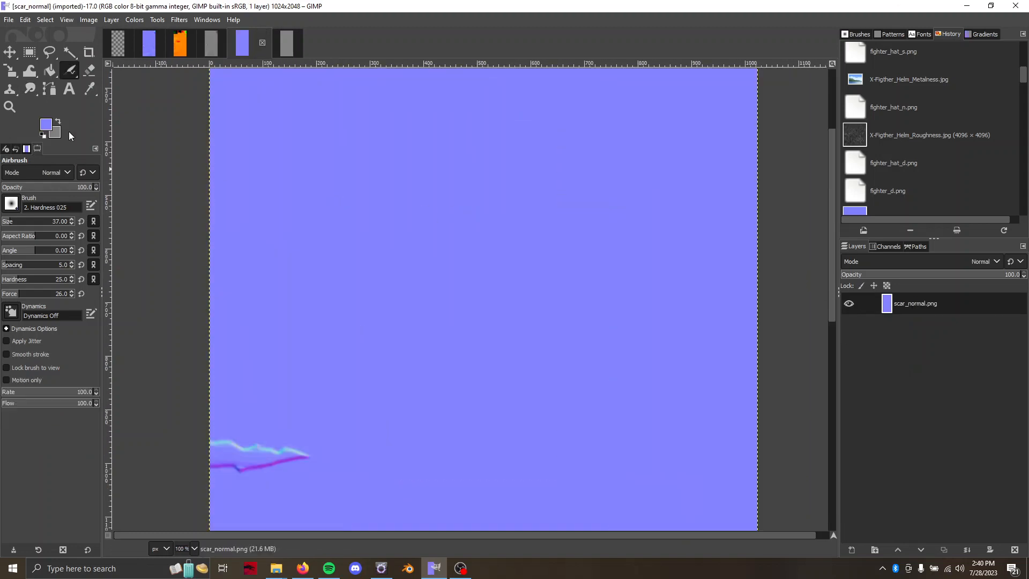
# Set the foreground color's HSV saturation to 50 and apply it
pyautogui.click(45, 124)
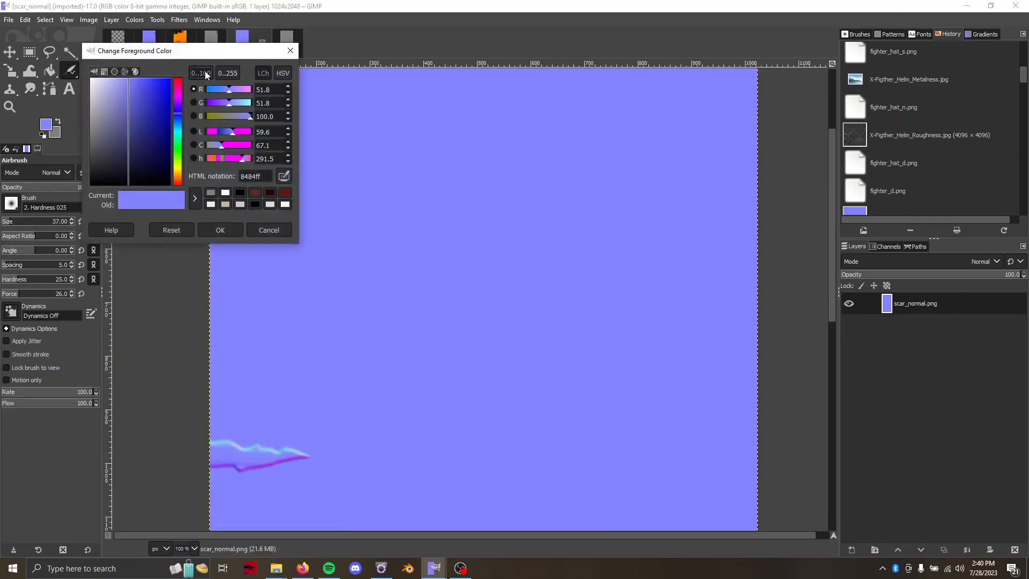
pyautogui.click(277, 75)
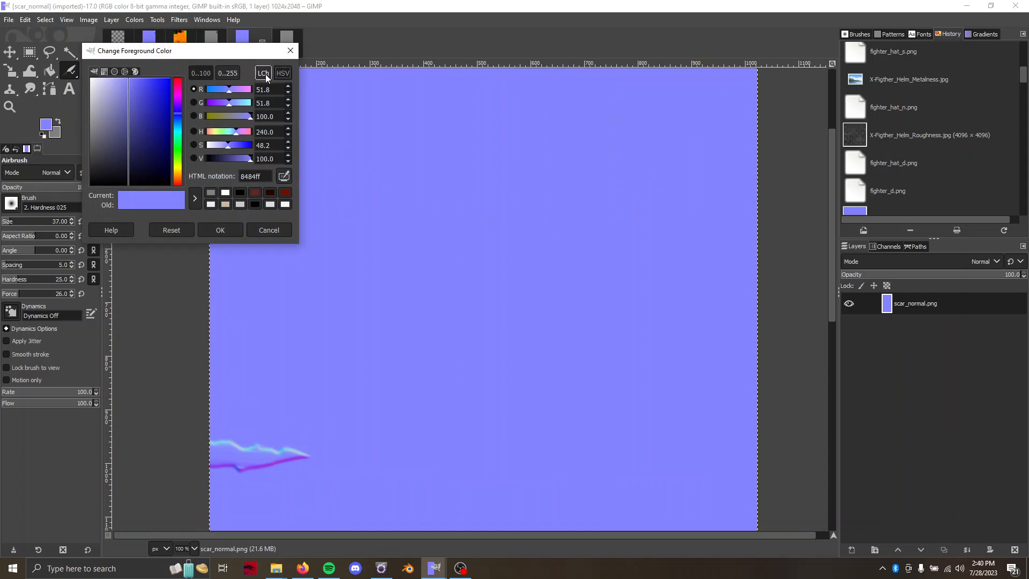
pyautogui.click(261, 75)
pyautogui.click(283, 75)
pyautogui.click(262, 73)
pyautogui.click(278, 74)
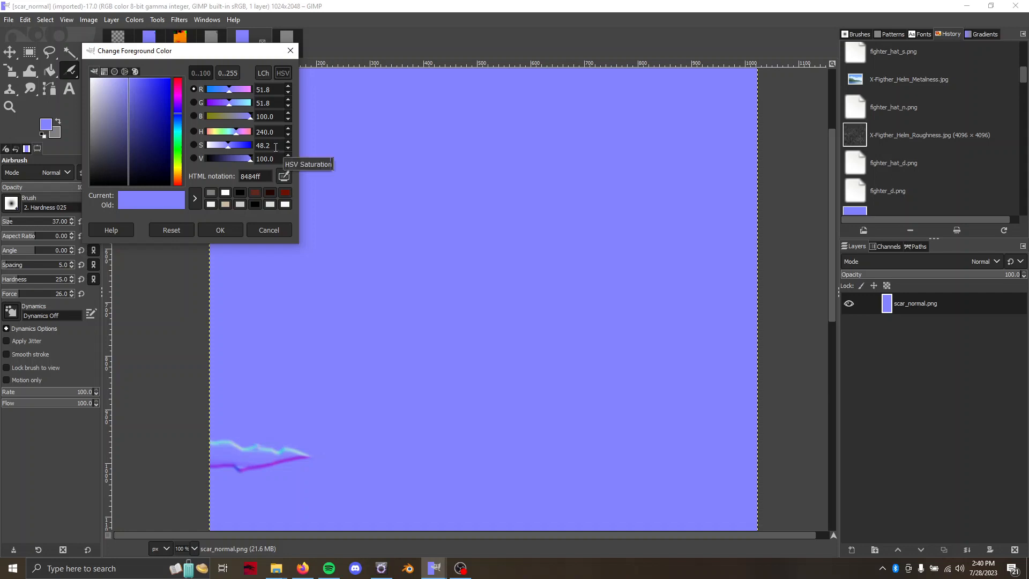
pyautogui.moveTo(275, 147); pyautogui.dragTo(232, 145)
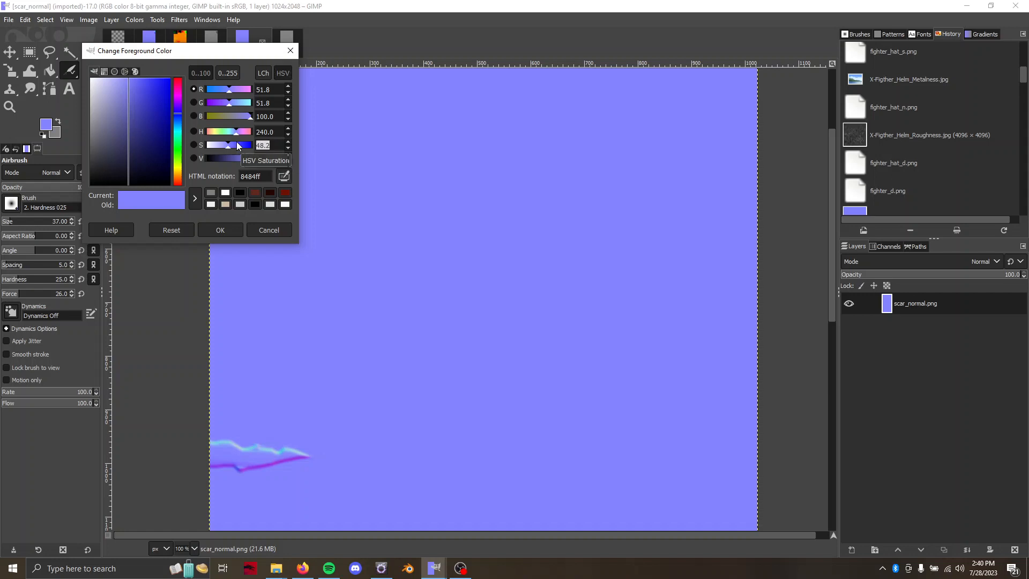
pyautogui.write('50')
pyautogui.press('Return')
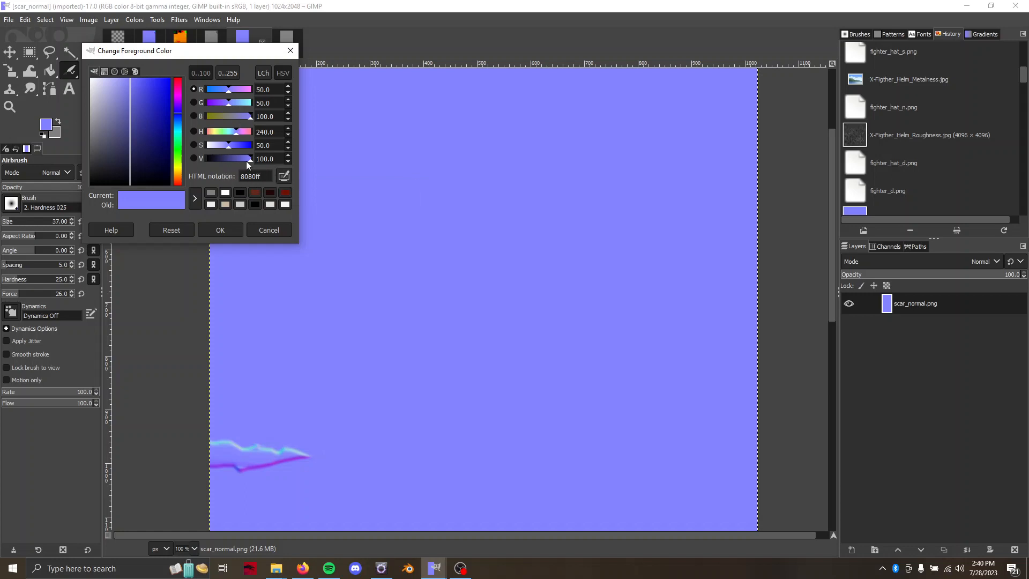
pyautogui.click(226, 230)
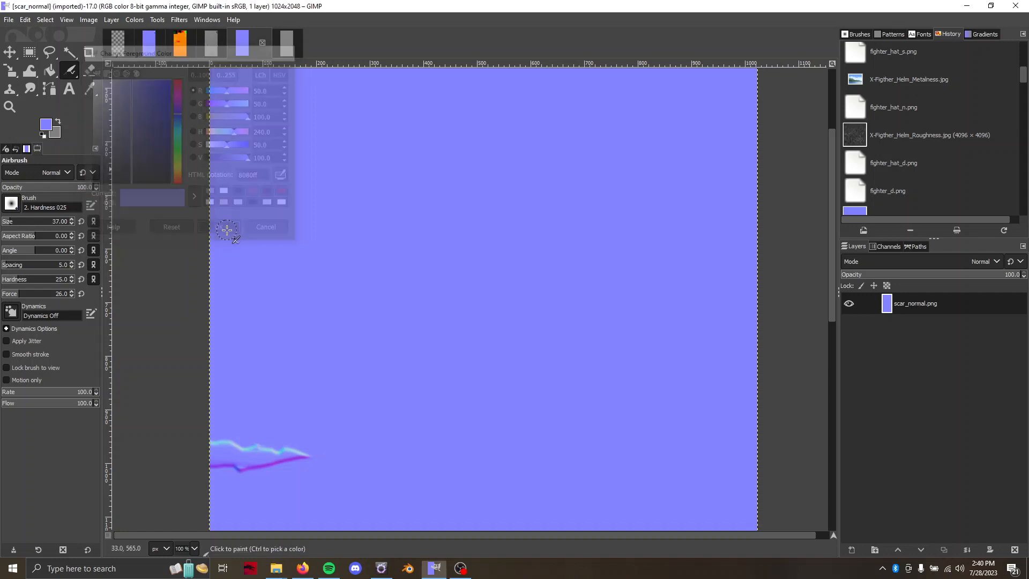
# Copy the scar_normal image and paste it into the eli_face_n image as a new layer
pyautogui.scroll(-1, 349, 237)
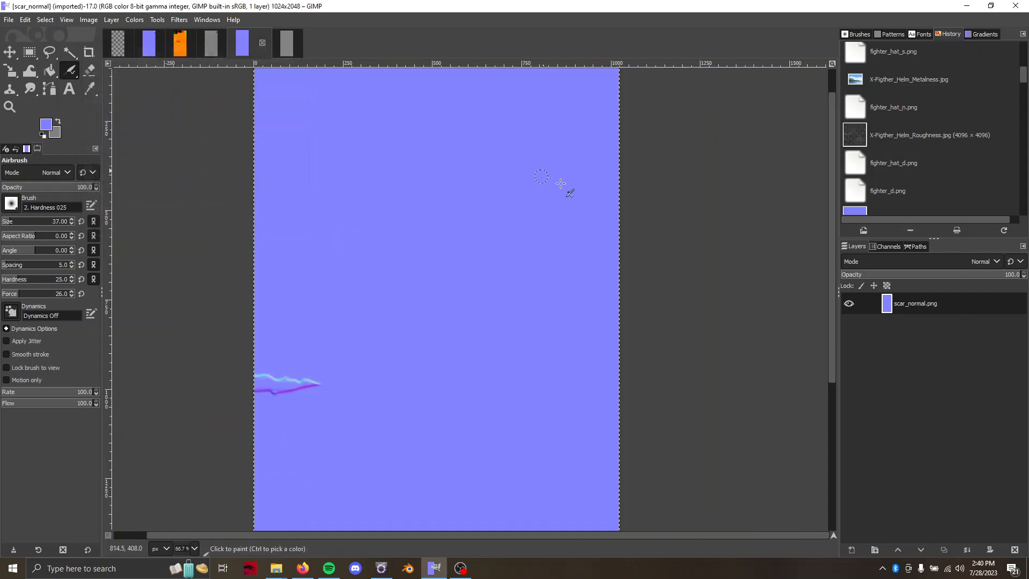
pyautogui.rightClick(906, 304)
pyautogui.click(667, 271)
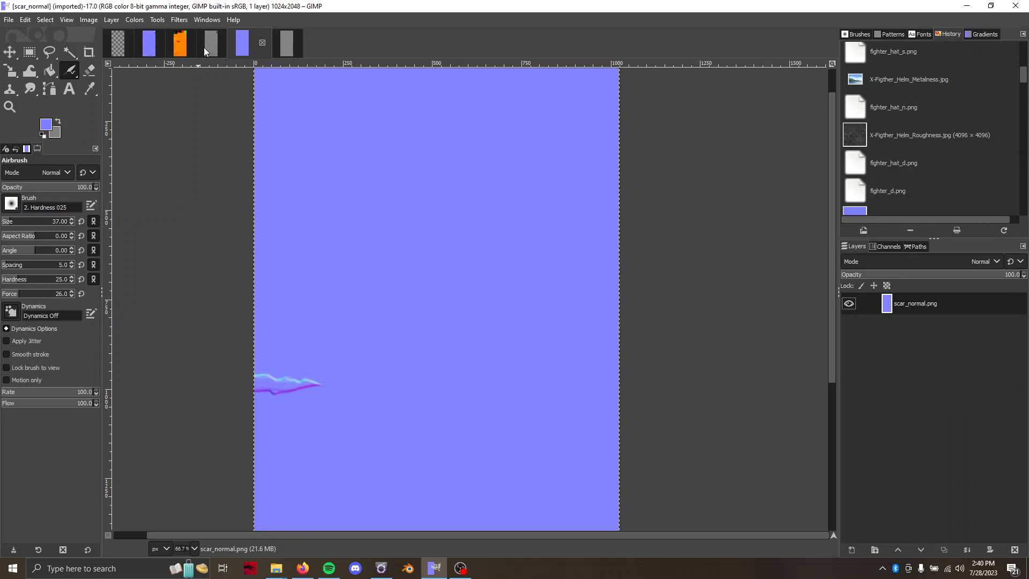
pyautogui.click(146, 49)
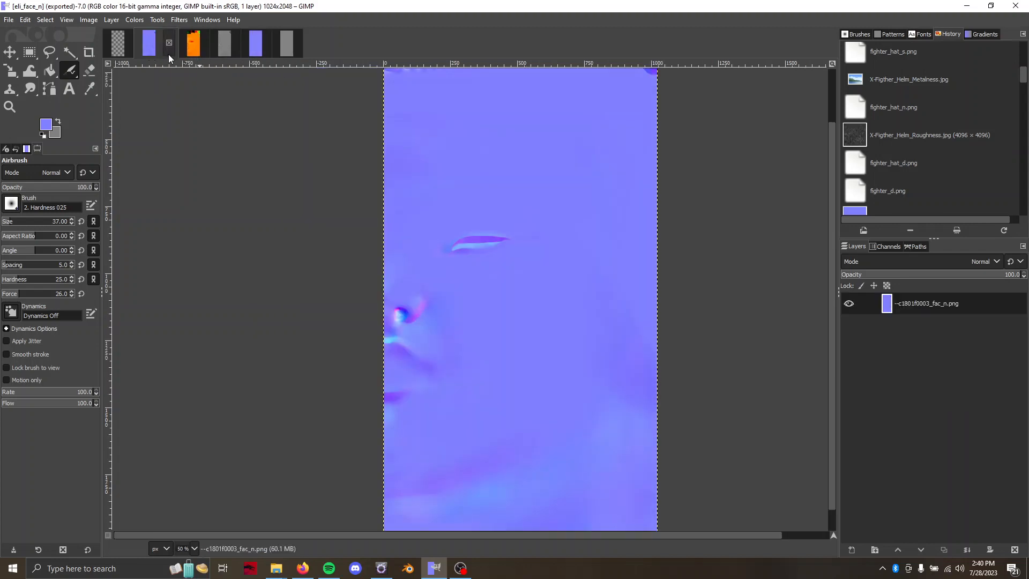
pyautogui.click(253, 46)
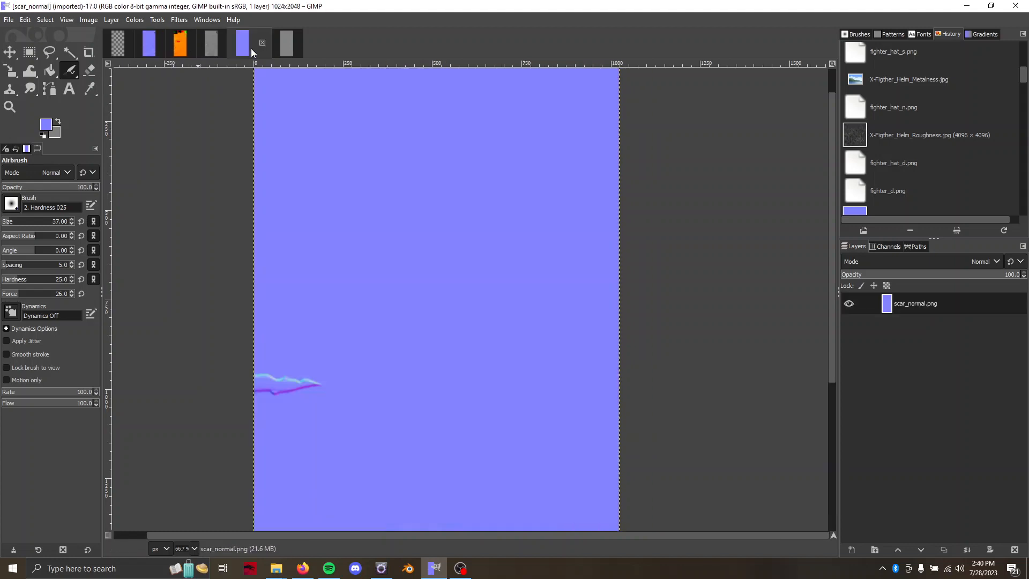
pyautogui.click(148, 43)
pyautogui.hotkey('ctrl', 'v')
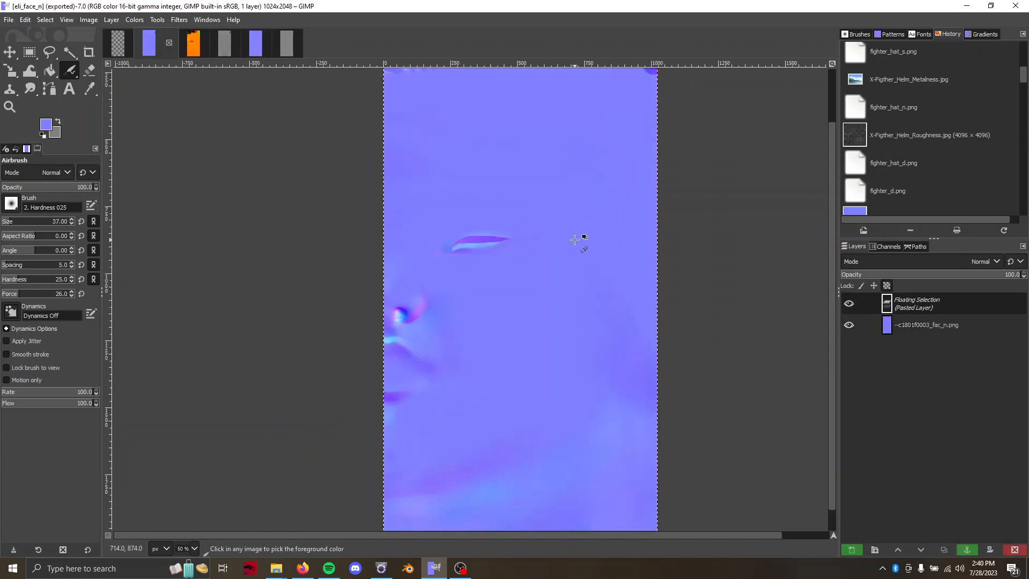
pyautogui.rightClick(902, 301)
pyautogui.click(929, 85)
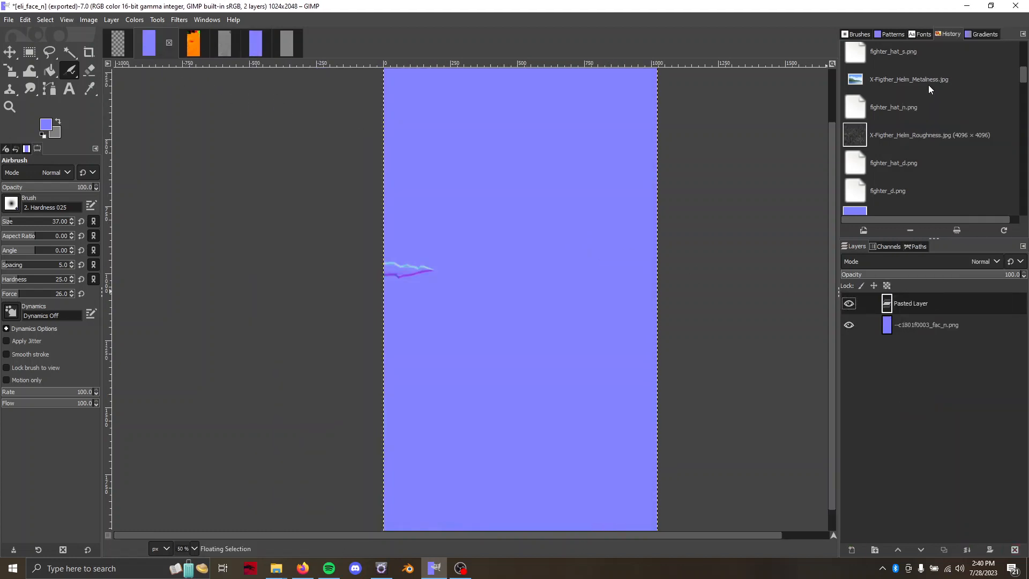
# Fuzzy-select the flat blue background of the pasted scar layer and delete it so only the scar covers the face
pyautogui.click(68, 51)
pyautogui.click(500, 176)
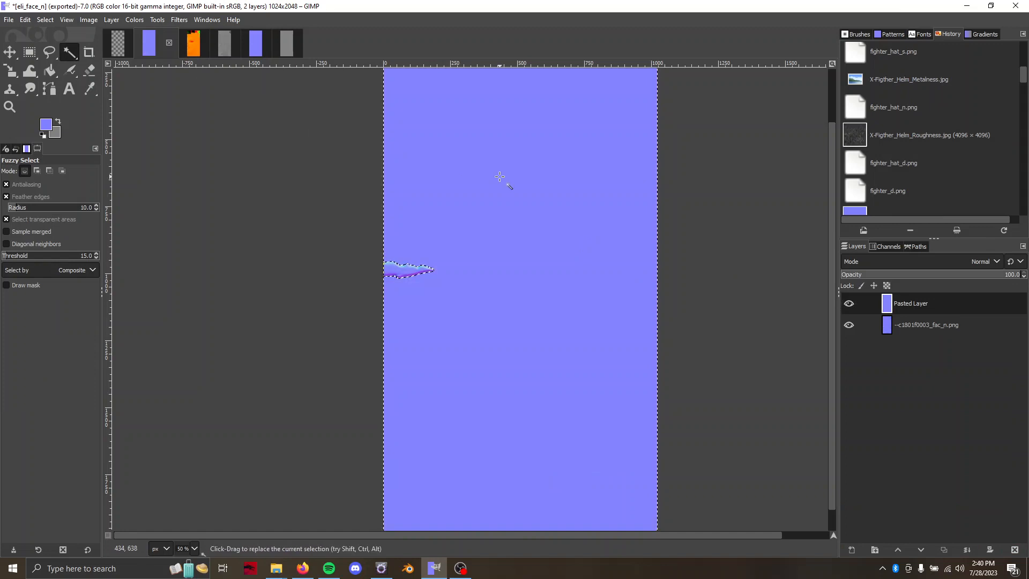
pyautogui.press('Delete')
pyautogui.scroll(4, 489, 237)
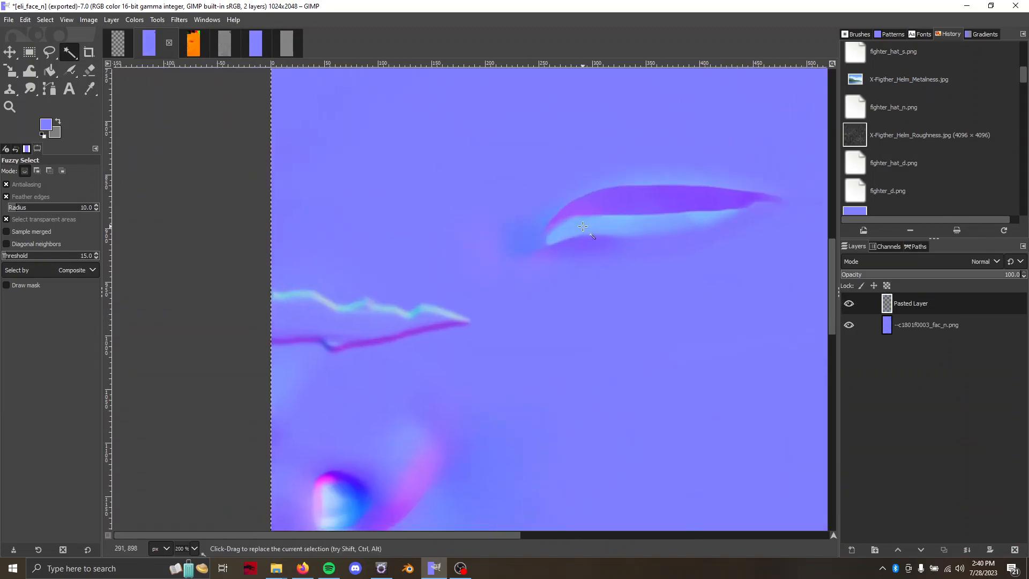
pyautogui.scroll(-4, 464, 254)
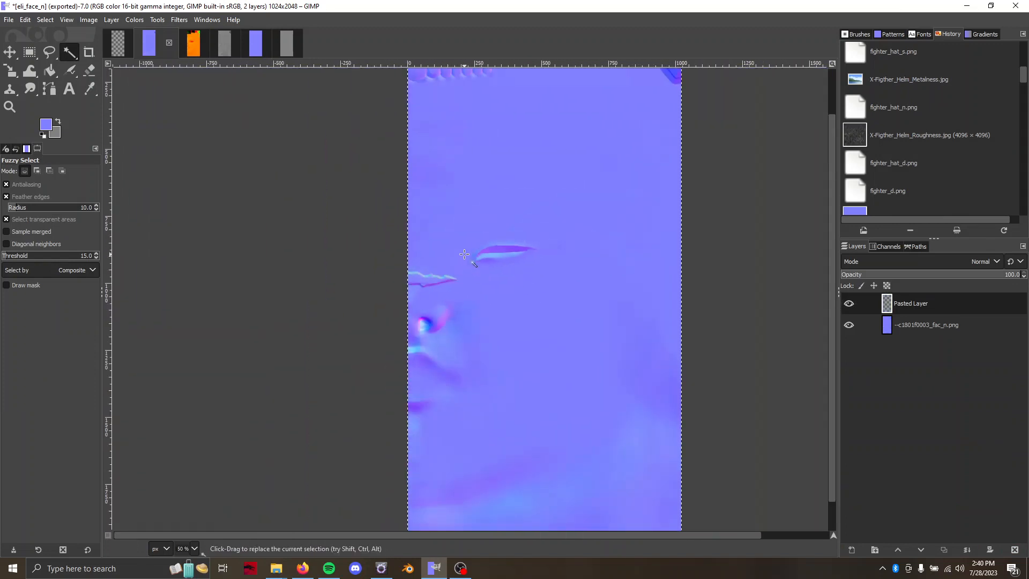
pyautogui.moveTo(464, 254); pyautogui.dragTo(455, 287)
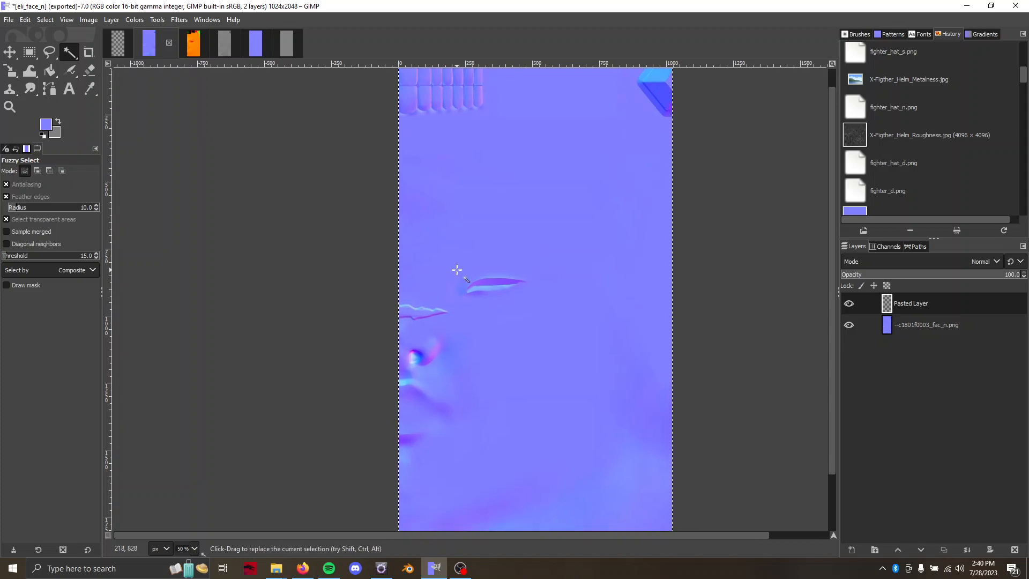
# Hide the pasted scar layer and export the plain face normal map over eli_face_n.png
pyautogui.hotkey('ctrl', 'e')
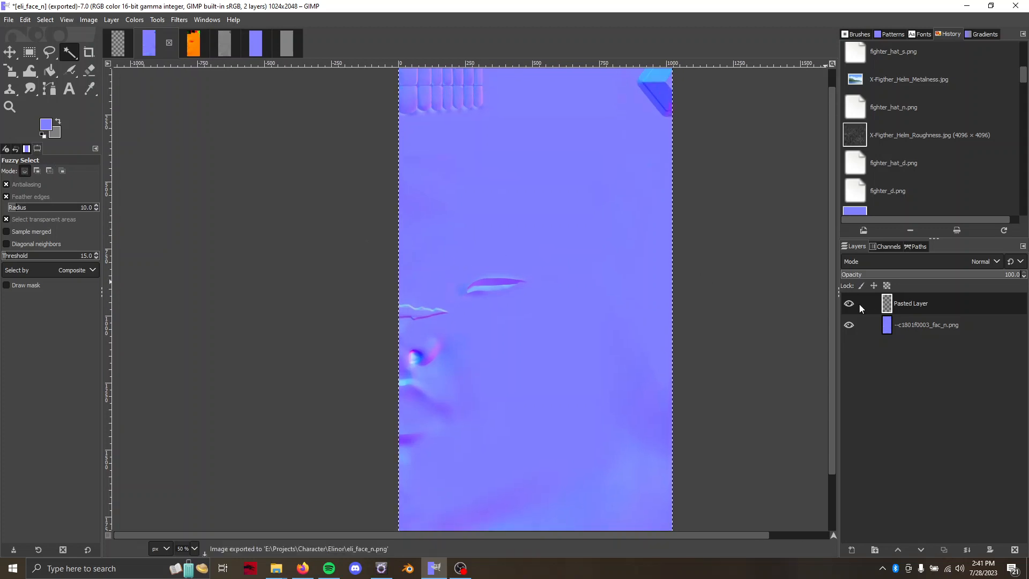
pyautogui.click(850, 304)
pyautogui.press('Down')
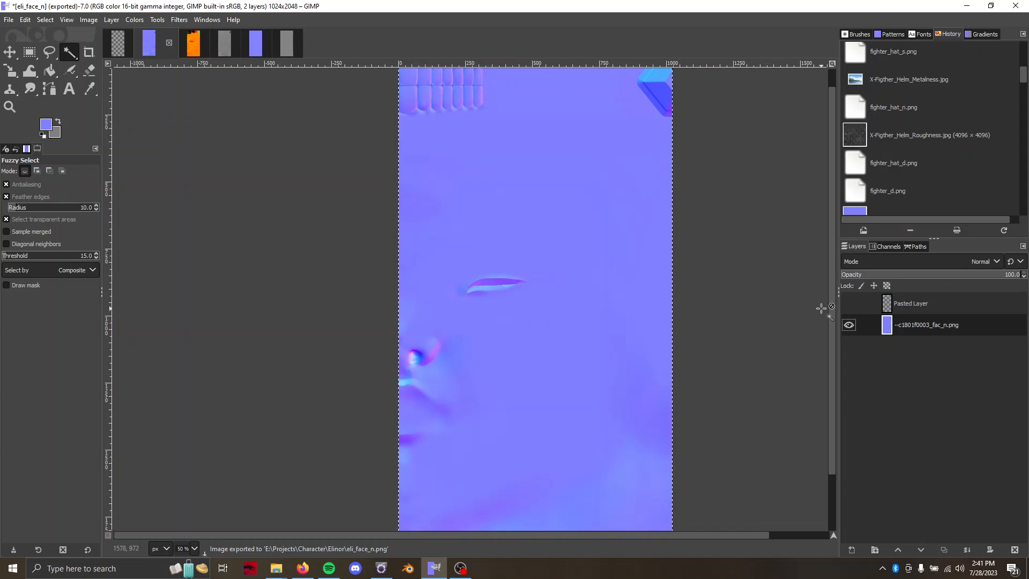
pyautogui.hotkey('ctrl', 'e')
# Show the pasted scar layer and export the image as eli_face_scar_n.png in the Elinor folder
pyautogui.click(848, 303)
pyautogui.click(907, 307)
pyautogui.click(9, 19)
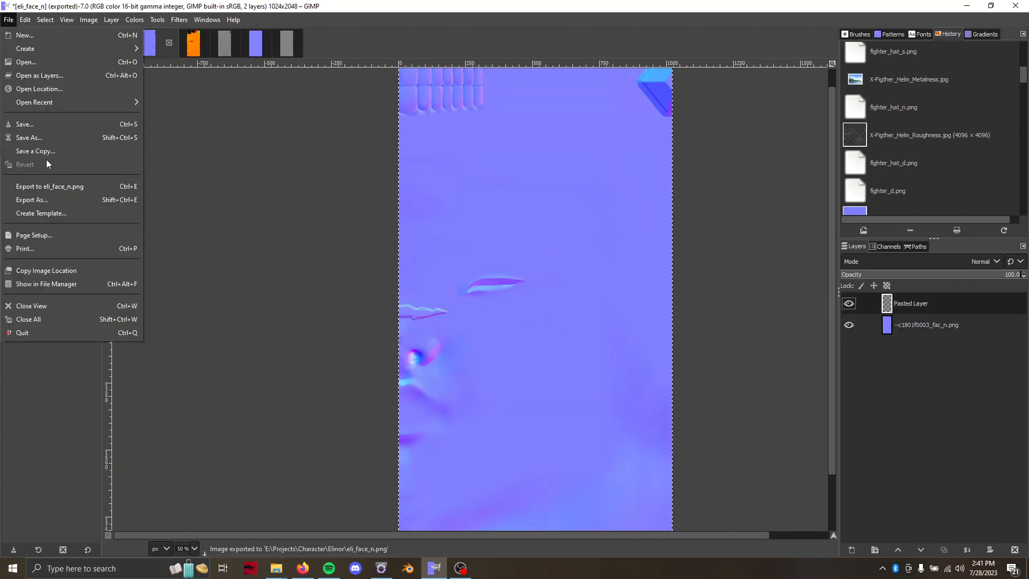
pyautogui.click(50, 199)
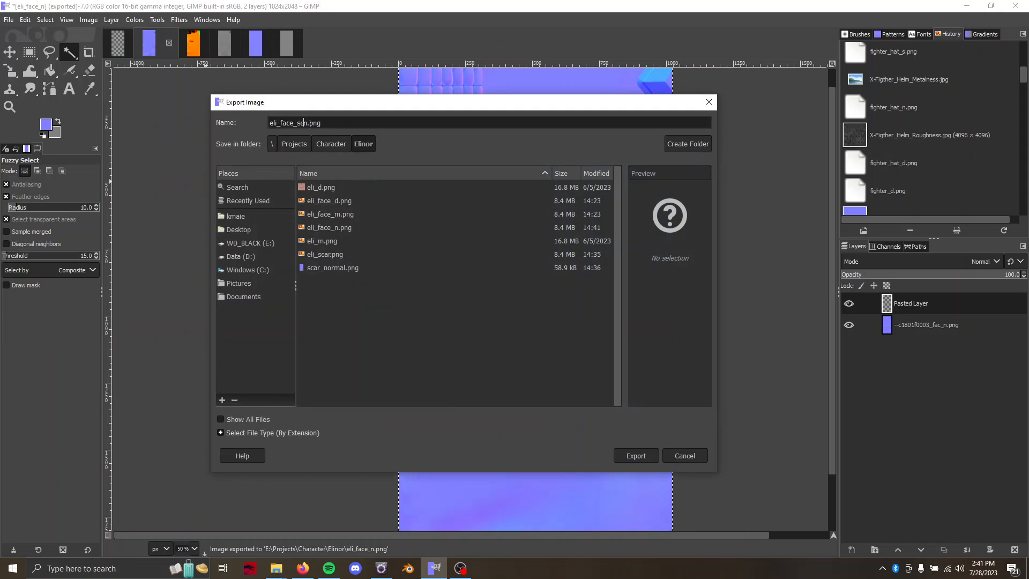
pyautogui.press('Return')
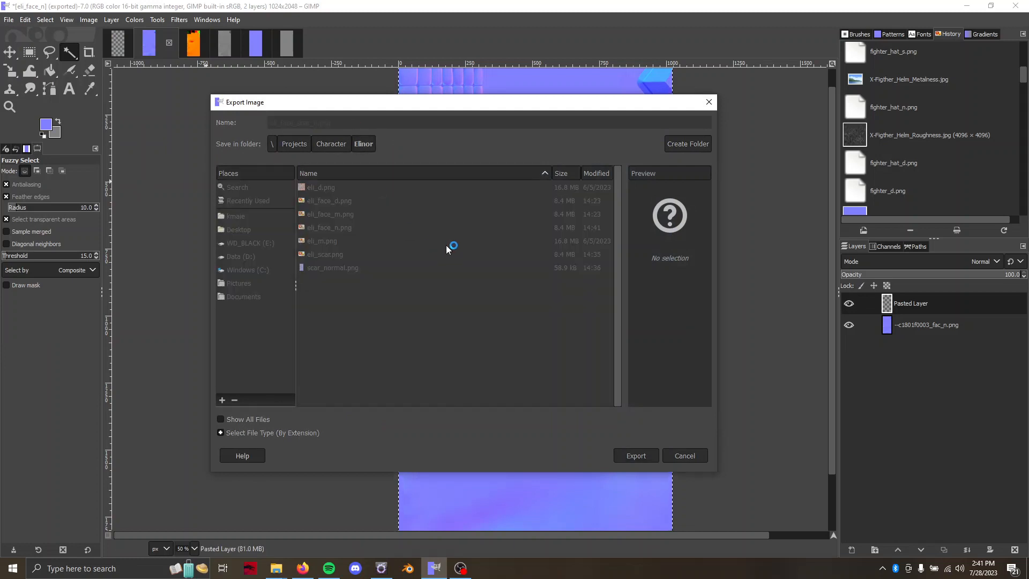
pyautogui.click(509, 418)
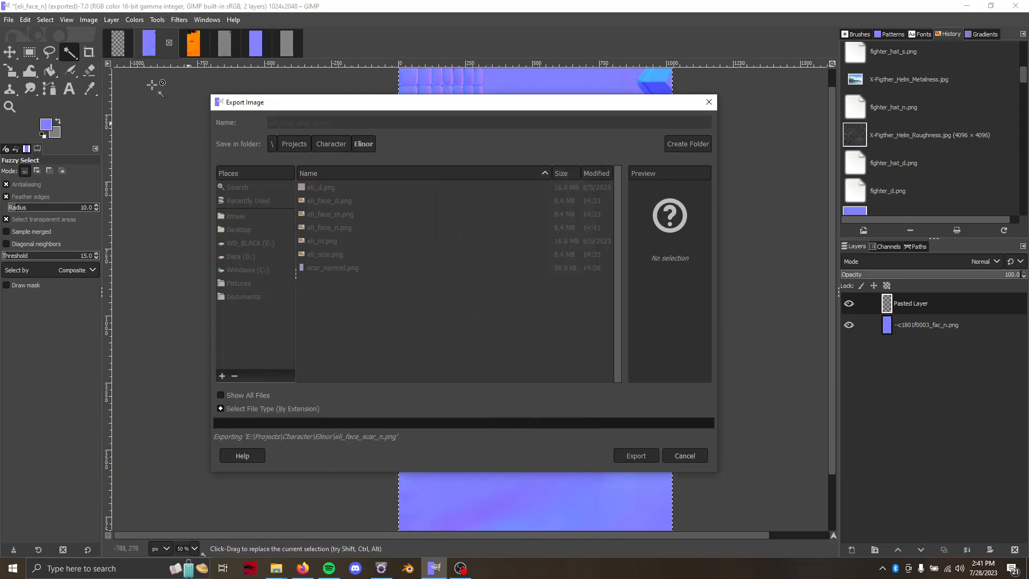
# Show the base face layer in the eli_scar image and export the combined texture as eli_scar_d.png
pyautogui.click(120, 50)
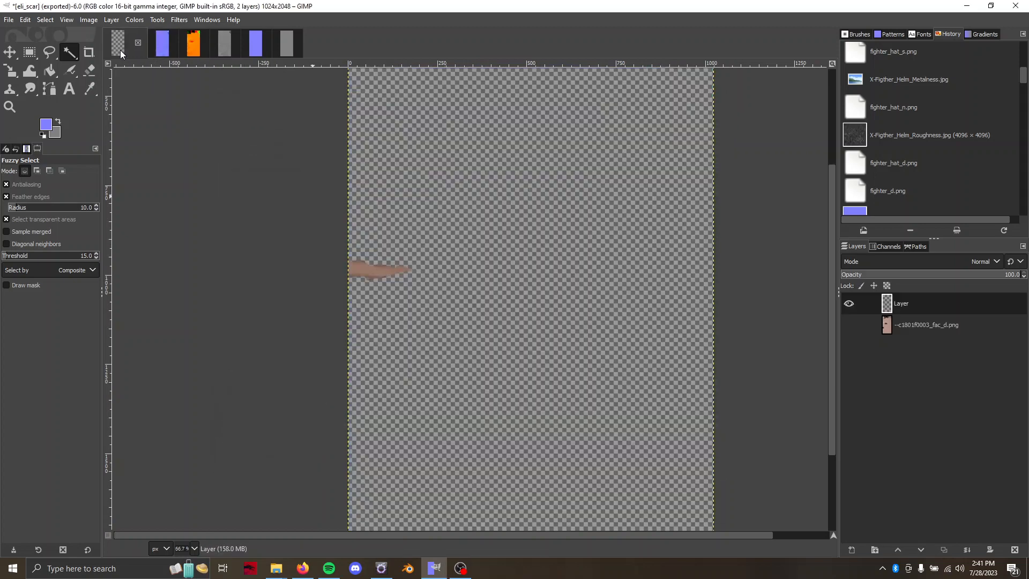
pyautogui.click(849, 324)
pyautogui.click(873, 326)
pyautogui.scroll(-2, 561, 282)
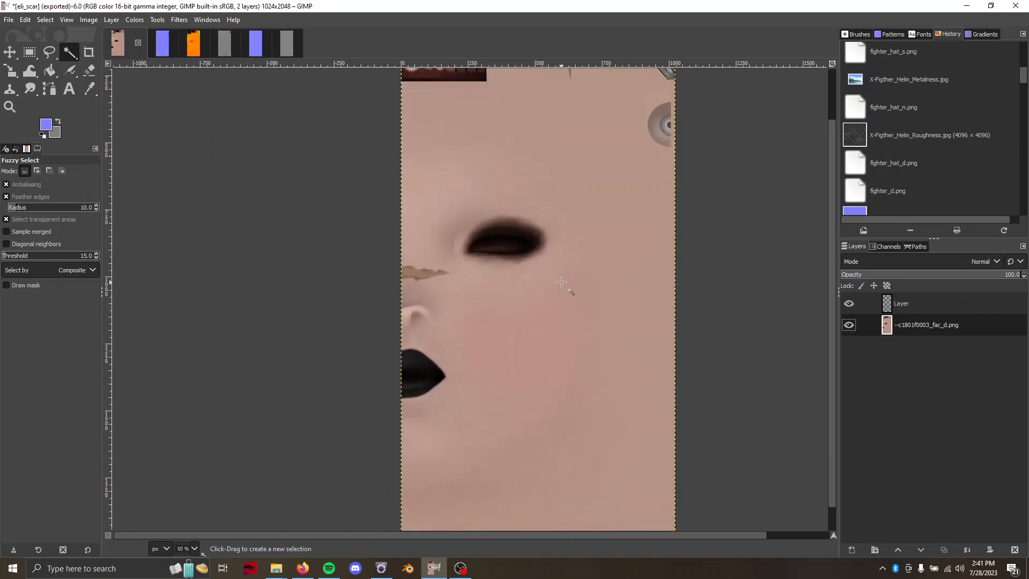
pyautogui.click(8, 19)
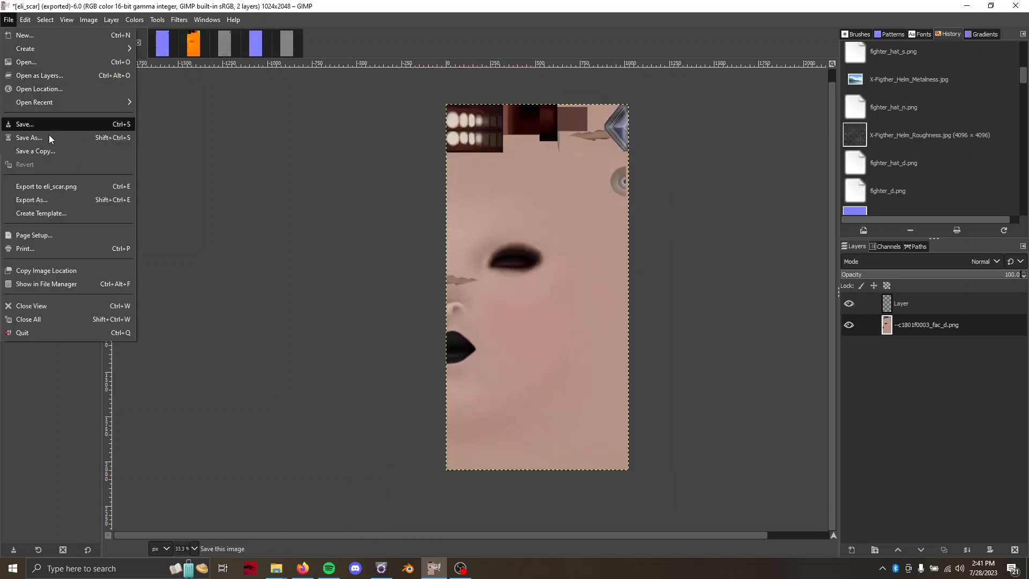
pyautogui.click(49, 200)
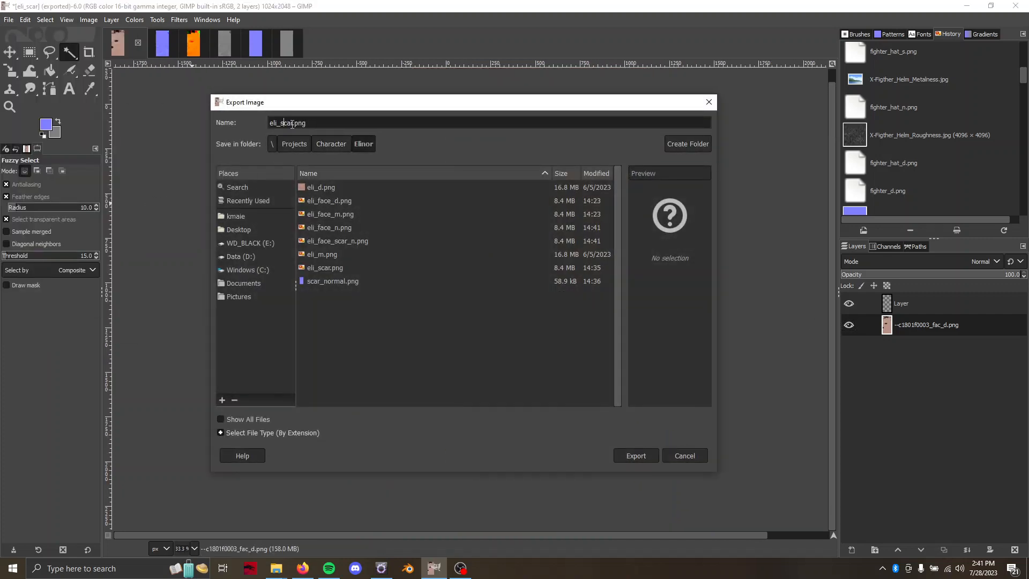
pyautogui.write('_d')
pyautogui.press('Return')
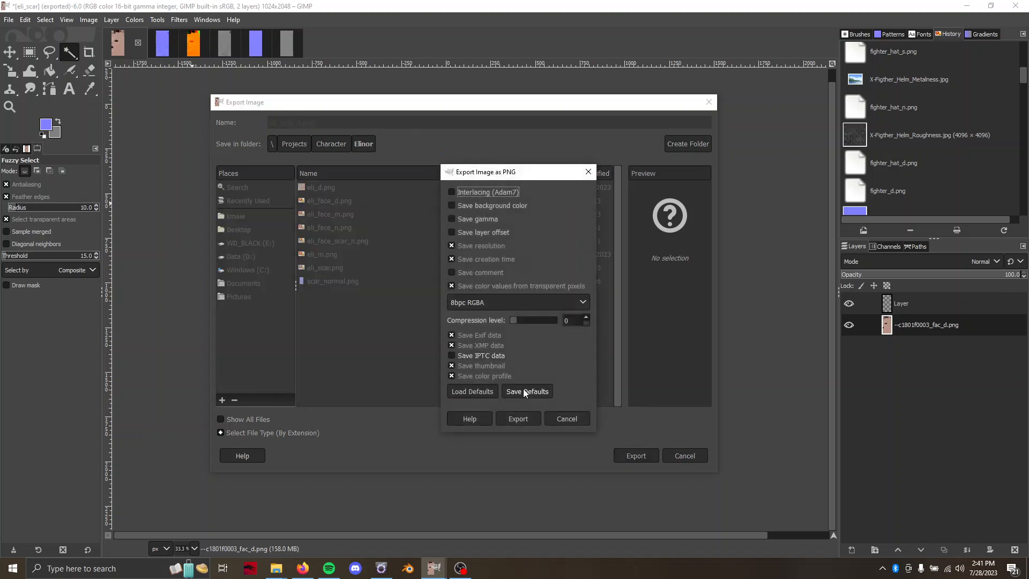
pyautogui.click(519, 414)
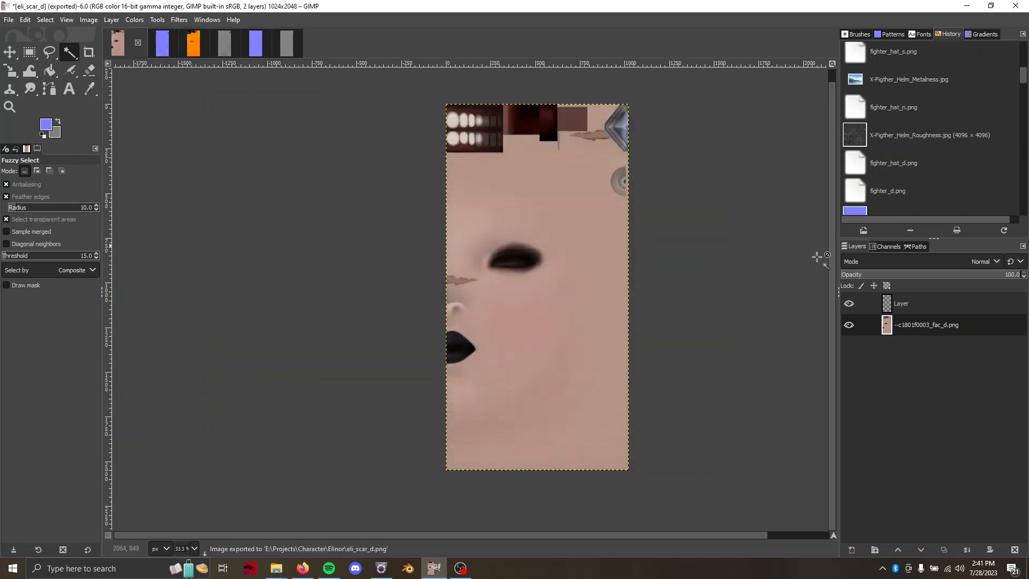
pyautogui.click(904, 309)
# Open the Decompose settings for the eli_face_m image
pyautogui.click(193, 43)
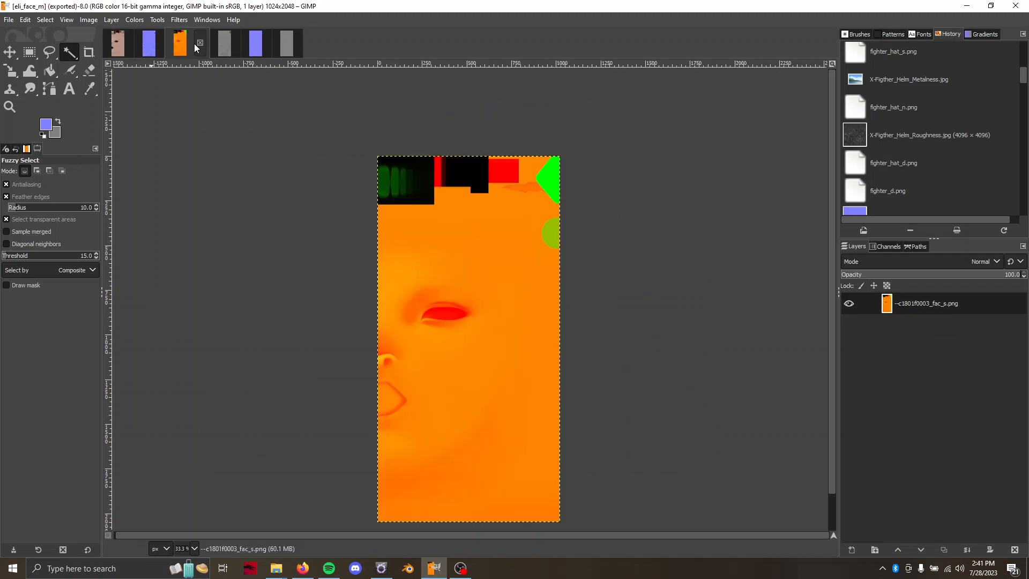
pyautogui.keyDown('ctrl'); pyautogui.scroll(1, 408, 294); pyautogui.keyUp('ctrl')
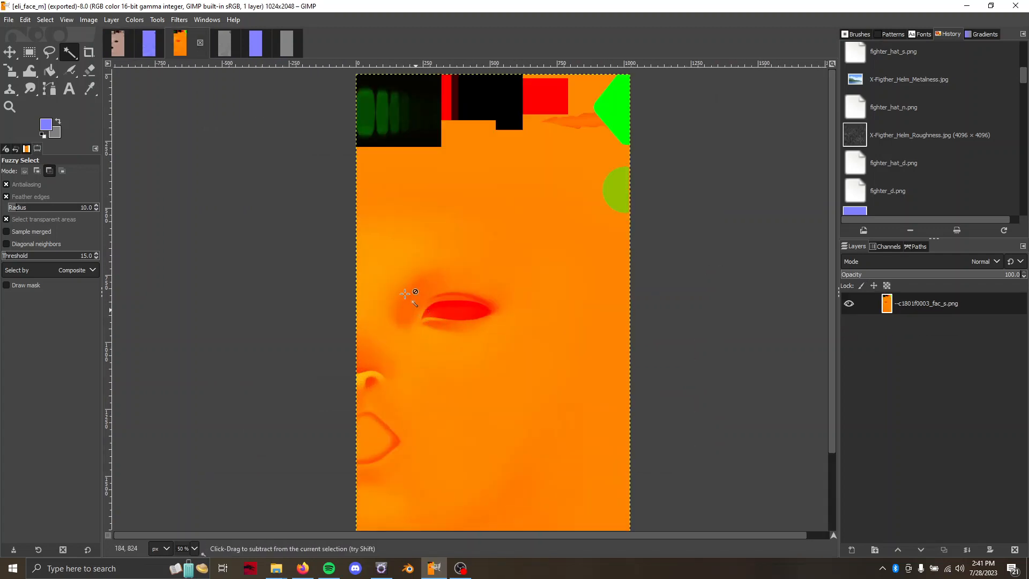
pyautogui.click(134, 19)
pyautogui.moveTo(171, 241)
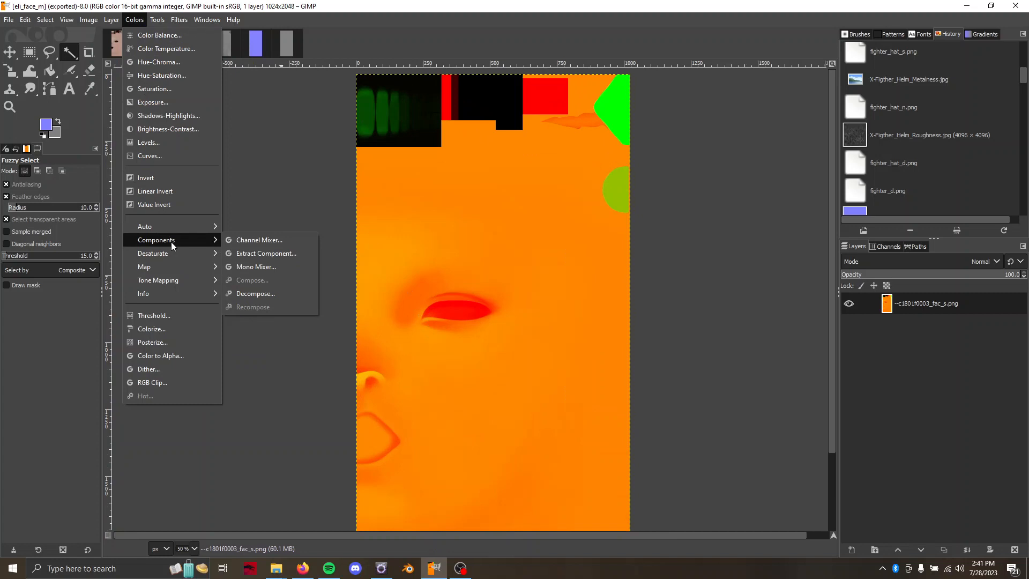
pyautogui.click(247, 290)
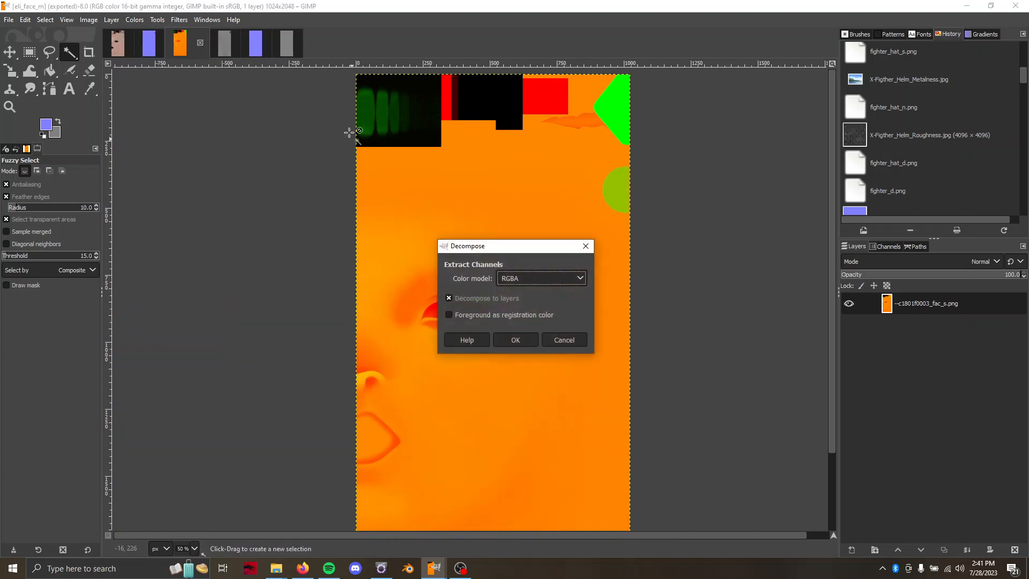
# Close the eli_face_n-RGBA, scar_normal and scar_normal-RGBA images and discard their changes
pyautogui.click(227, 47)
pyautogui.click(231, 43)
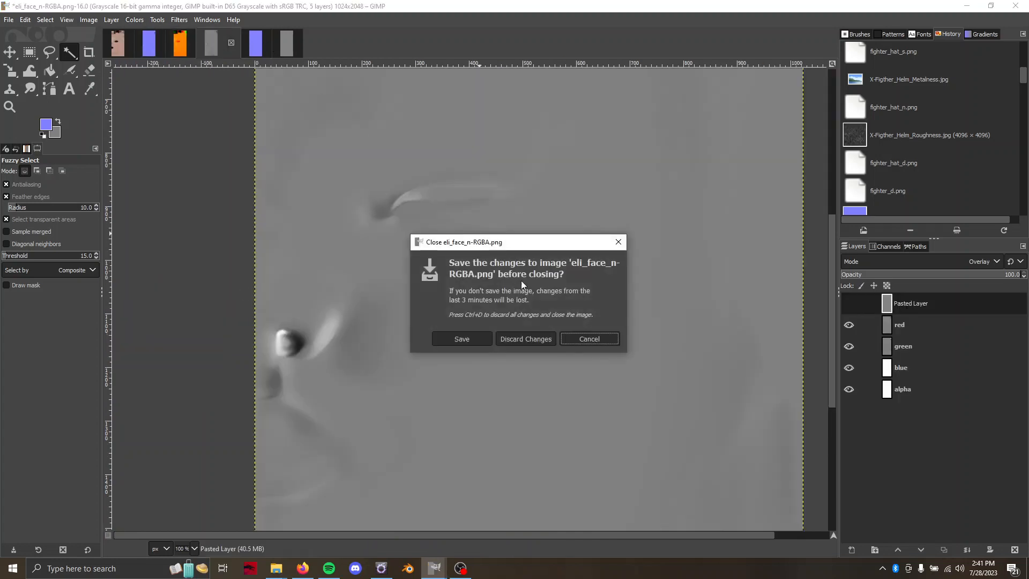
pyautogui.click(516, 337)
pyautogui.click(231, 43)
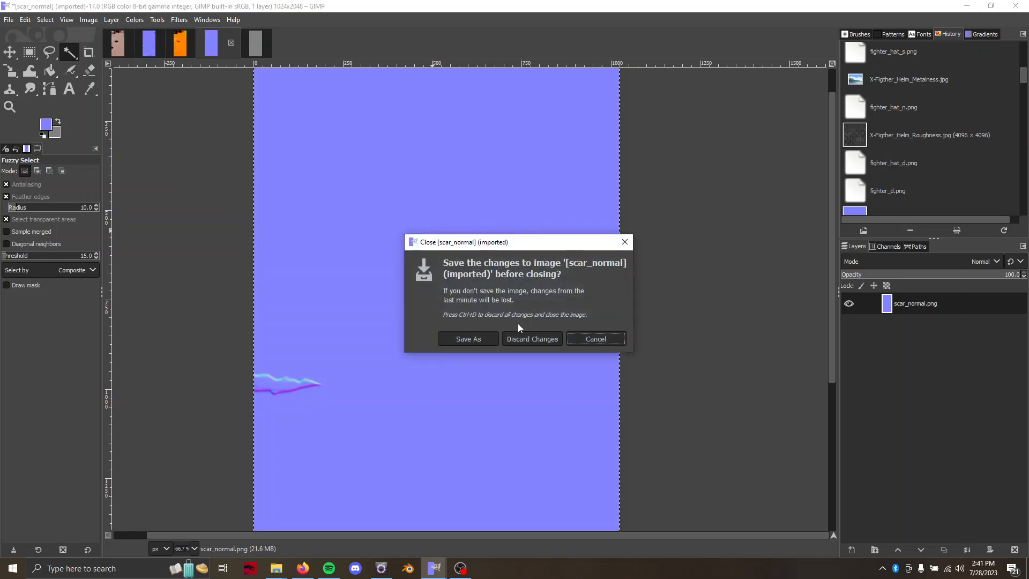
pyautogui.click(526, 339)
pyautogui.click(231, 43)
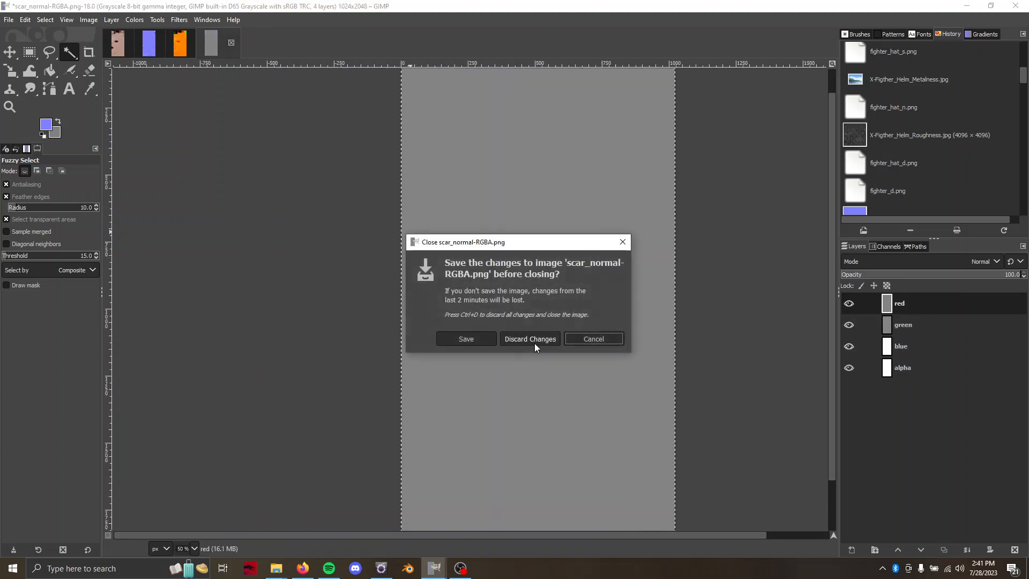
pyautogui.click(534, 340)
# Decompose the eli_face_m image into RGBA channel layers
pyautogui.moveTo(434, 568)
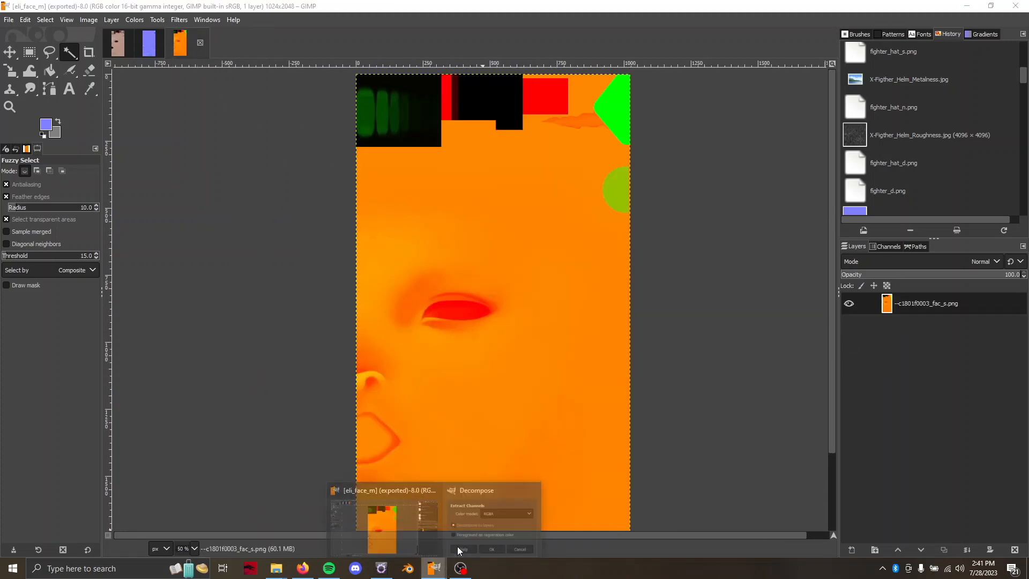
pyautogui.click(458, 545)
pyautogui.click(504, 339)
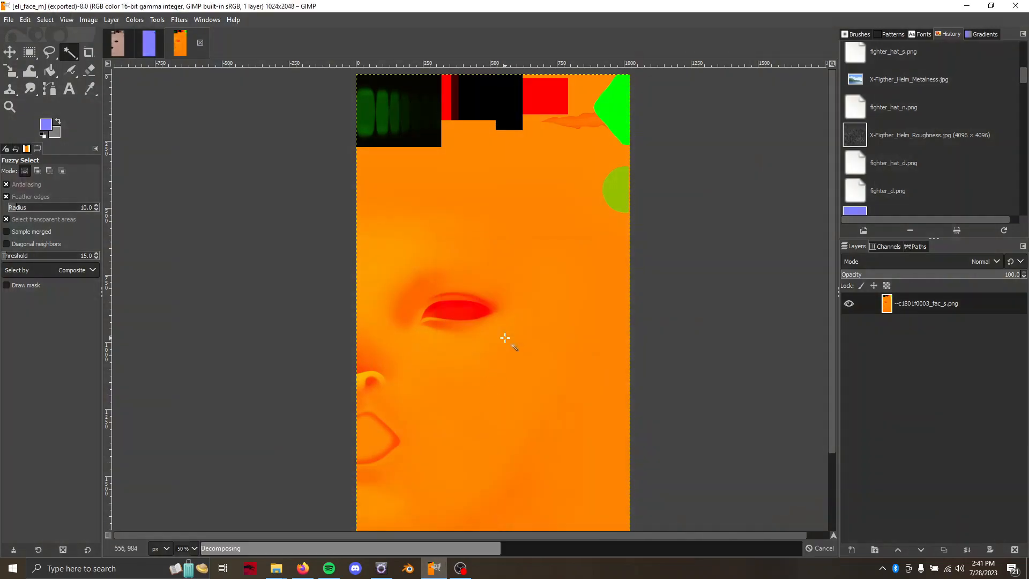
# Switch to Firefox and read the Skin Shader multi map channels in the FFXIV/TexTools reference spreadsheet
pyautogui.click(303, 568)
pyautogui.click(568, 12)
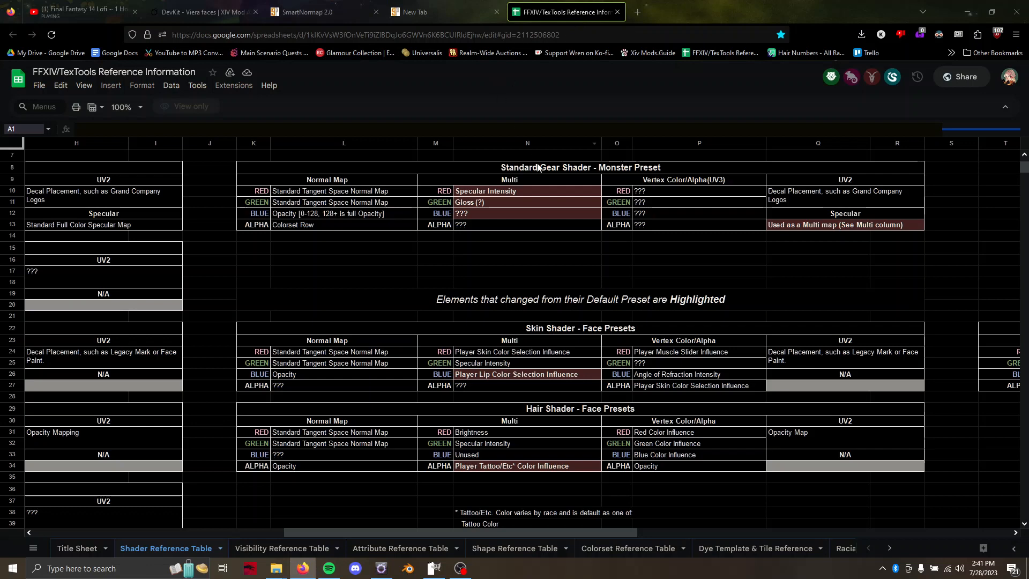
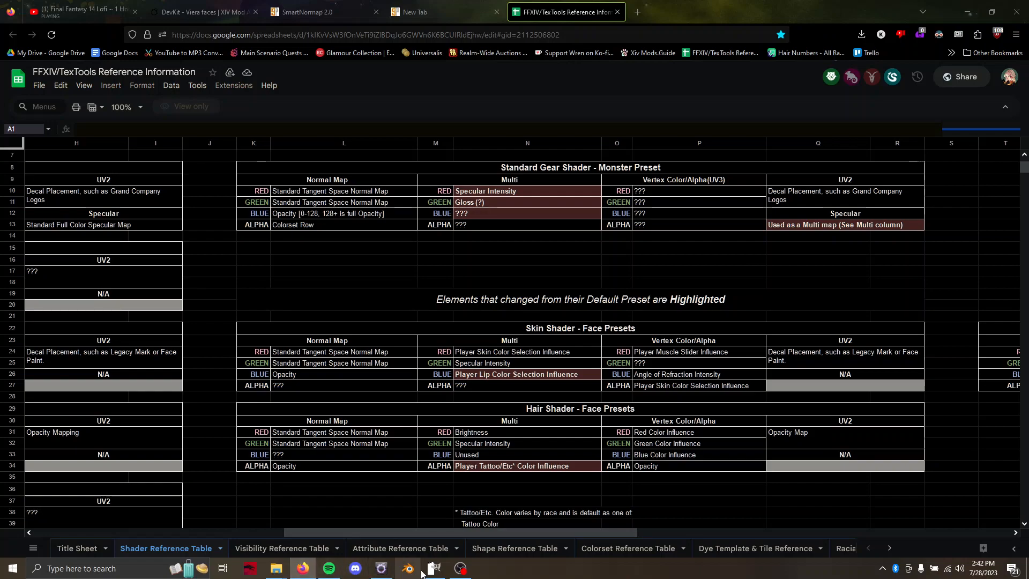
pyautogui.click(434, 568)
# Switch the red and green layers of the decomposed mask off and on to examine each channel
pyautogui.scroll(-2, 521, 231)
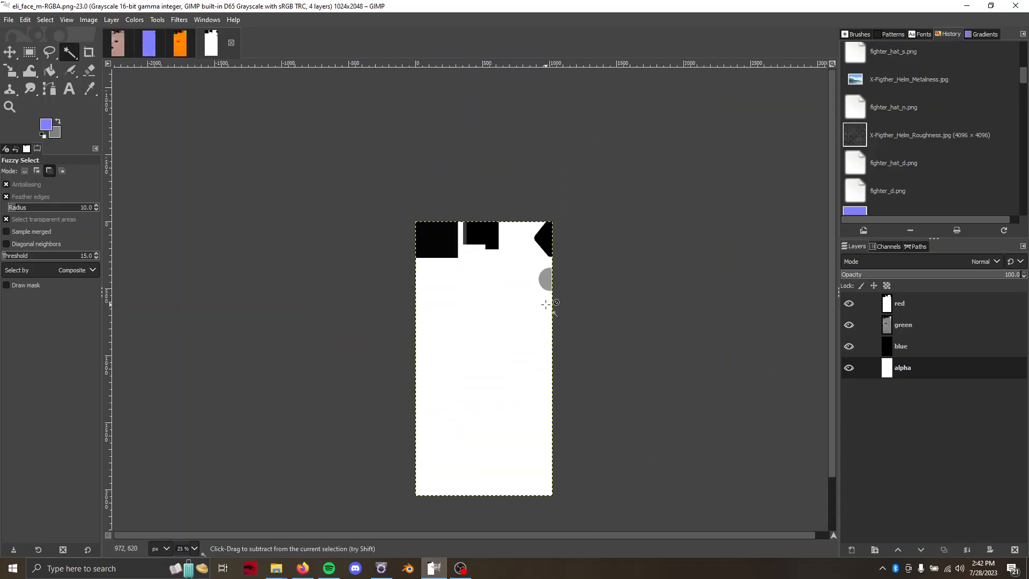
pyautogui.scroll(3, 546, 298)
pyautogui.click(848, 304)
pyautogui.scroll(-1, 536, 263)
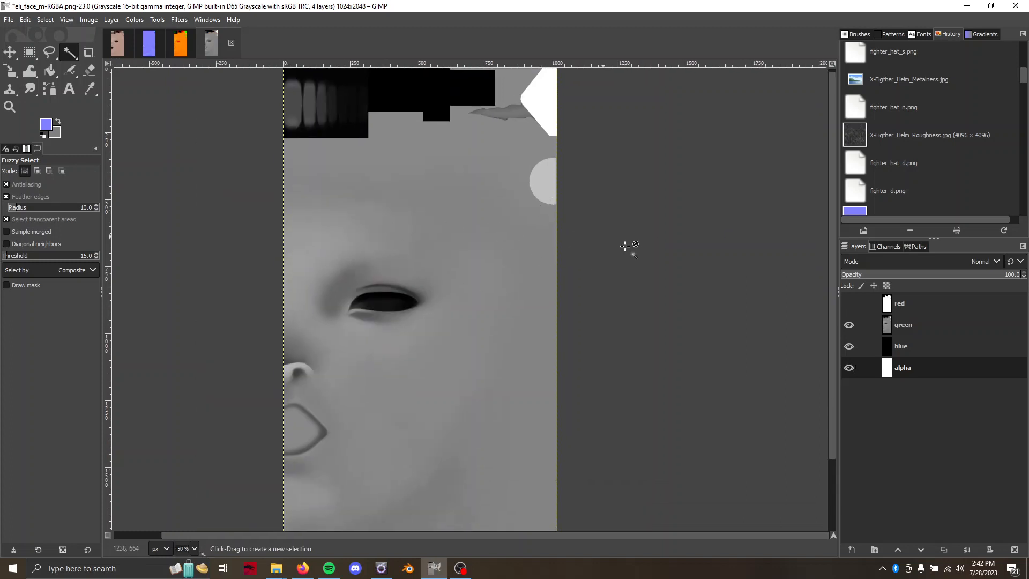
pyautogui.click(849, 325)
pyautogui.click(849, 324)
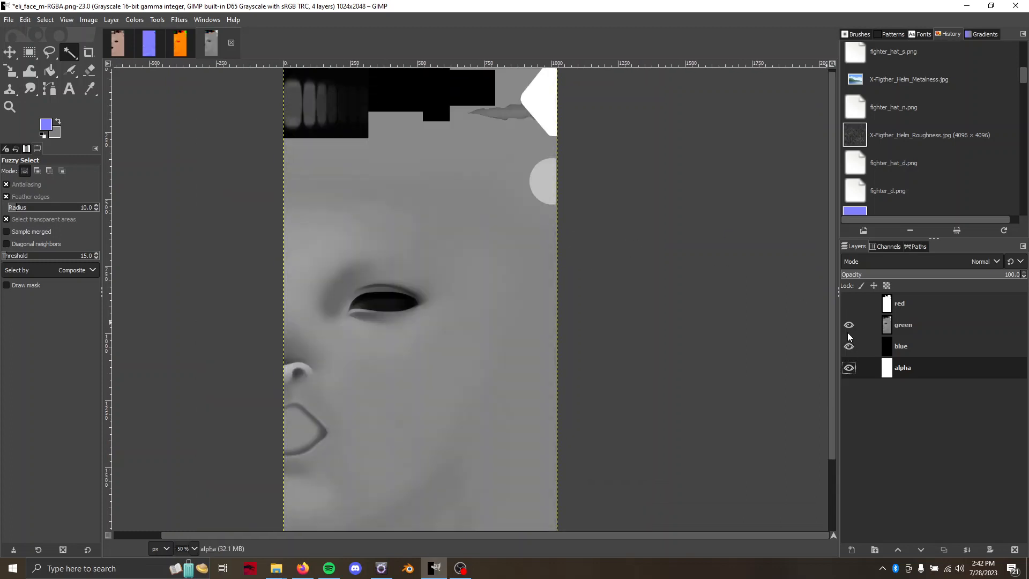
pyautogui.click(849, 303)
pyautogui.scroll(1, 533, 257)
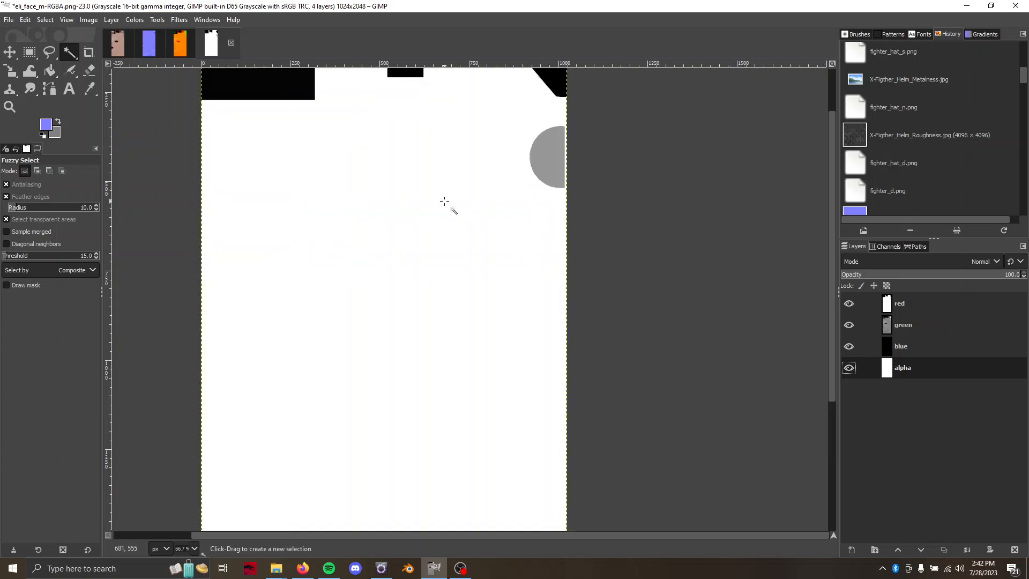
# Paste the grayscale scar into the eli_face_m-RGBA image and compare it with the scar in eli_scar_d
pyautogui.hotkey('ctrl', 'v')
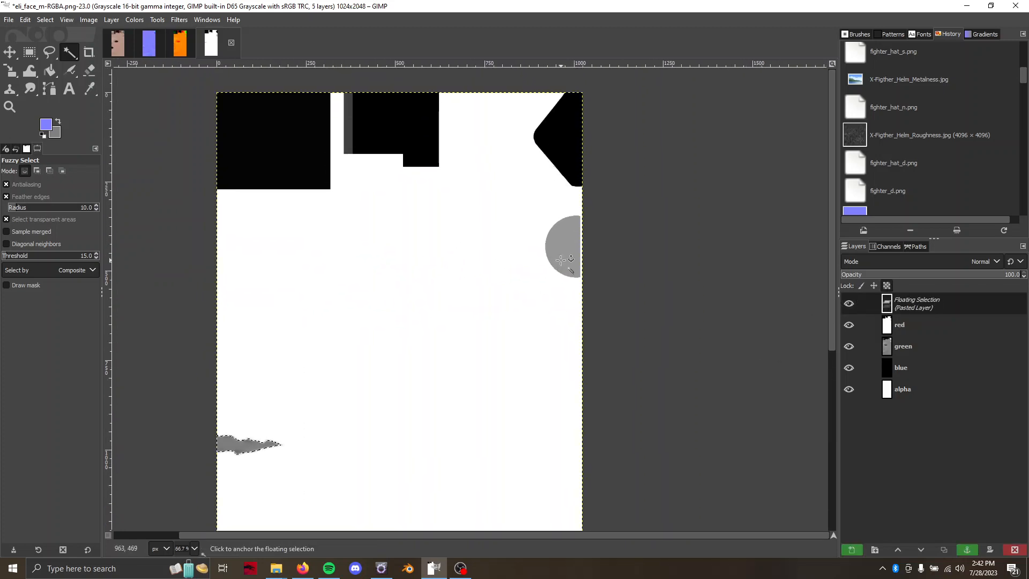
pyautogui.scroll(2, 335, 308)
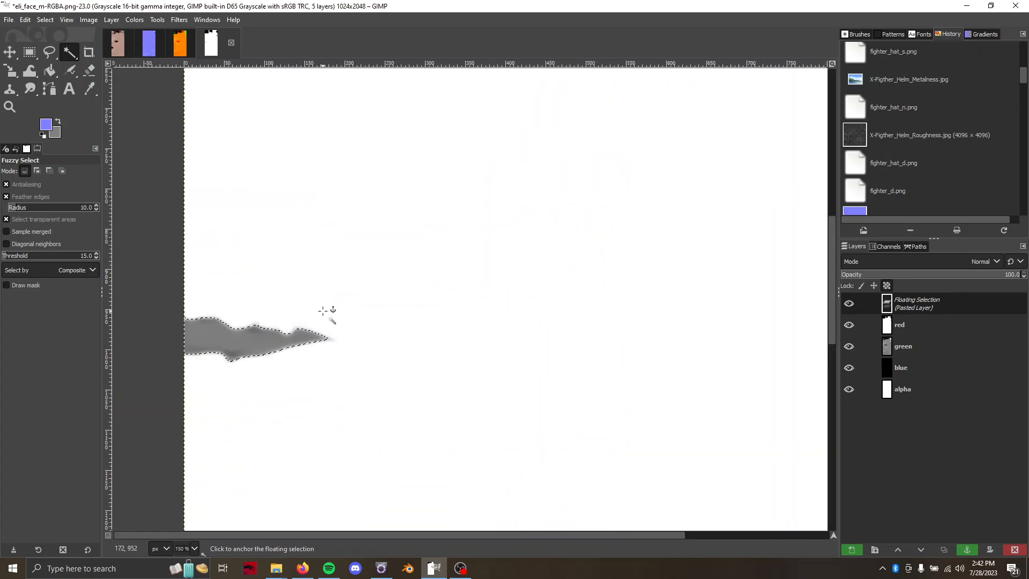
pyautogui.click(135, 20)
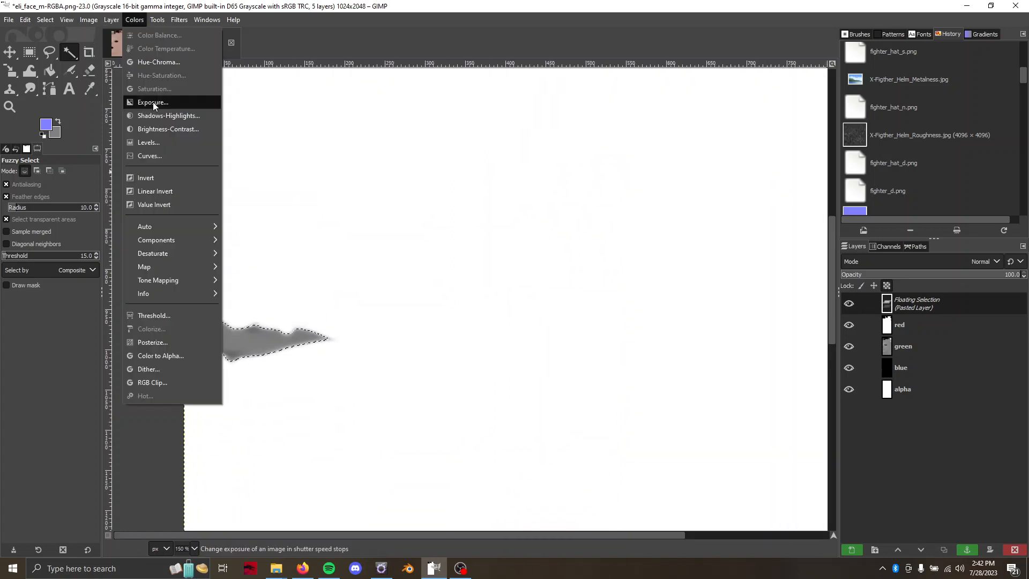
pyautogui.click(273, 305)
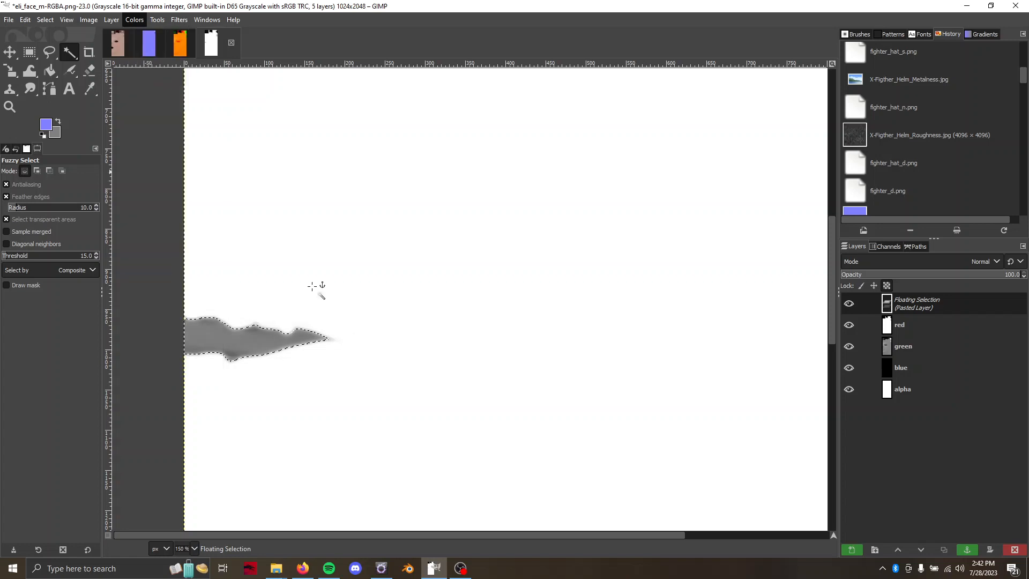
pyautogui.click(117, 43)
pyautogui.keyDown('ctrl'); pyautogui.scroll(3, 416, 277); pyautogui.keyUp('ctrl')
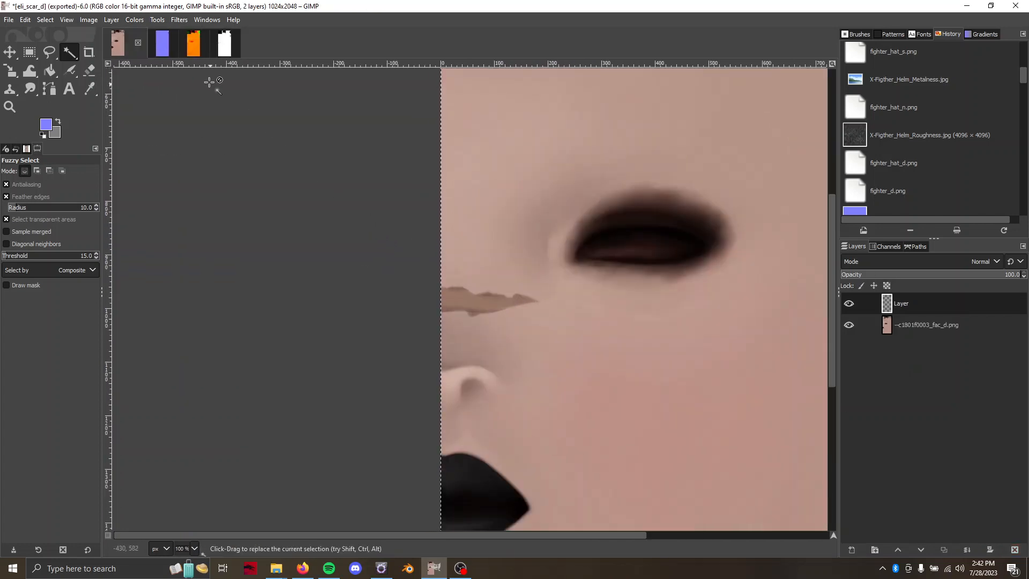
pyautogui.click(224, 43)
pyautogui.hotkey('ctrl', 'v')
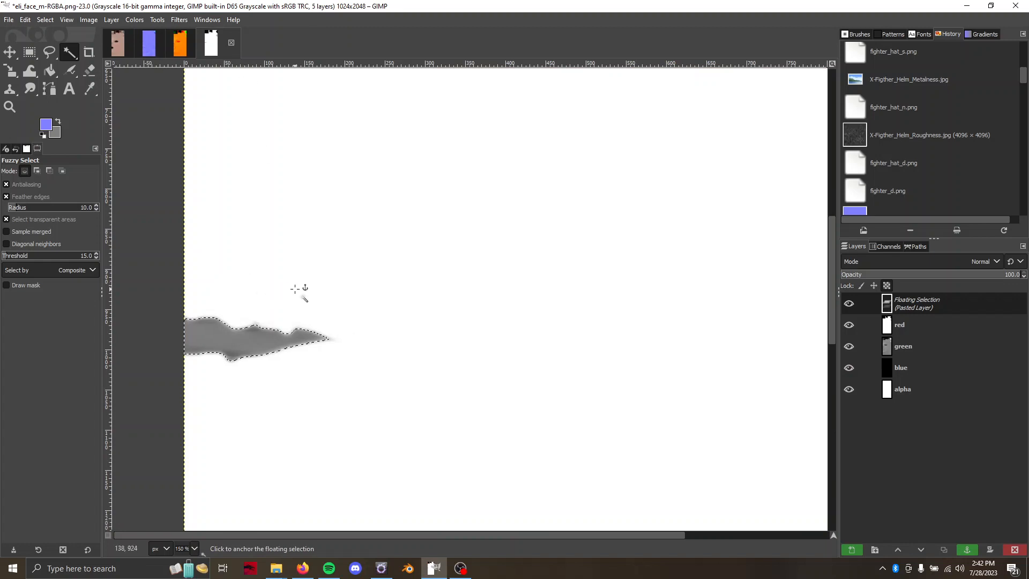
# Invert the floating scar's colors and anchor it onto the red channel layer
pyautogui.click(136, 22)
pyautogui.click(169, 179)
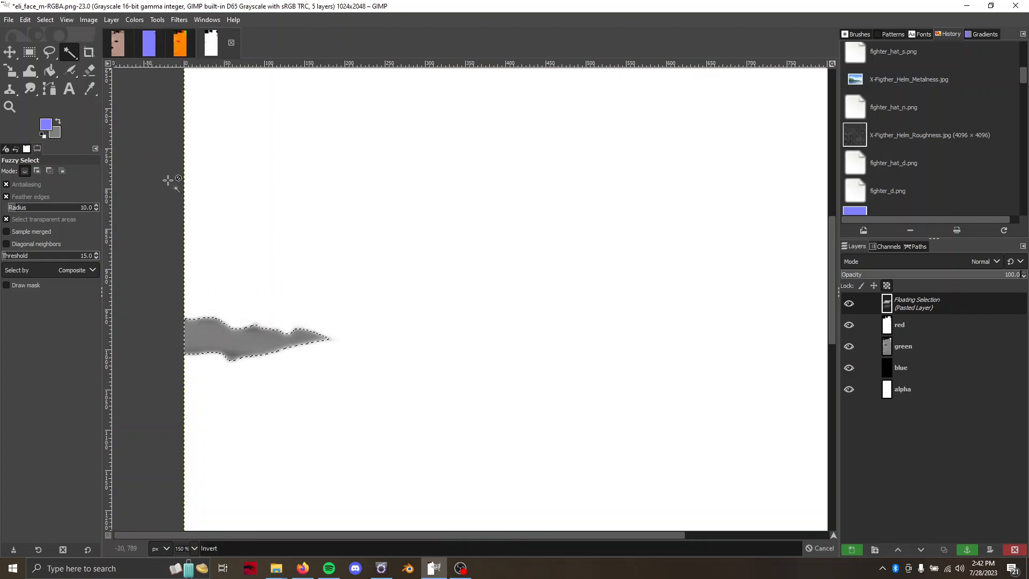
pyautogui.press('r')
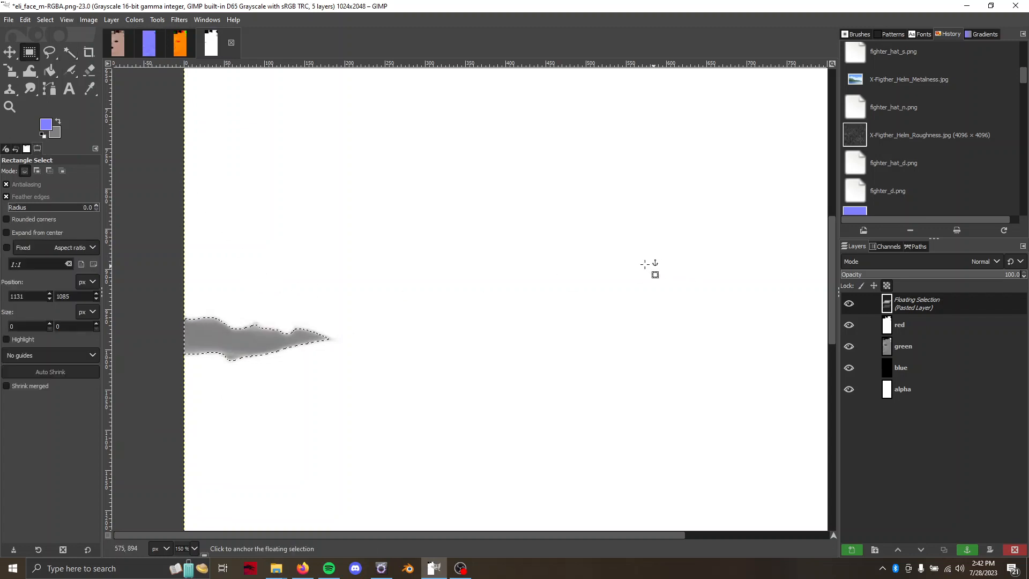
pyautogui.click(464, 242)
pyautogui.scroll(-2, 464, 243)
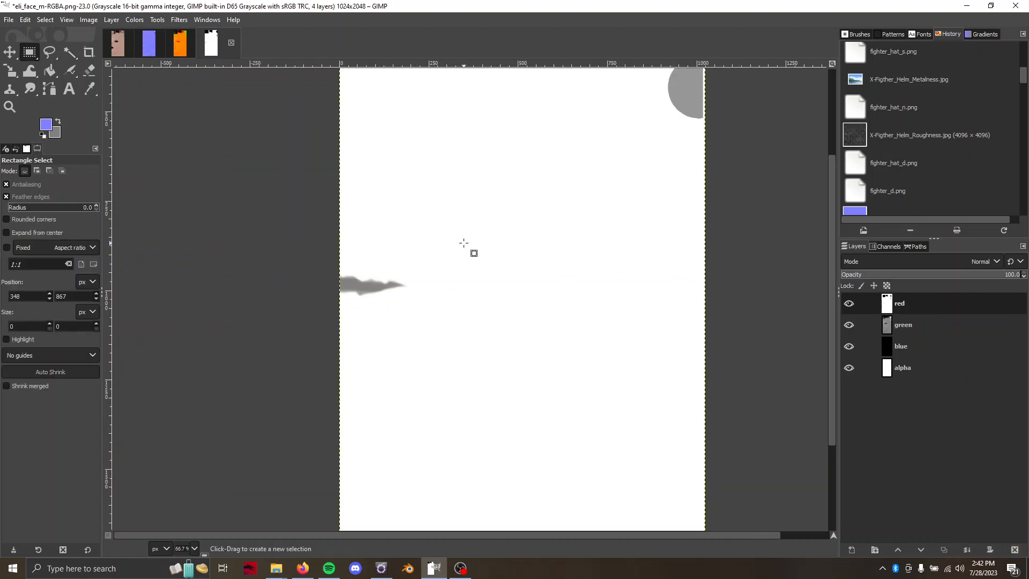
pyautogui.scroll(2, 464, 295)
pyautogui.scroll(-1, 465, 296)
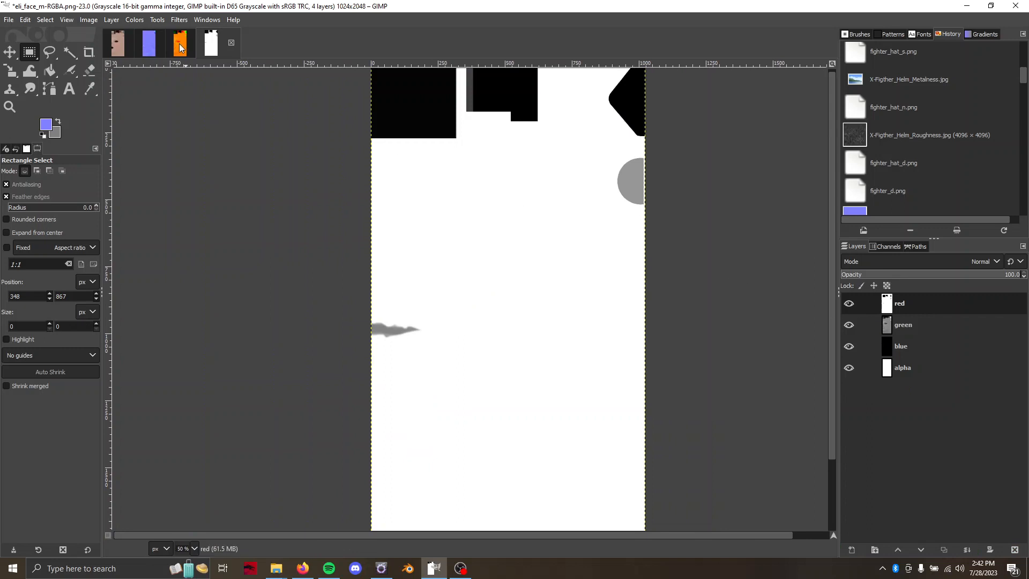
# Compose the red, green, blue and alpha layers into a new image using the RGBA color model
pyautogui.click(134, 19)
pyautogui.moveTo(173, 241)
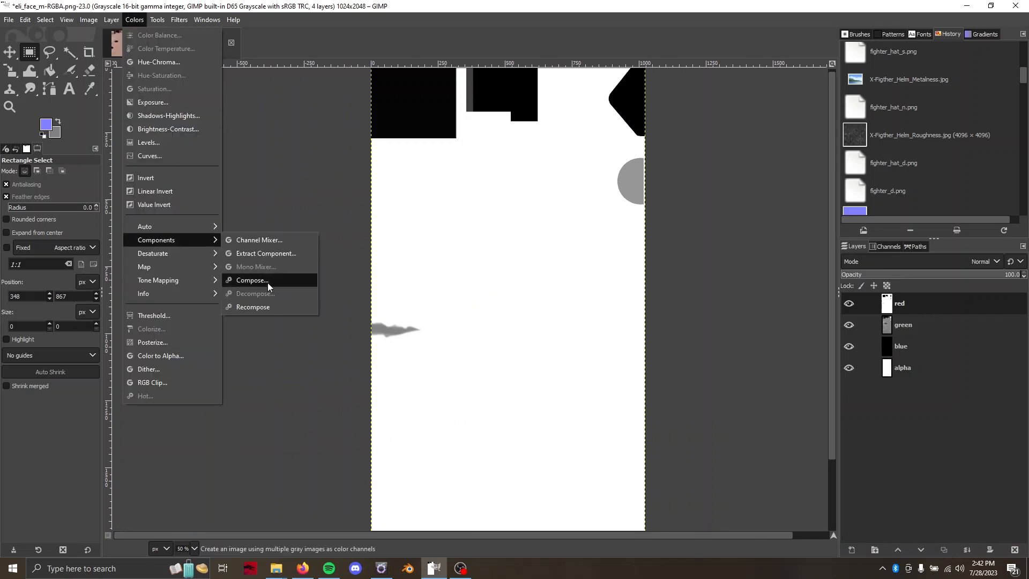
pyautogui.click(268, 283)
pyautogui.click(508, 251)
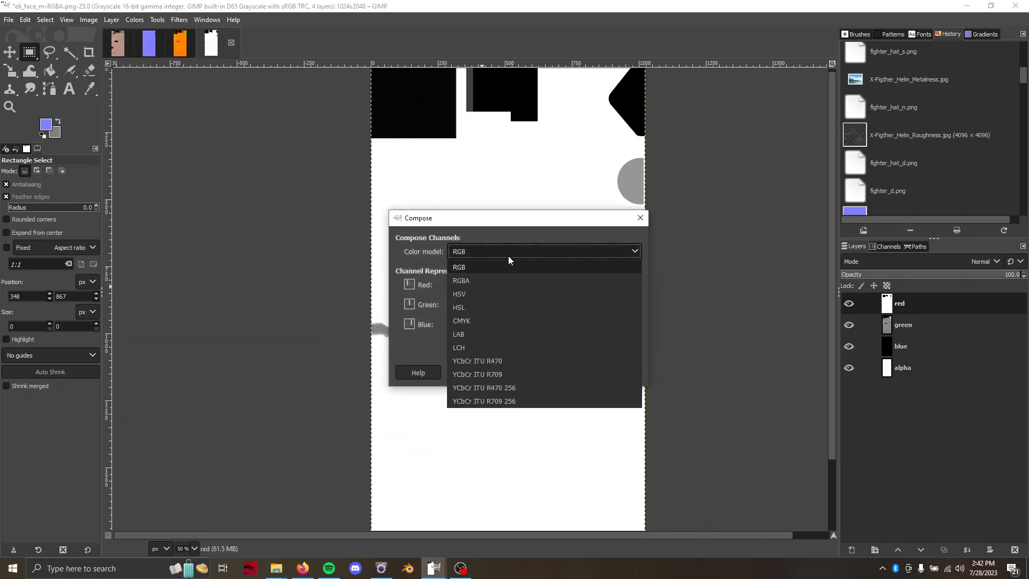
pyautogui.click(508, 257)
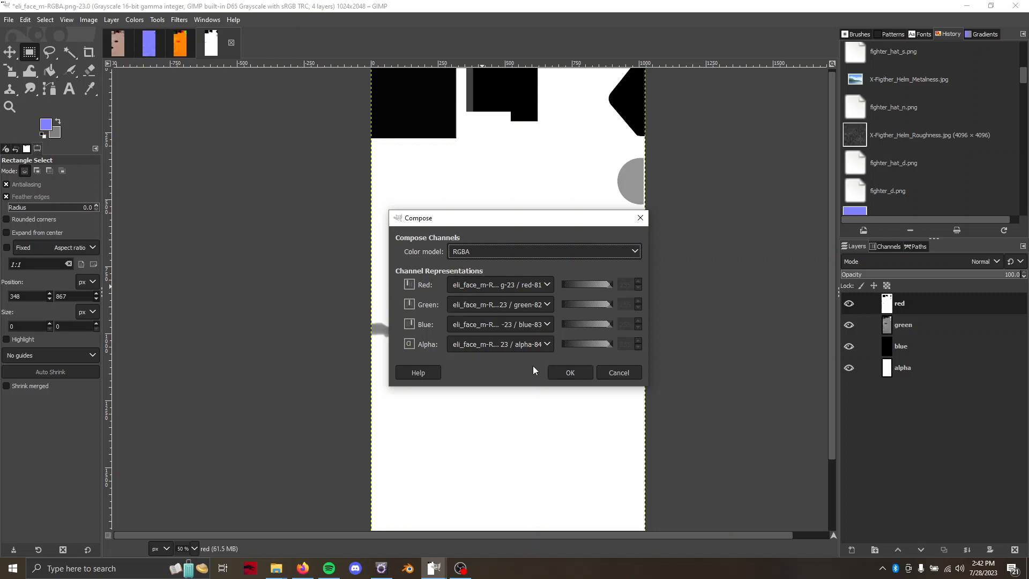
pyautogui.click(571, 373)
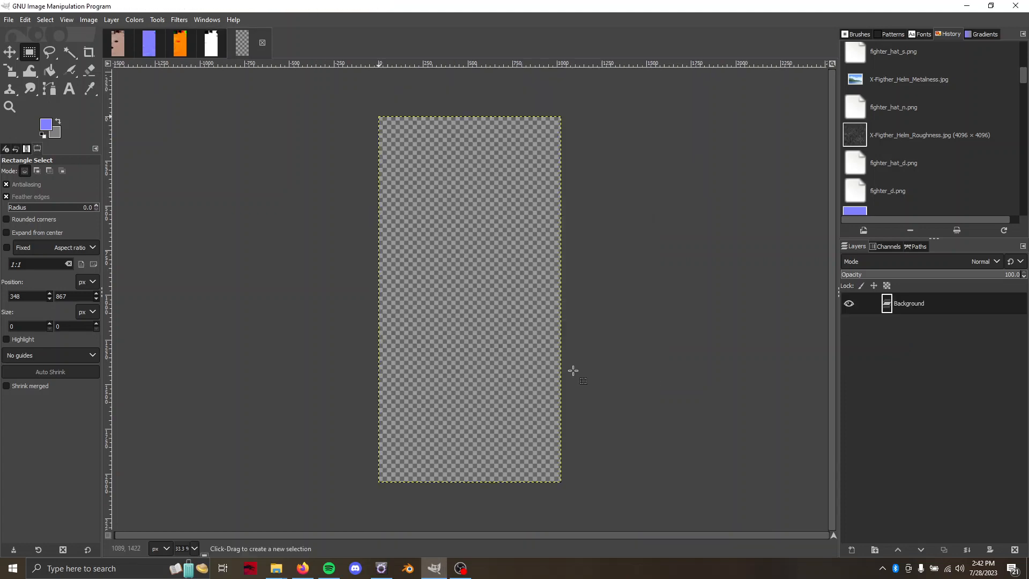
# Examine the scar's color on the nose bridge in the composed mask texture
pyautogui.scroll(-1, 429, 304)
pyautogui.scroll(2, 395, 295)
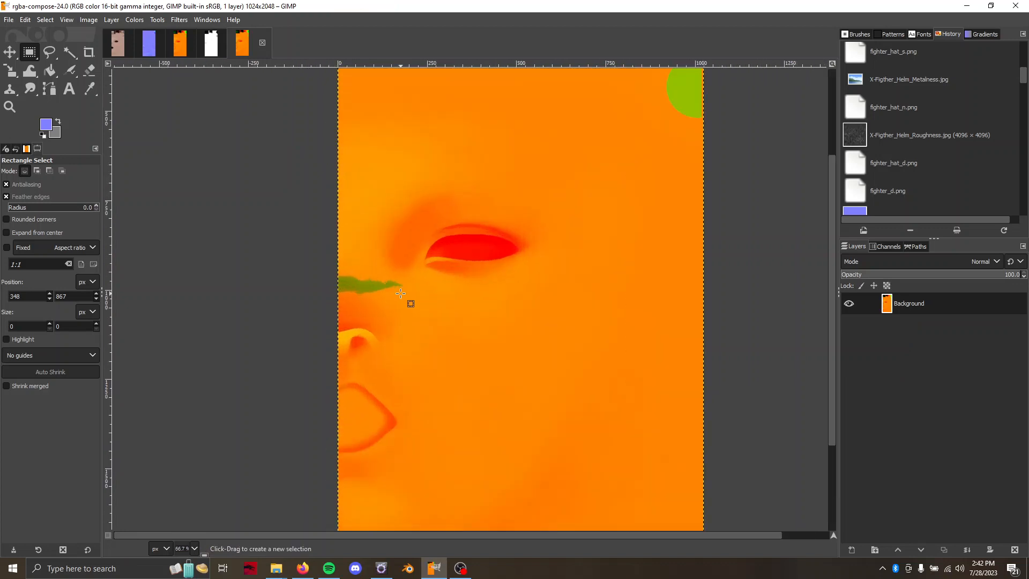
pyautogui.scroll(-1, 369, 290)
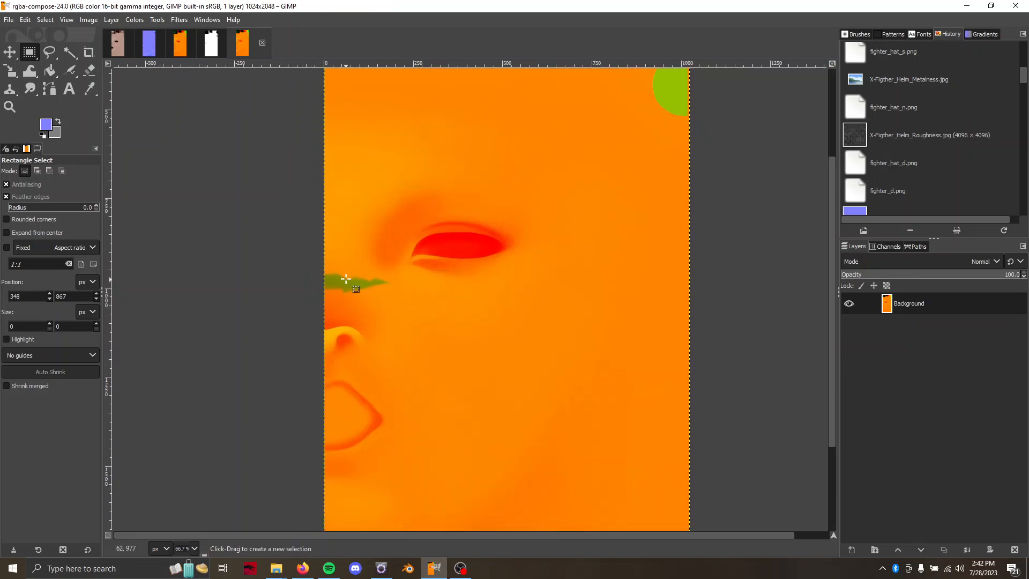
pyautogui.scroll(-2, 368, 290)
pyautogui.moveTo(453, 212); pyautogui.dragTo(463, 247)
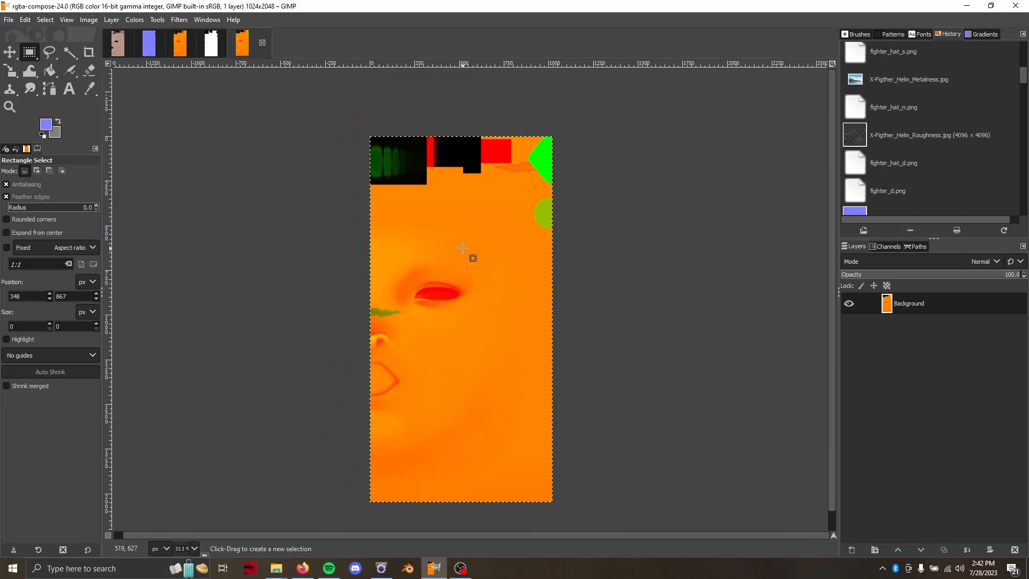
pyautogui.scroll(2, 389, 178)
pyautogui.scroll(-1, 377, 172)
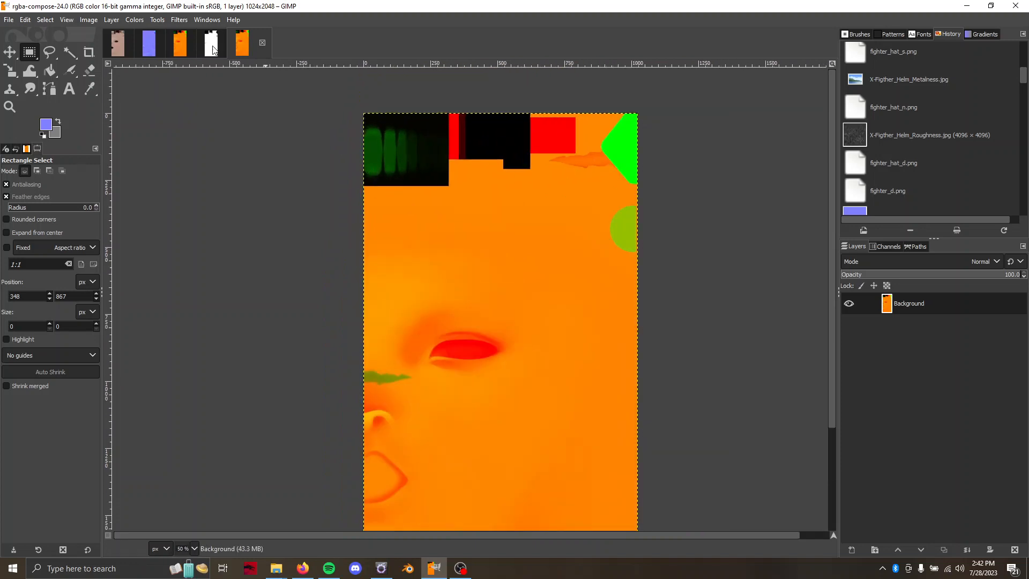
# Select a rectangle of about 376 × 284 px around the scar on the red layer of eli_face_m-RGBA
pyautogui.click(213, 50)
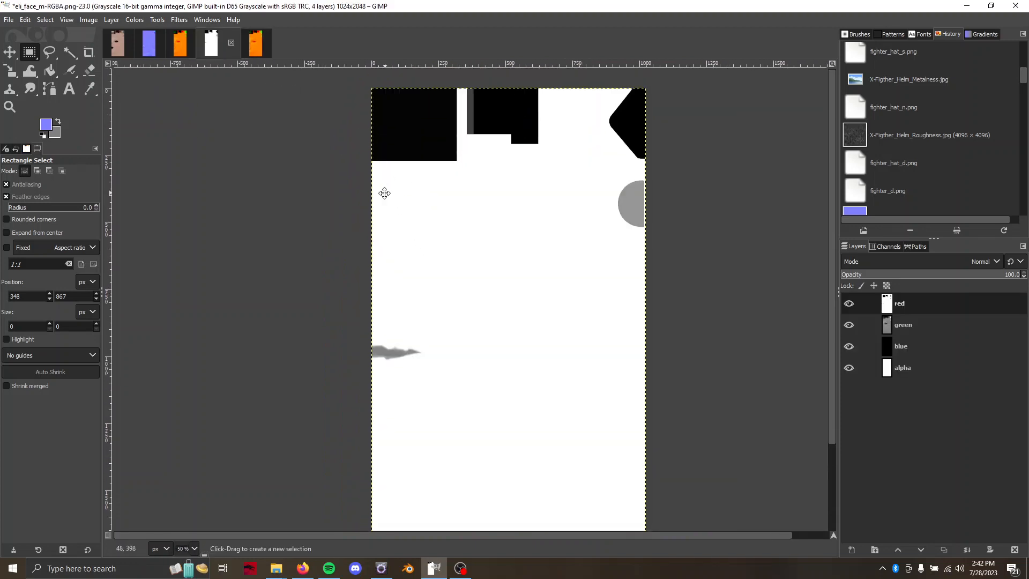
pyautogui.press('ctrl')
pyautogui.moveTo(349, 308); pyautogui.dragTo(449, 384)
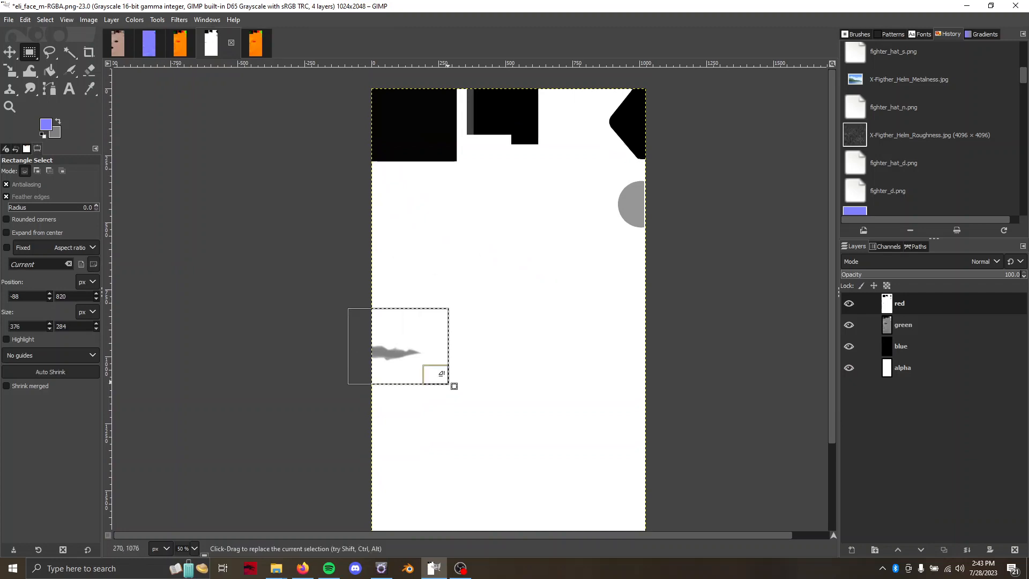
# Lighten the selected scar on the red layer with an Exposure adjustment of 1.25
pyautogui.click(134, 20)
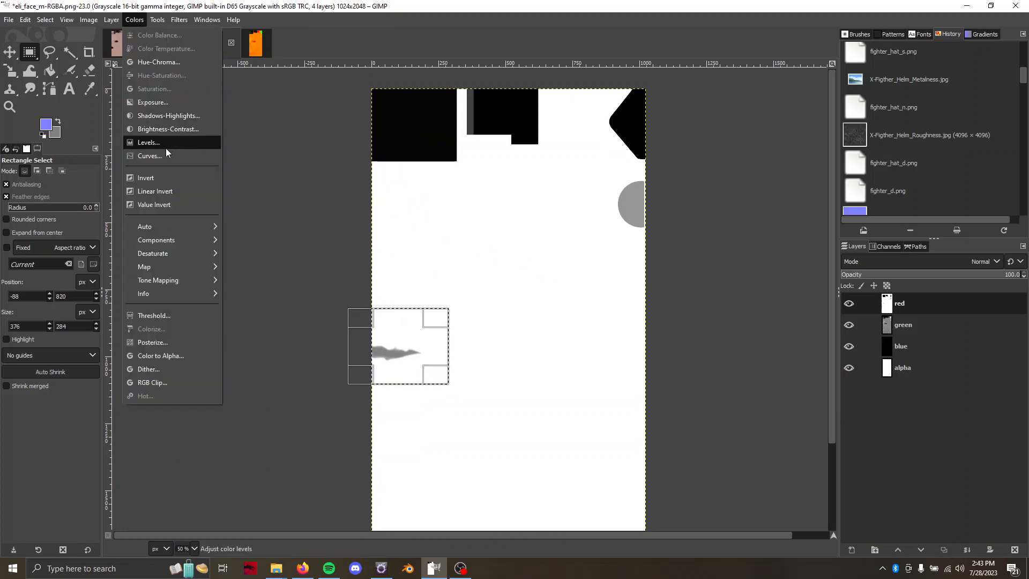
pyautogui.click(160, 102)
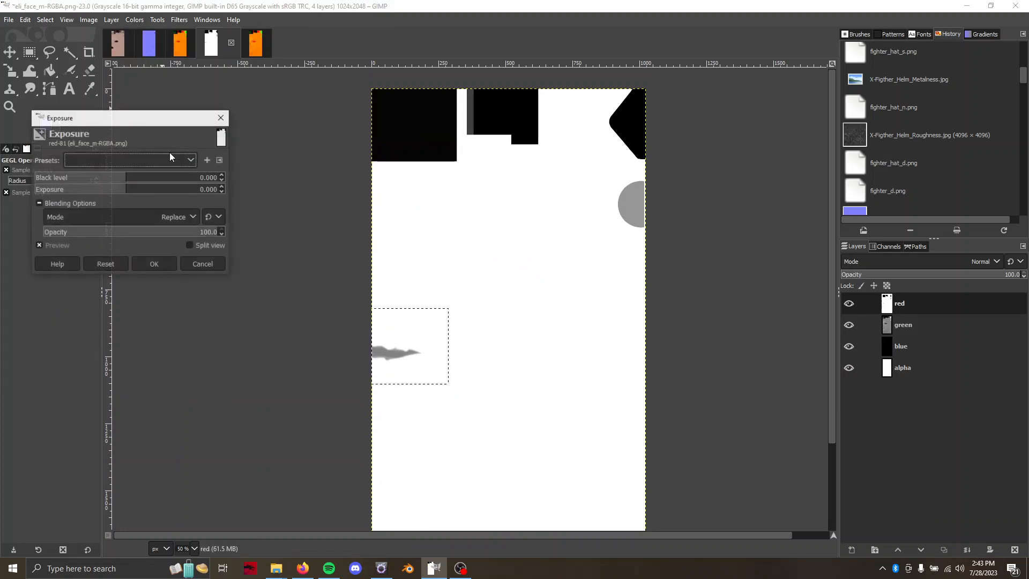
pyautogui.click(127, 191)
pyautogui.moveTo(126, 192); pyautogui.dragTo(137, 193)
pyautogui.click(209, 190)
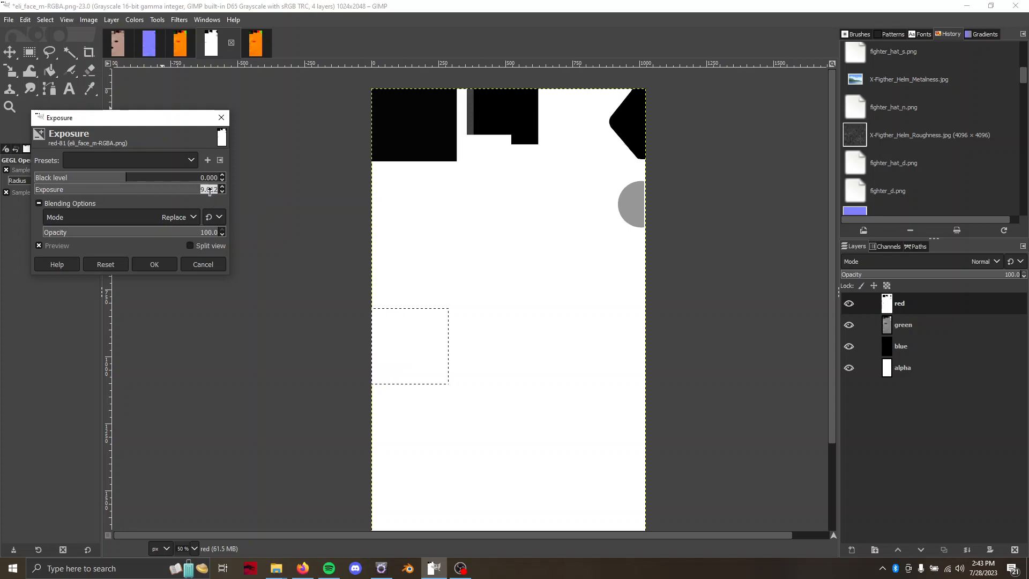
pyautogui.write('1.2')
pyautogui.press('Return')
pyautogui.scroll(4, 405, 344)
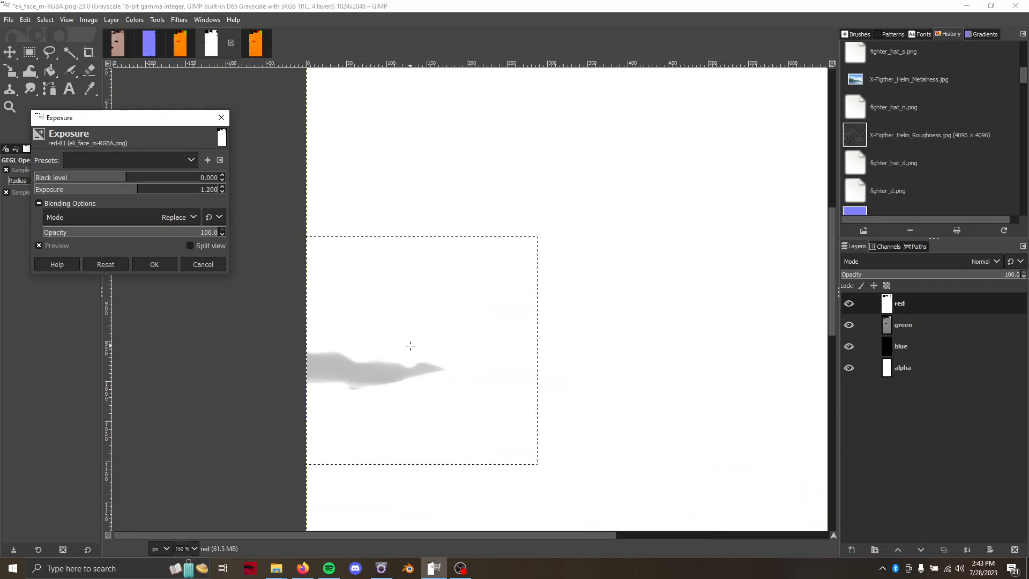
pyautogui.doubleClick(215, 189)
pyautogui.write('1.25')
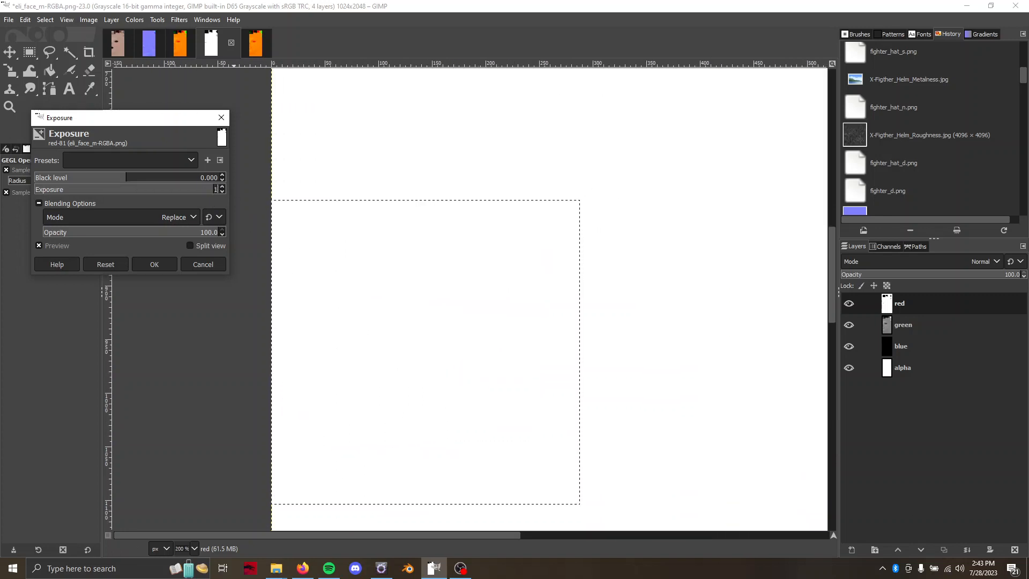
pyautogui.press('Return')
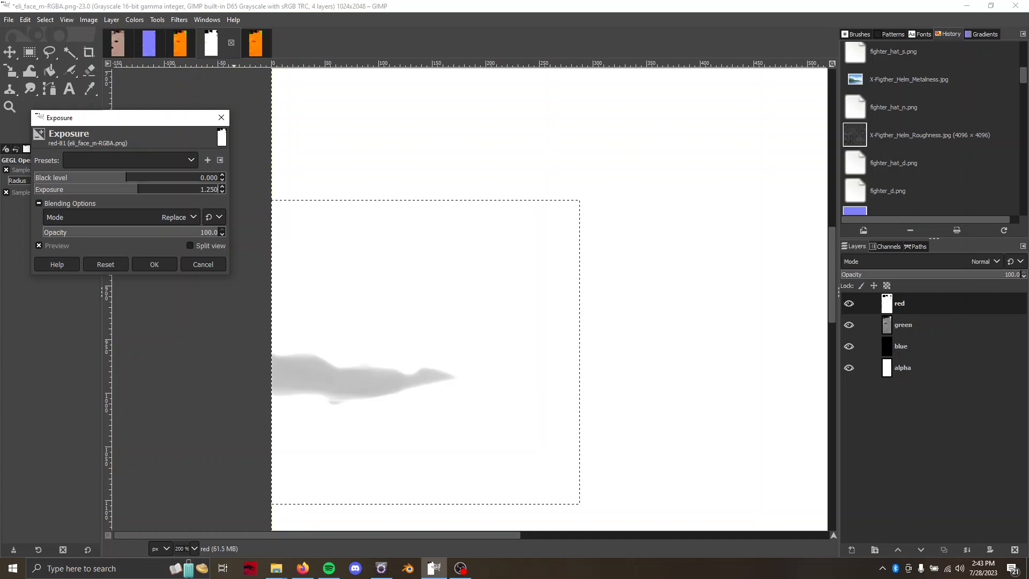
pyautogui.click(154, 268)
# Compose the adjusted red, green, blue and alpha layers into a new RGBA image
pyautogui.scroll(-3, 154, 266)
pyautogui.click(137, 20)
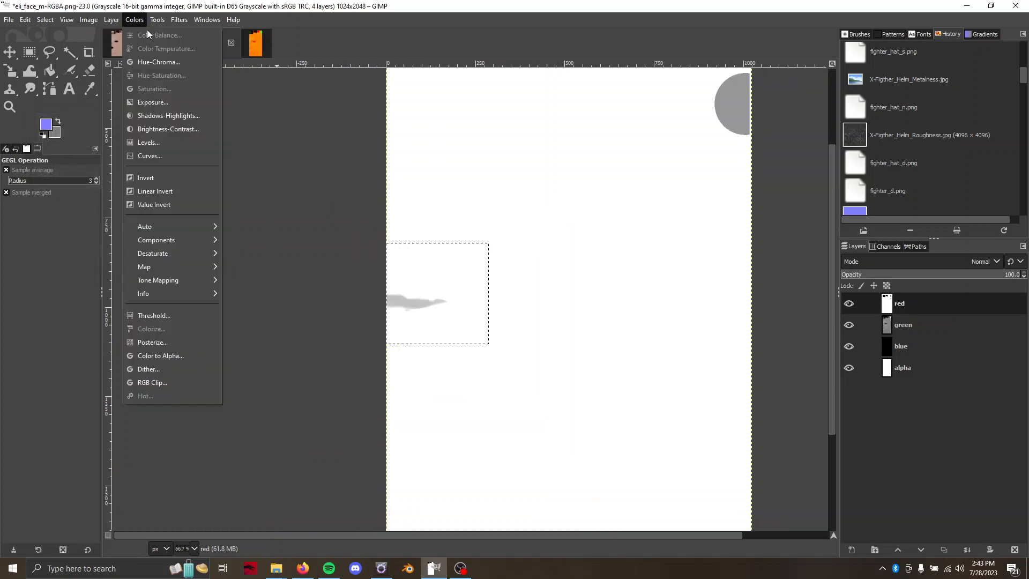
pyautogui.moveTo(163, 240)
pyautogui.click(253, 280)
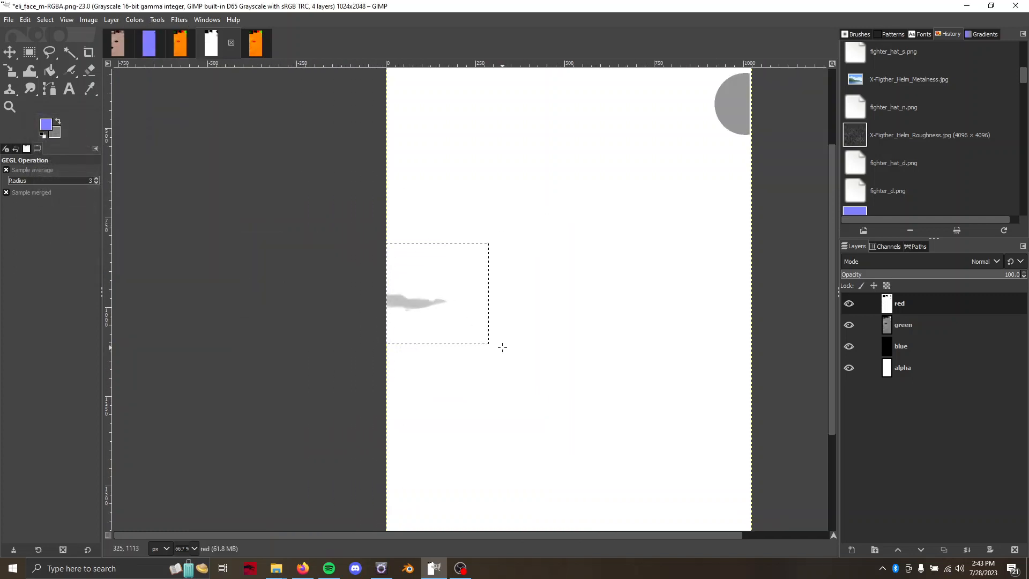
pyautogui.click(568, 372)
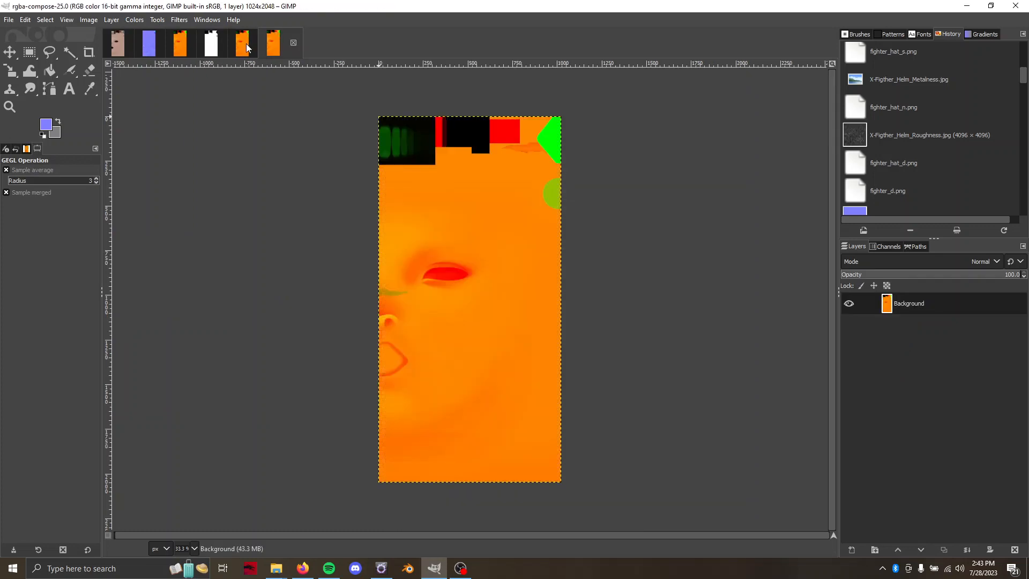
# Compare the scar in the two composed mask images and close the earlier composition
pyautogui.click(279, 51)
pyautogui.scroll(2, 418, 224)
pyautogui.scroll(-2, 418, 224)
pyautogui.click(243, 51)
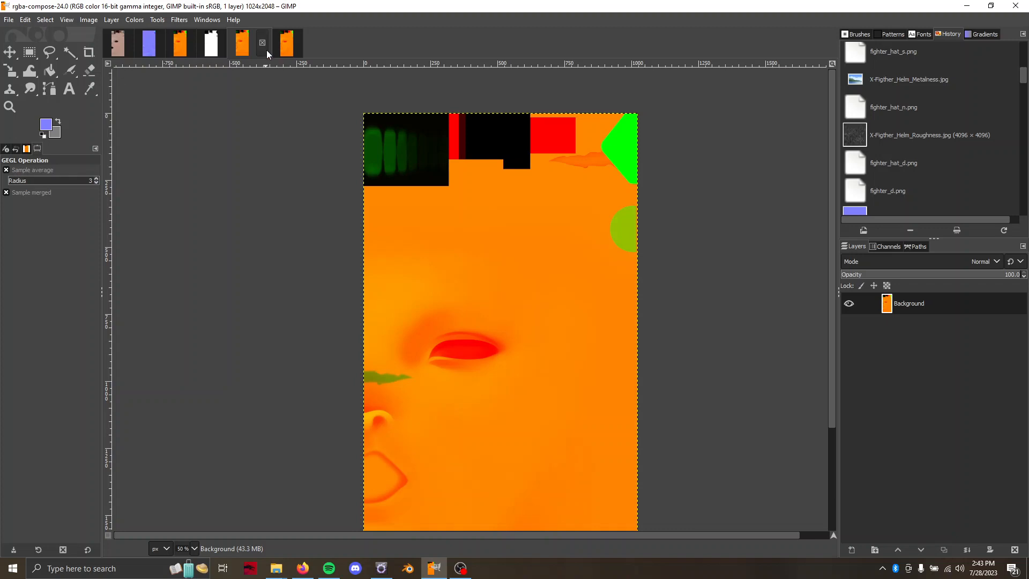
pyautogui.click(284, 51)
pyautogui.click(253, 45)
pyautogui.click(262, 43)
# Export the remaining composed mask image as eli_face_scar_m.png in the Projects\Character\Elinor folder
pyautogui.scroll(-2, 434, 199)
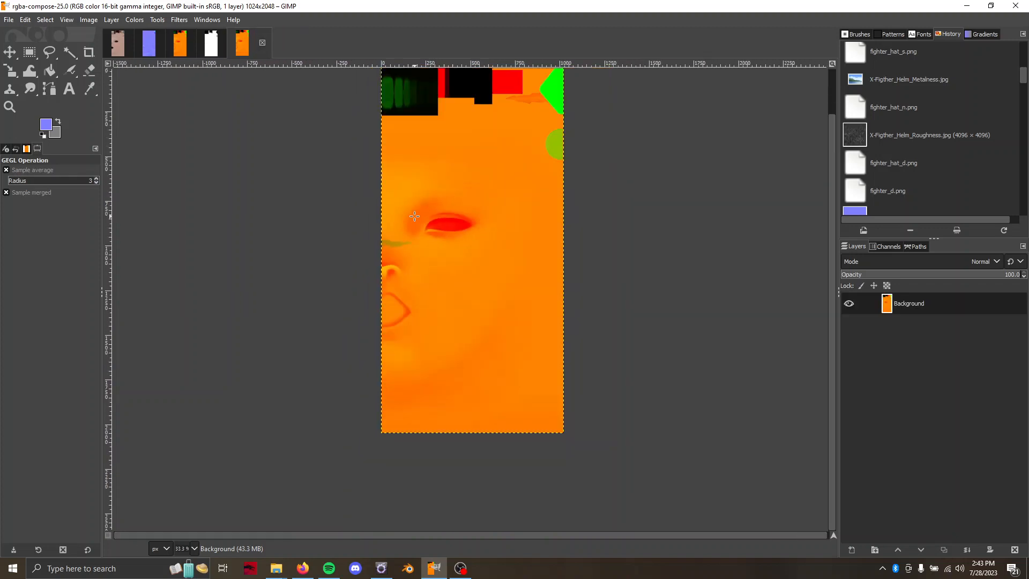
pyautogui.scroll(1, 451, 231)
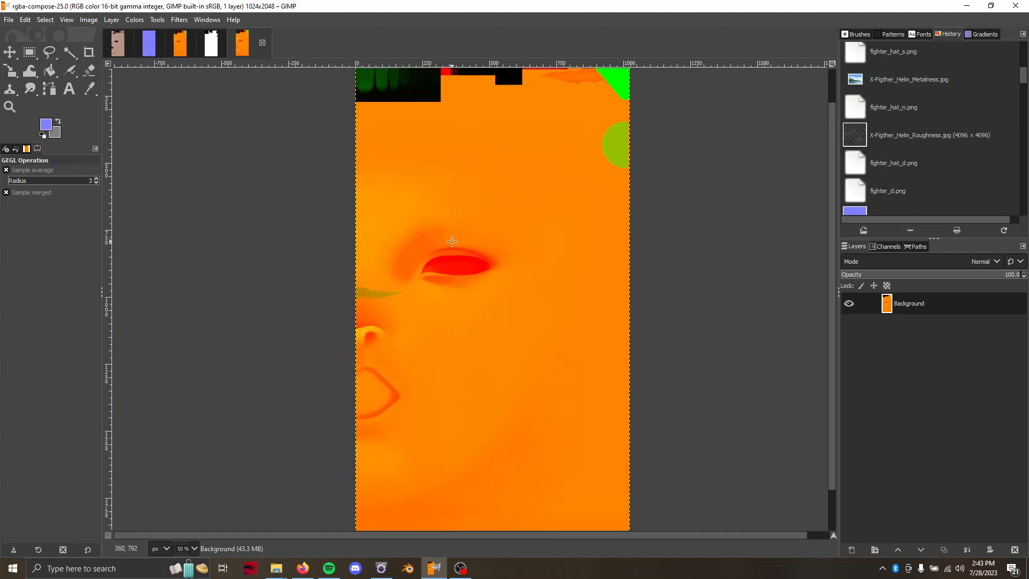
pyautogui.scroll(-1, 453, 236)
pyautogui.hotkey('ctrl', 'shift', 'e')
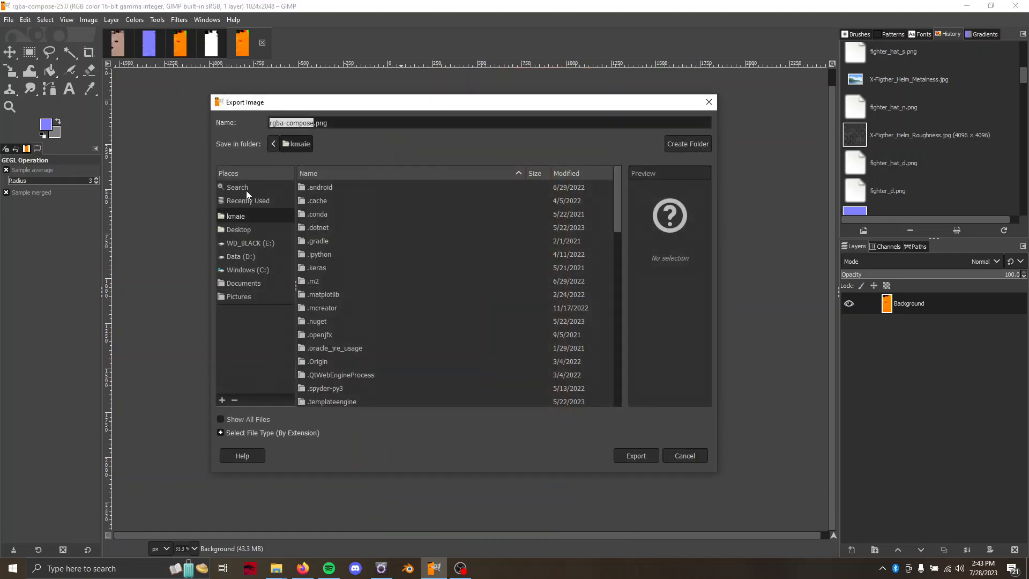
pyautogui.click(250, 201)
pyautogui.scroll(-10, 352, 226)
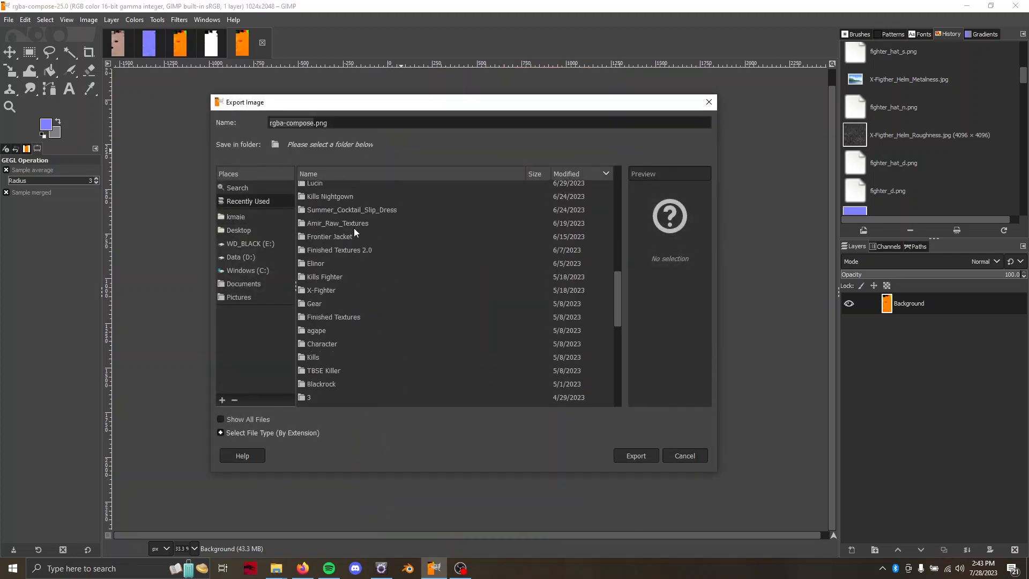
pyautogui.scroll(5, 334, 239)
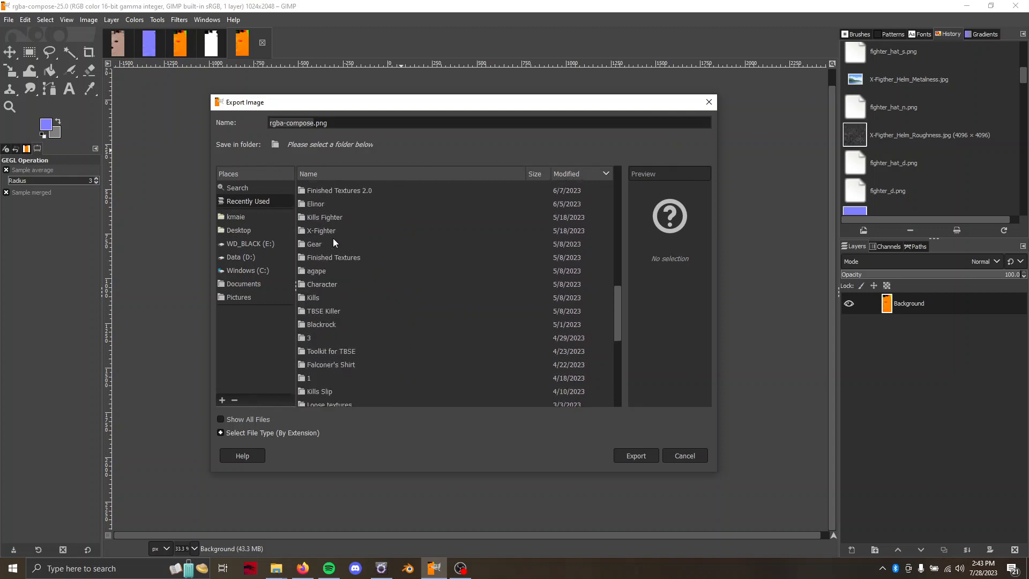
pyautogui.doubleClick(315, 202)
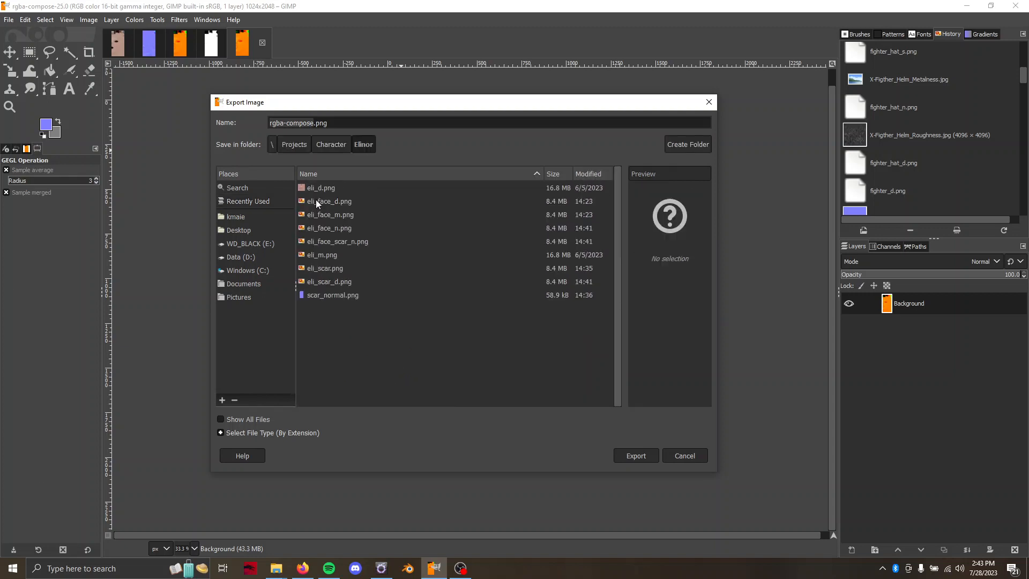
pyautogui.click(350, 238)
pyautogui.click(315, 123)
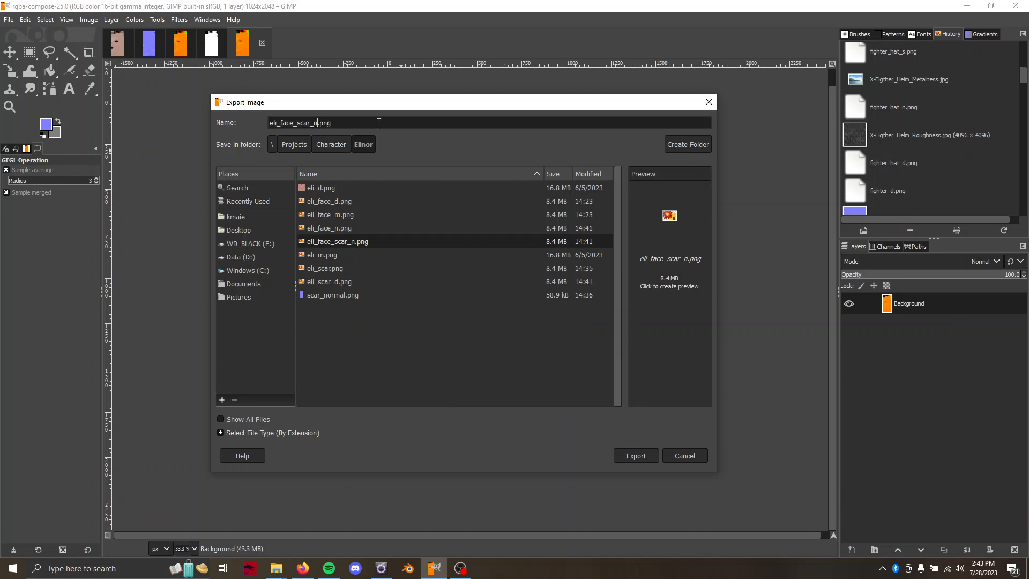
pyautogui.press('Return')
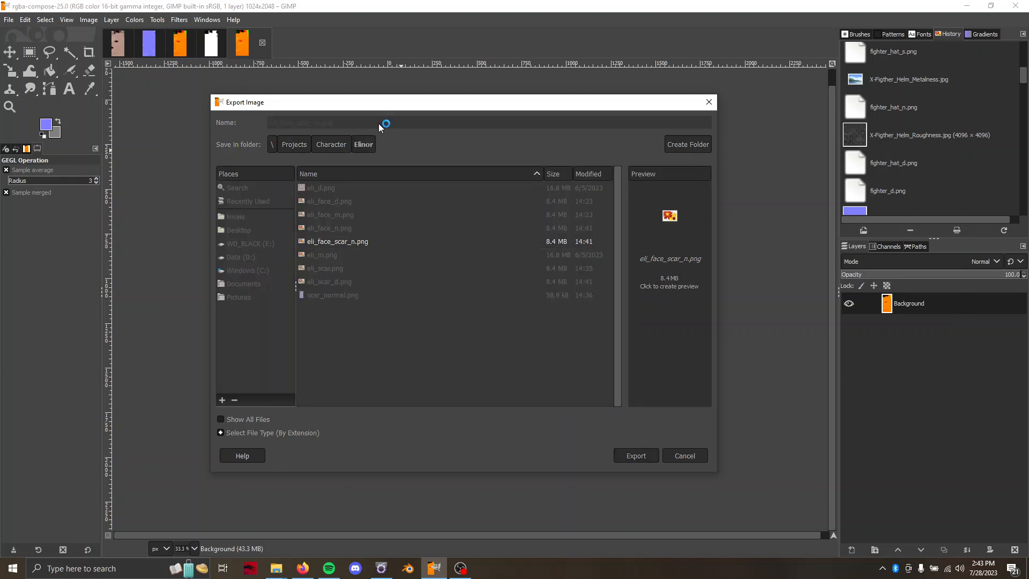
pyautogui.click(515, 418)
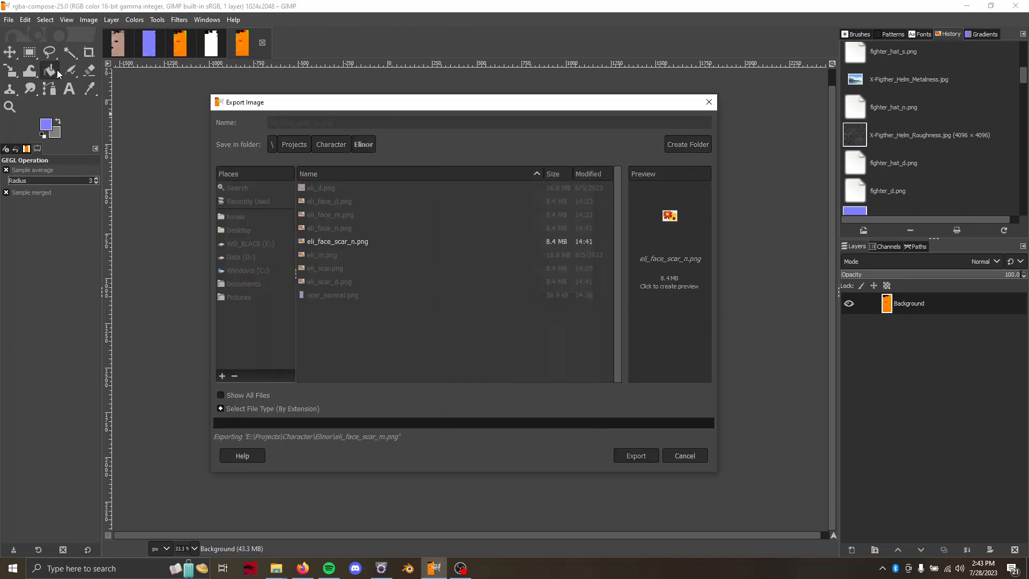
pyautogui.click(114, 52)
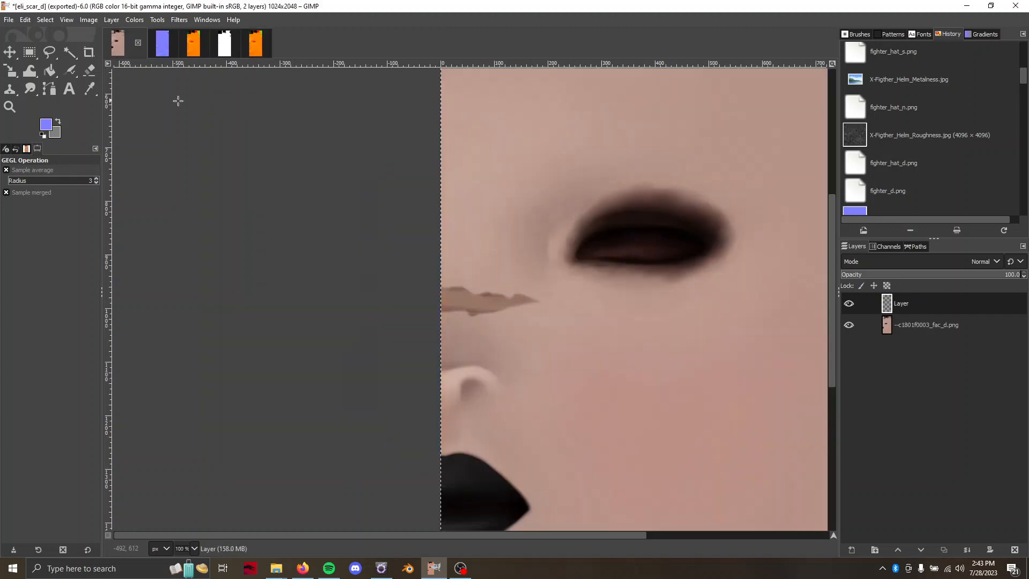
pyautogui.scroll(-1, 222, 108)
pyautogui.click(256, 47)
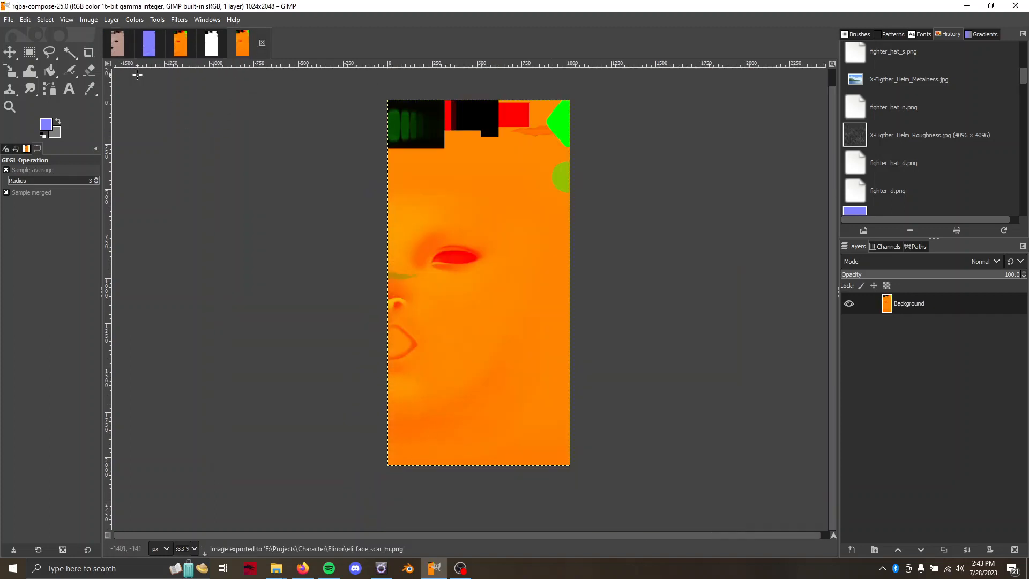
pyautogui.click(119, 46)
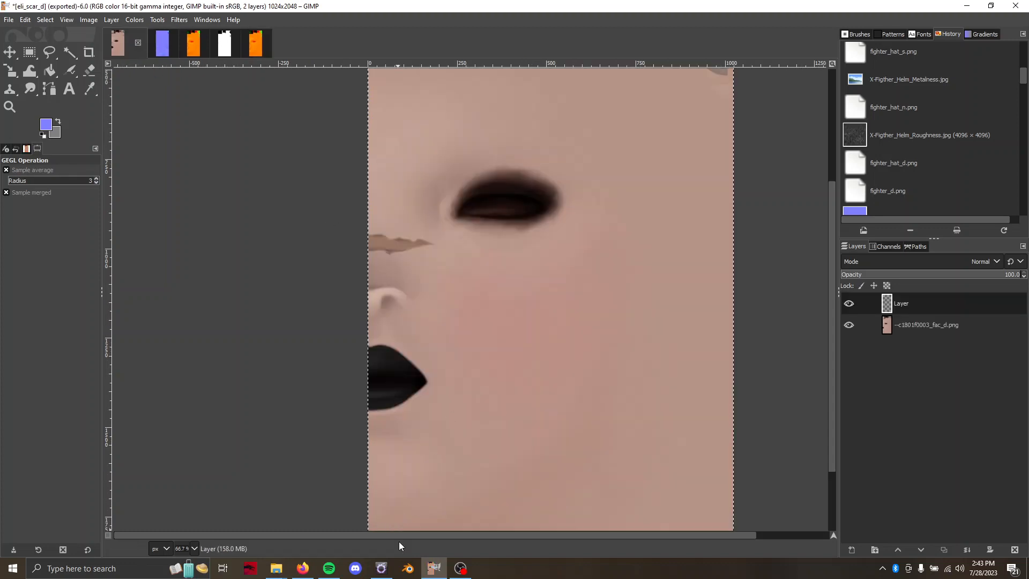
# Switch to FFXIV TexTools and import eli_face_scar_m from the Elinor folder as the Viera face's Multi map
pyautogui.click(384, 567)
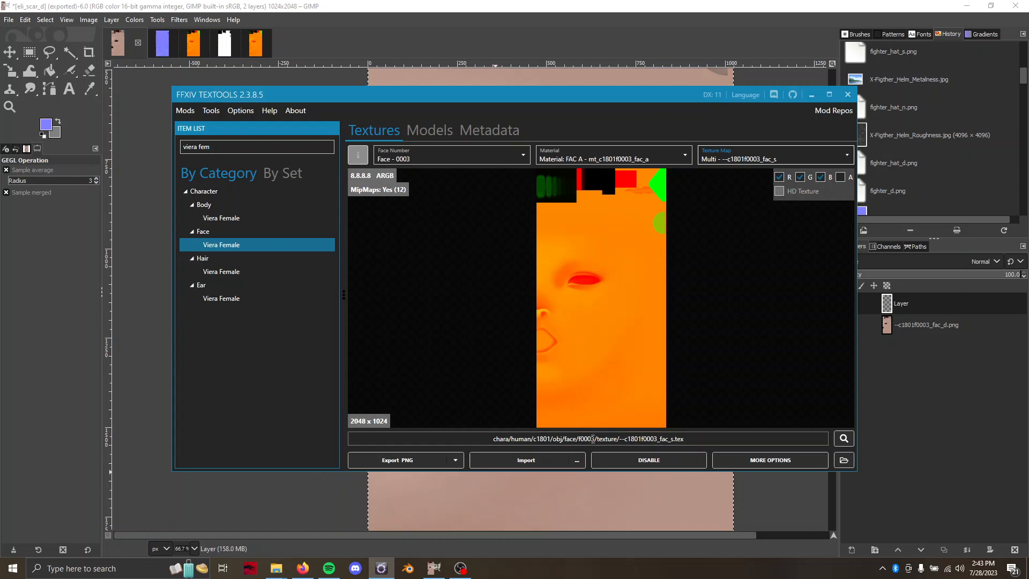
pyautogui.click(578, 460)
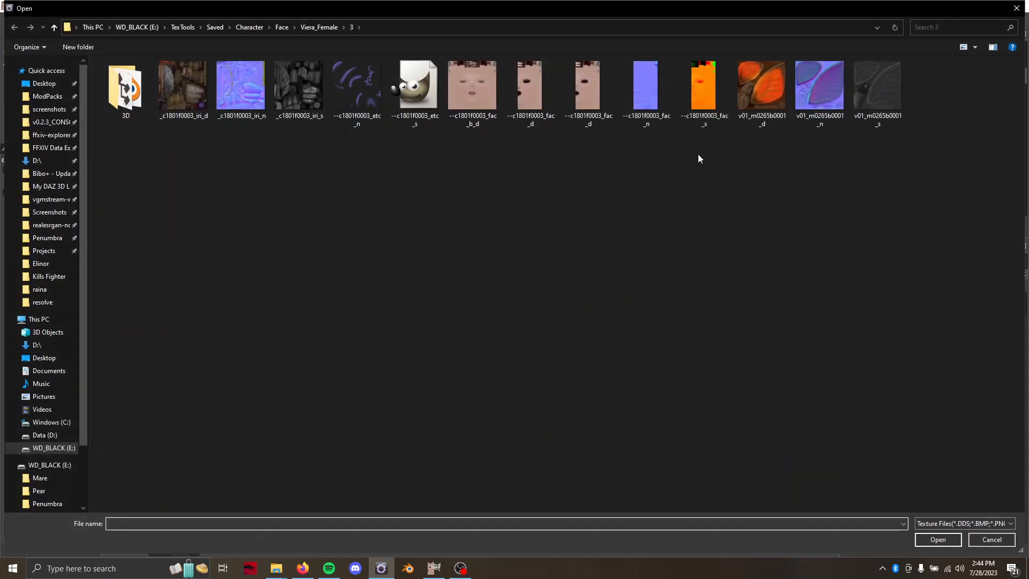
pyautogui.click(41, 264)
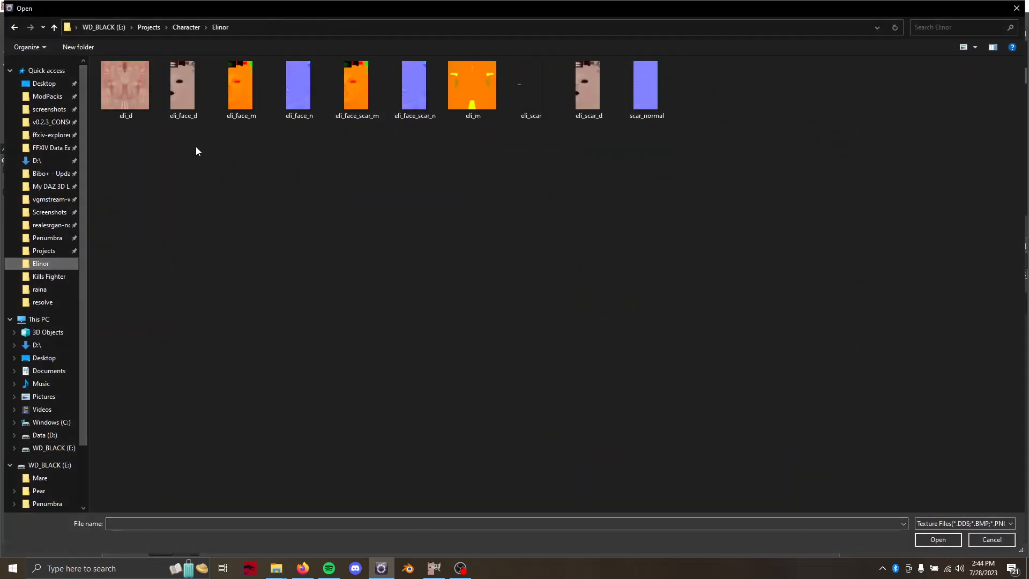
pyautogui.doubleClick(352, 93)
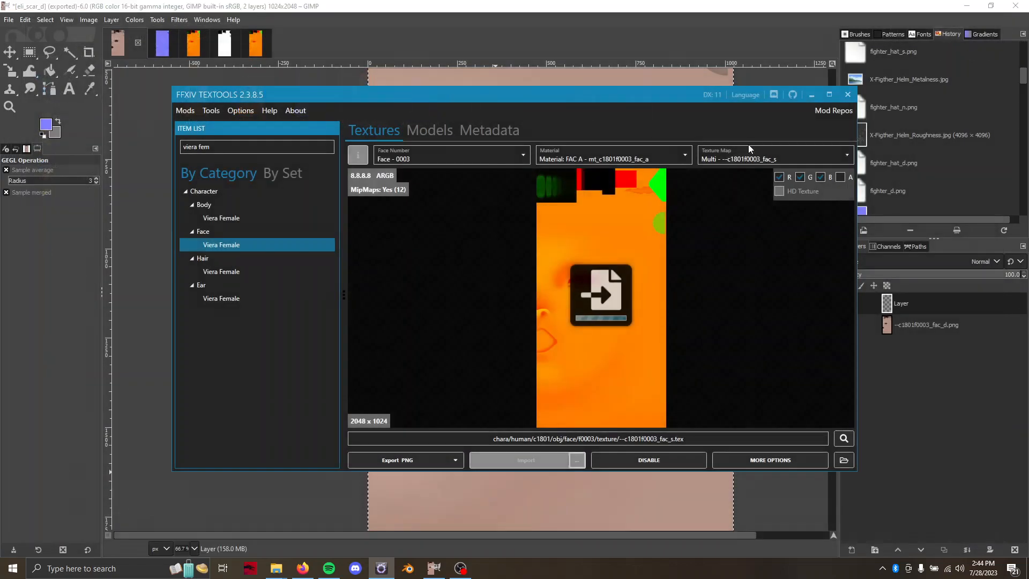
# Import eli_face_n from the Elinor folder as the face's Normal map, --c1801f0003_fac_n
pyautogui.click(748, 153)
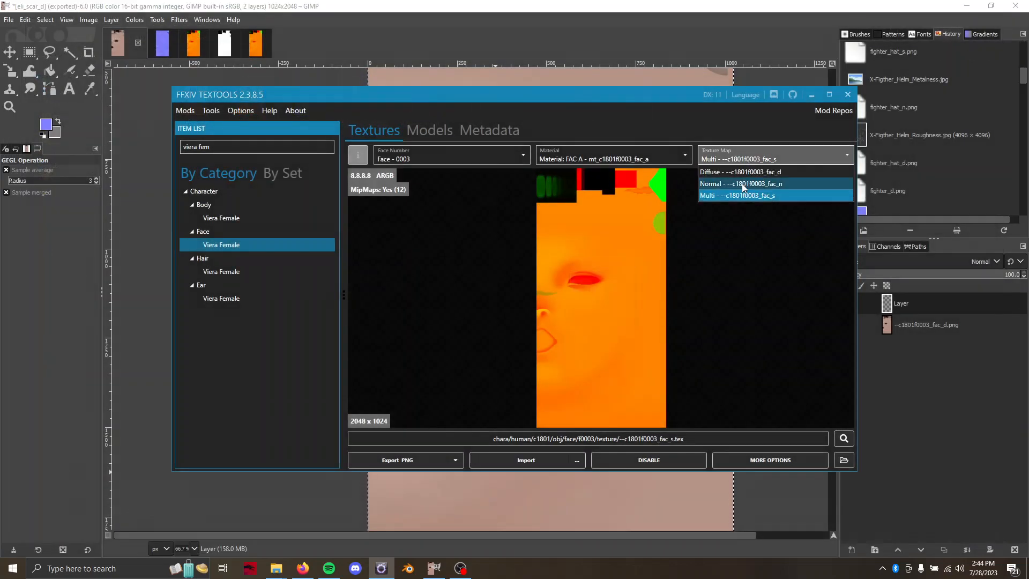
pyautogui.click(742, 183)
pyautogui.click(576, 460)
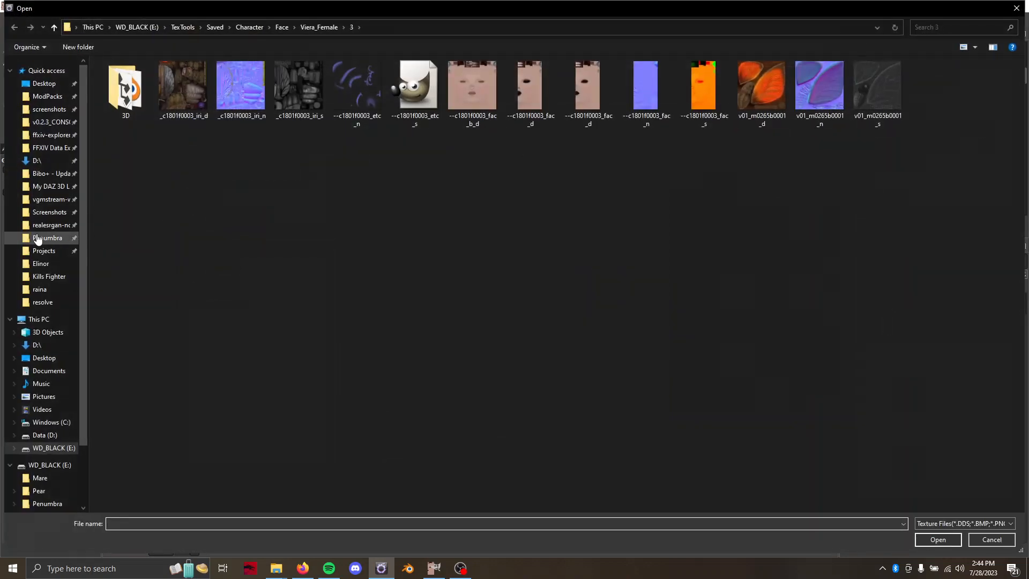
pyautogui.click(45, 251)
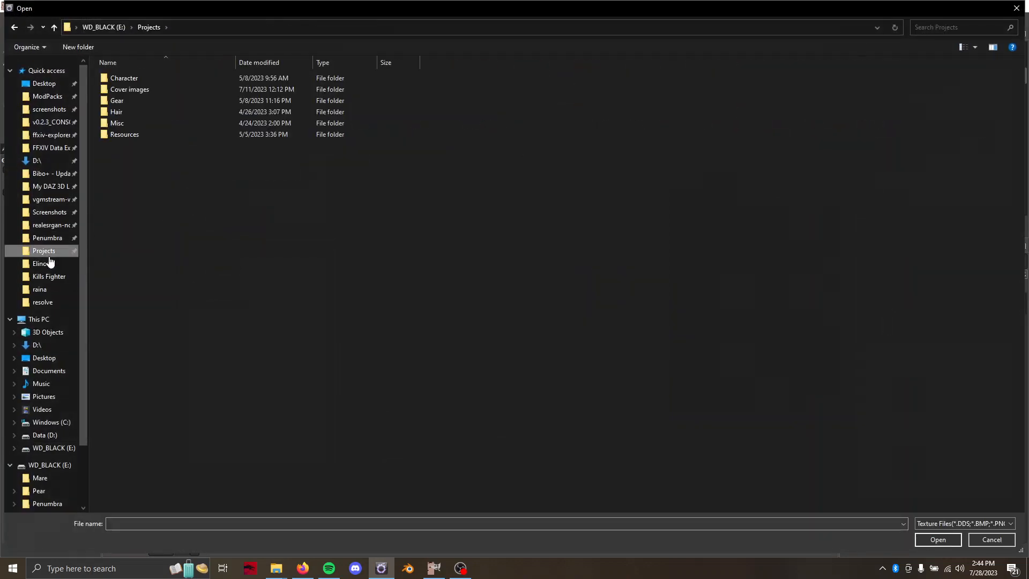
pyautogui.click(53, 264)
pyautogui.click(310, 86)
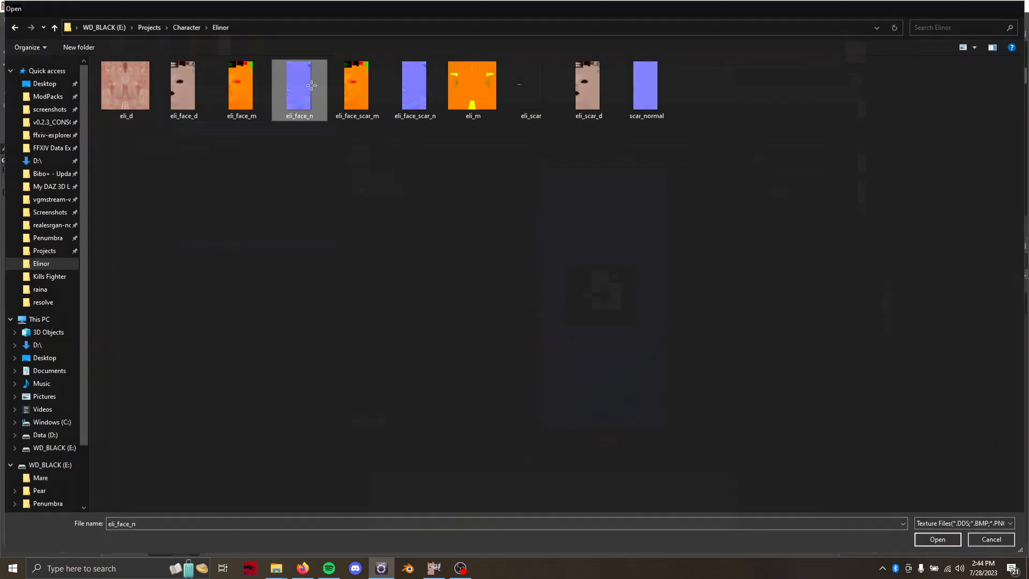
pyautogui.doubleClick(310, 85)
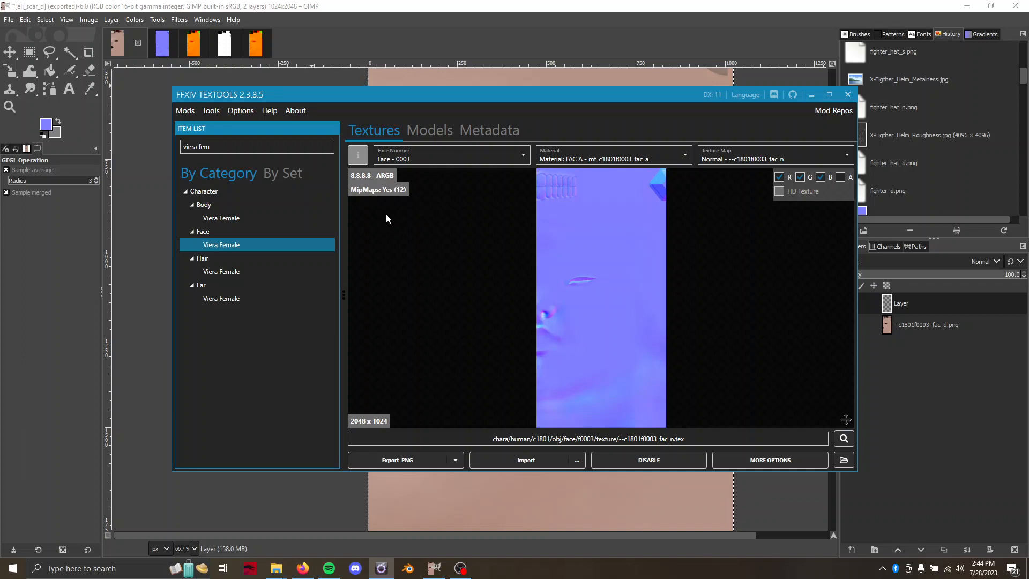
pyautogui.scroll(-3, 575, 283)
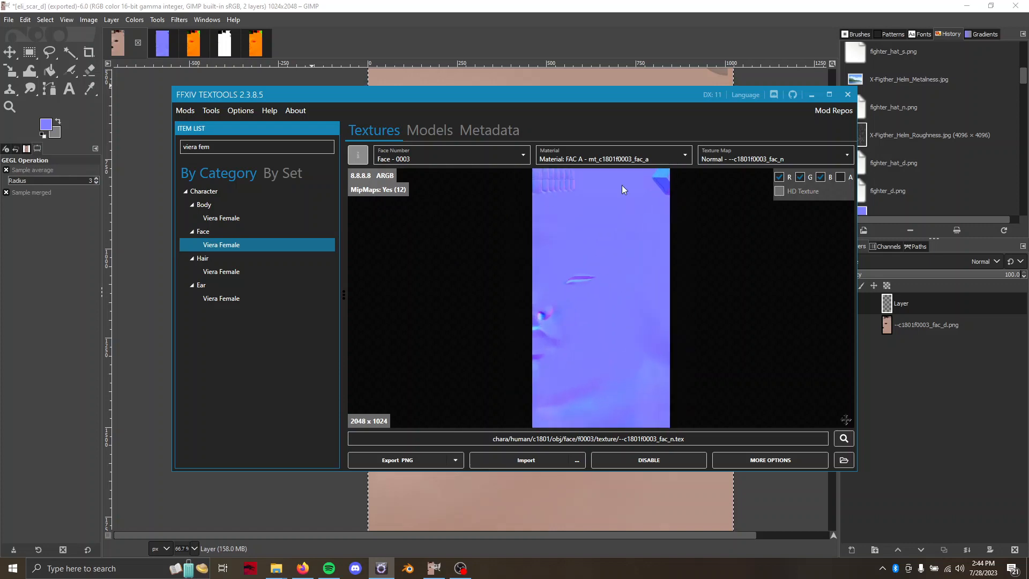
# Import eli_scar_d from the Elinor folder as the face's Diffuse map, --c1801f0003_fac_d
pyautogui.click(750, 155)
pyautogui.click(718, 170)
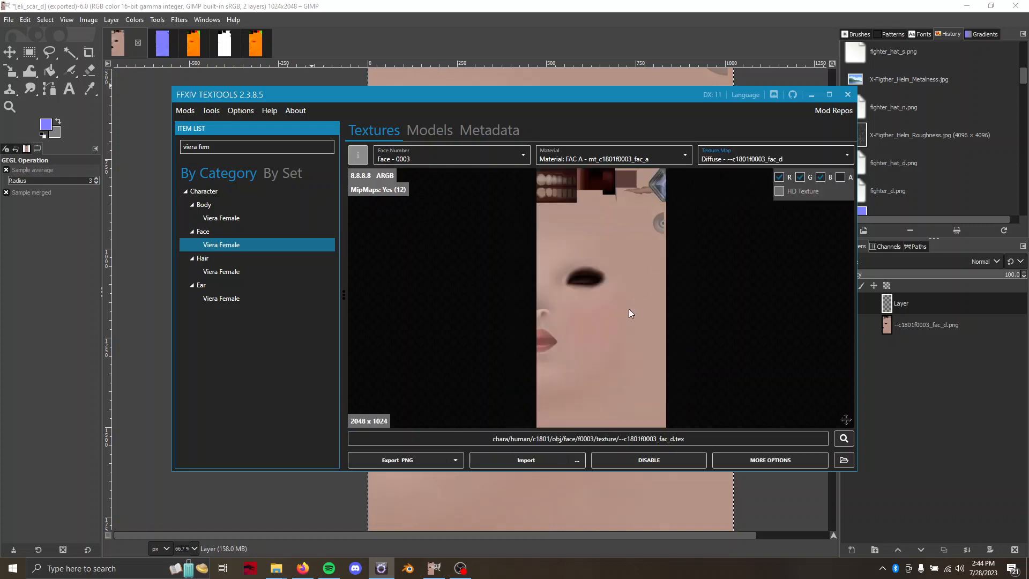
pyautogui.click(577, 460)
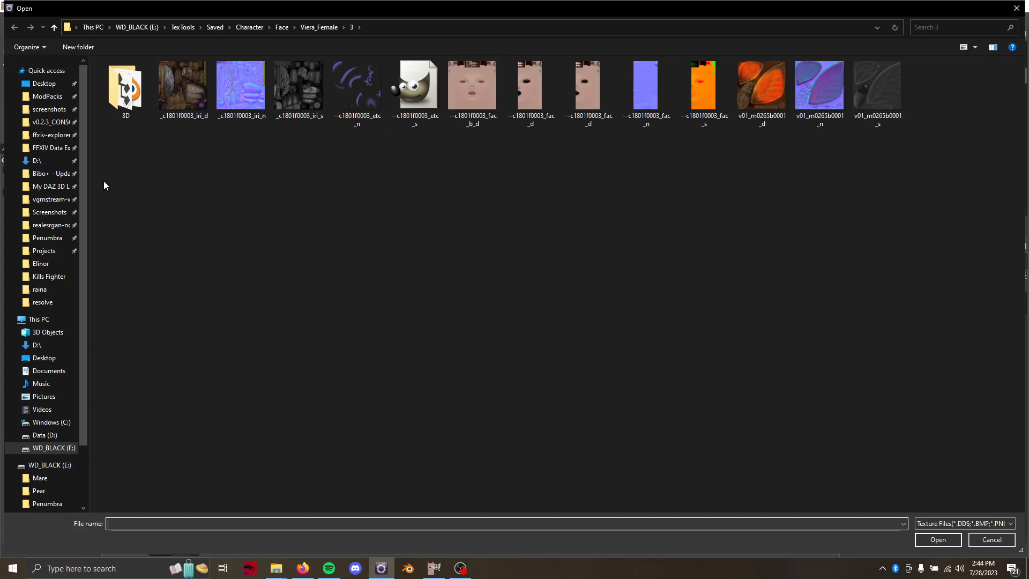
pyautogui.click(51, 262)
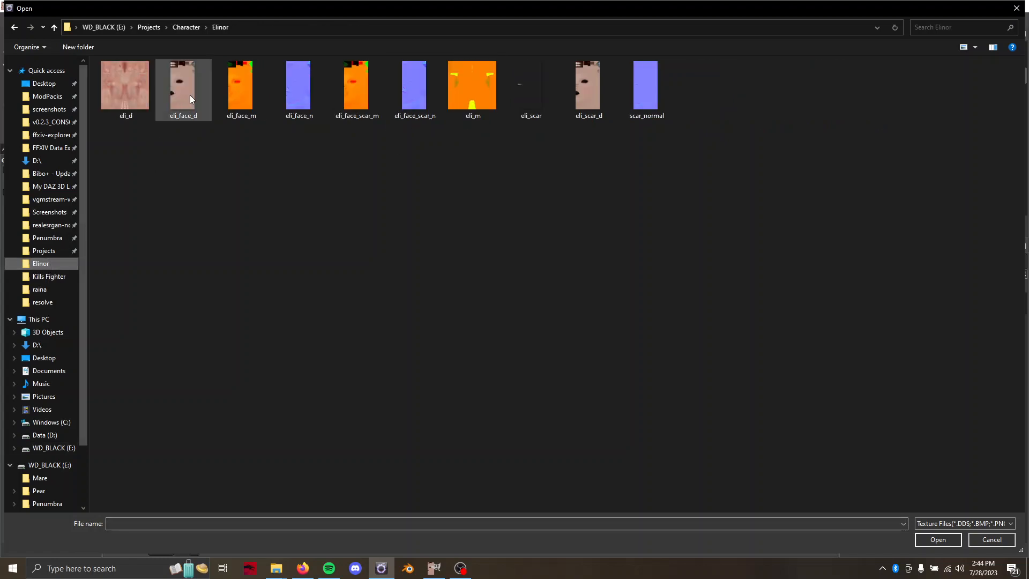
pyautogui.doubleClick(572, 71)
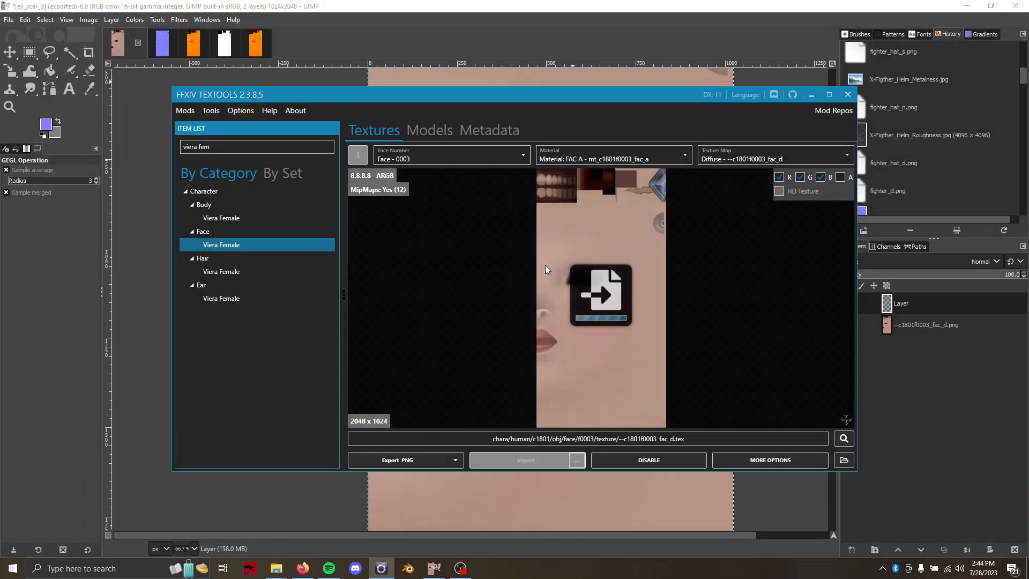
# Open the face's 3D model, try to disable its mod, and relaunch TexTools
pyautogui.click(438, 130)
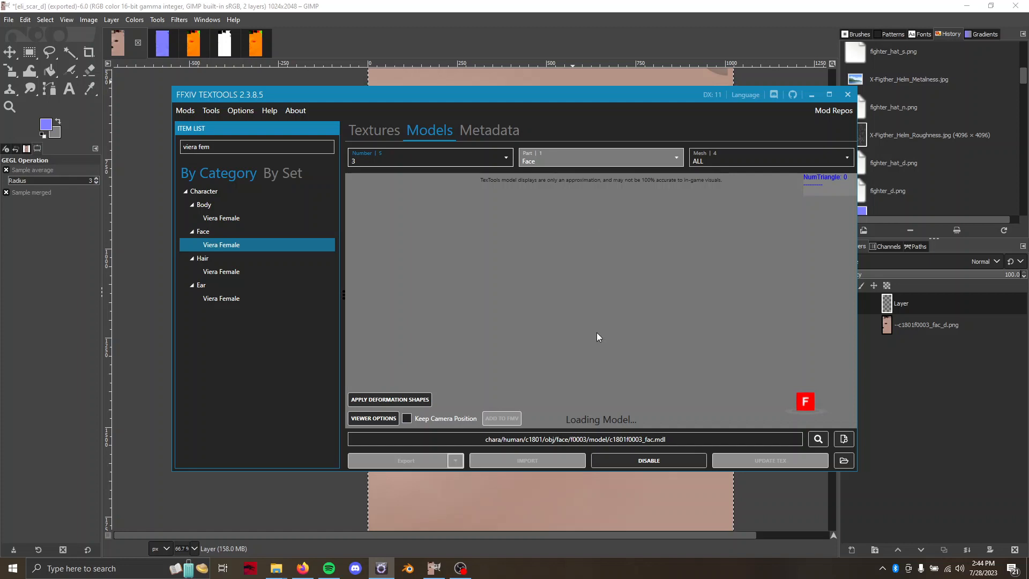
pyautogui.click(651, 462)
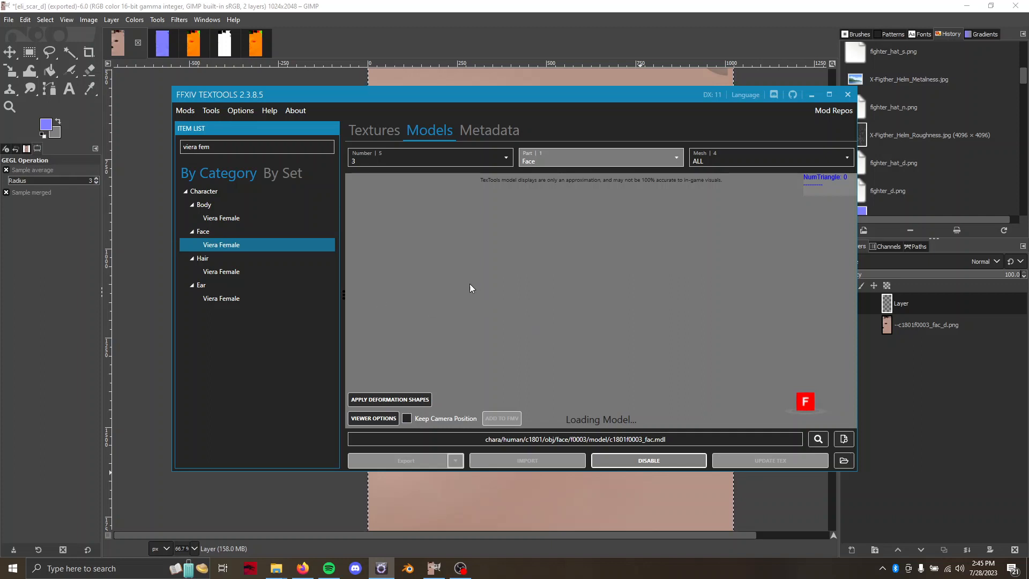
pyautogui.rightClick(391, 567)
pyautogui.click(384, 548)
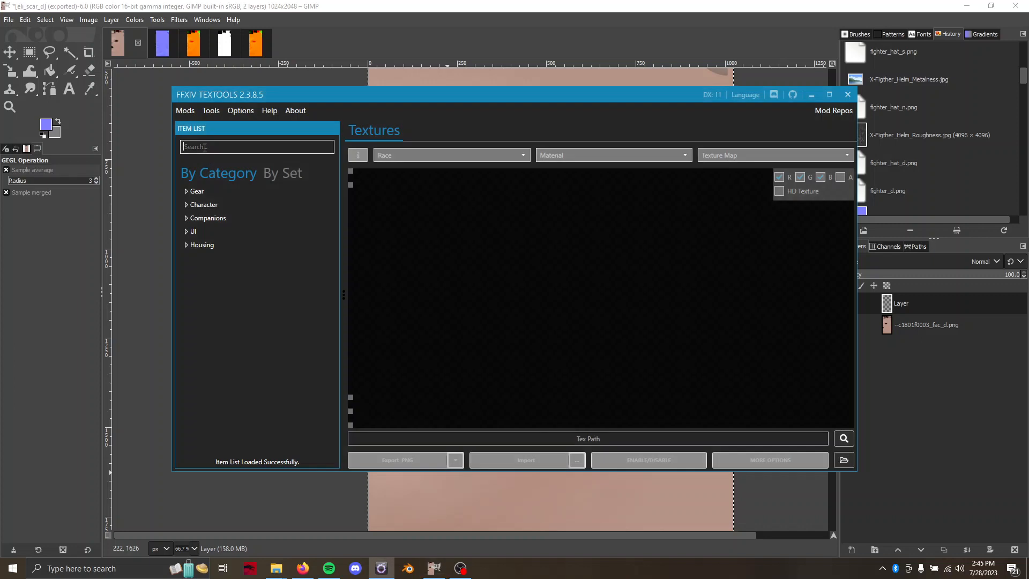
# Find the Viera Female face with the search "viera female", choose Face - 0003, and open its 3D model
pyautogui.click(205, 147)
pyautogui.write('vie')
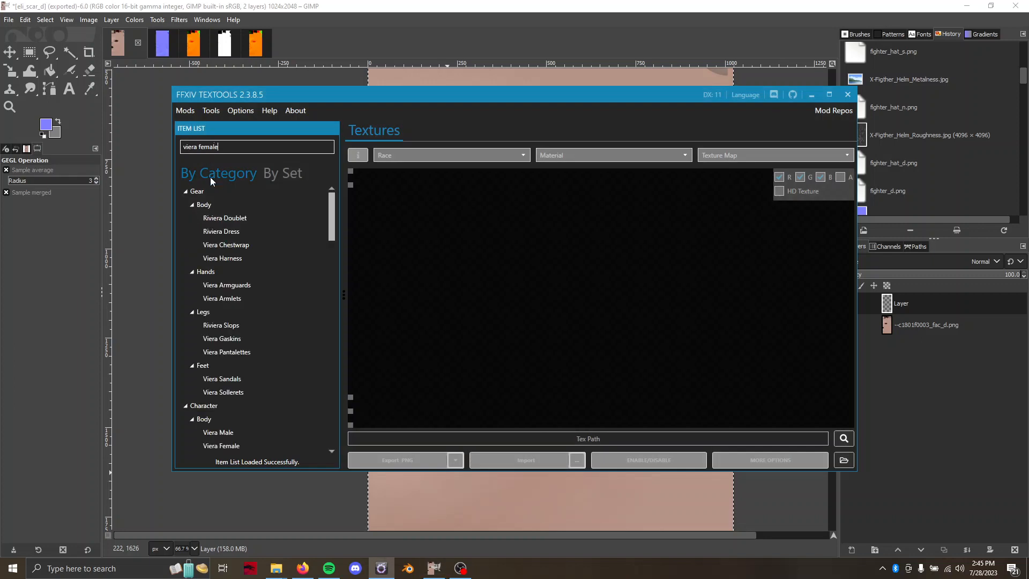
pyautogui.write('ra female')
pyautogui.click(223, 271)
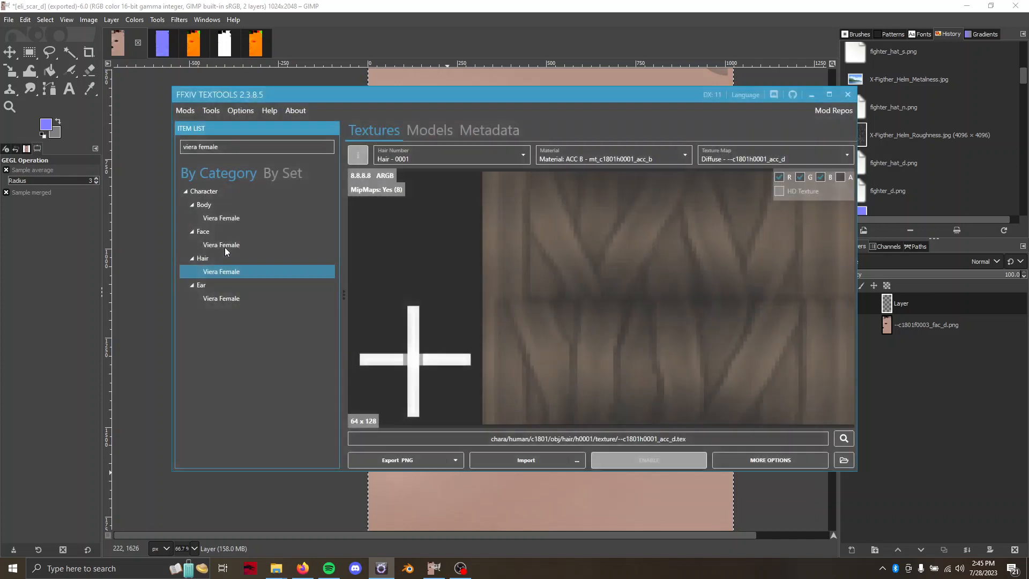
pyautogui.click(224, 246)
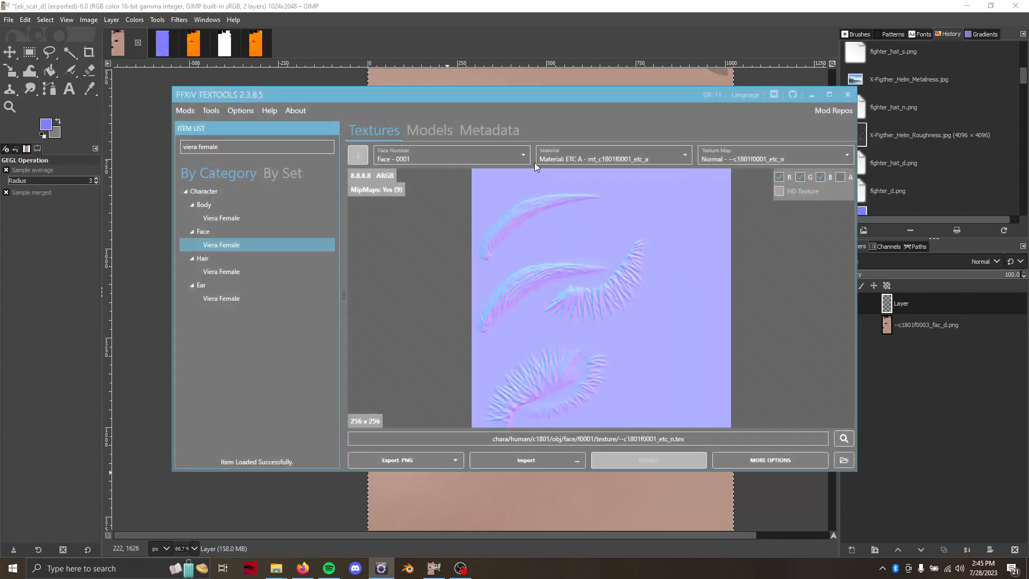
pyautogui.click(514, 158)
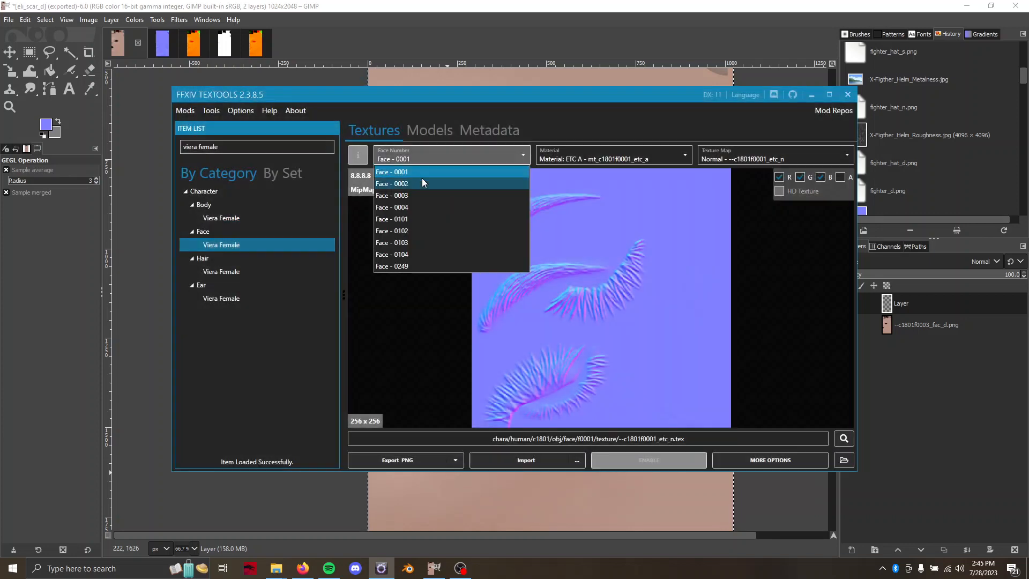
pyautogui.click(446, 192)
pyautogui.click(619, 156)
pyautogui.click(610, 196)
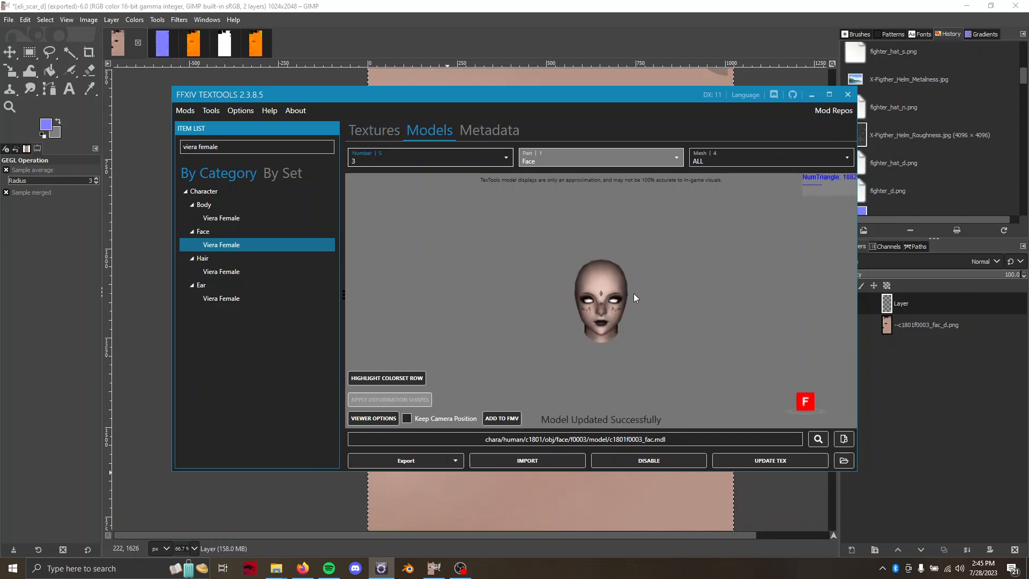
# Disable the modded model of face 3 and check the head in the viewer
pyautogui.scroll(3, 610, 296)
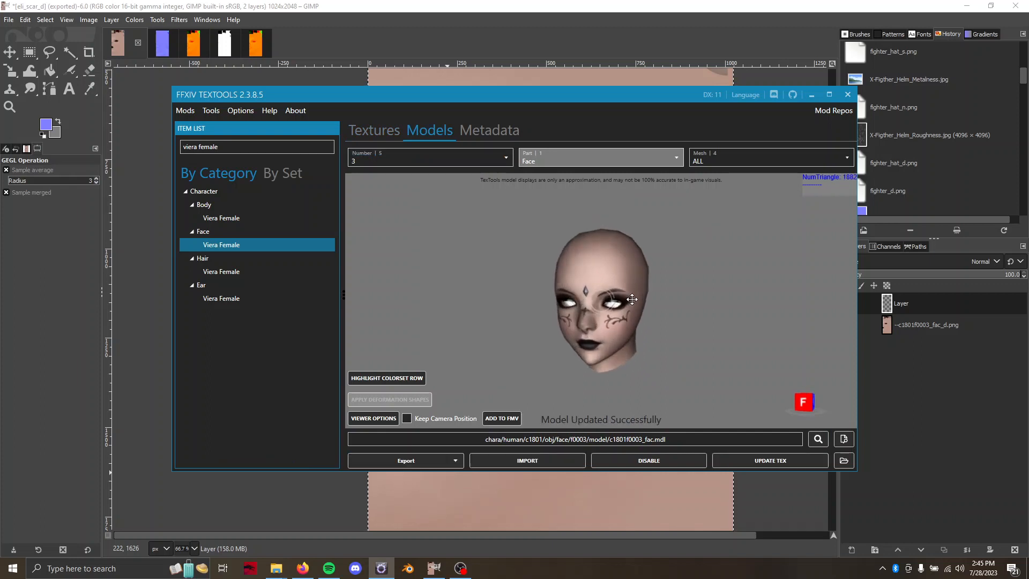
pyautogui.click(646, 462)
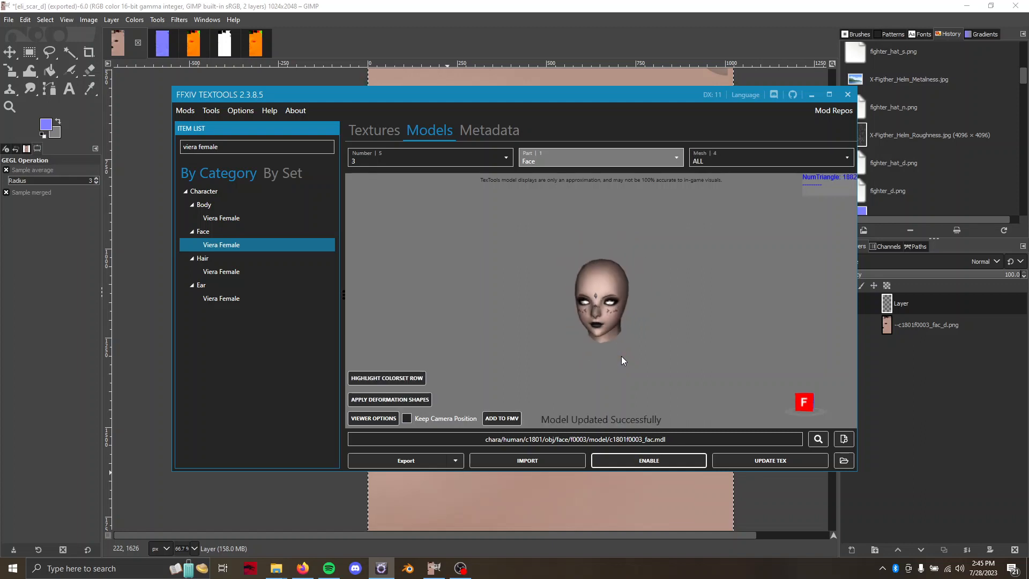
pyautogui.scroll(3, 621, 321)
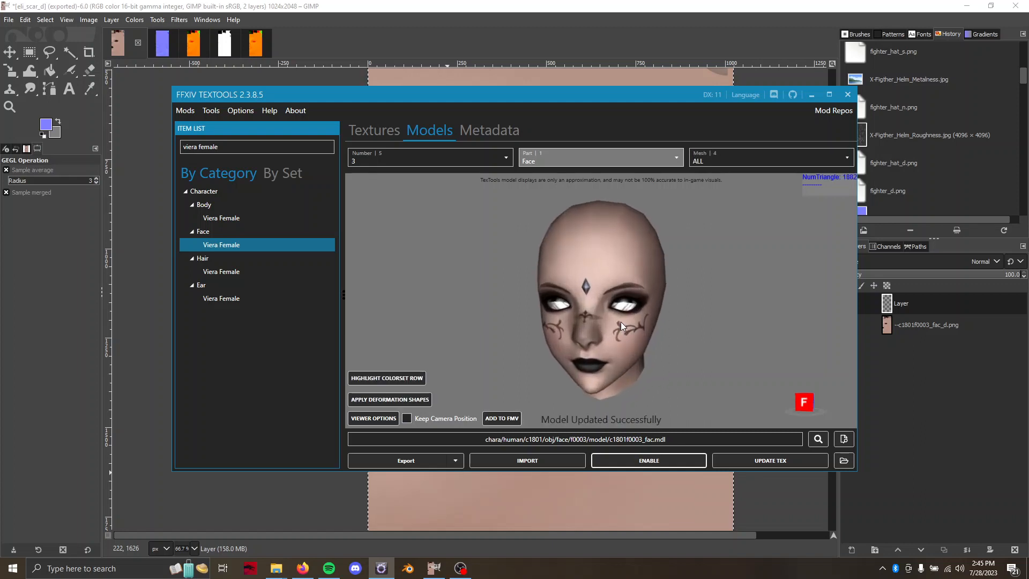
# Show only mesh 0 of the face model and examine the scar across the nose bridge
pyautogui.click(721, 164)
pyautogui.click(724, 185)
pyautogui.scroll(3, 627, 262)
pyautogui.scroll(4, 627, 262)
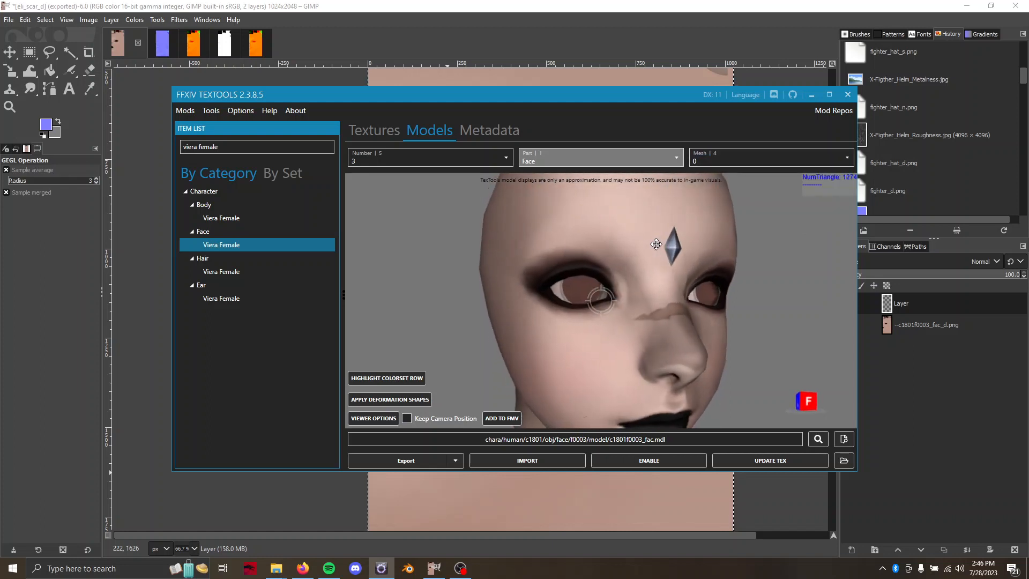
pyautogui.scroll(2, 642, 240)
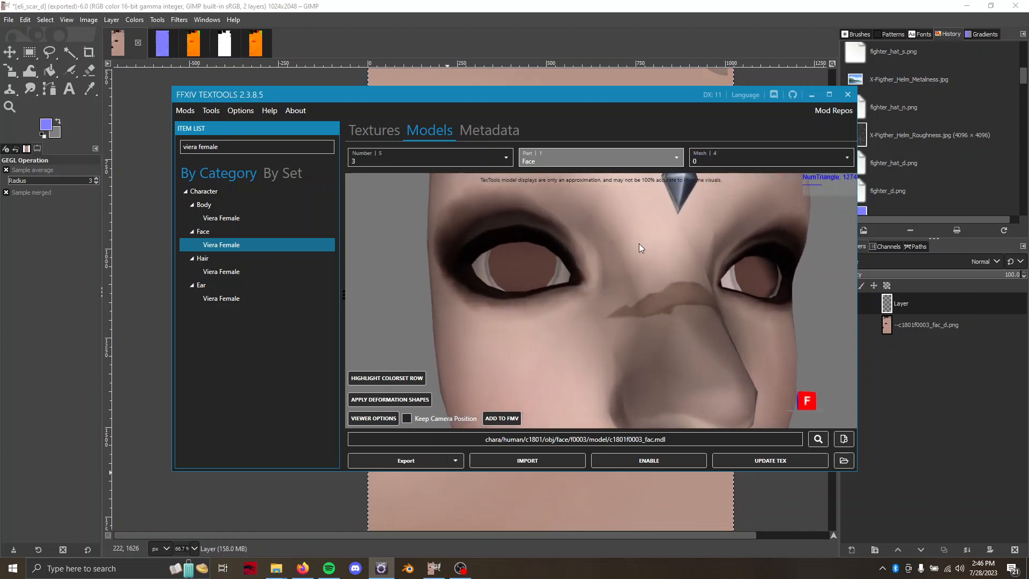
pyautogui.moveTo(639, 244); pyautogui.dragTo(595, 277)
pyautogui.scroll(-2, 668, 262)
pyautogui.scroll(-4, 668, 262)
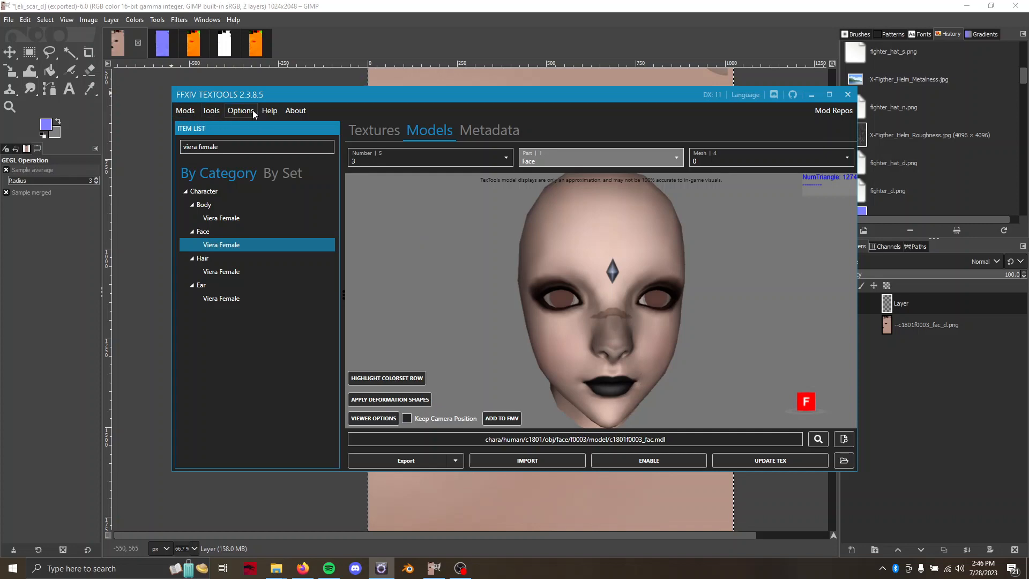
# Set the viewer's skin color to a medium reddish brown and update the model's textures
pyautogui.click(226, 112)
pyautogui.click(256, 124)
pyautogui.click(601, 172)
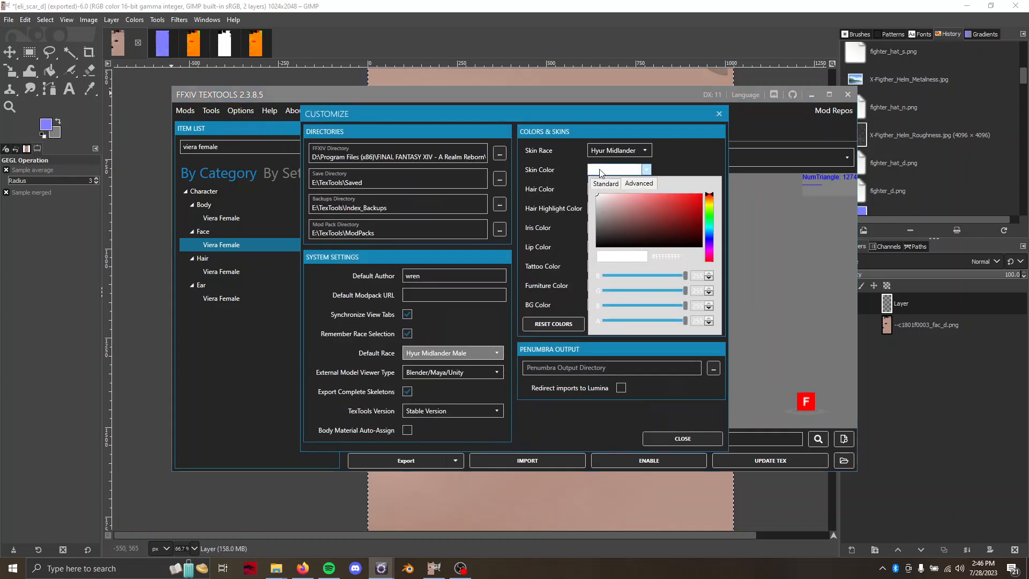
pyautogui.moveTo(628, 198)
pyautogui.mouseDown()
pyautogui.moveTo(603, 209)
pyautogui.moveTo(648, 208)
pyautogui.moveTo(647, 218)
pyautogui.mouseUp()
pyautogui.click(709, 199)
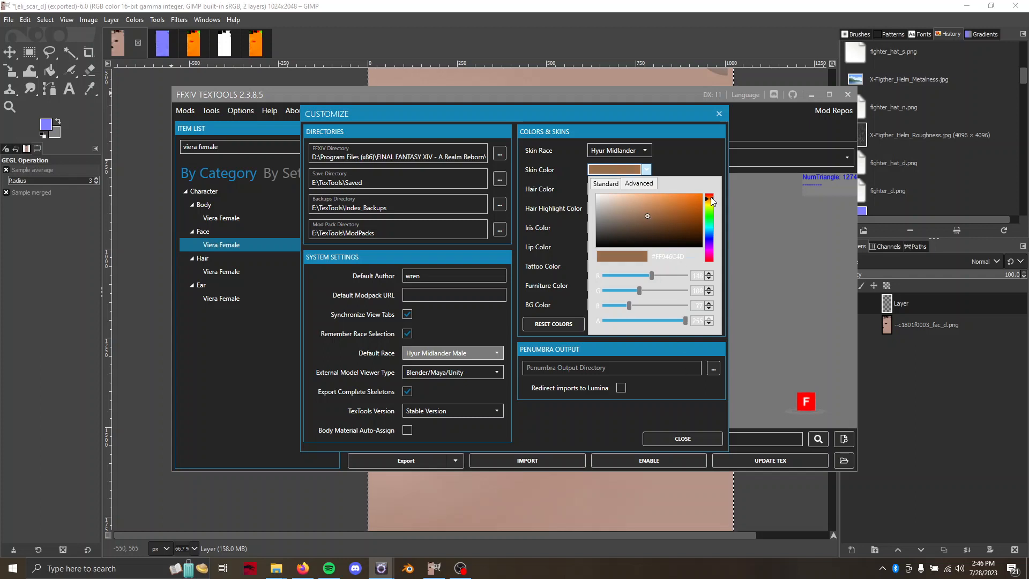
pyautogui.moveTo(710, 197); pyautogui.dragTo(710, 195)
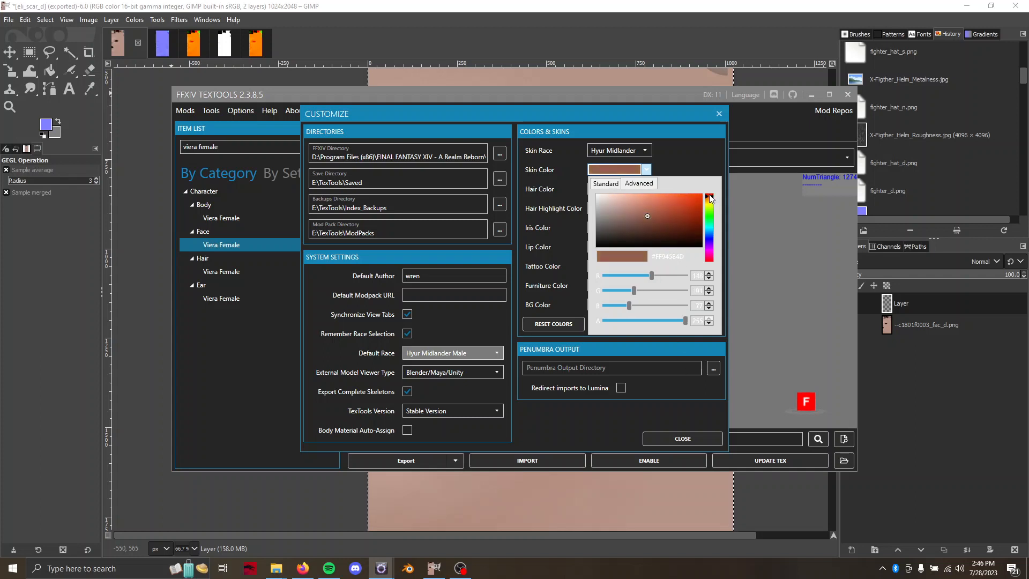
pyautogui.click(623, 161)
pyautogui.click(671, 434)
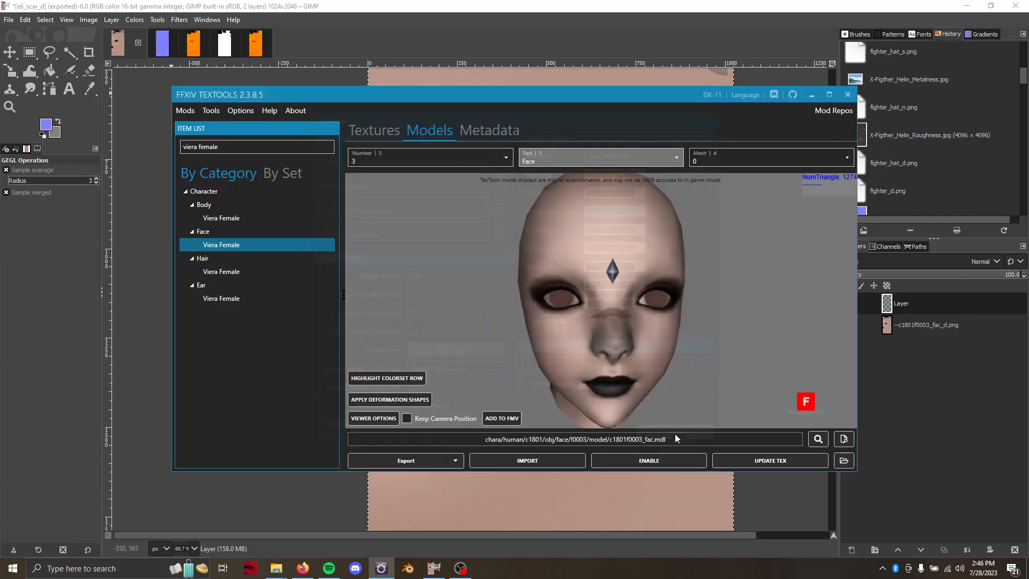
pyautogui.click(774, 460)
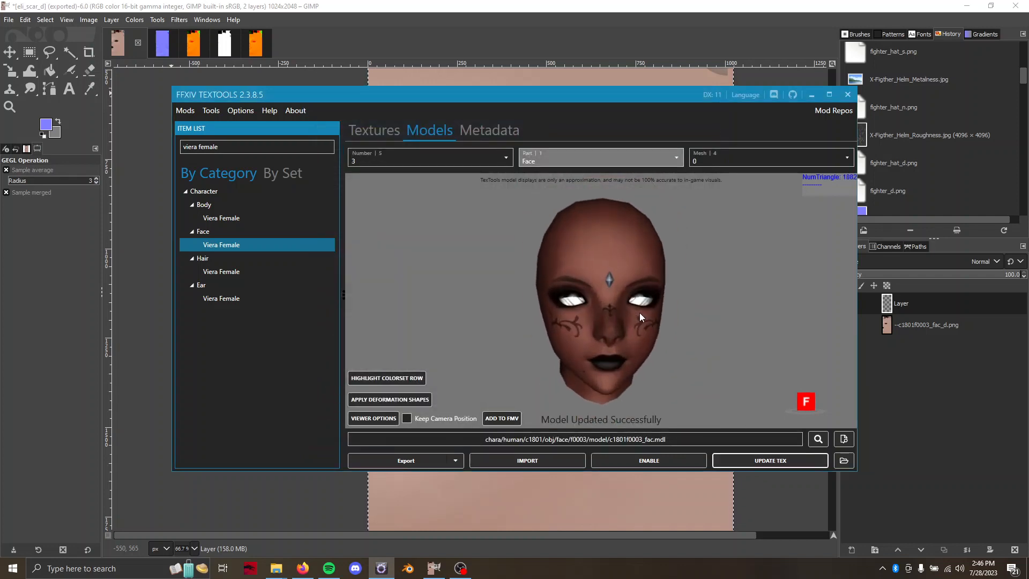
# Isolate mesh 0 again and examine how the nose-bridge scar looks on the reddish-brown skin
pyautogui.click(750, 157)
pyautogui.click(726, 188)
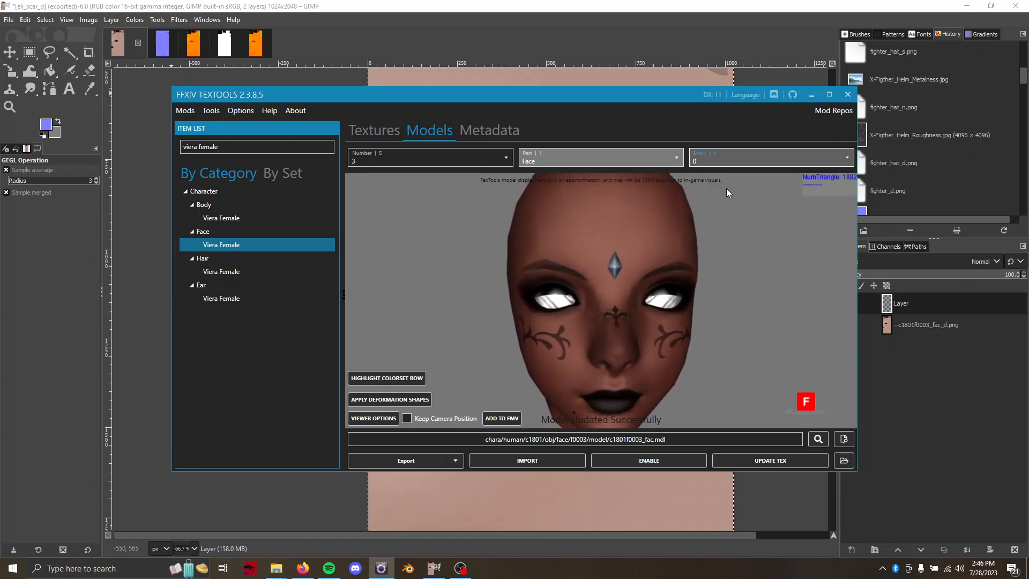
pyautogui.click(717, 156)
pyautogui.click(711, 173)
pyautogui.click(710, 160)
pyautogui.click(710, 186)
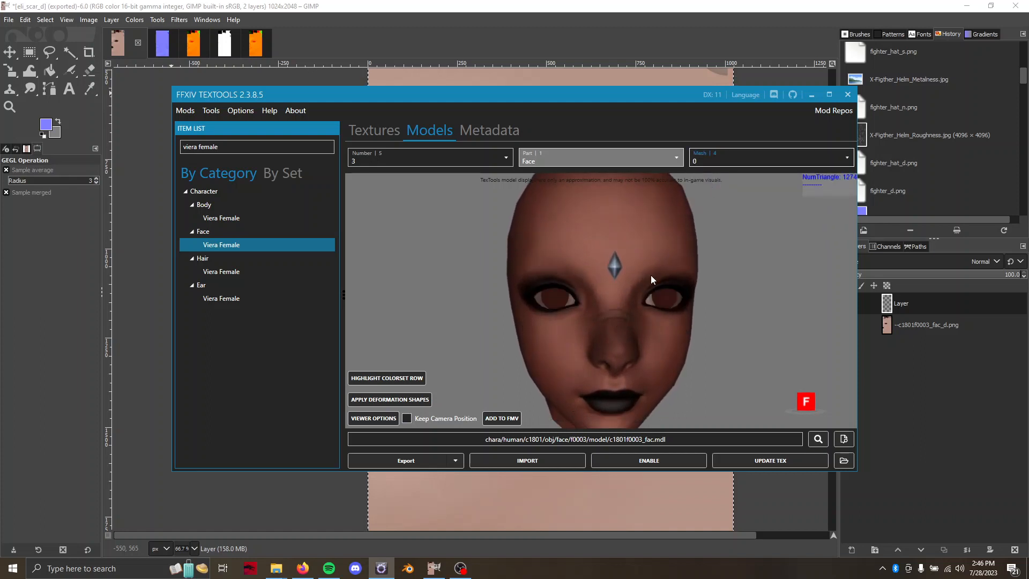
pyautogui.scroll(2, 650, 280)
pyautogui.moveTo(645, 295); pyautogui.dragTo(679, 317)
pyautogui.scroll(3, 713, 324)
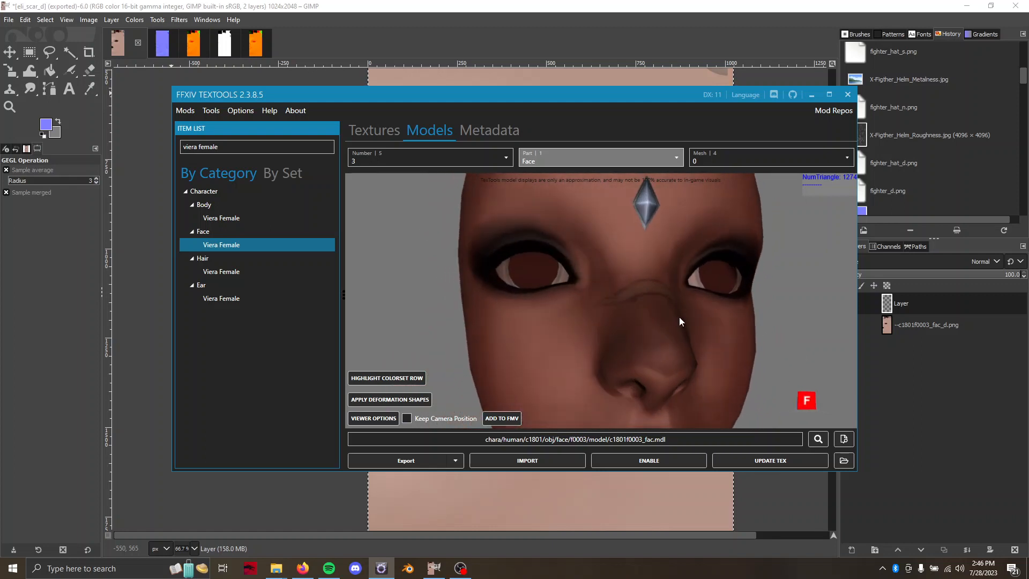
pyautogui.scroll(-3, 669, 308)
# Change the viewer's skin color to a dark navy blue in the customization options
pyautogui.click(241, 112)
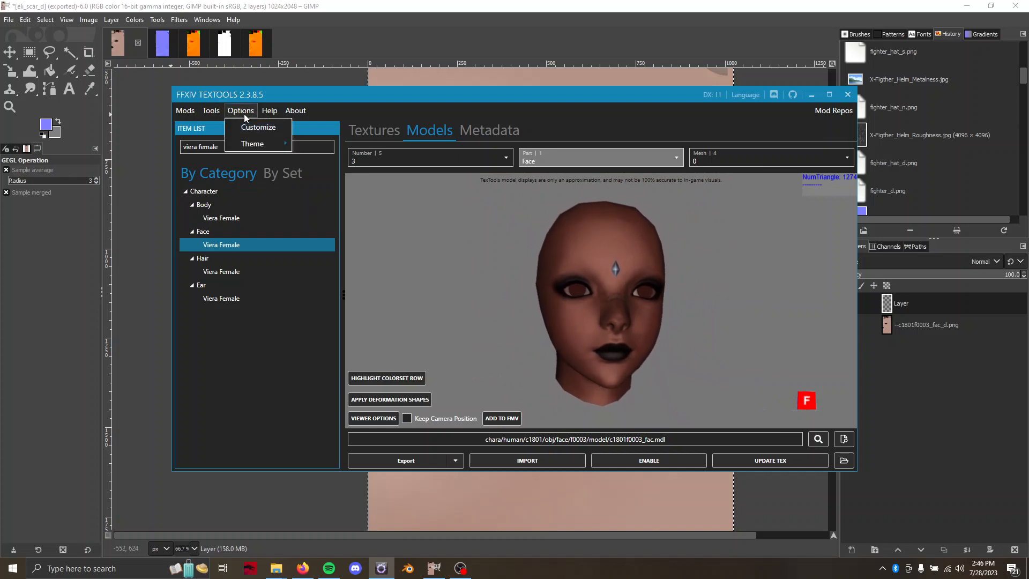
pyautogui.click(253, 128)
pyautogui.click(621, 169)
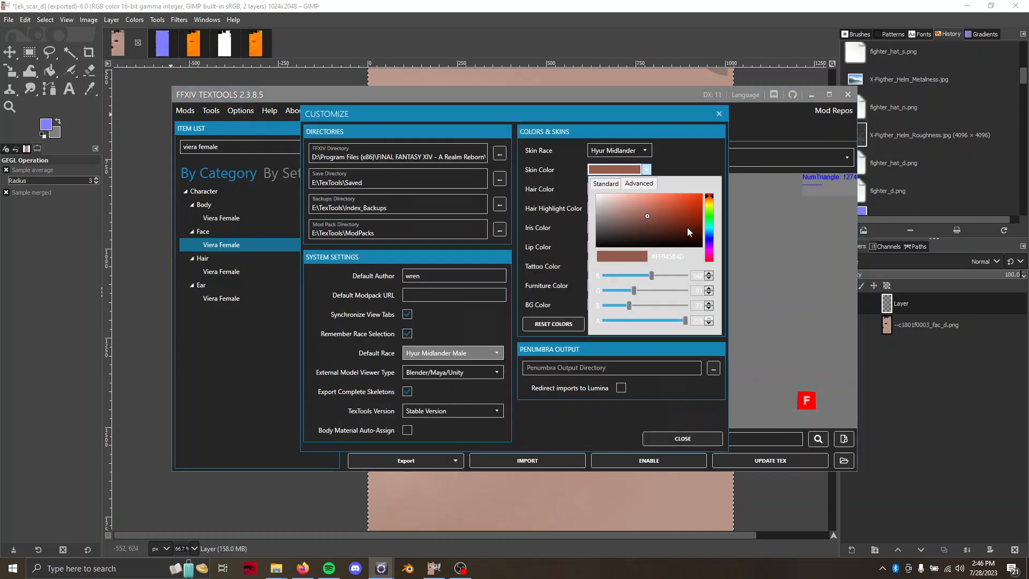
pyautogui.click(709, 238)
pyautogui.moveTo(674, 218); pyautogui.dragTo(714, 234)
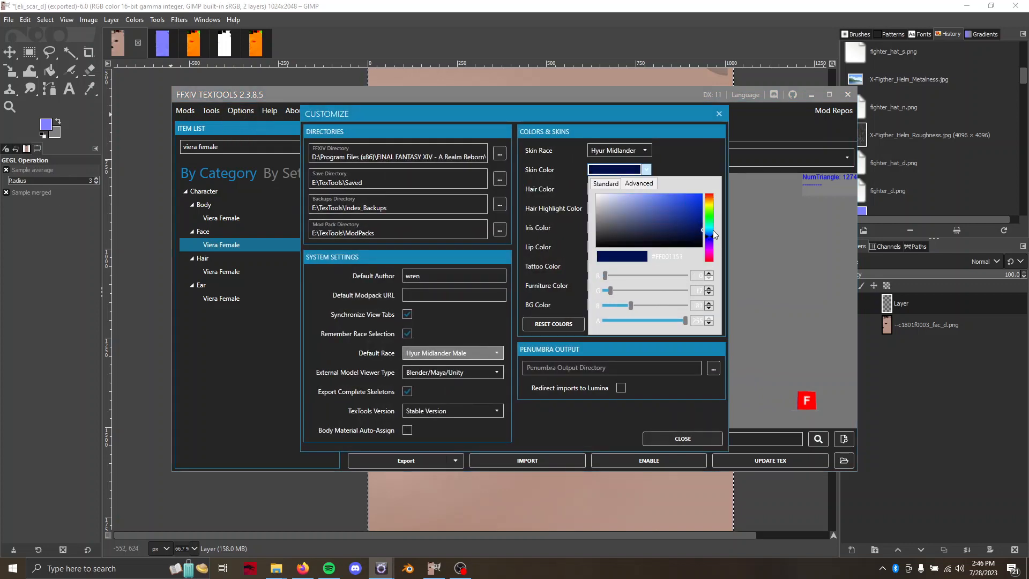
pyautogui.click(558, 276)
pyautogui.click(683, 438)
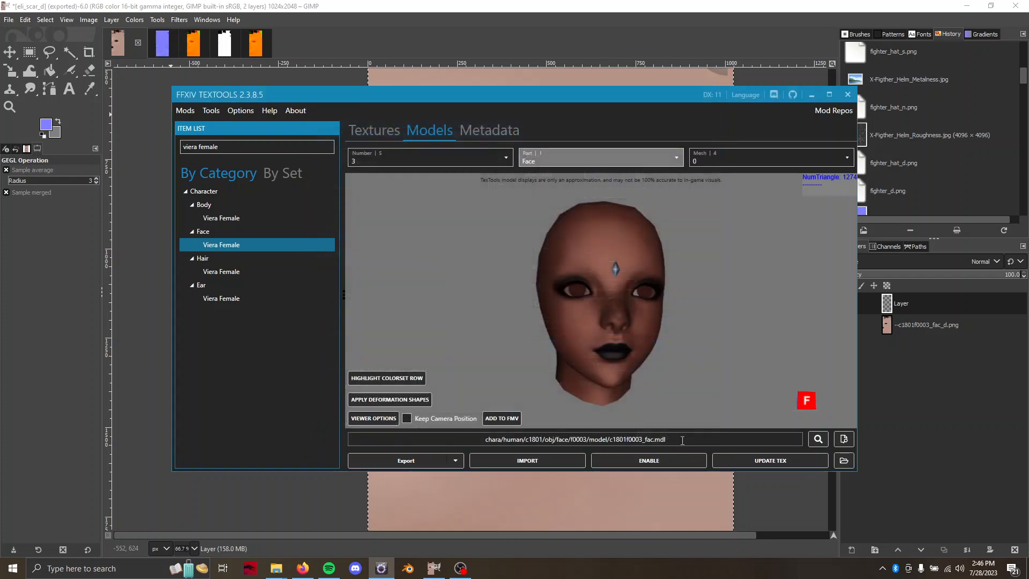
# Reload the model with all meshes, isolate mesh 0, and examine the scar against the navy skin
pyautogui.click(703, 154)
pyautogui.click(706, 173)
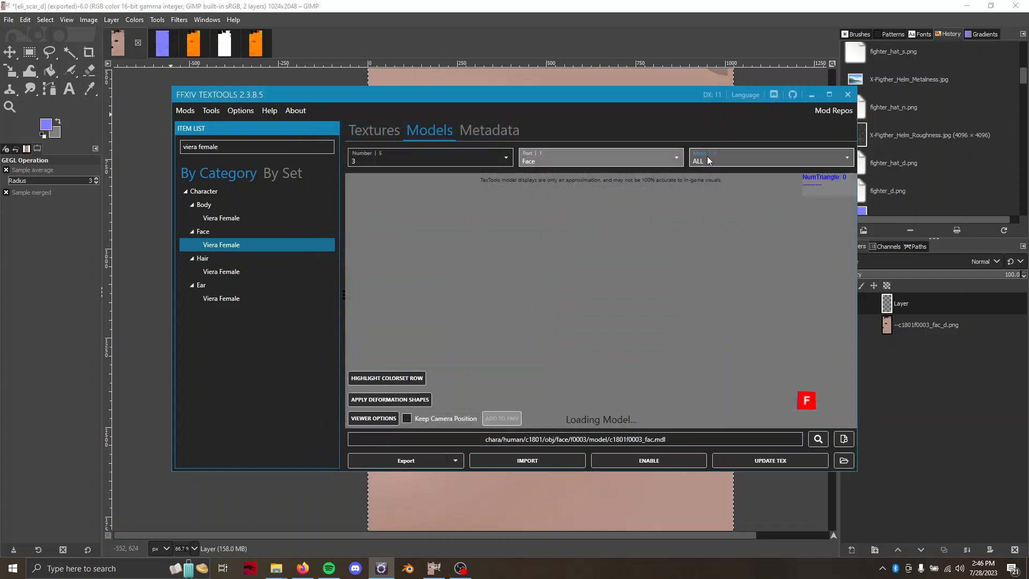
pyautogui.click(707, 156)
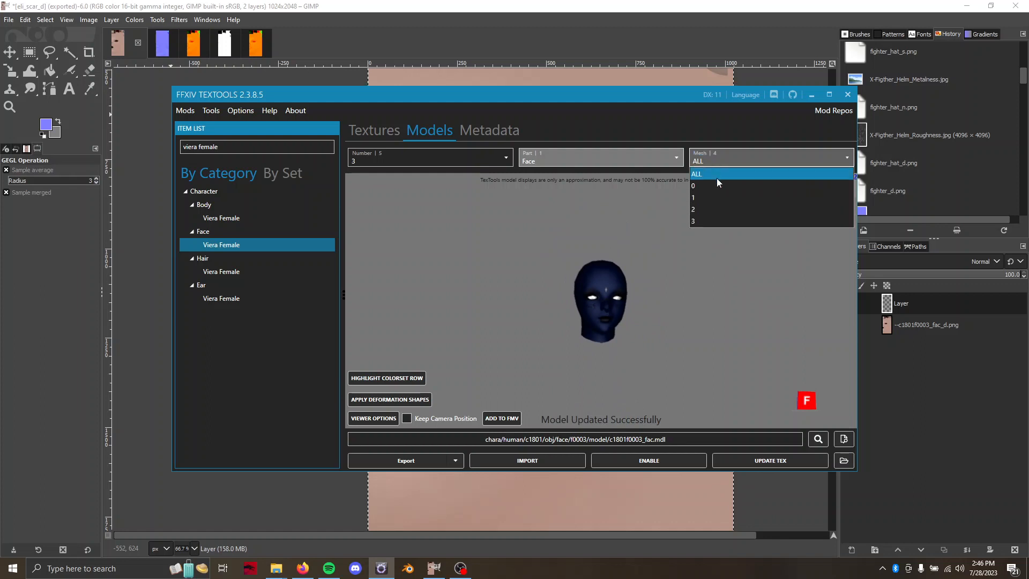
pyautogui.click(713, 186)
pyautogui.scroll(8, 624, 260)
pyautogui.moveTo(650, 298); pyautogui.dragTo(605, 309)
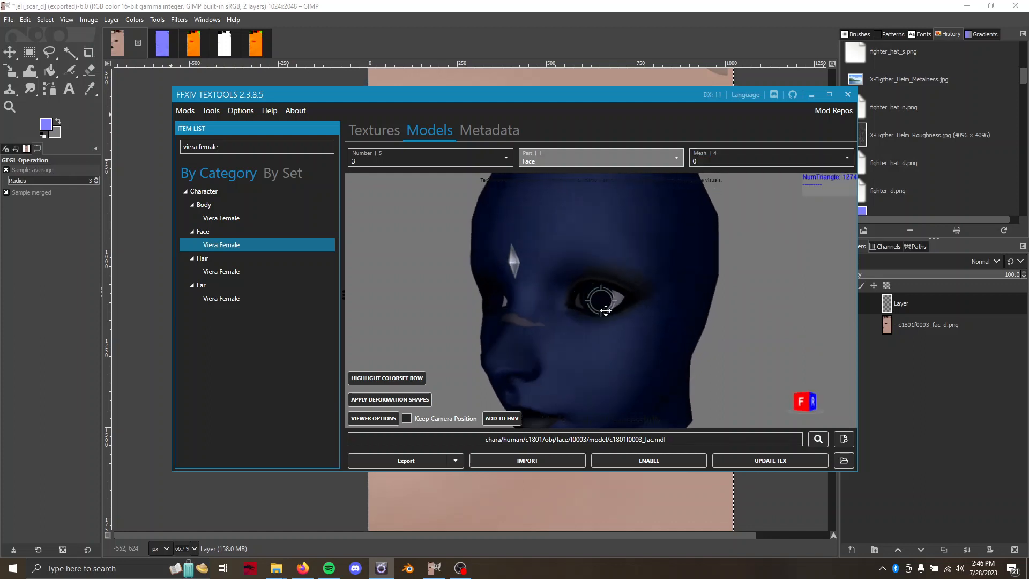
pyautogui.moveTo(495, 334); pyautogui.dragTo(546, 340)
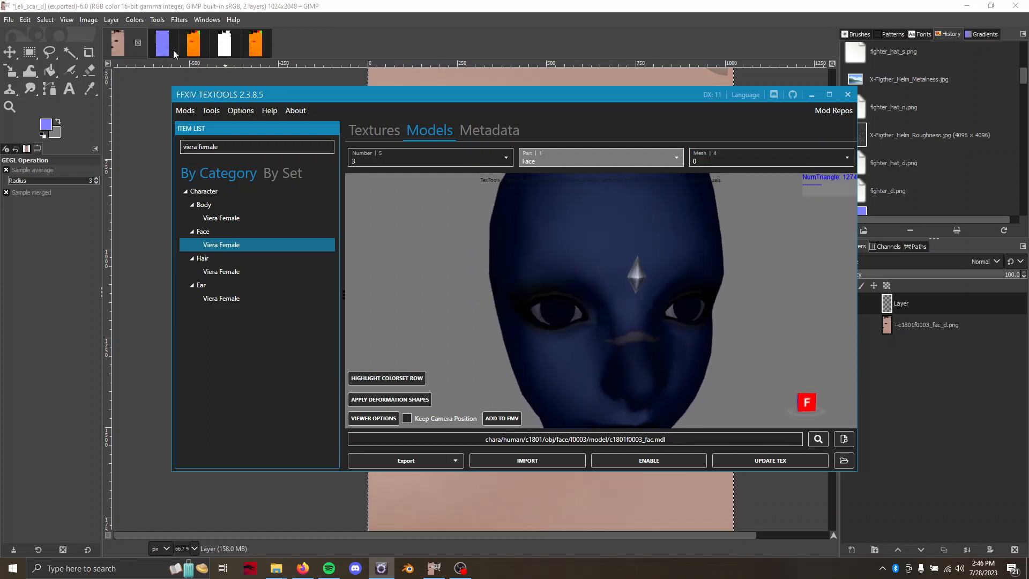
# Switch to the eli_scar_d face diffuse image in GIMP
pyautogui.click(114, 52)
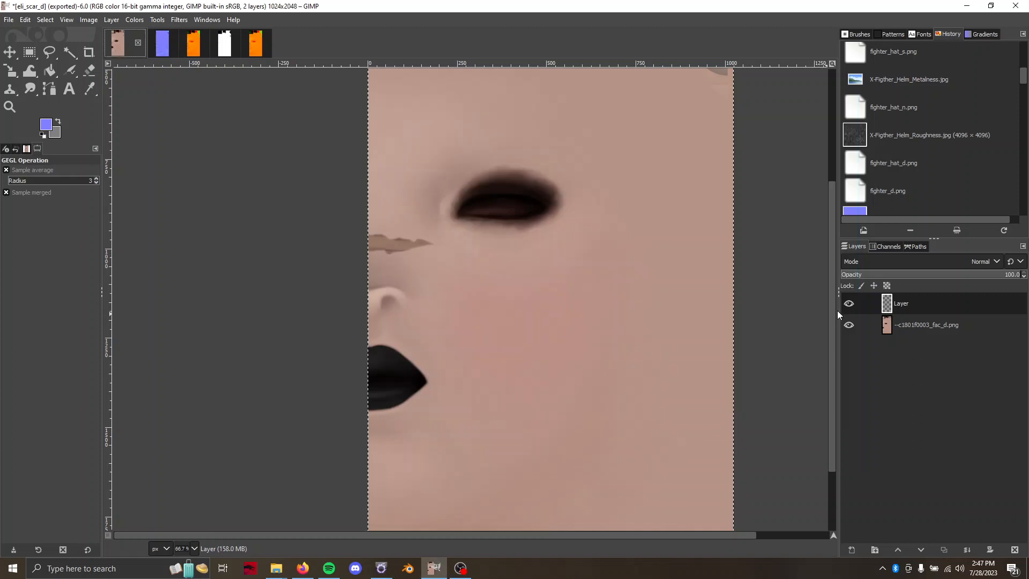
pyautogui.click(134, 22)
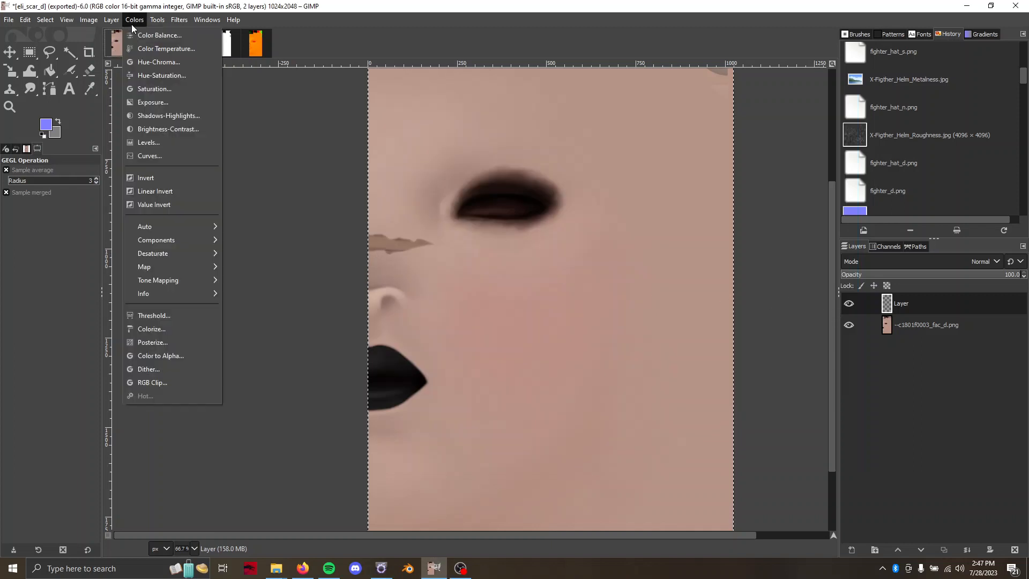
pyautogui.click(164, 90)
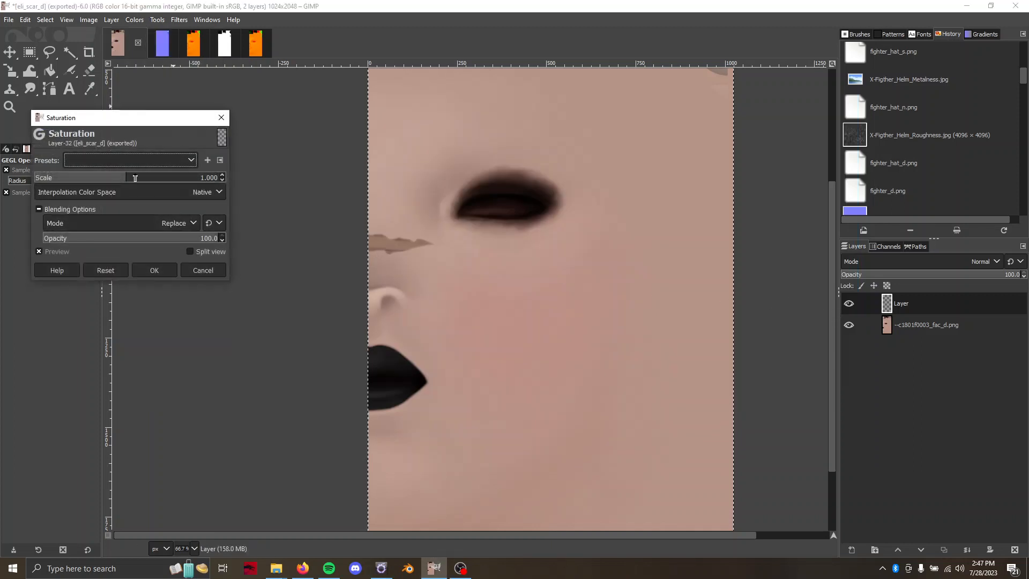
pyautogui.click(221, 119)
# Set the scar layer's lightness to 50 with Hue-Saturation and re-export the image as eli_scar_d.png
pyautogui.click(134, 20)
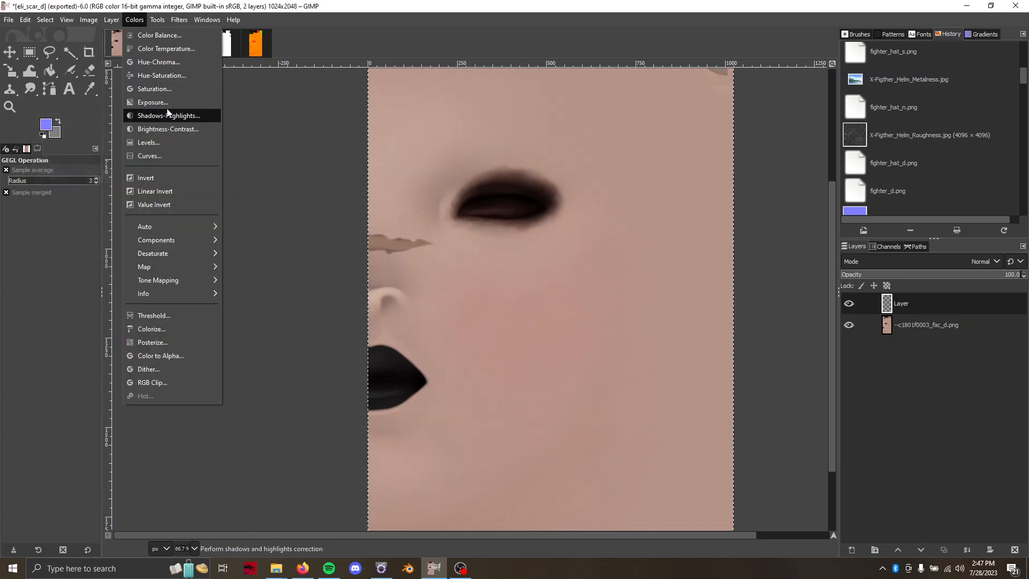
pyautogui.click(159, 76)
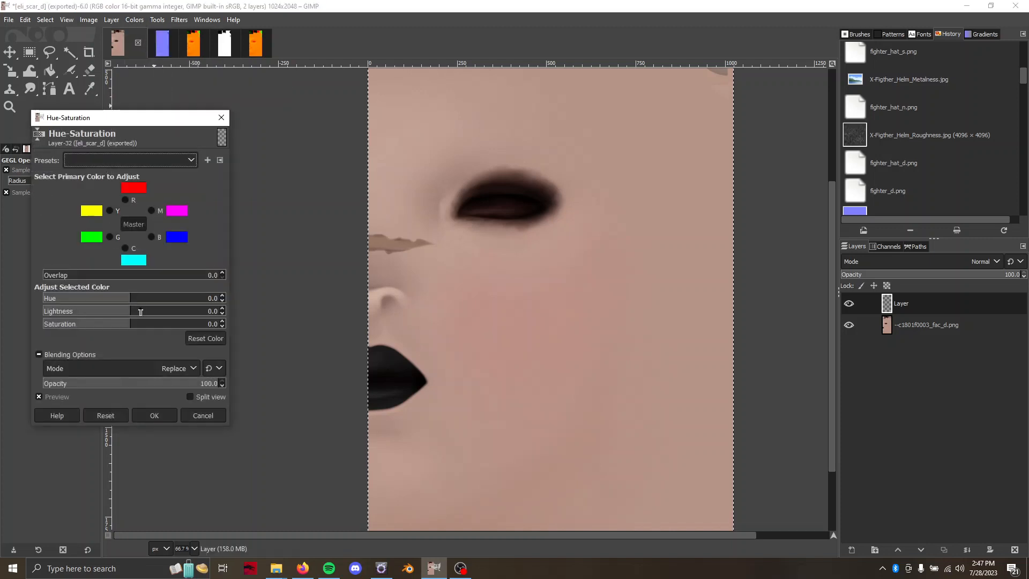
pyautogui.moveTo(140, 312); pyautogui.dragTo(175, 333)
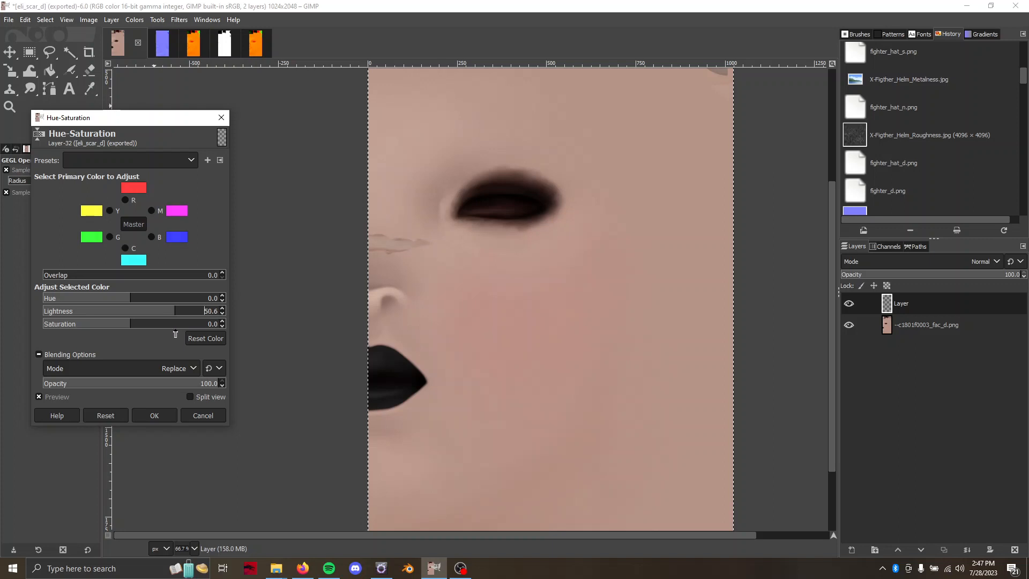
pyautogui.click(211, 311)
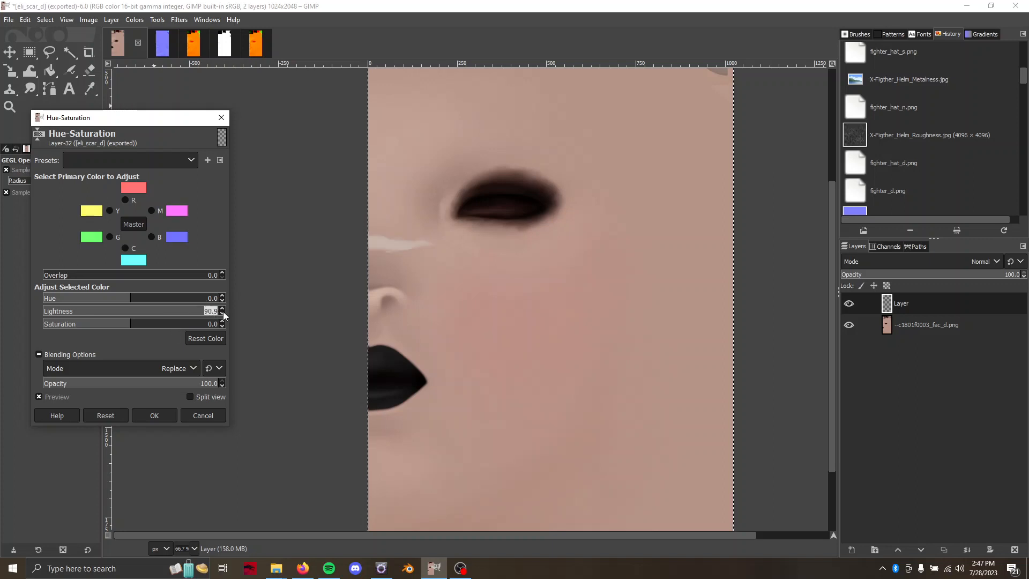
pyautogui.write('50')
pyautogui.press('Return')
pyautogui.click(164, 415)
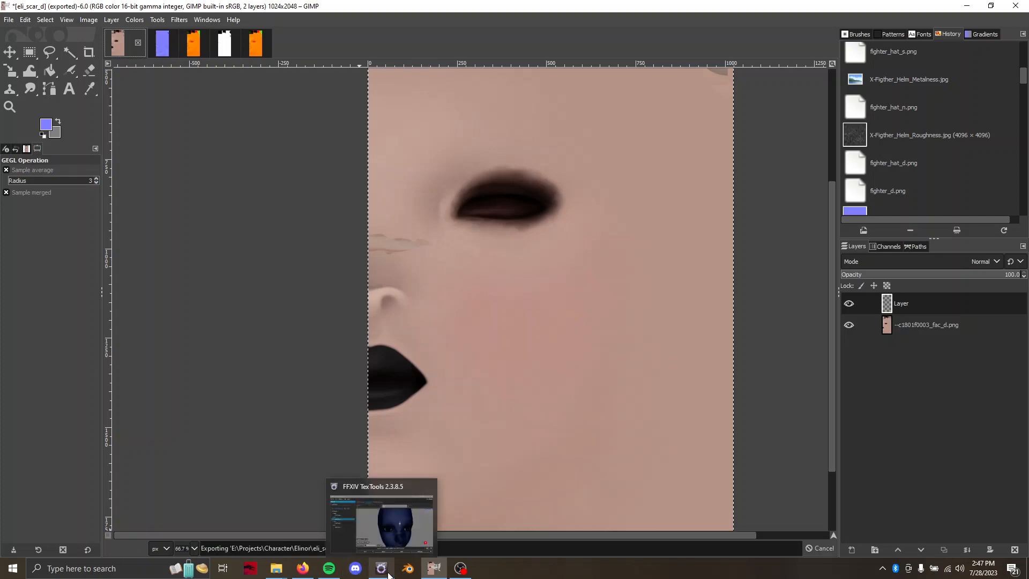
# Switch to TexTools, import eli_scar_d as the face's diffuse texture, and update the model's textures
pyautogui.click(381, 568)
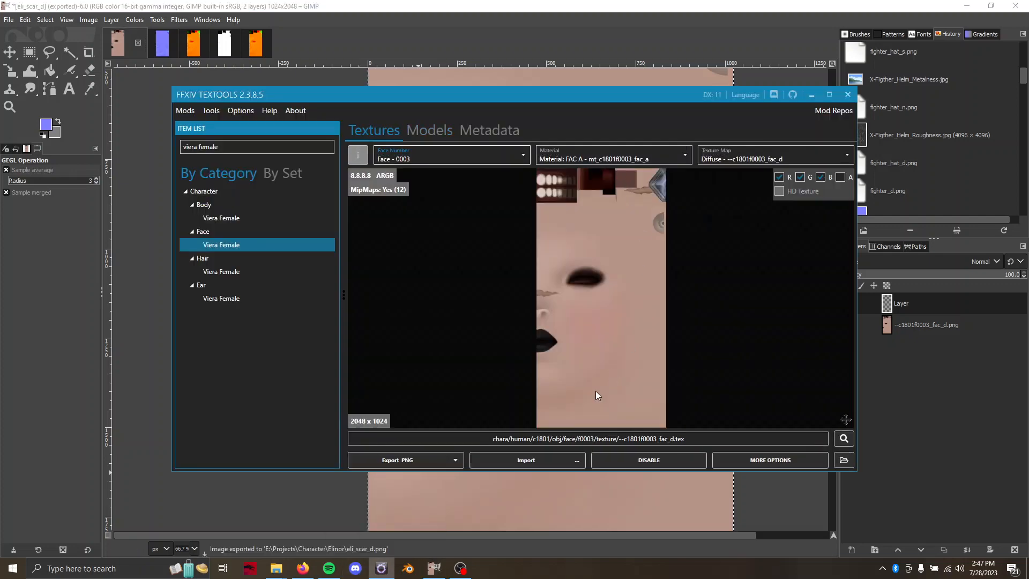
pyautogui.click(577, 459)
pyautogui.click(67, 263)
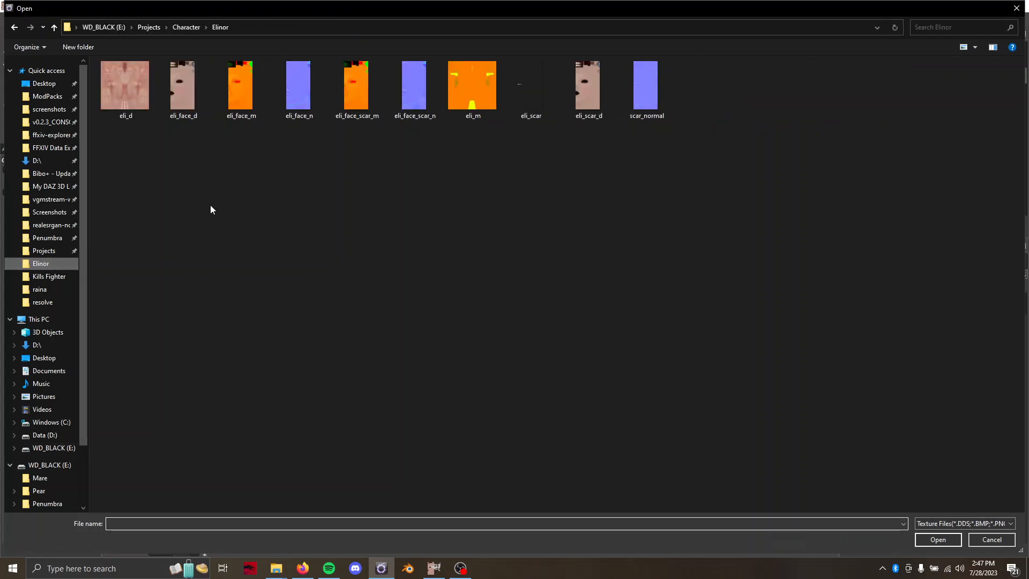
pyautogui.doubleClick(600, 107)
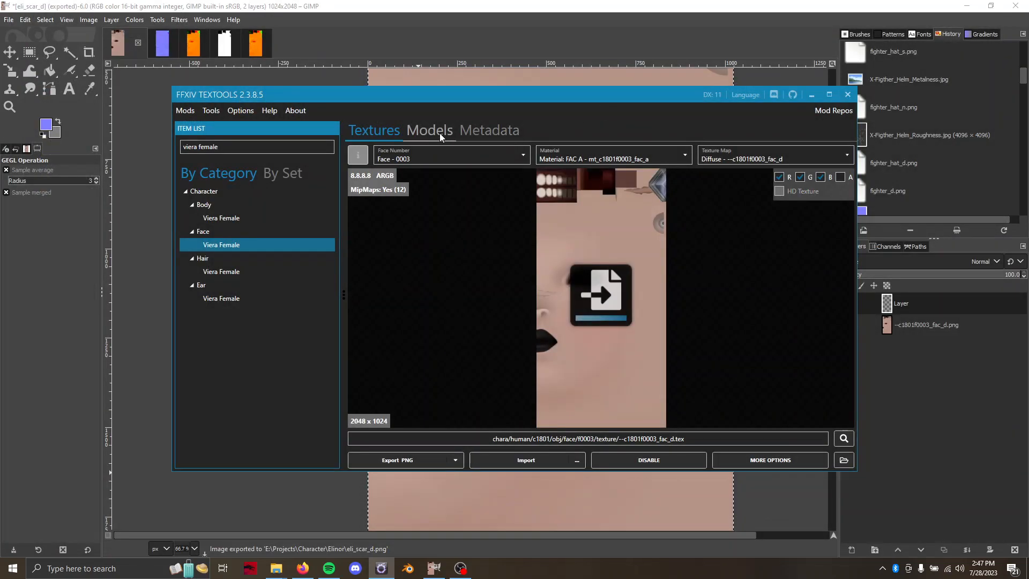
pyautogui.click(440, 133)
pyautogui.click(764, 462)
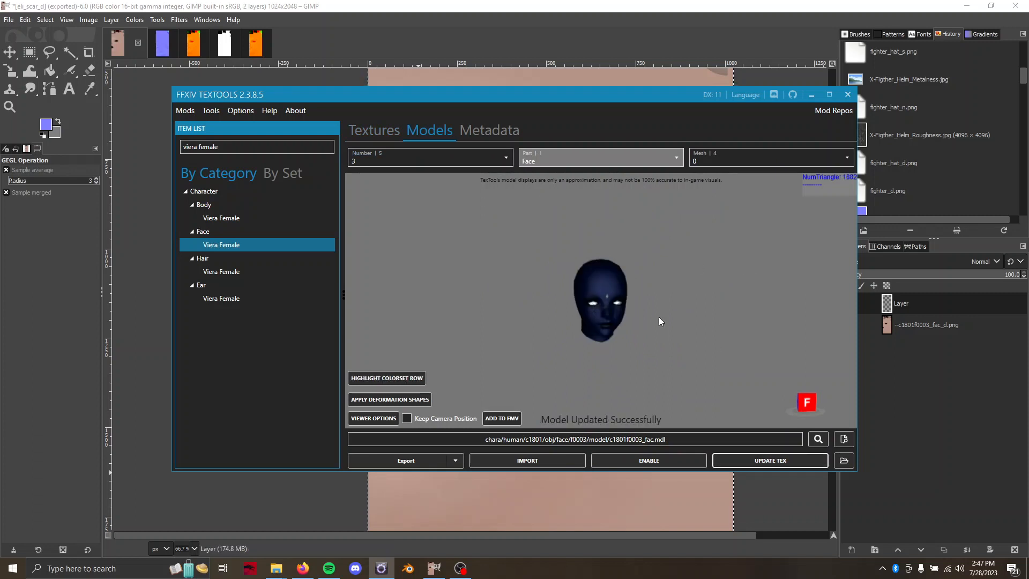
# Isolate mesh 0 of the face model and examine the lightened nose-bridge scar against the navy skin
pyautogui.click(708, 158)
pyautogui.click(710, 182)
pyautogui.click(706, 157)
pyautogui.click(708, 175)
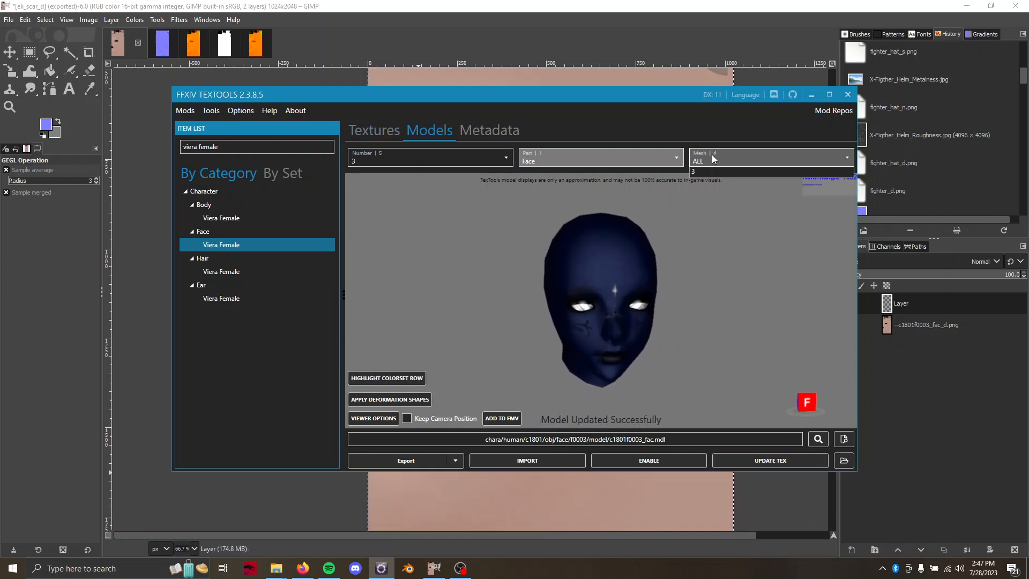
pyautogui.click(712, 155)
pyautogui.click(712, 183)
pyautogui.scroll(3, 628, 265)
pyautogui.scroll(3, 629, 264)
pyautogui.moveTo(657, 266)
pyautogui.mouseDown()
pyautogui.moveTo(613, 268)
pyautogui.moveTo(664, 266)
pyautogui.moveTo(665, 275)
pyautogui.mouseUp()
pyautogui.scroll(-5, 643, 276)
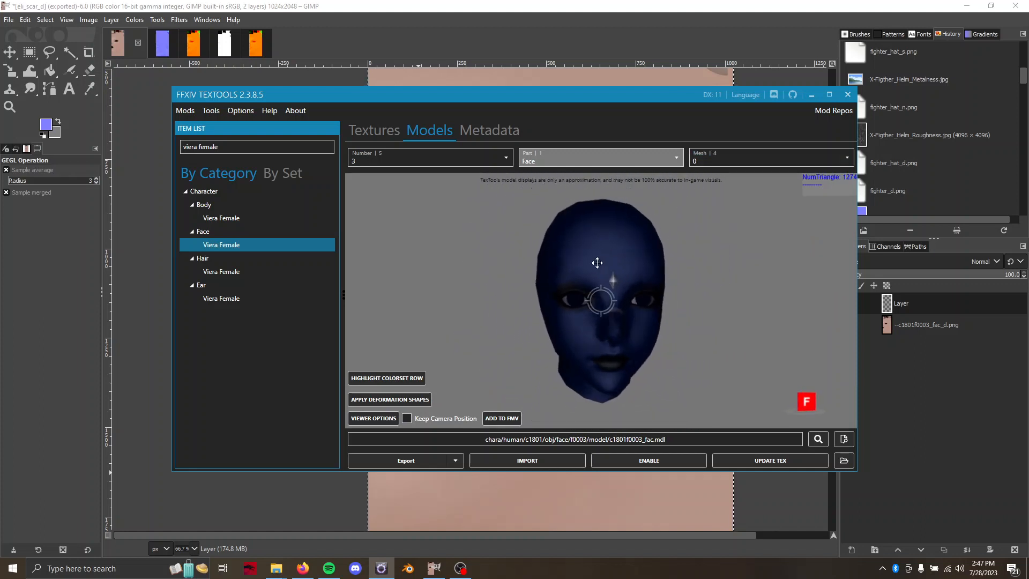
# Set the viewer's skin color to white in the customization options and update the model's textures
pyautogui.click(247, 113)
pyautogui.click(251, 127)
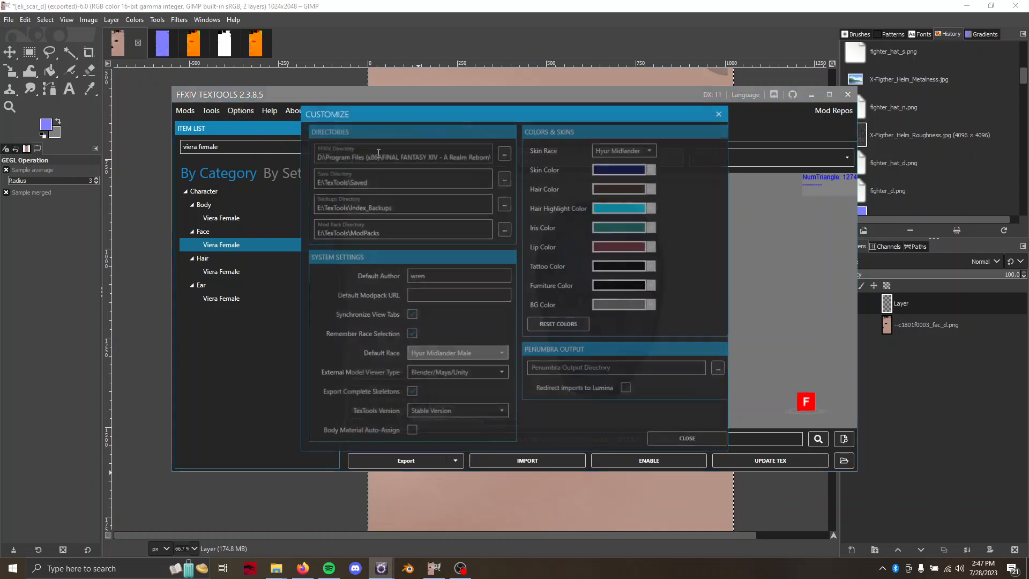
pyautogui.click(630, 171)
pyautogui.moveTo(622, 209); pyautogui.dragTo(574, 158)
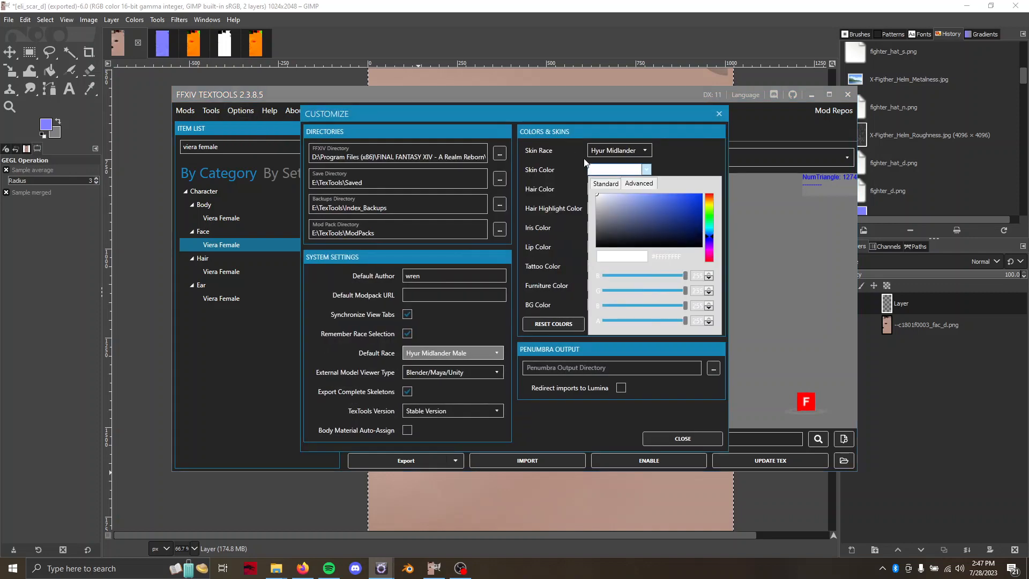
pyautogui.click(597, 170)
pyautogui.click(682, 438)
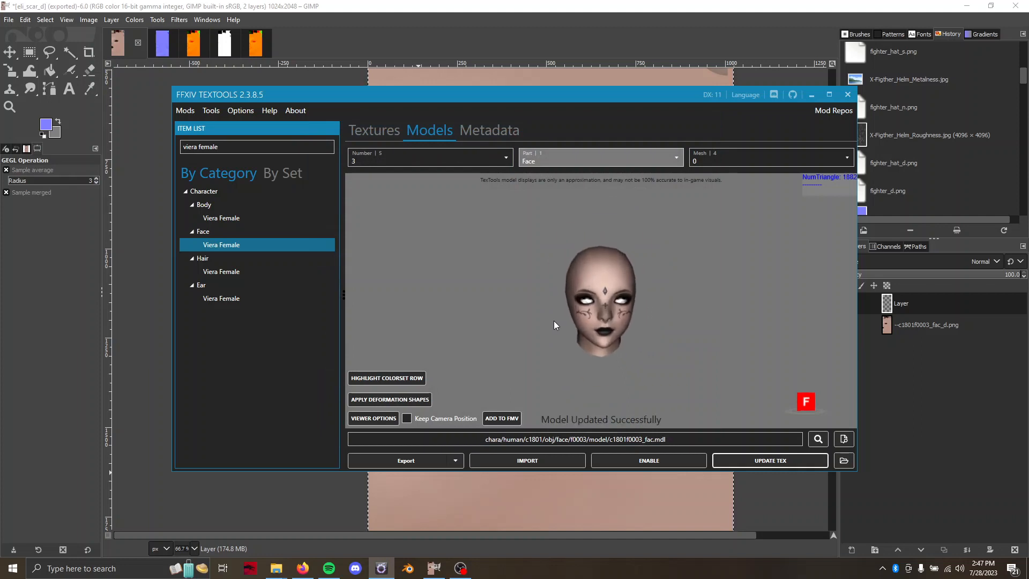
# Show all meshes of the Viera face model and export it as FBX
pyautogui.scroll(5, 613, 313)
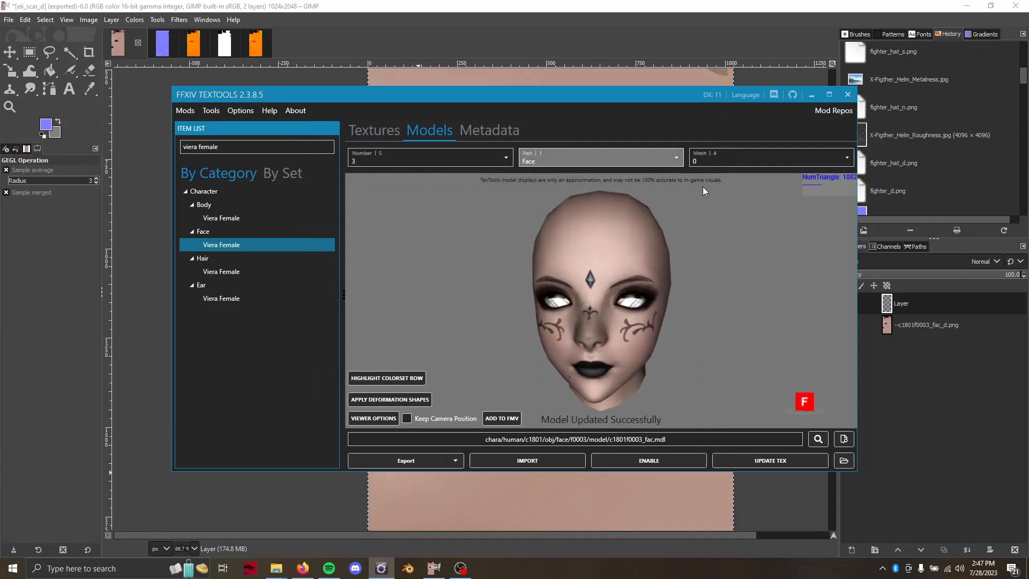
pyautogui.click(707, 160)
pyautogui.click(703, 220)
pyautogui.click(710, 159)
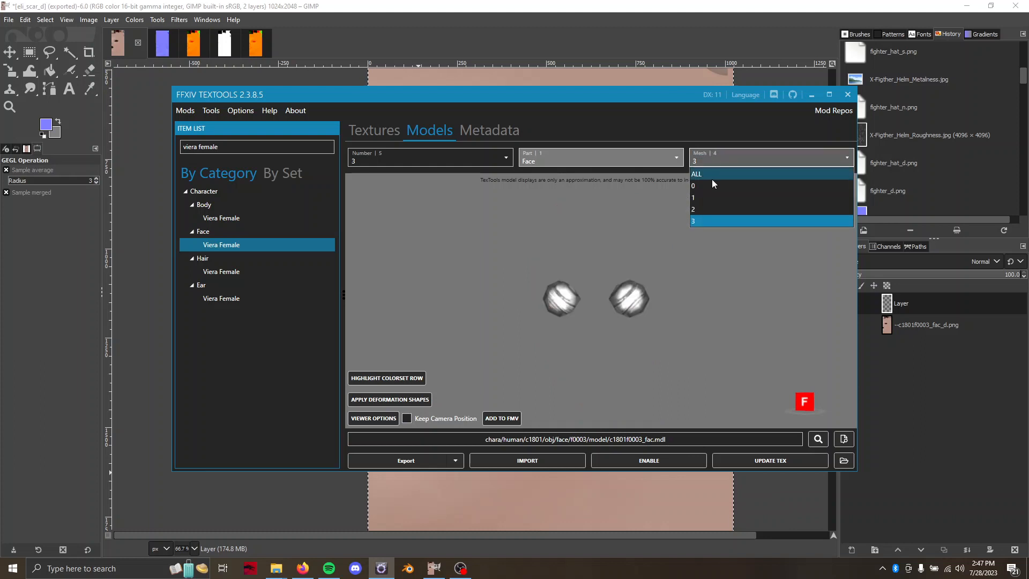
pyautogui.click(709, 177)
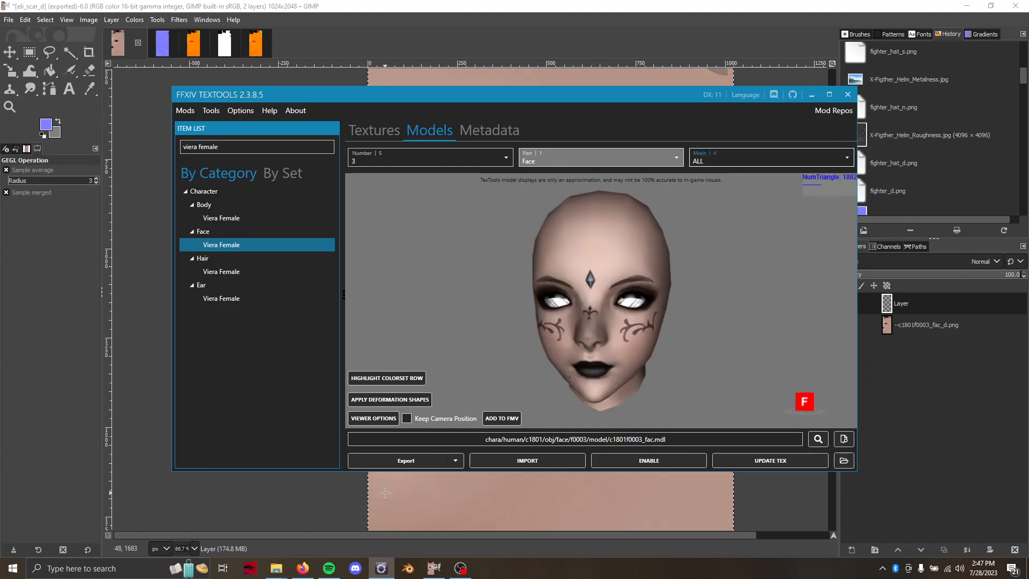
pyautogui.click(457, 462)
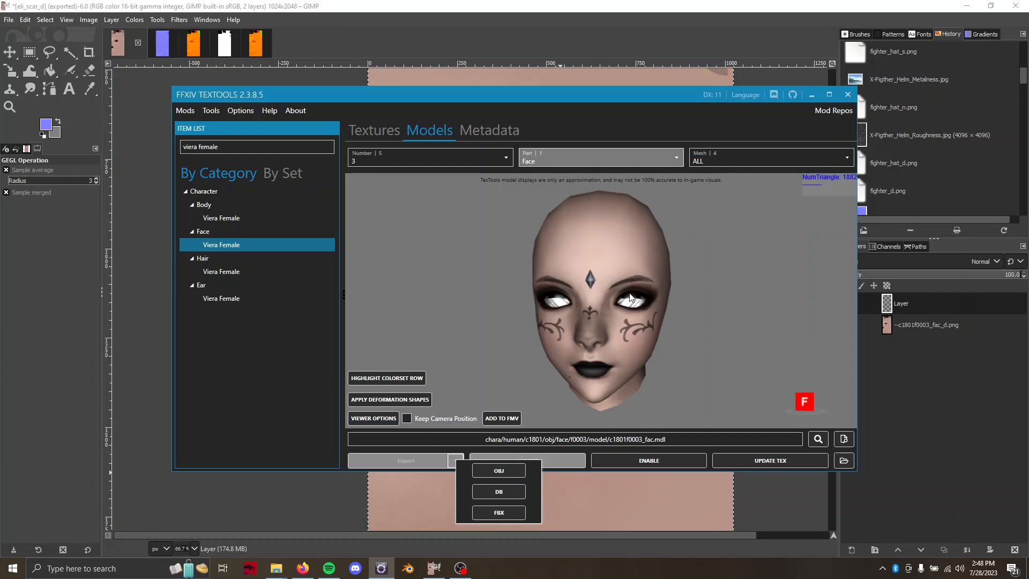
pyautogui.moveTo(631, 298); pyautogui.dragTo(728, 287)
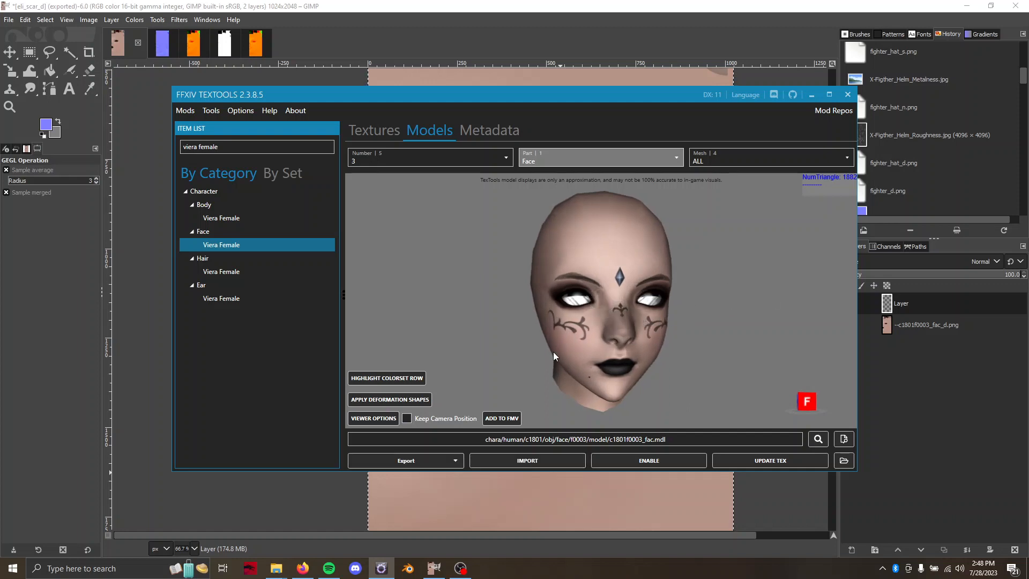
# Launch Blender and copy the path of the face model's exported 3D folder from File Explorer
pyautogui.click(411, 572)
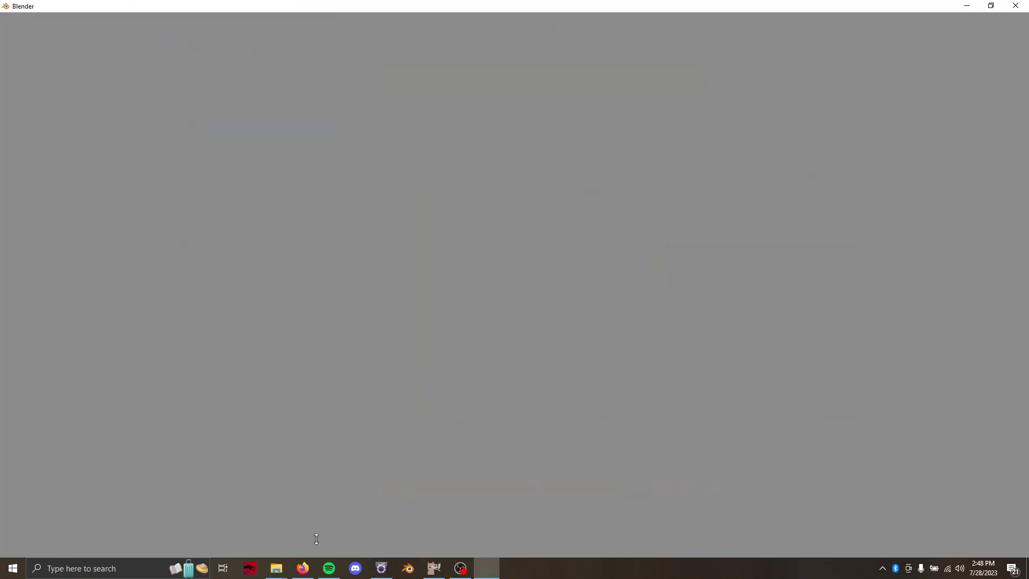
pyautogui.moveTo(283, 570)
pyautogui.click(311, 531)
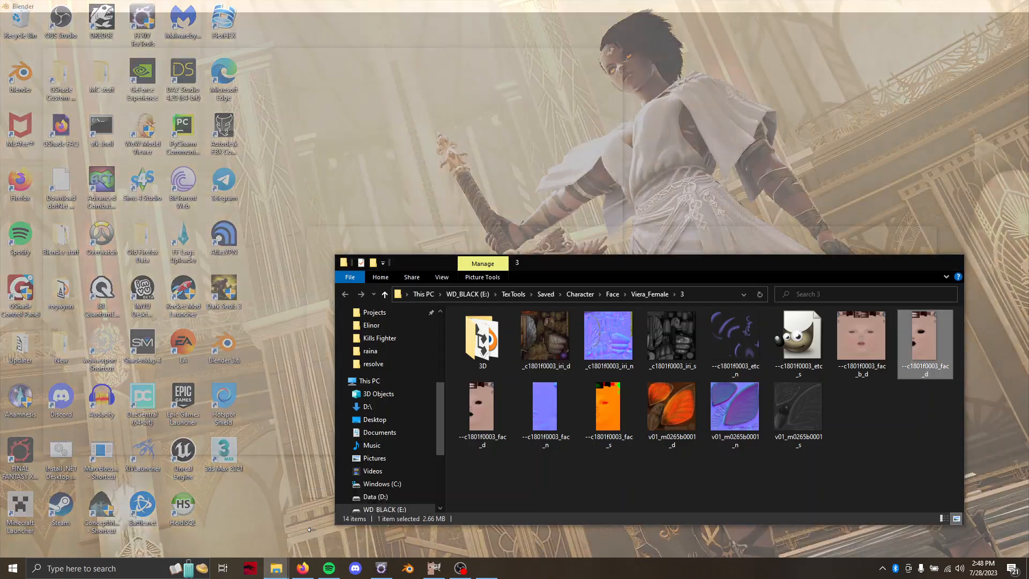
pyautogui.doubleClick(462, 344)
pyautogui.click(710, 294)
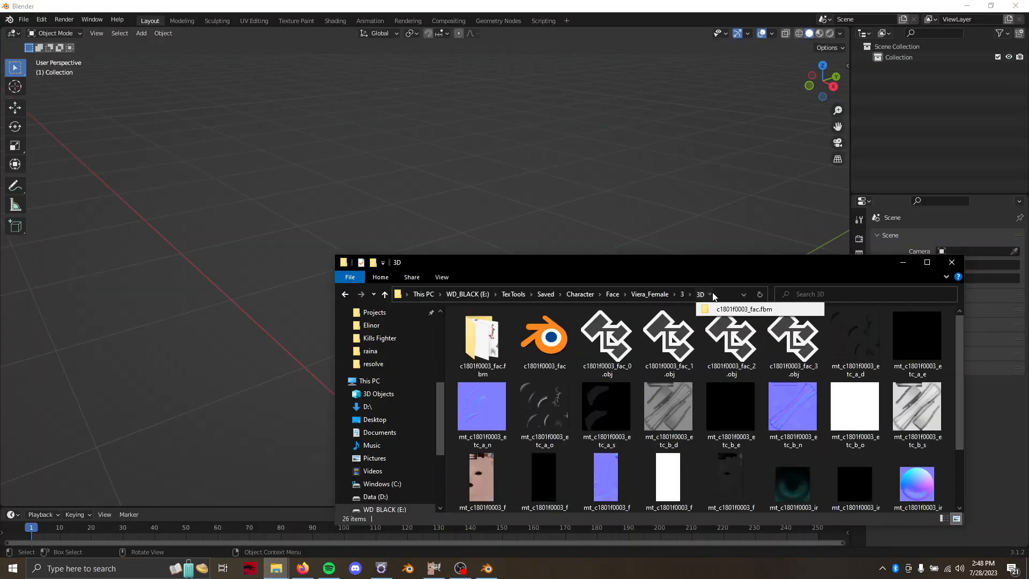
pyautogui.click(723, 294)
pyautogui.hotkey('ctrl', 'c')
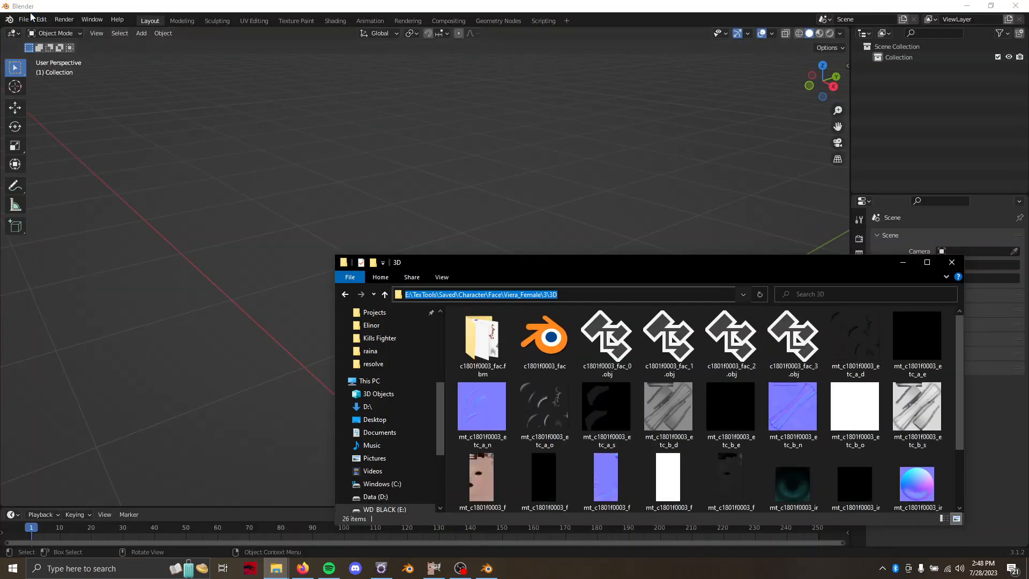
# Import c1801f0003_fac.fbx into the Blender scene from the copied folder path
pyautogui.click(31, 16)
pyautogui.click(23, 19)
pyautogui.moveTo(66, 162)
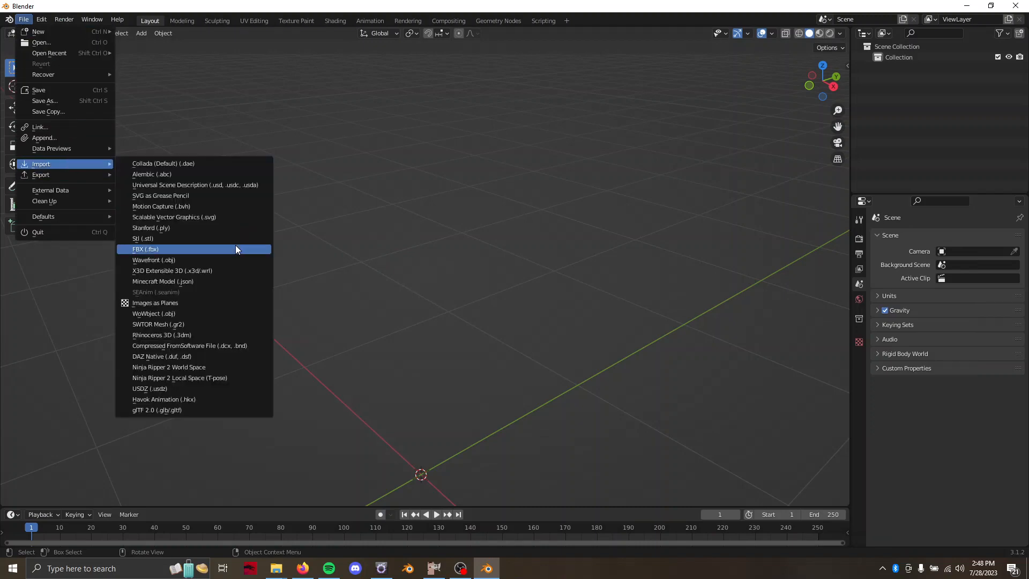
pyautogui.click(236, 250)
pyautogui.click(528, 145)
pyautogui.hotkey('ctrl', 'v')
pyautogui.press('Return')
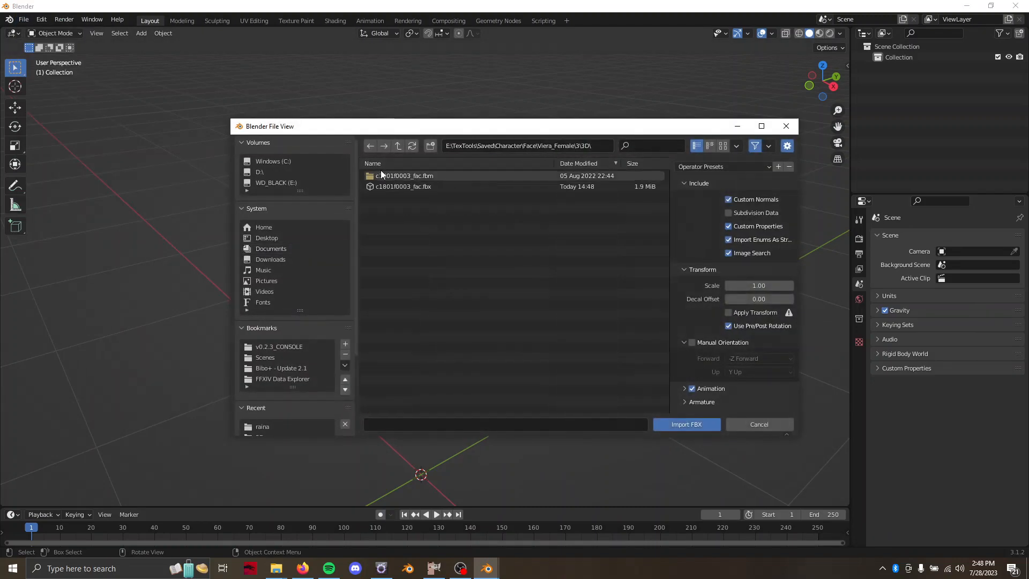
pyautogui.doubleClick(390, 187)
# Hide the imported armature so only the head meshes are displayed
pyautogui.moveTo(417, 202); pyautogui.dragTo(489, 239)
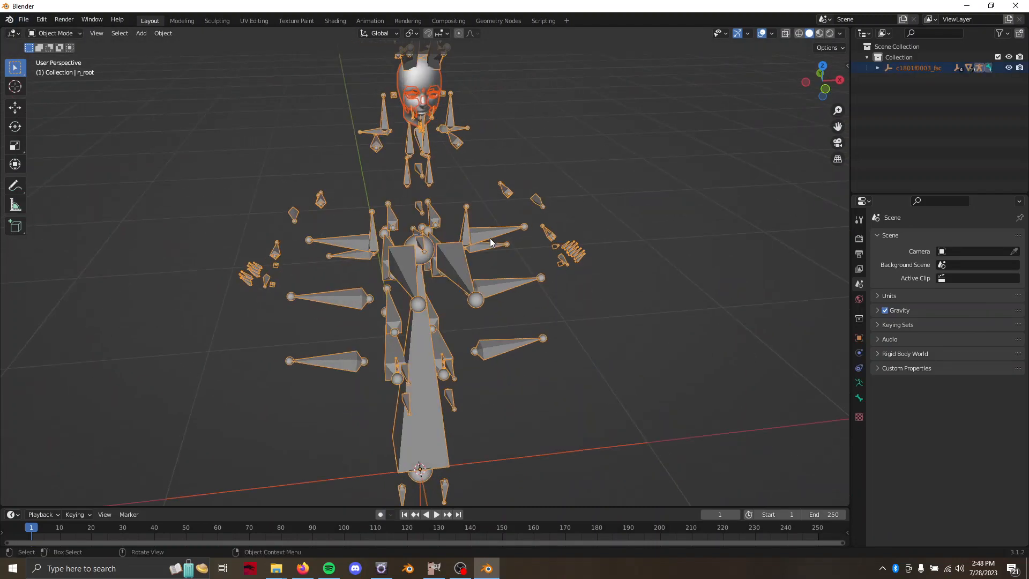
pyautogui.click(489, 238)
pyautogui.press('h')
pyautogui.moveTo(427, 173); pyautogui.dragTo(436, 273)
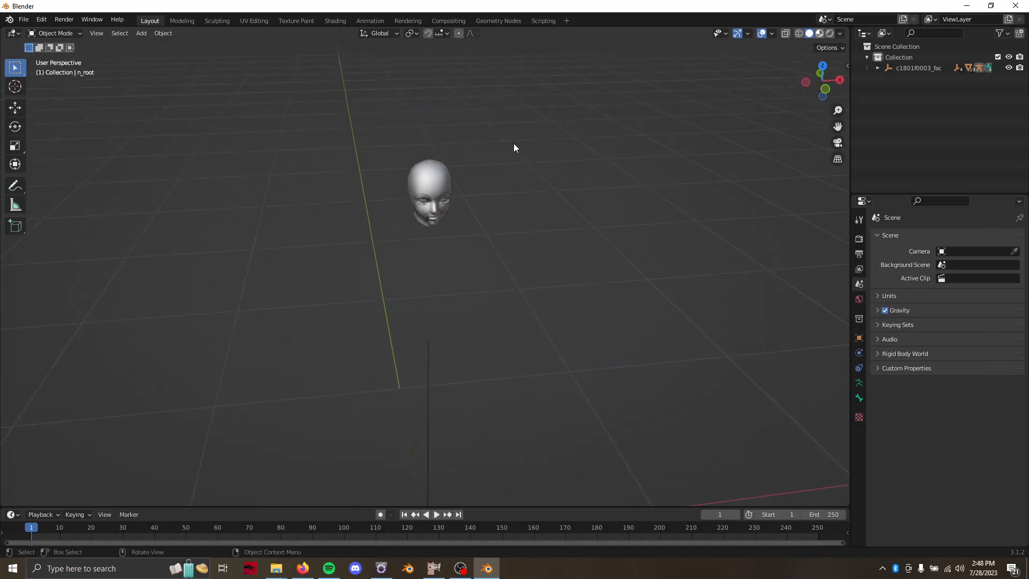
# Display the head in material preview and select face mesh parts 0.0 and 0.2
pyautogui.click(440, 164)
pyautogui.scroll(5, 440, 164)
pyautogui.hotkey('shift', 'h')
pyautogui.moveTo(440, 164); pyautogui.dragTo(439, 210)
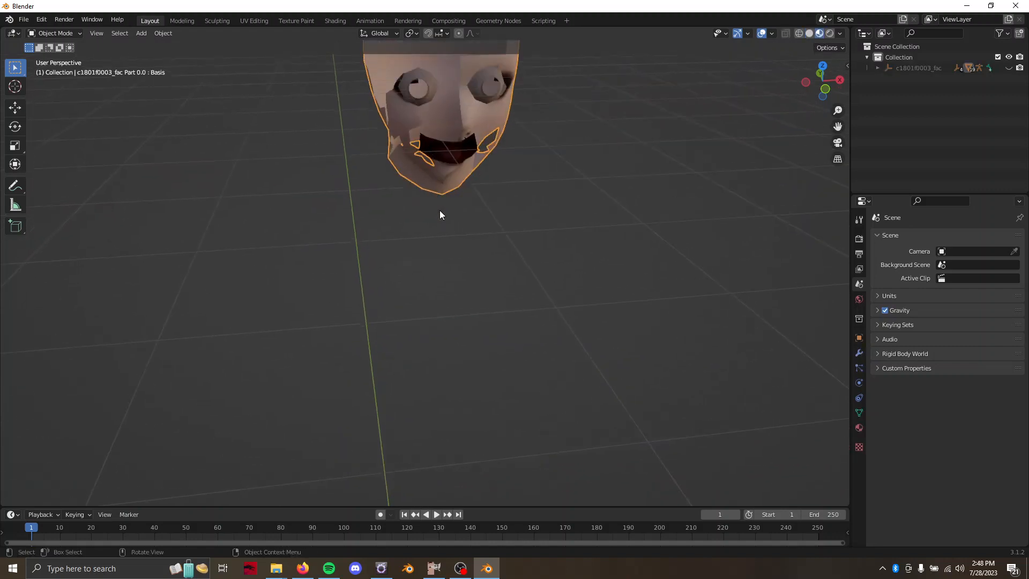
pyautogui.keyDown('shift'); pyautogui.click(488, 144); pyautogui.keyUp('shift')
pyautogui.hotkey('shift', 'h')
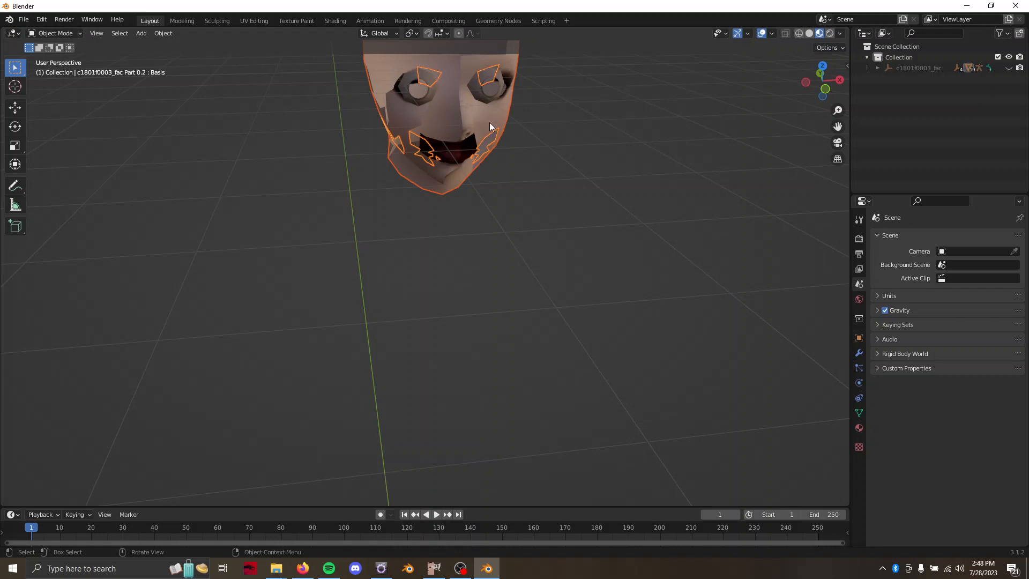
# Set the face material's blend mode to Alpha Hashed
pyautogui.click(858, 432)
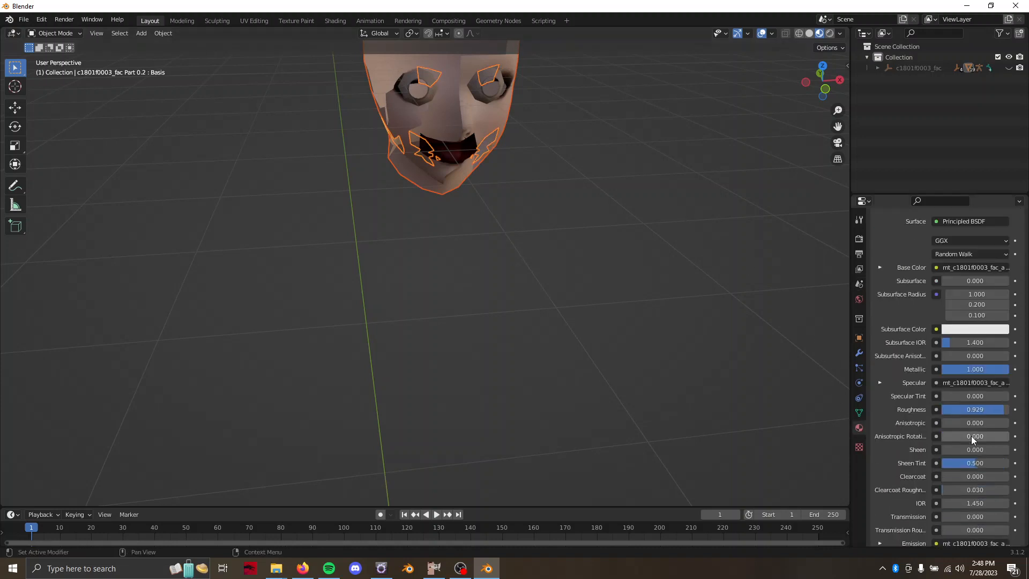
pyautogui.scroll(-15, 972, 435)
pyautogui.click(973, 394)
pyautogui.click(964, 430)
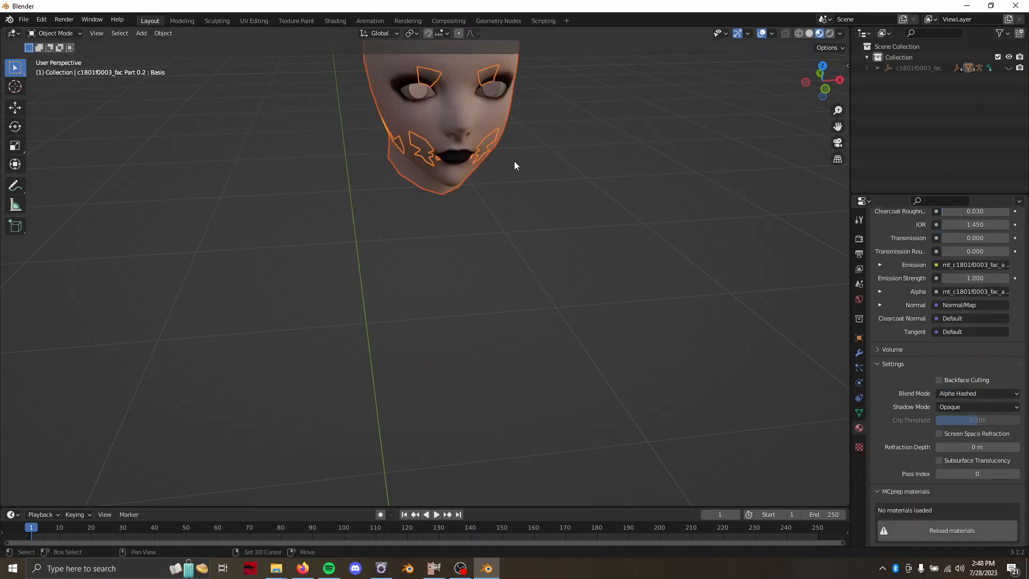
# Examine the nose-bridge scar up close on the textured face in Blender
pyautogui.moveTo(513, 161); pyautogui.dragTo(513, 281)
pyautogui.scroll(2, 514, 281)
pyautogui.moveTo(480, 225); pyautogui.dragTo(422, 292)
pyautogui.scroll(1, 501, 278)
pyautogui.scroll(1, 512, 281)
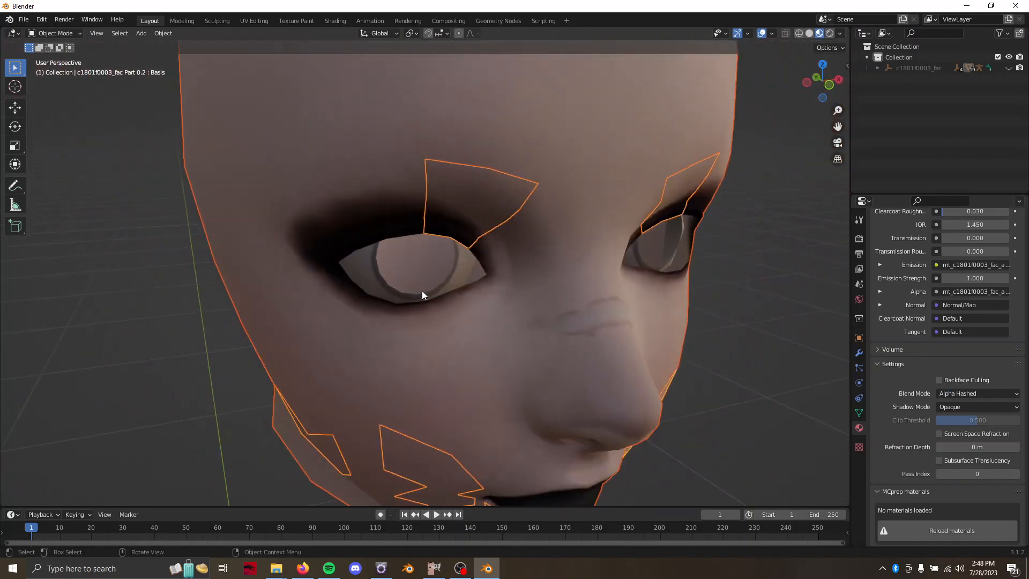
# View the scarred face from a three-quarter angle, both close up and with the whole head in frame
pyautogui.scroll(-3, 422, 290)
pyautogui.moveTo(448, 293); pyautogui.dragTo(379, 306)
pyautogui.scroll(3, 471, 294)
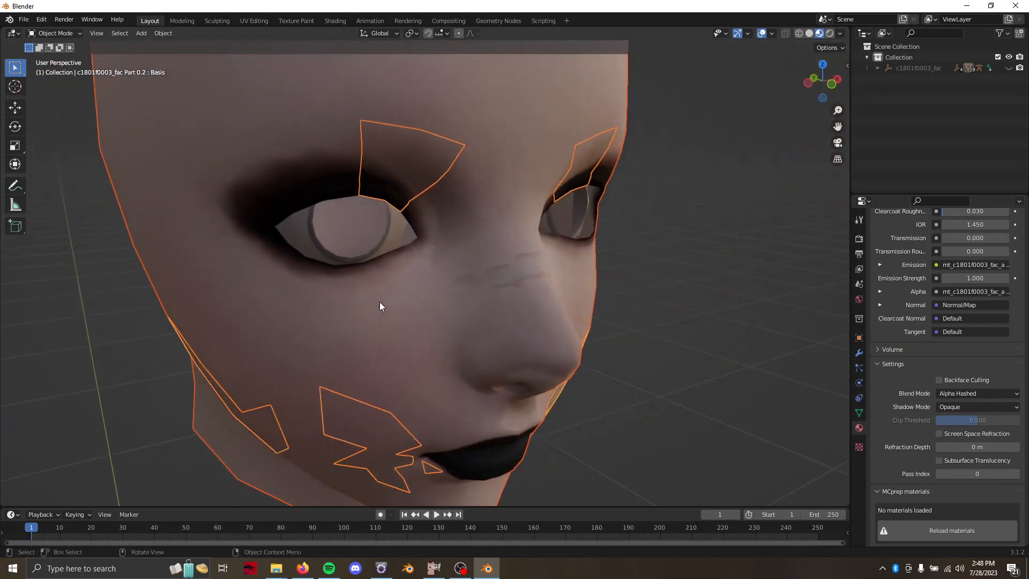
pyautogui.scroll(-3, 379, 303)
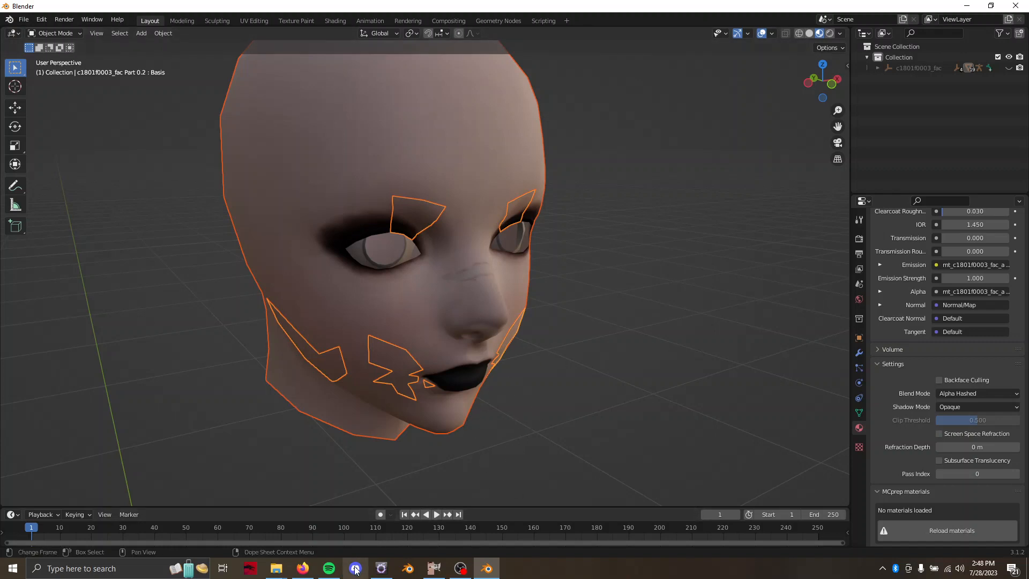
# Switch to Firefox and show the full web address of the FFXIV/TexTools Reference Information spreadsheet
pyautogui.click(302, 568)
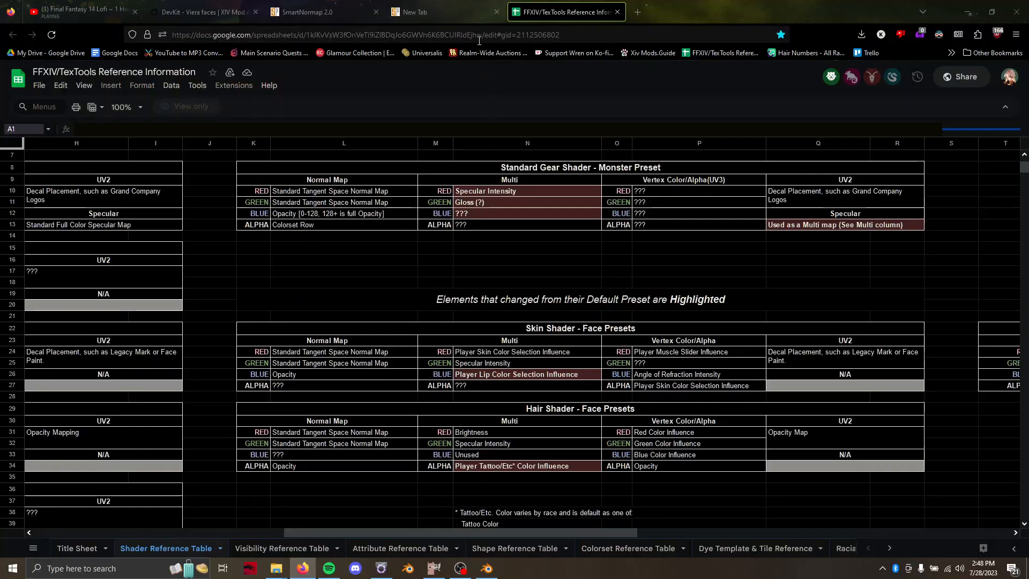
pyautogui.click(423, 33)
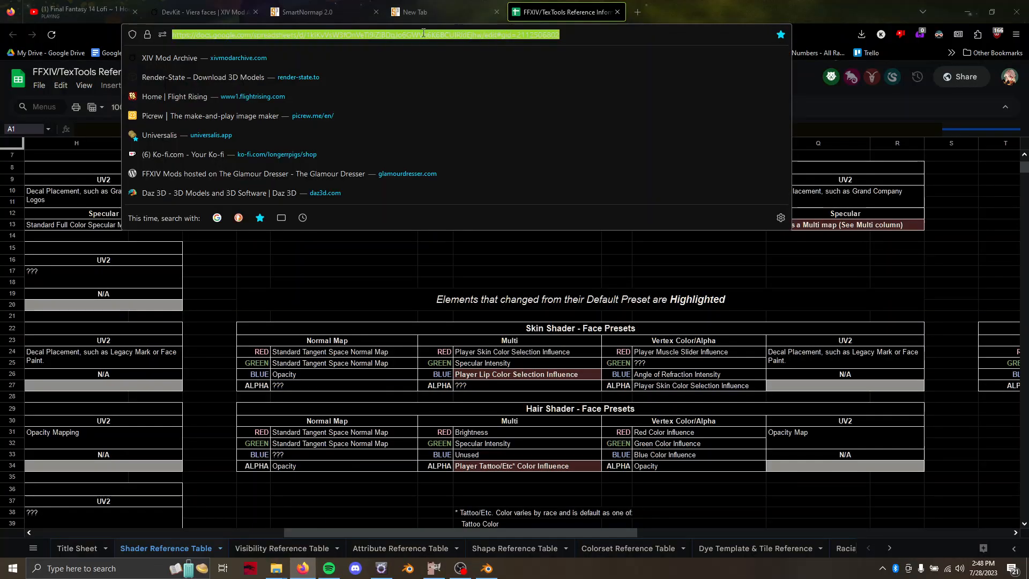
pyautogui.click(462, 36)
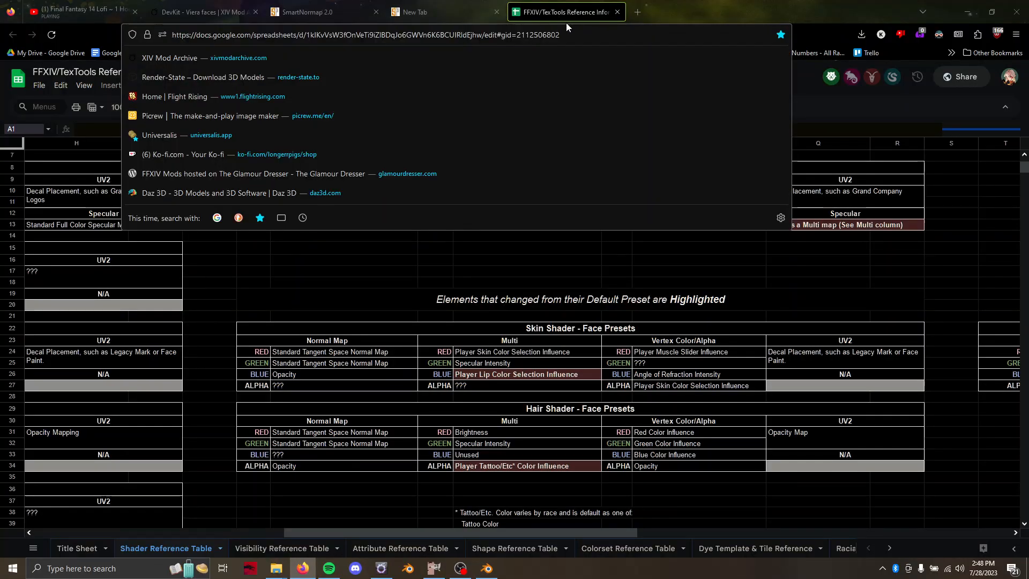
# Close the New Tab page holding the generated normal map and display the SmartNormap 2.0 page
pyautogui.click(450, 11)
pyautogui.click(373, 34)
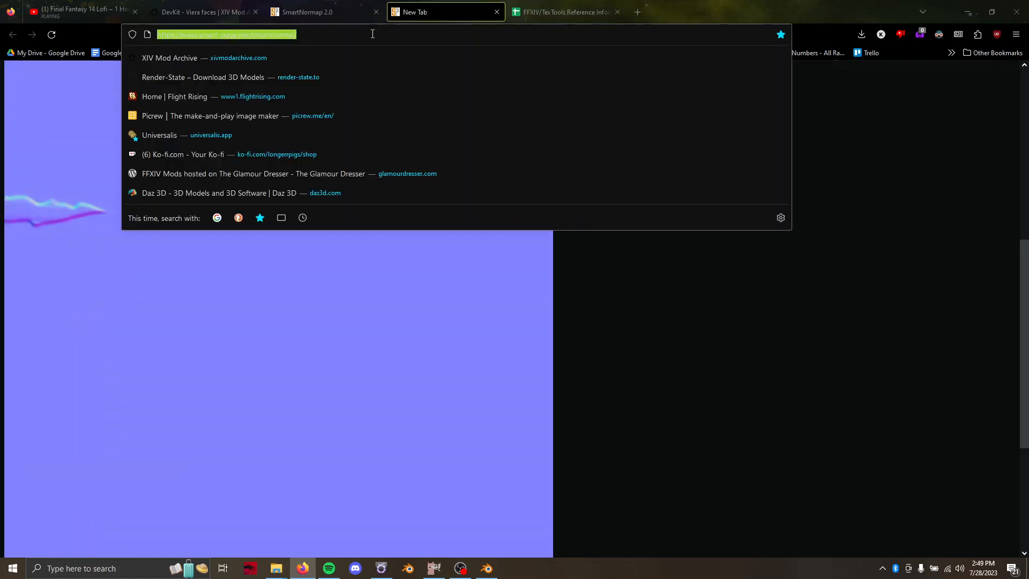
pyautogui.click(372, 33)
pyautogui.click(496, 12)
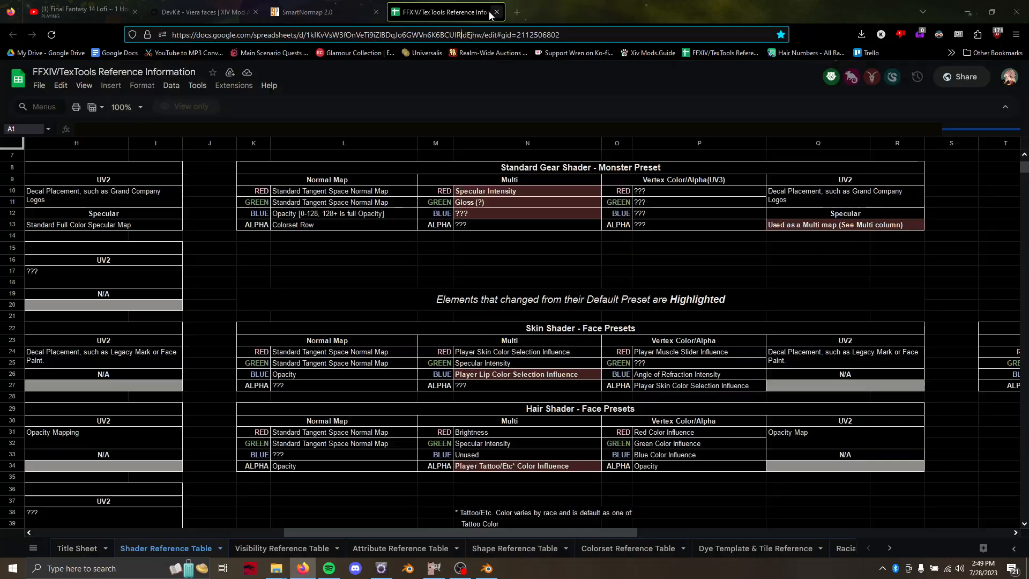
pyautogui.click(358, 14)
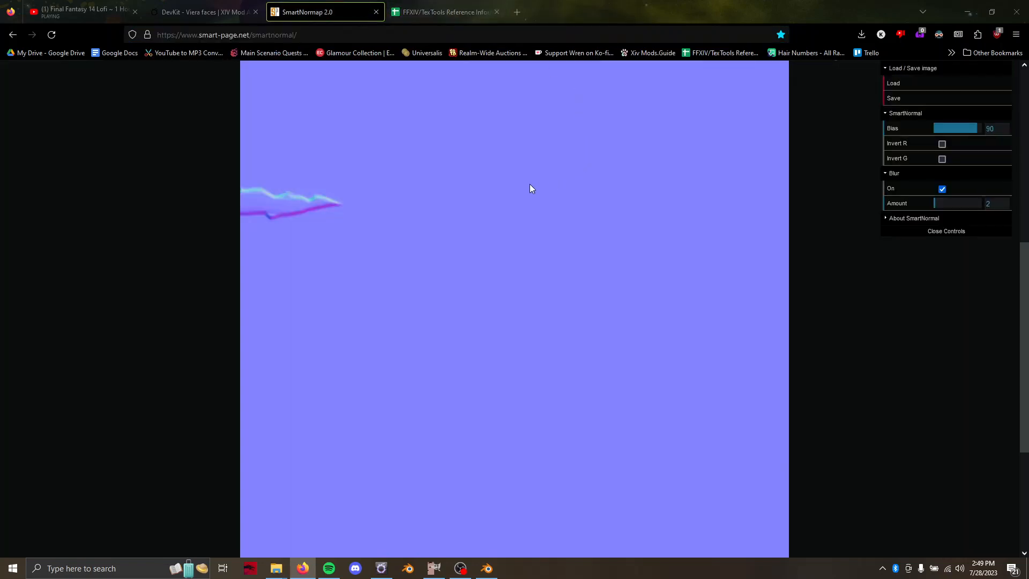